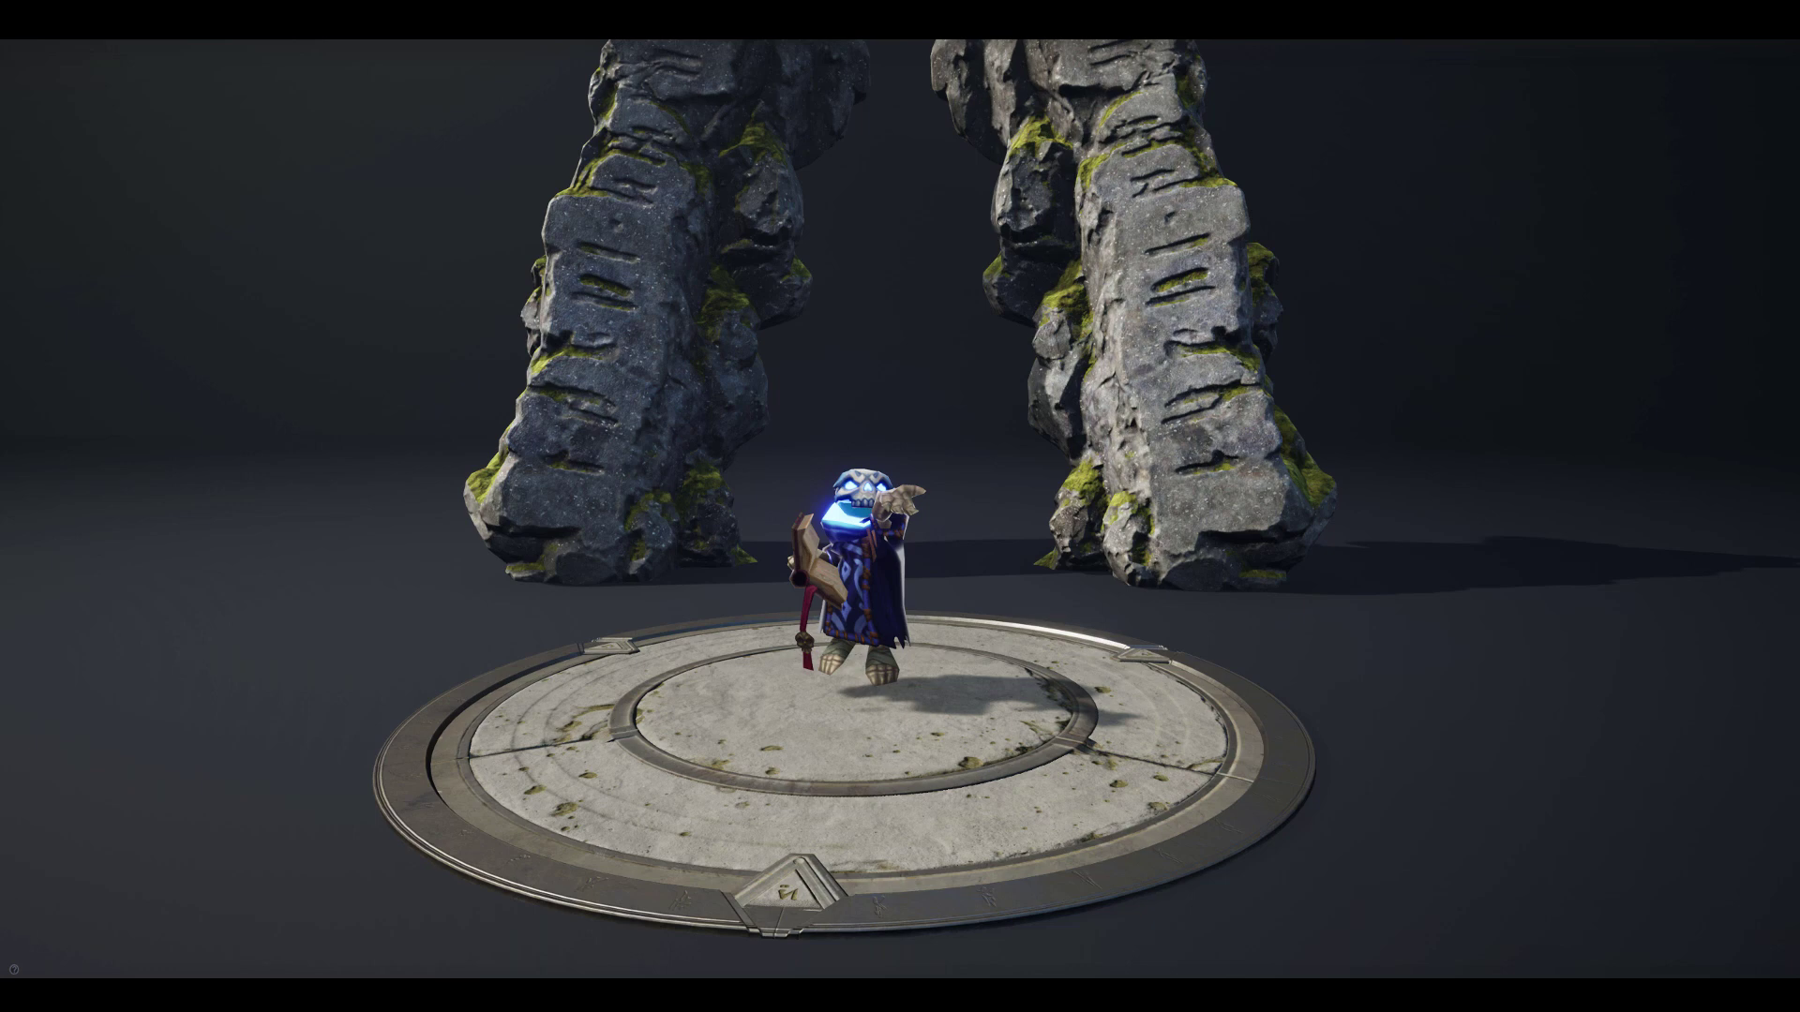
Step: Trigger chains of green slash attacks ending in green spinning slashes
{"action": "left_click", "coordinate": [1759, 679]}
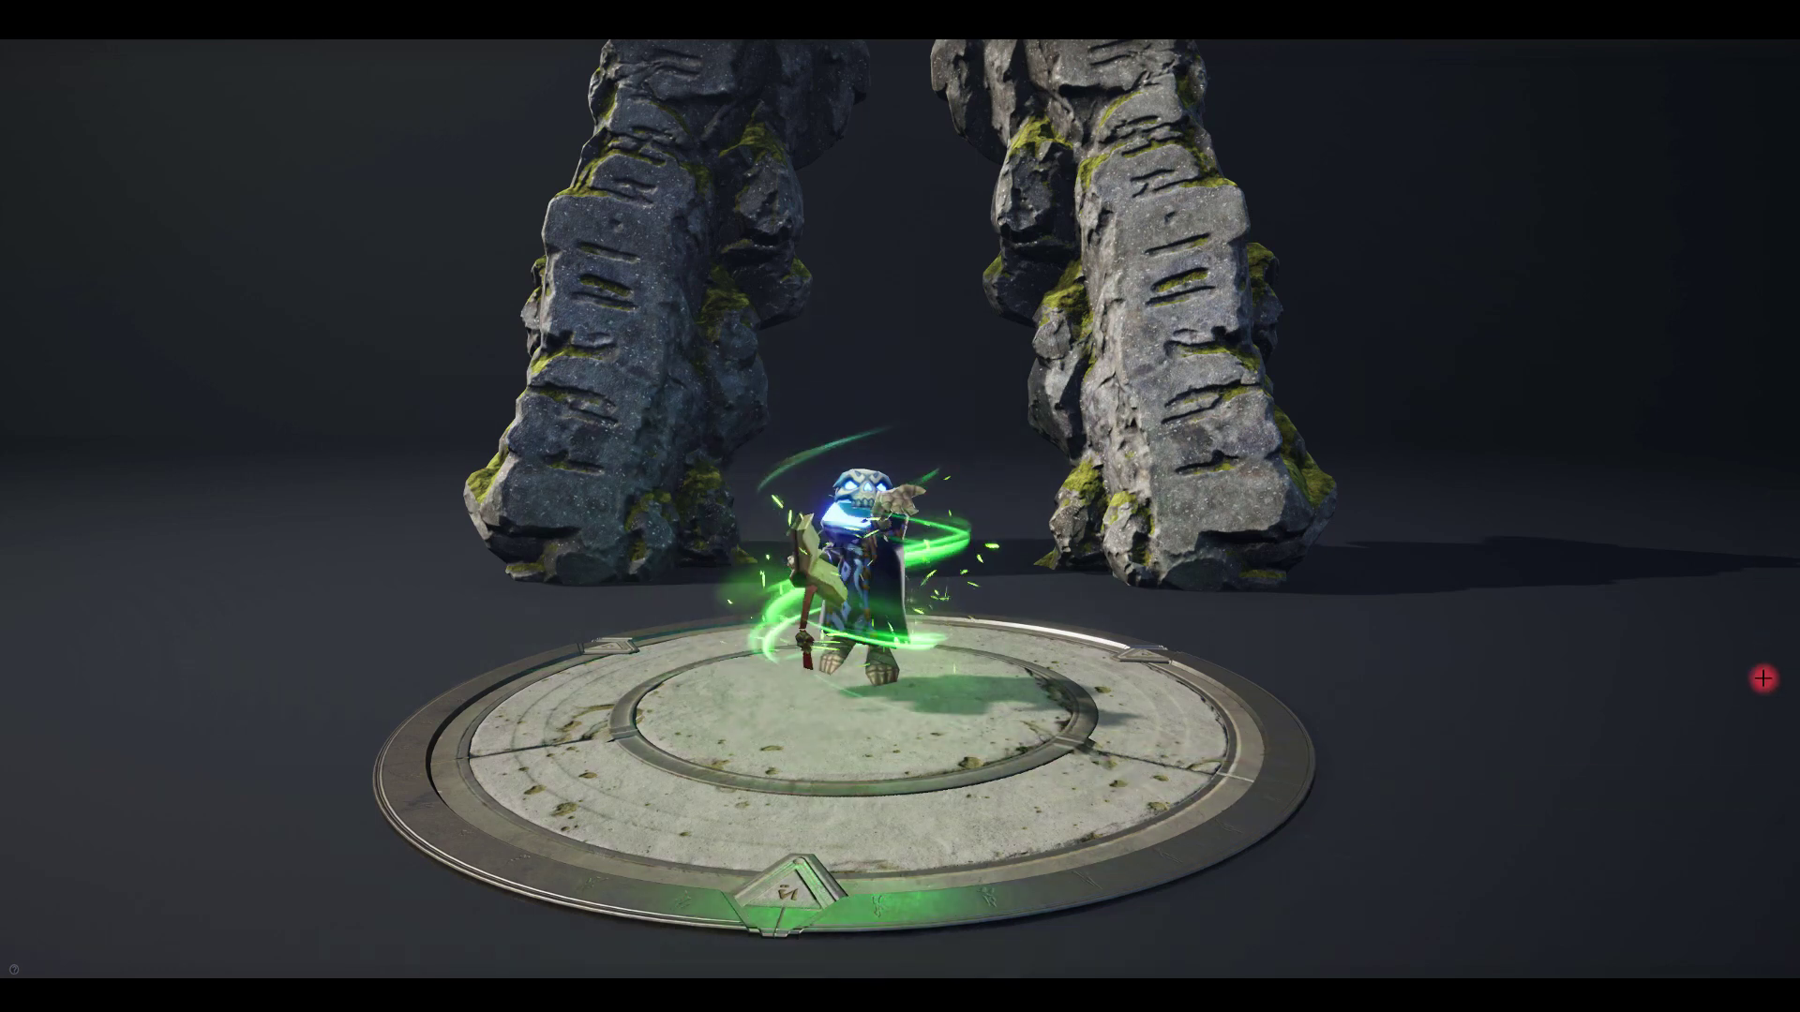
{"action": "left_click", "coordinate": [750, 545]}
{"action": "left_click", "coordinate": [819, 763]}
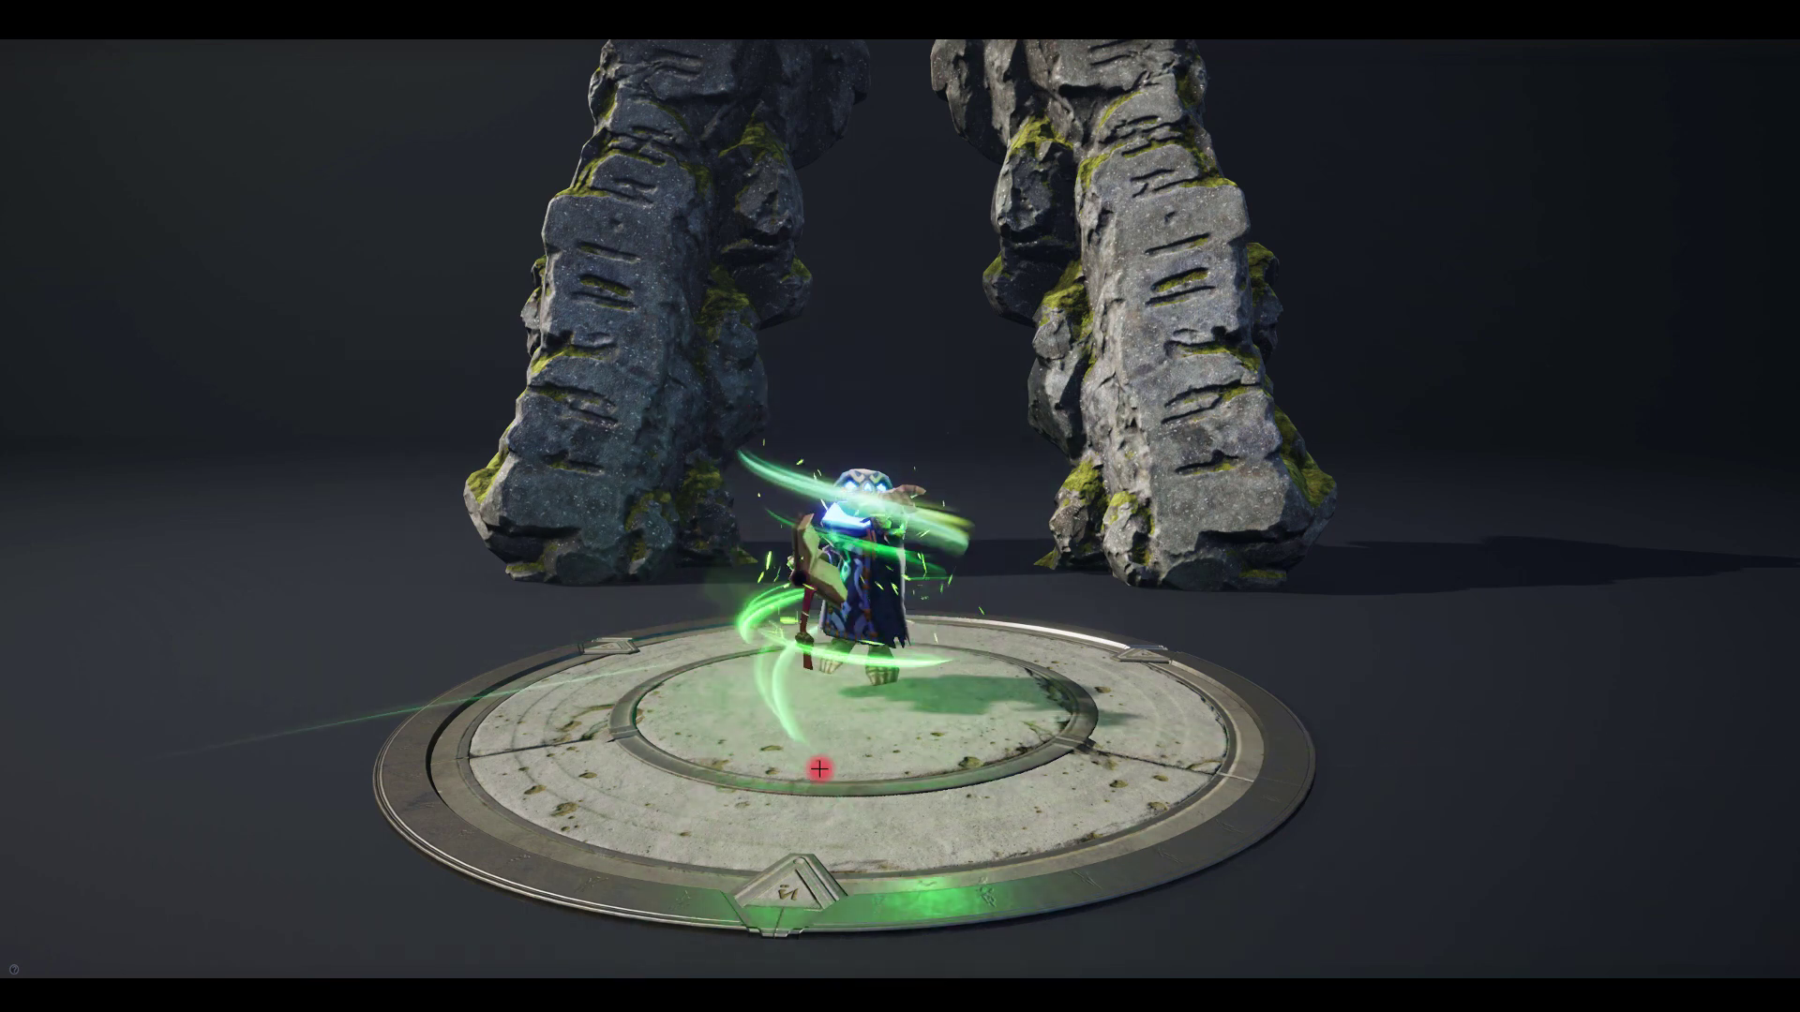
{"action": "left_click", "coordinate": [747, 566]}
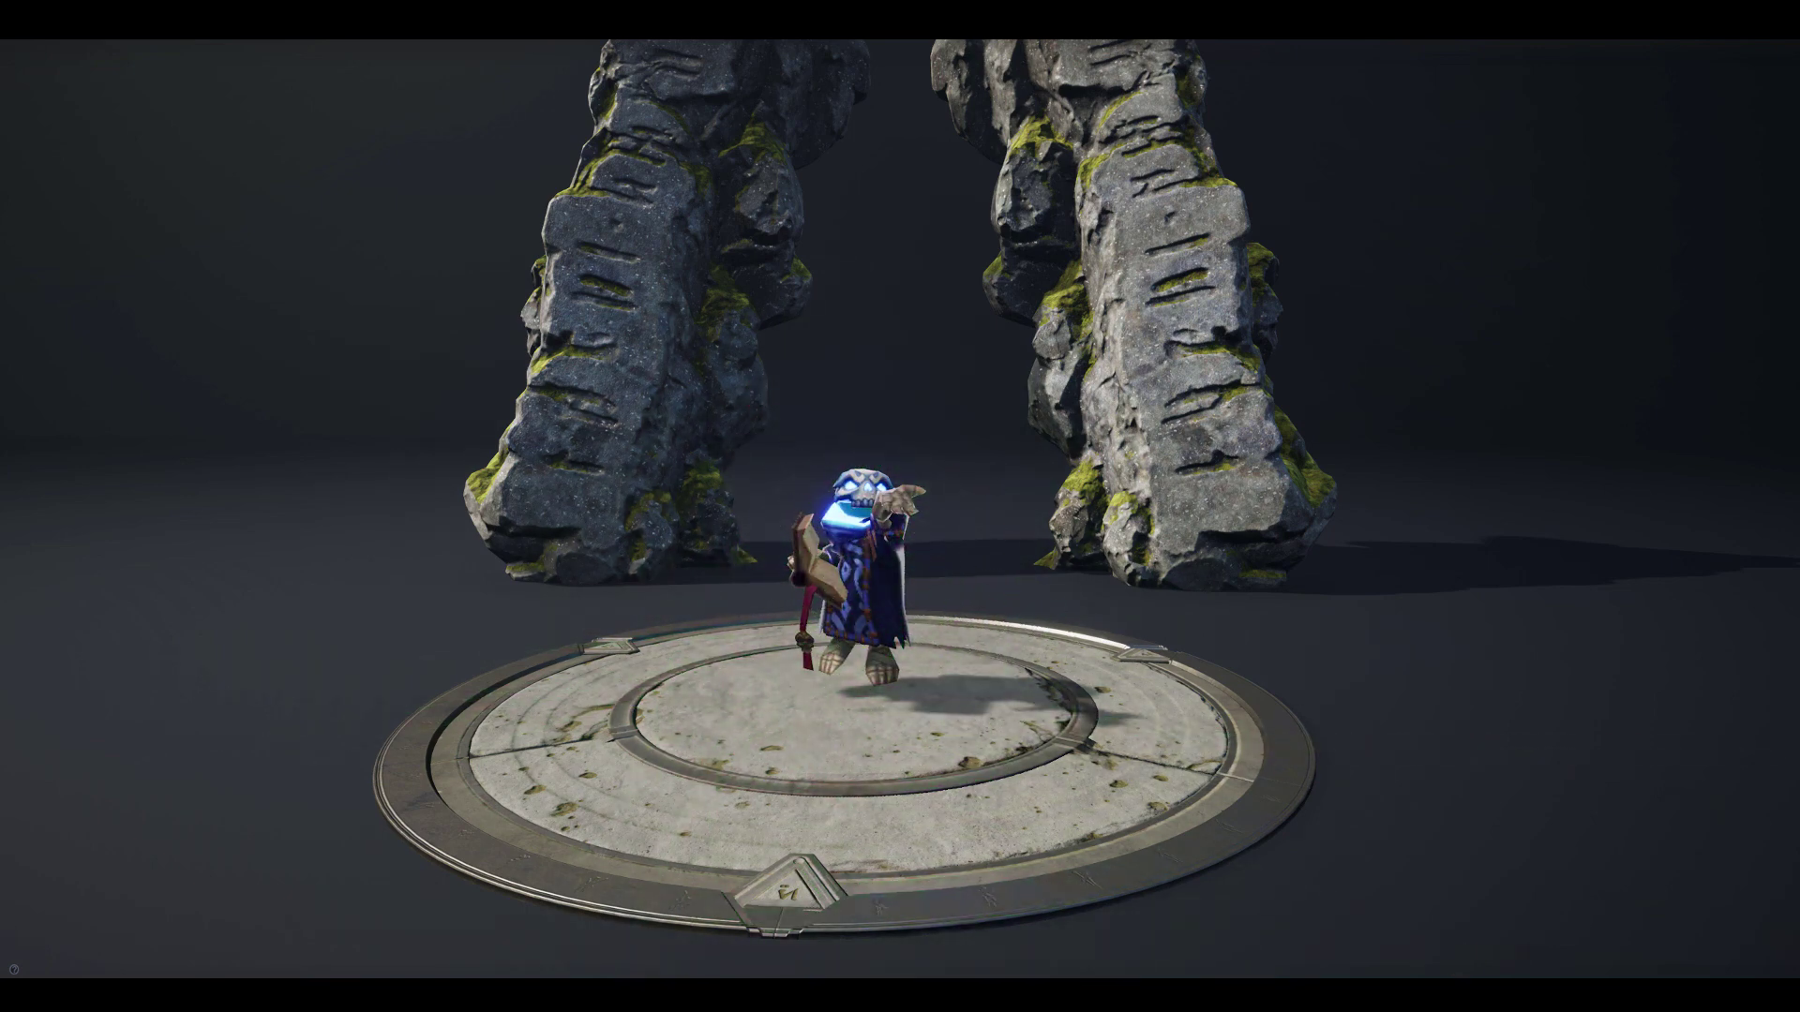
{"action": "left_click", "coordinate": [981, 623]}
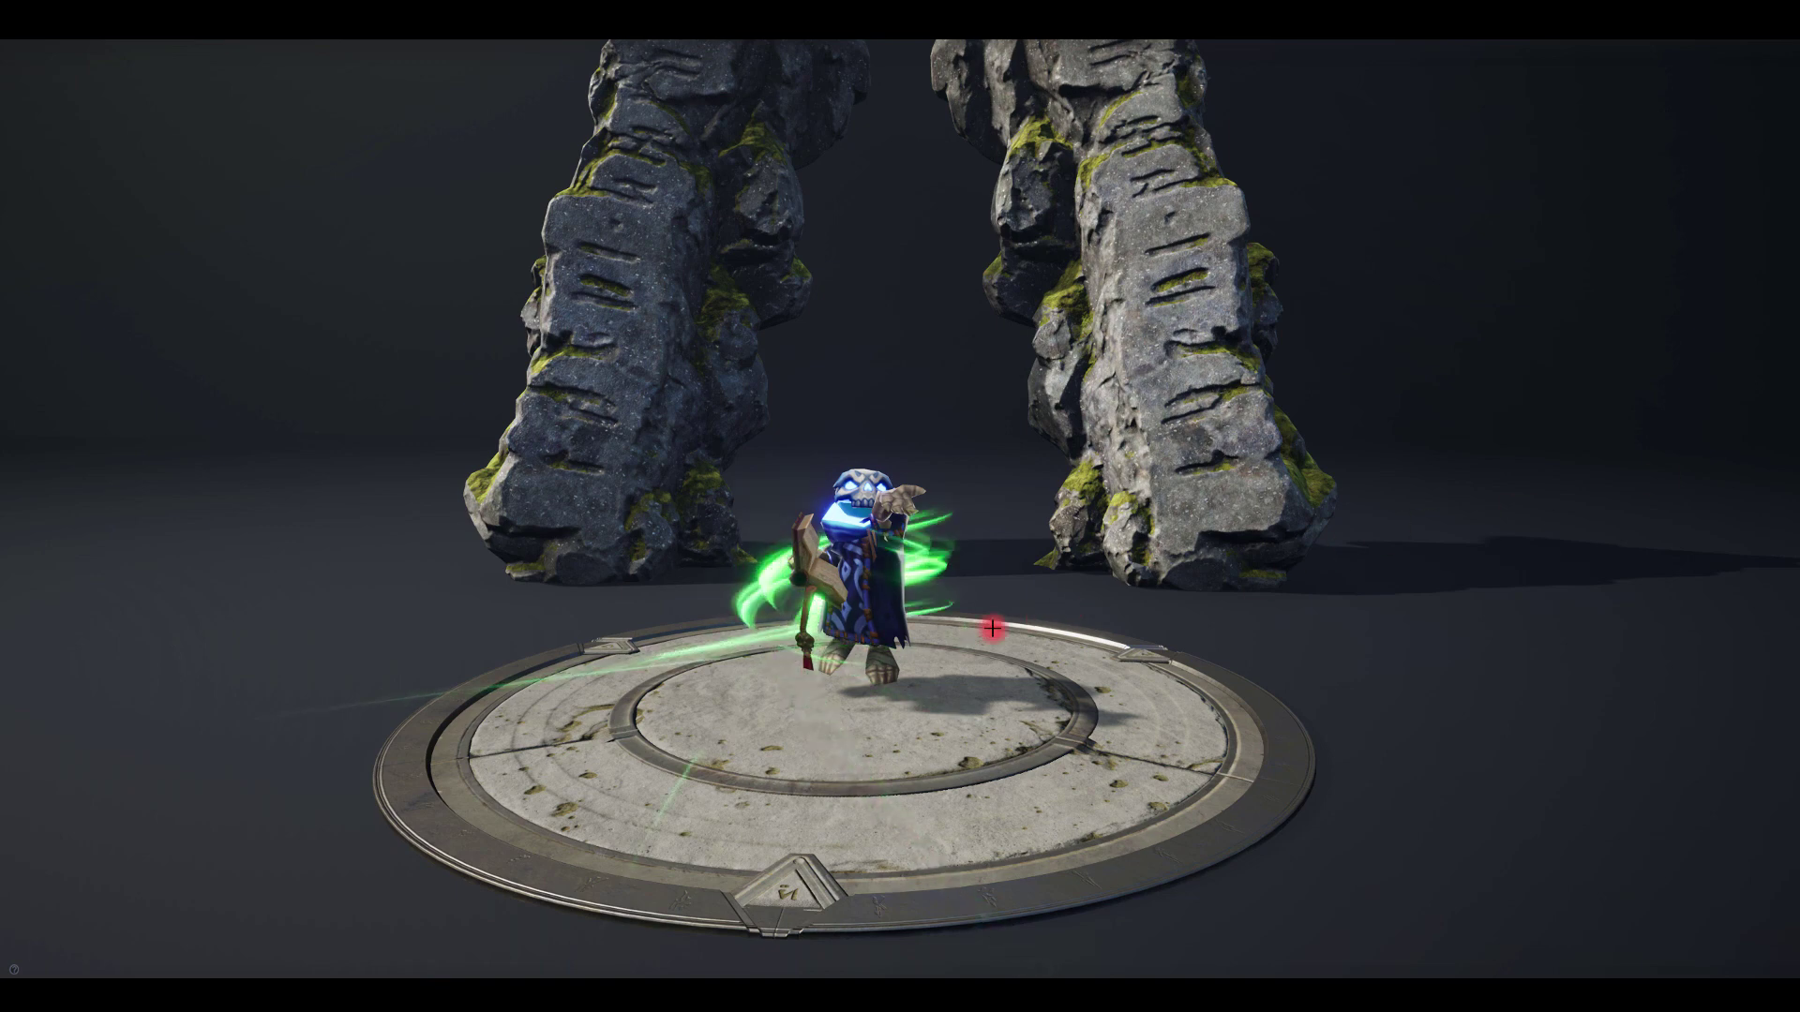
{"action": "left_click", "coordinate": [767, 650]}
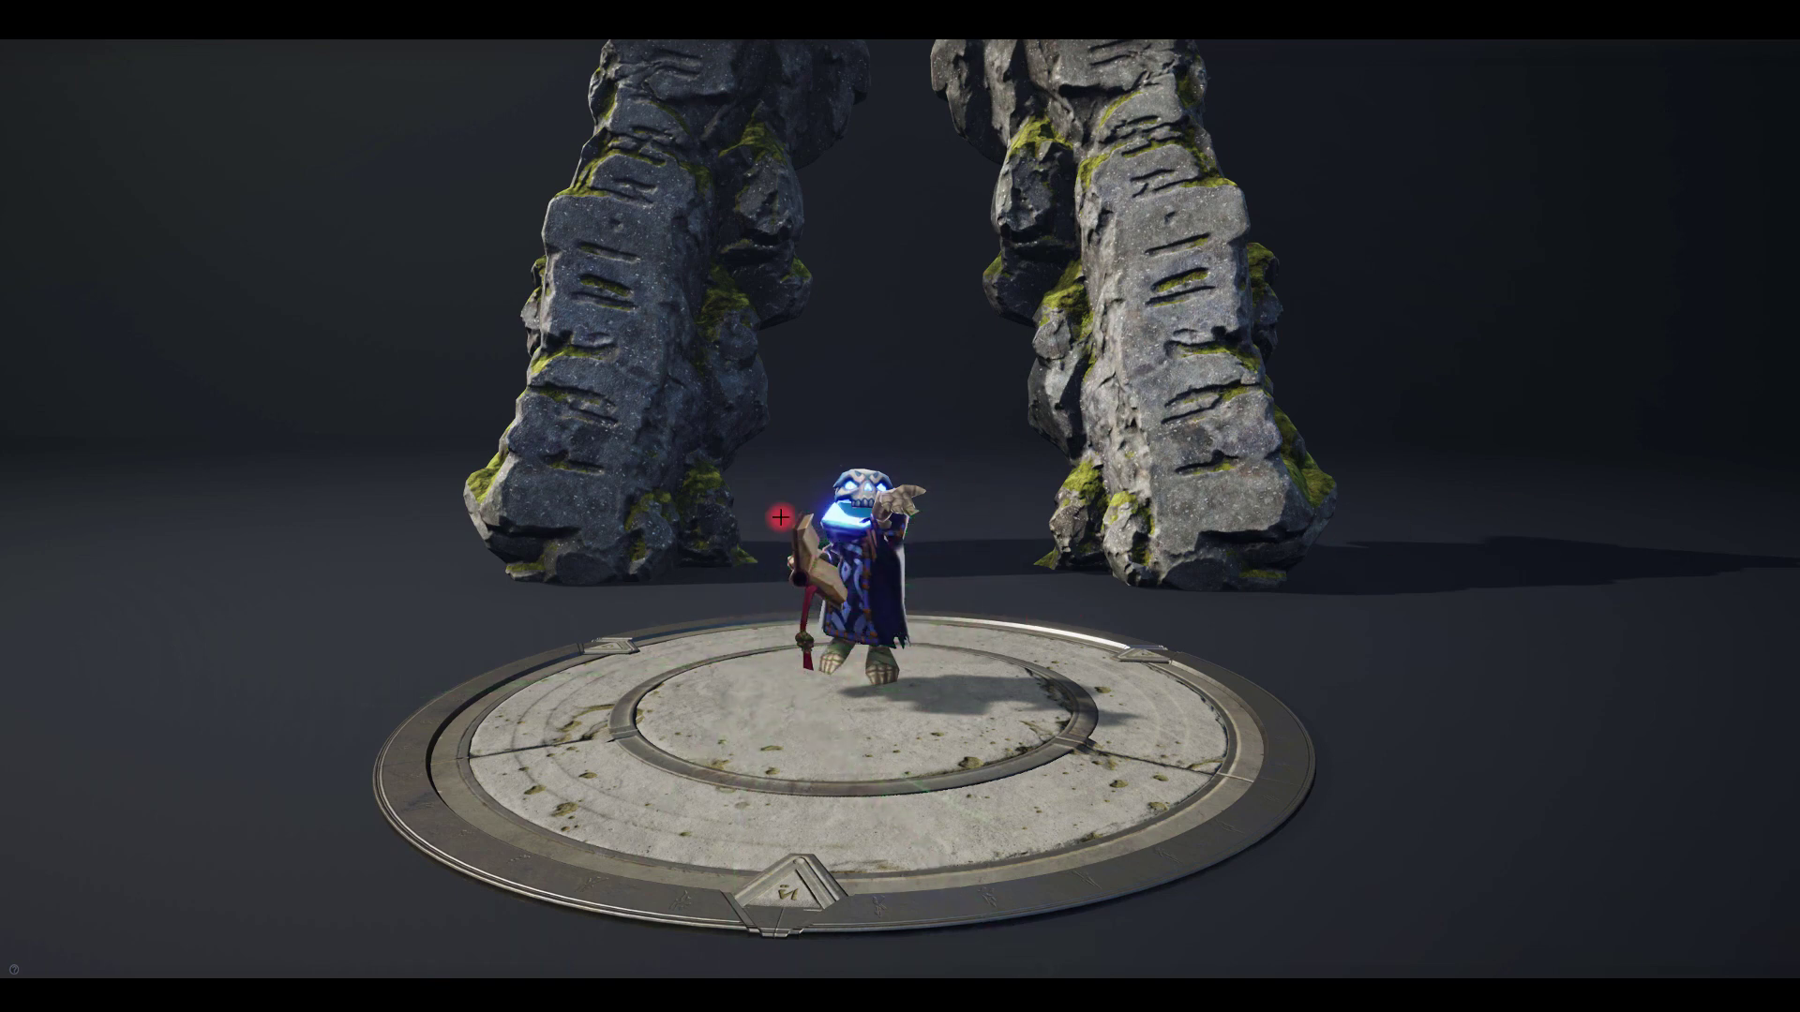
{"action": "left_click", "coordinate": [900, 511]}
{"action": "left_click", "coordinate": [891, 652]}
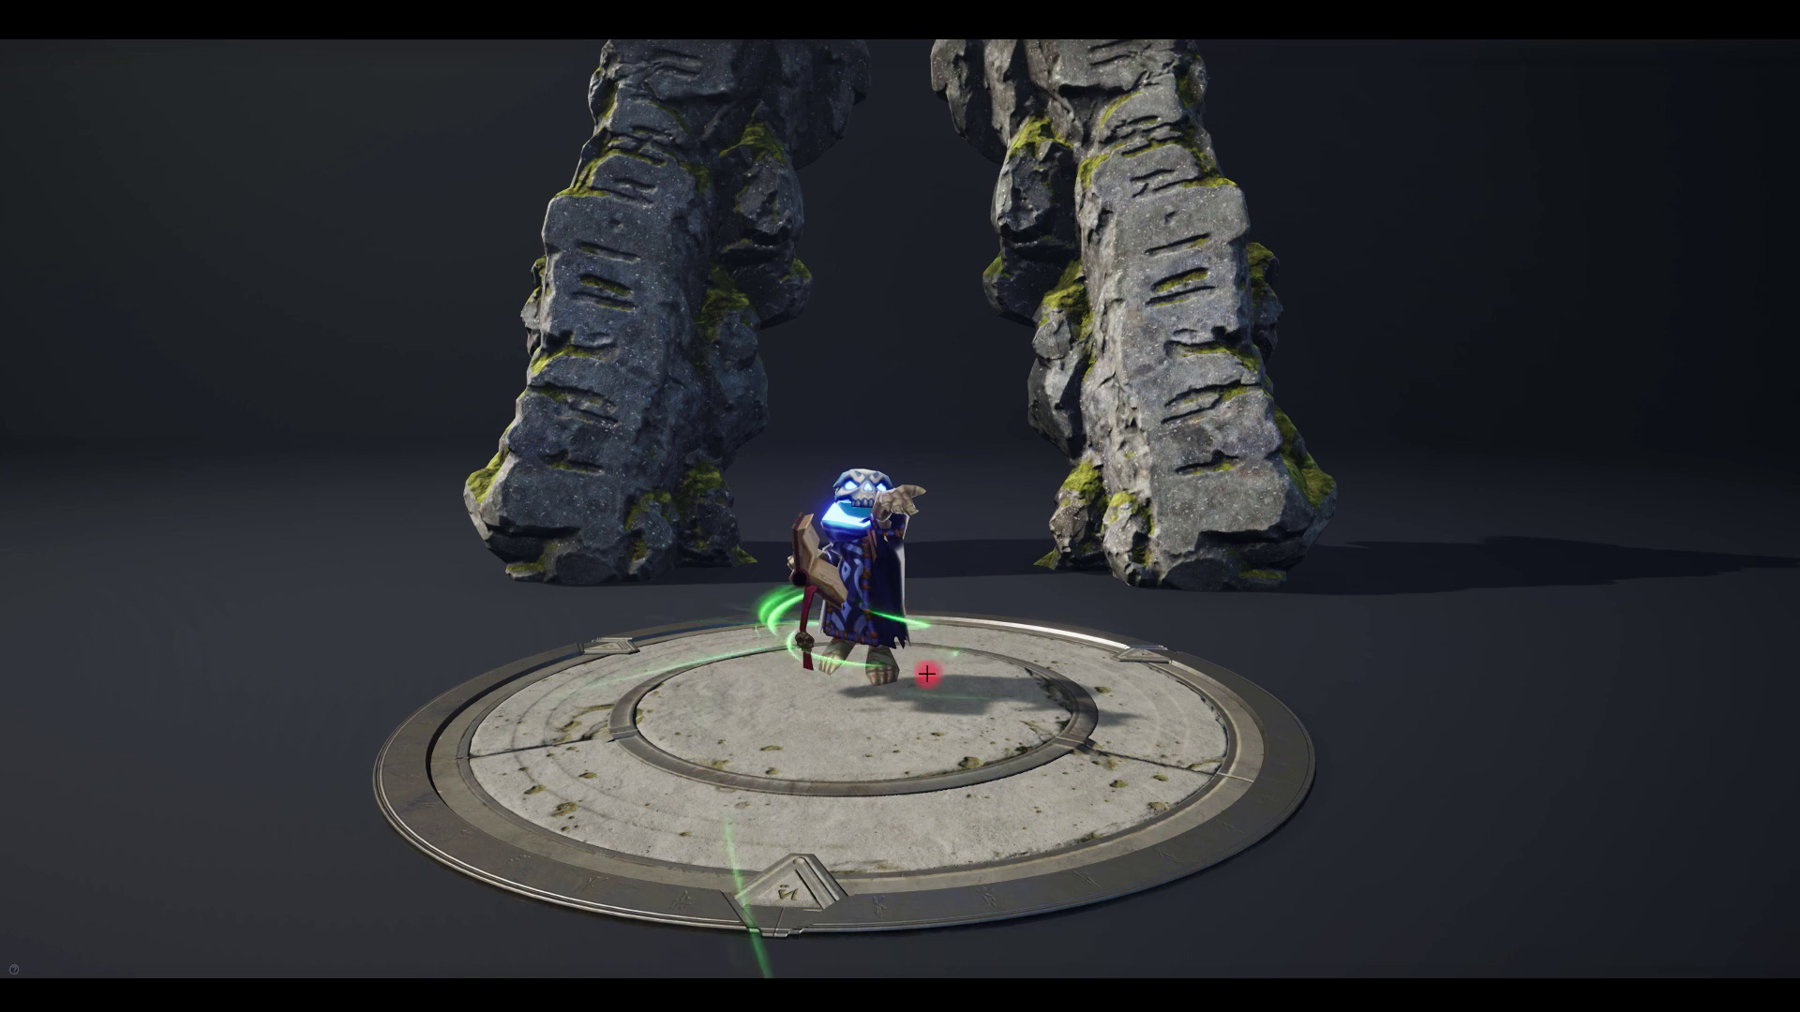
{"action": "left_click", "coordinate": [937, 600]}
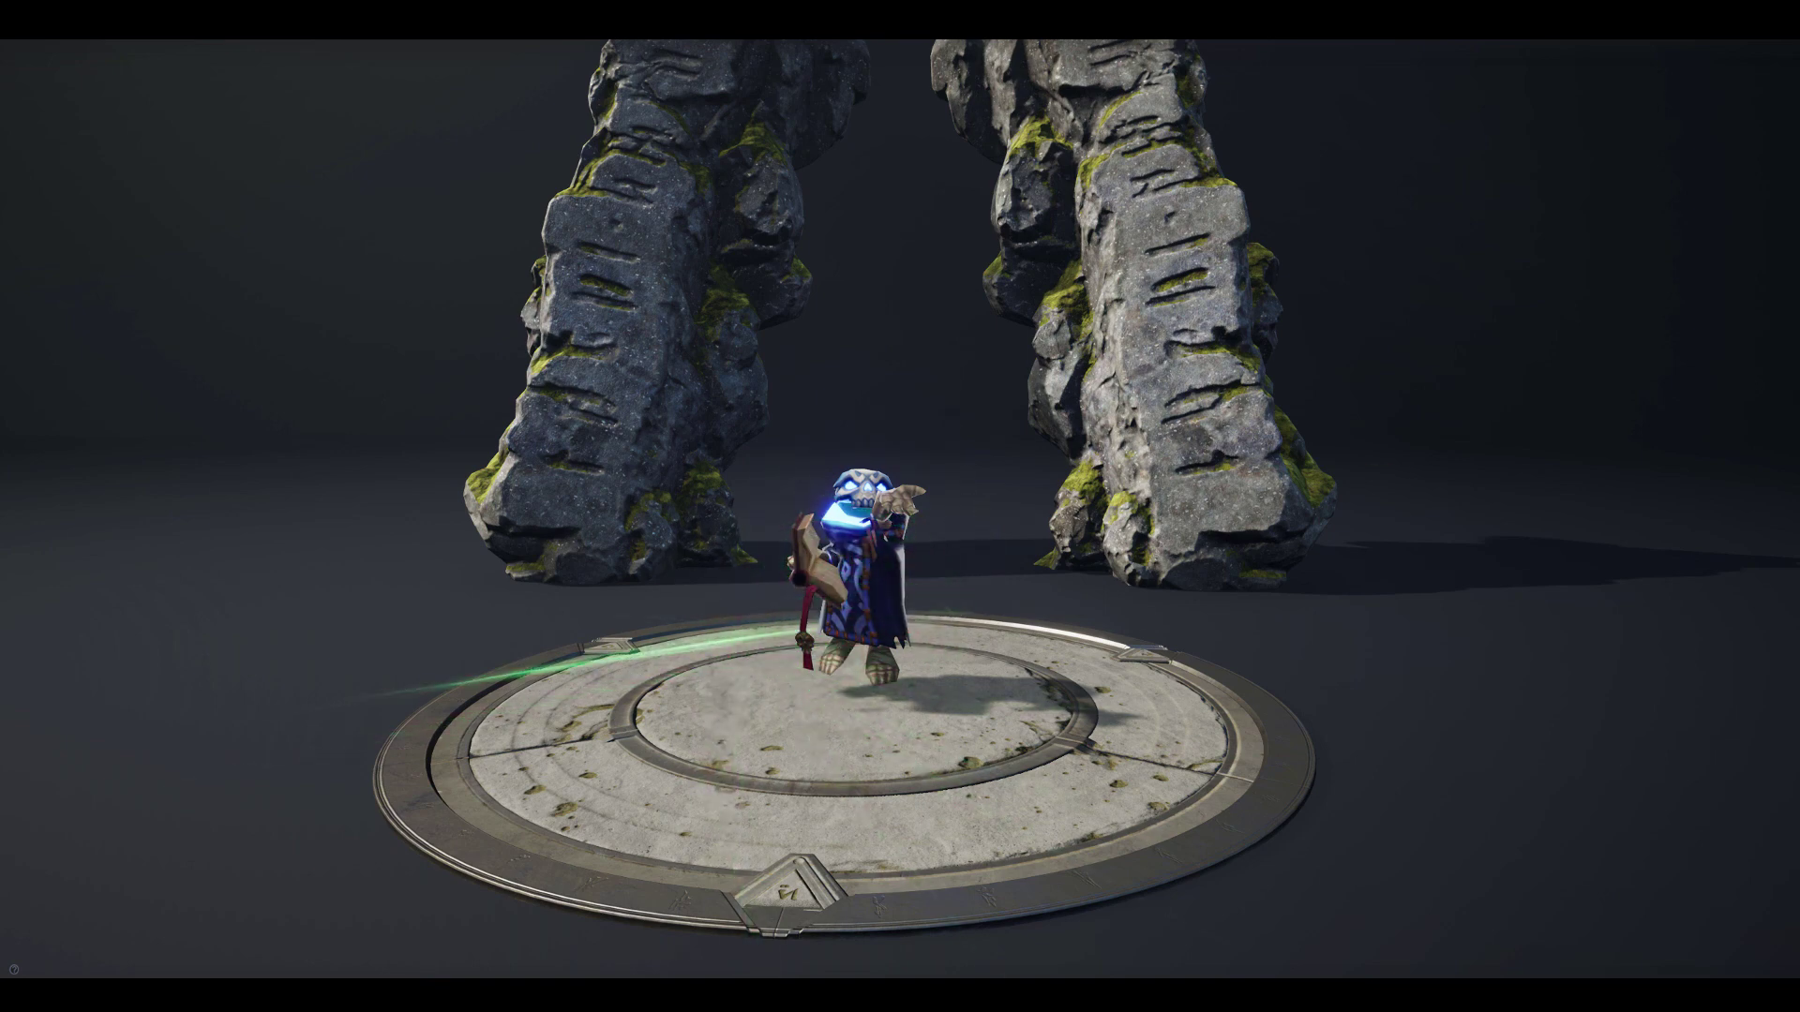
{"action": "left_click", "coordinate": [966, 513]}
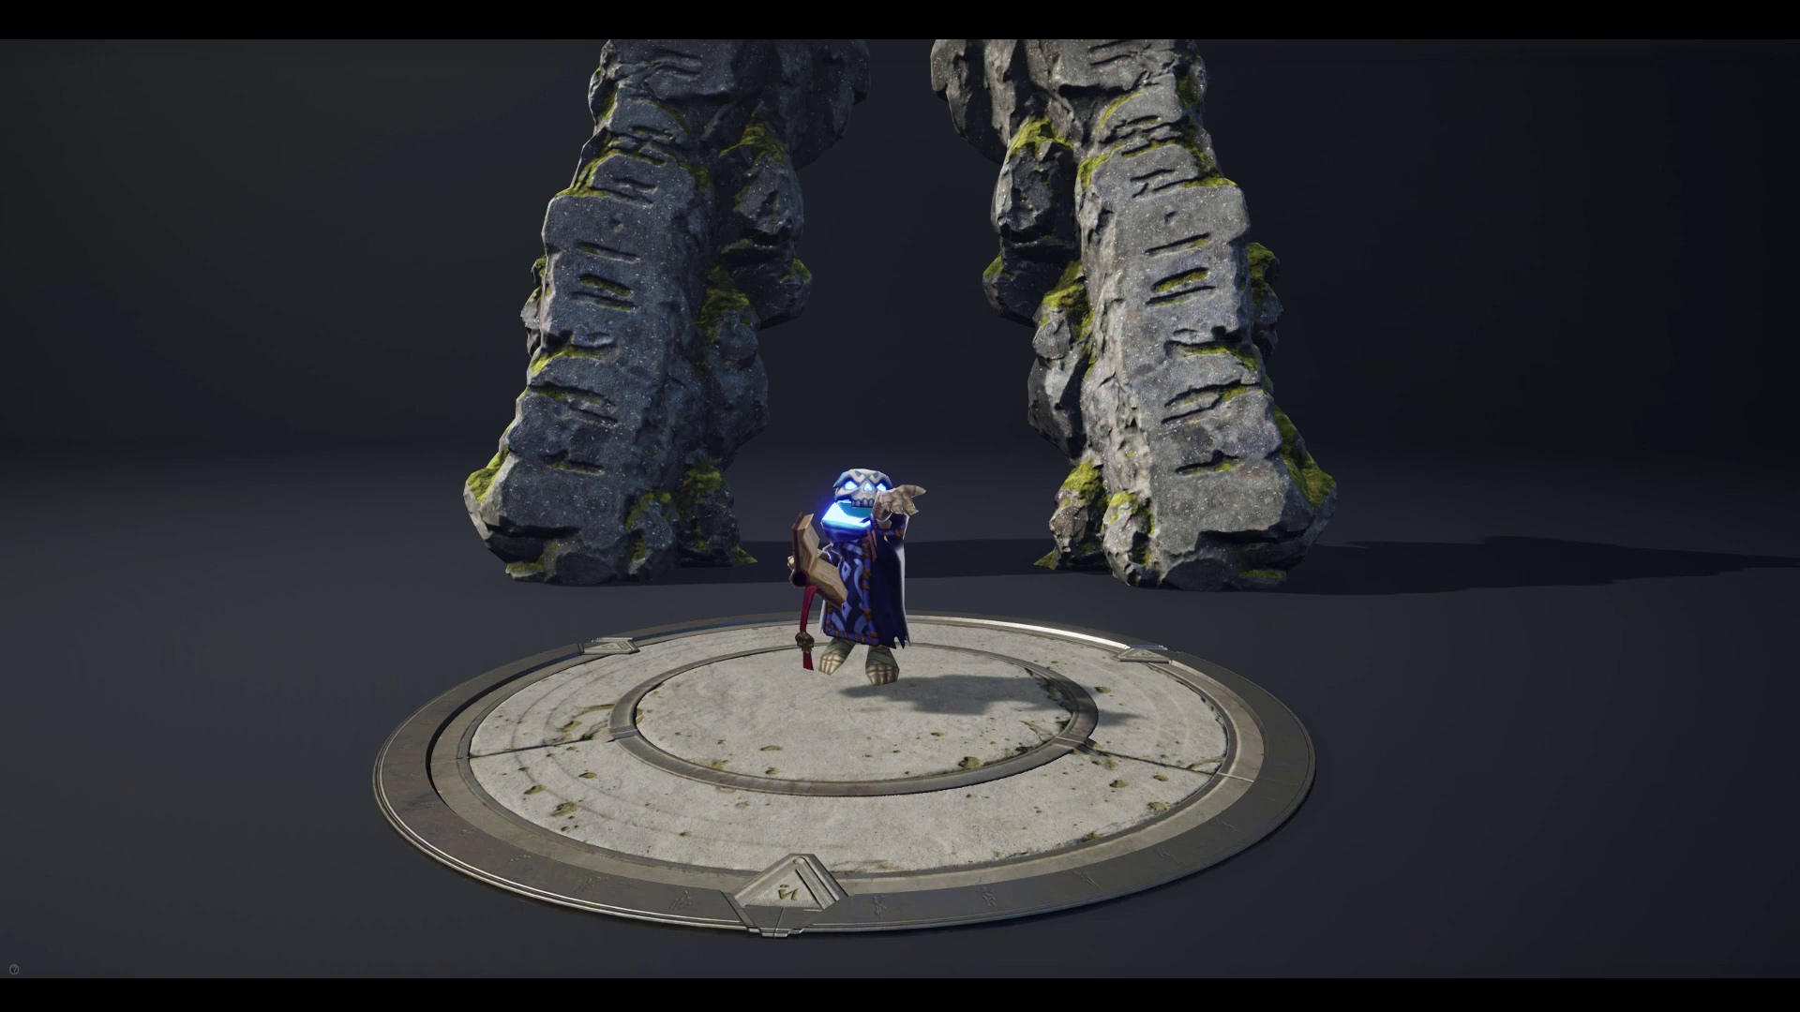
Step: Throw a further series of green slashes in different directions
{"action": "left_click", "coordinate": [1561, 460]}
{"action": "left_click", "coordinate": [1115, 780]}
{"action": "left_click", "coordinate": [1419, 848]}
{"action": "left_click", "coordinate": [830, 677]}
{"action": "left_click", "coordinate": [1086, 543]}
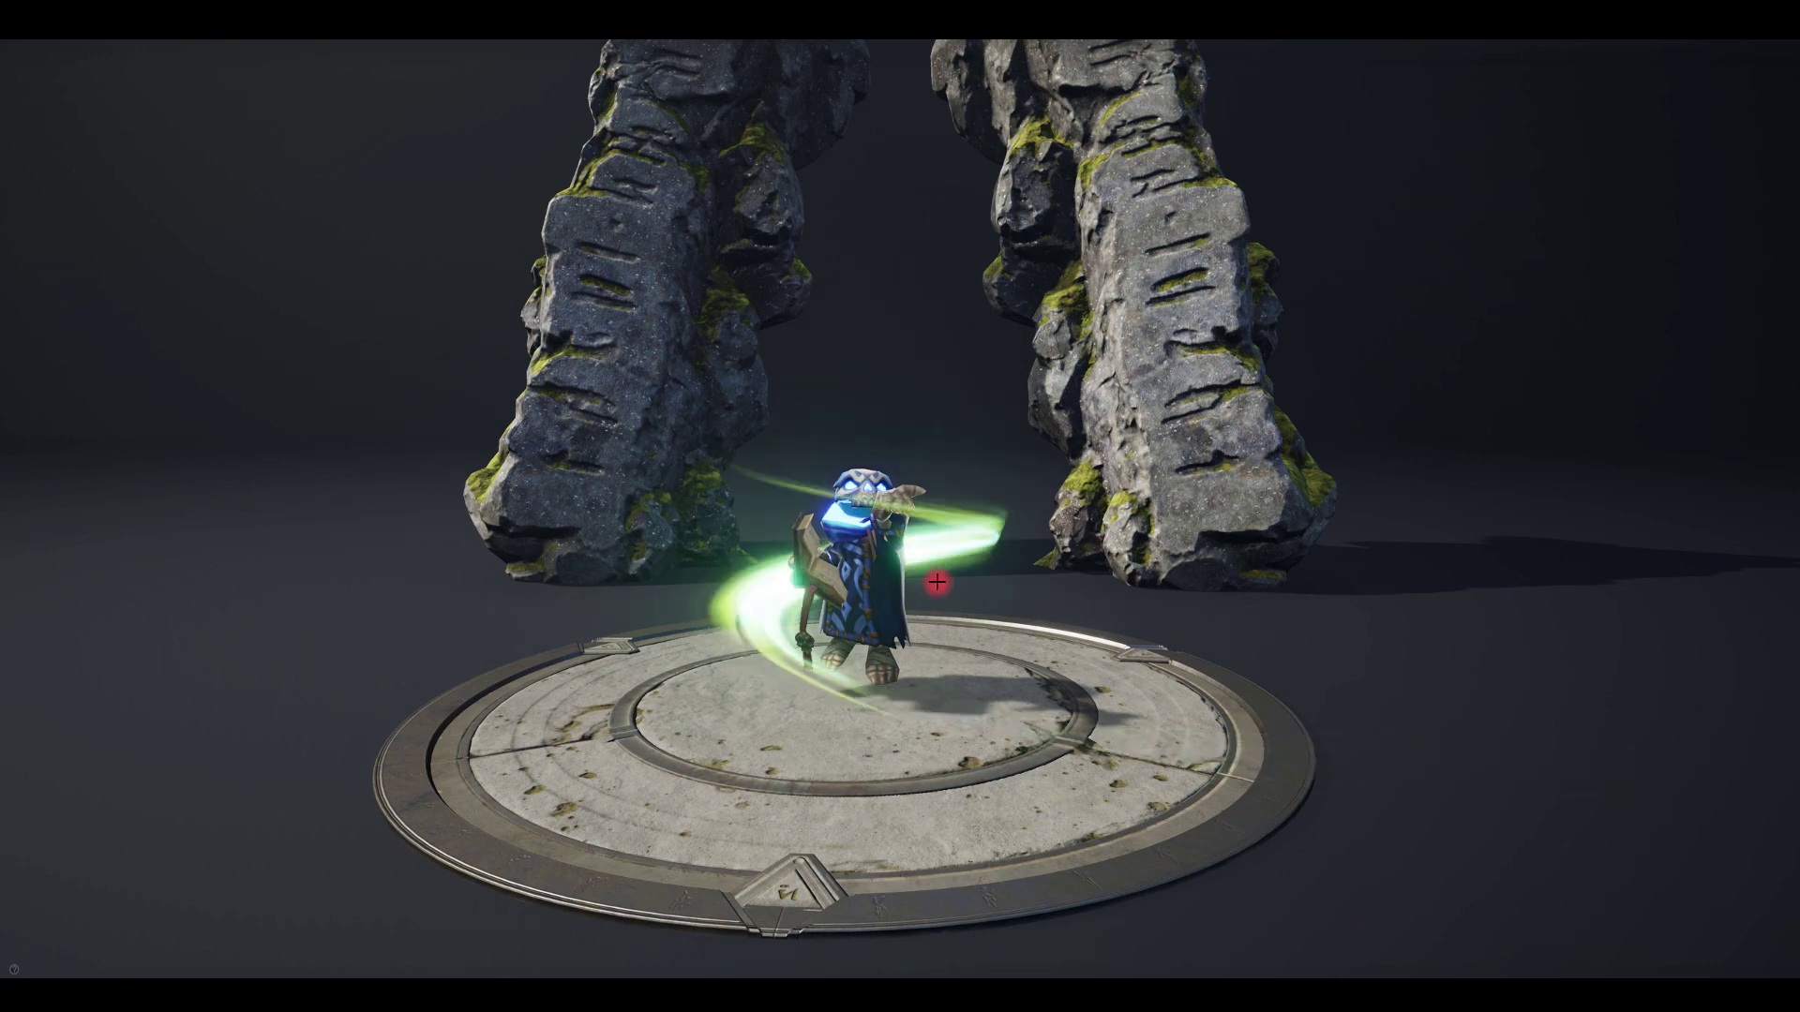
{"action": "left_click", "coordinate": [1021, 577]}
{"action": "left_click", "coordinate": [944, 628]}
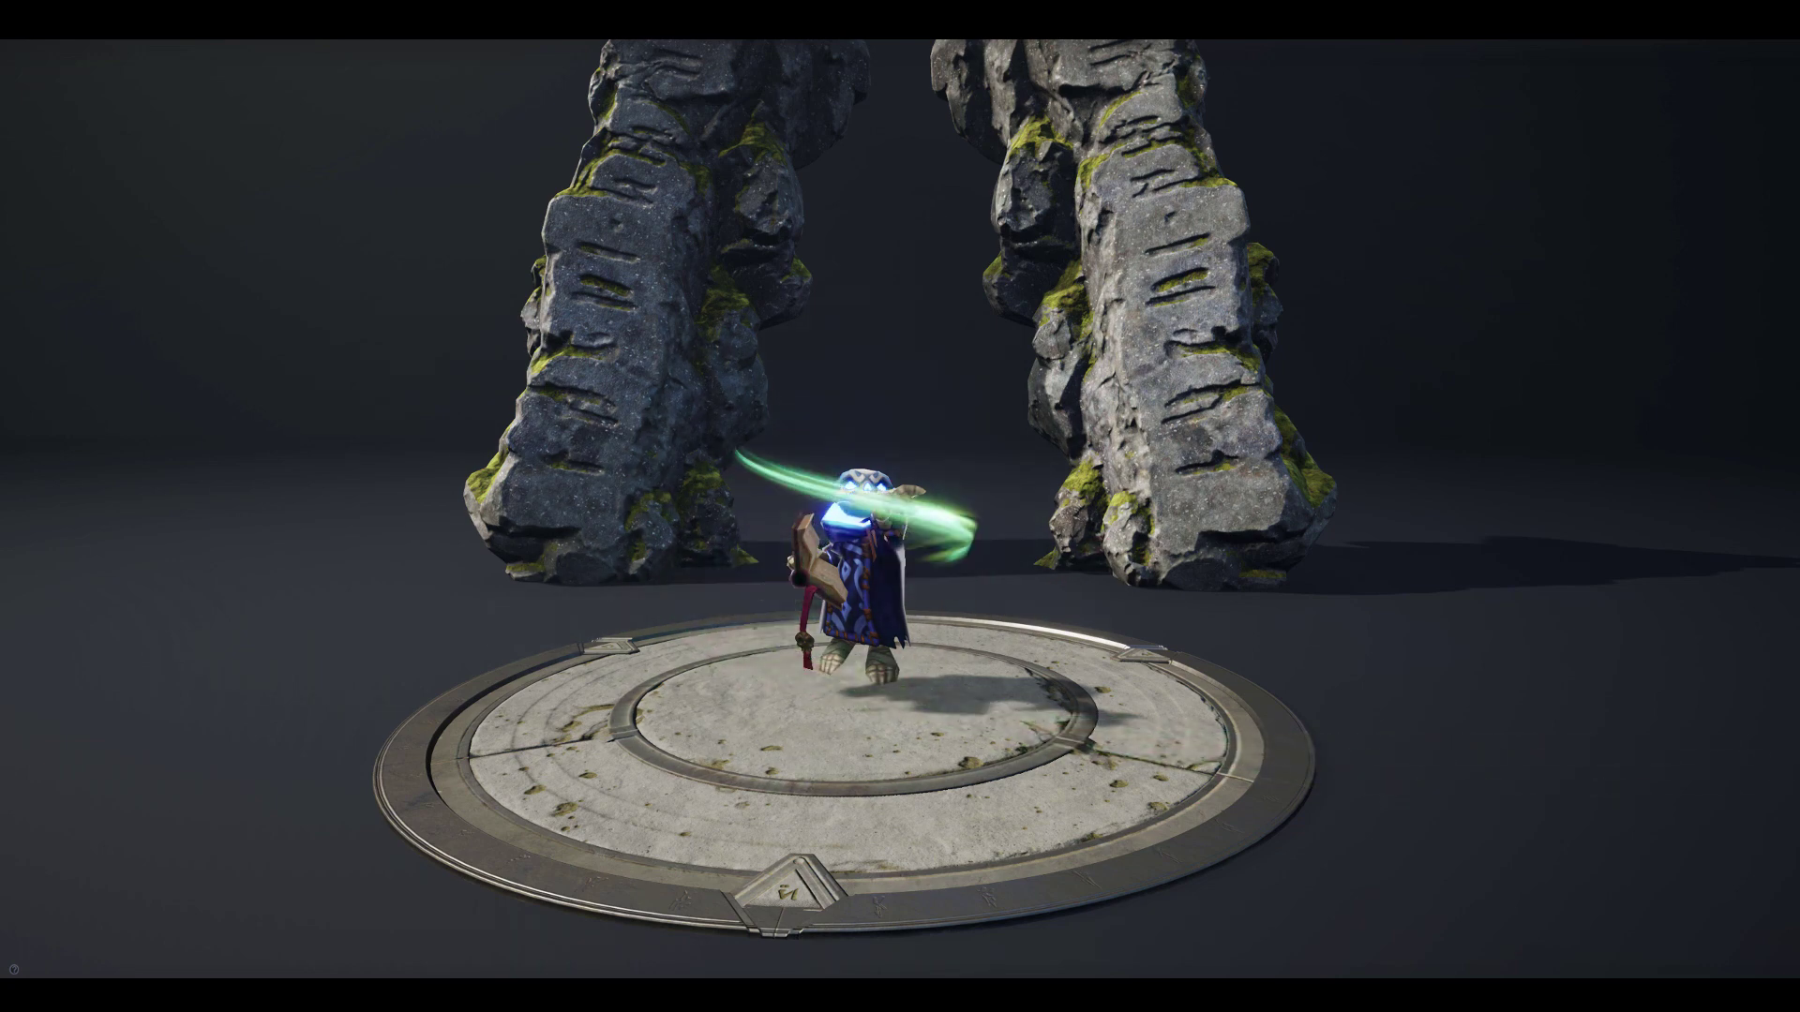
{"action": "left_click", "coordinate": [1086, 752]}
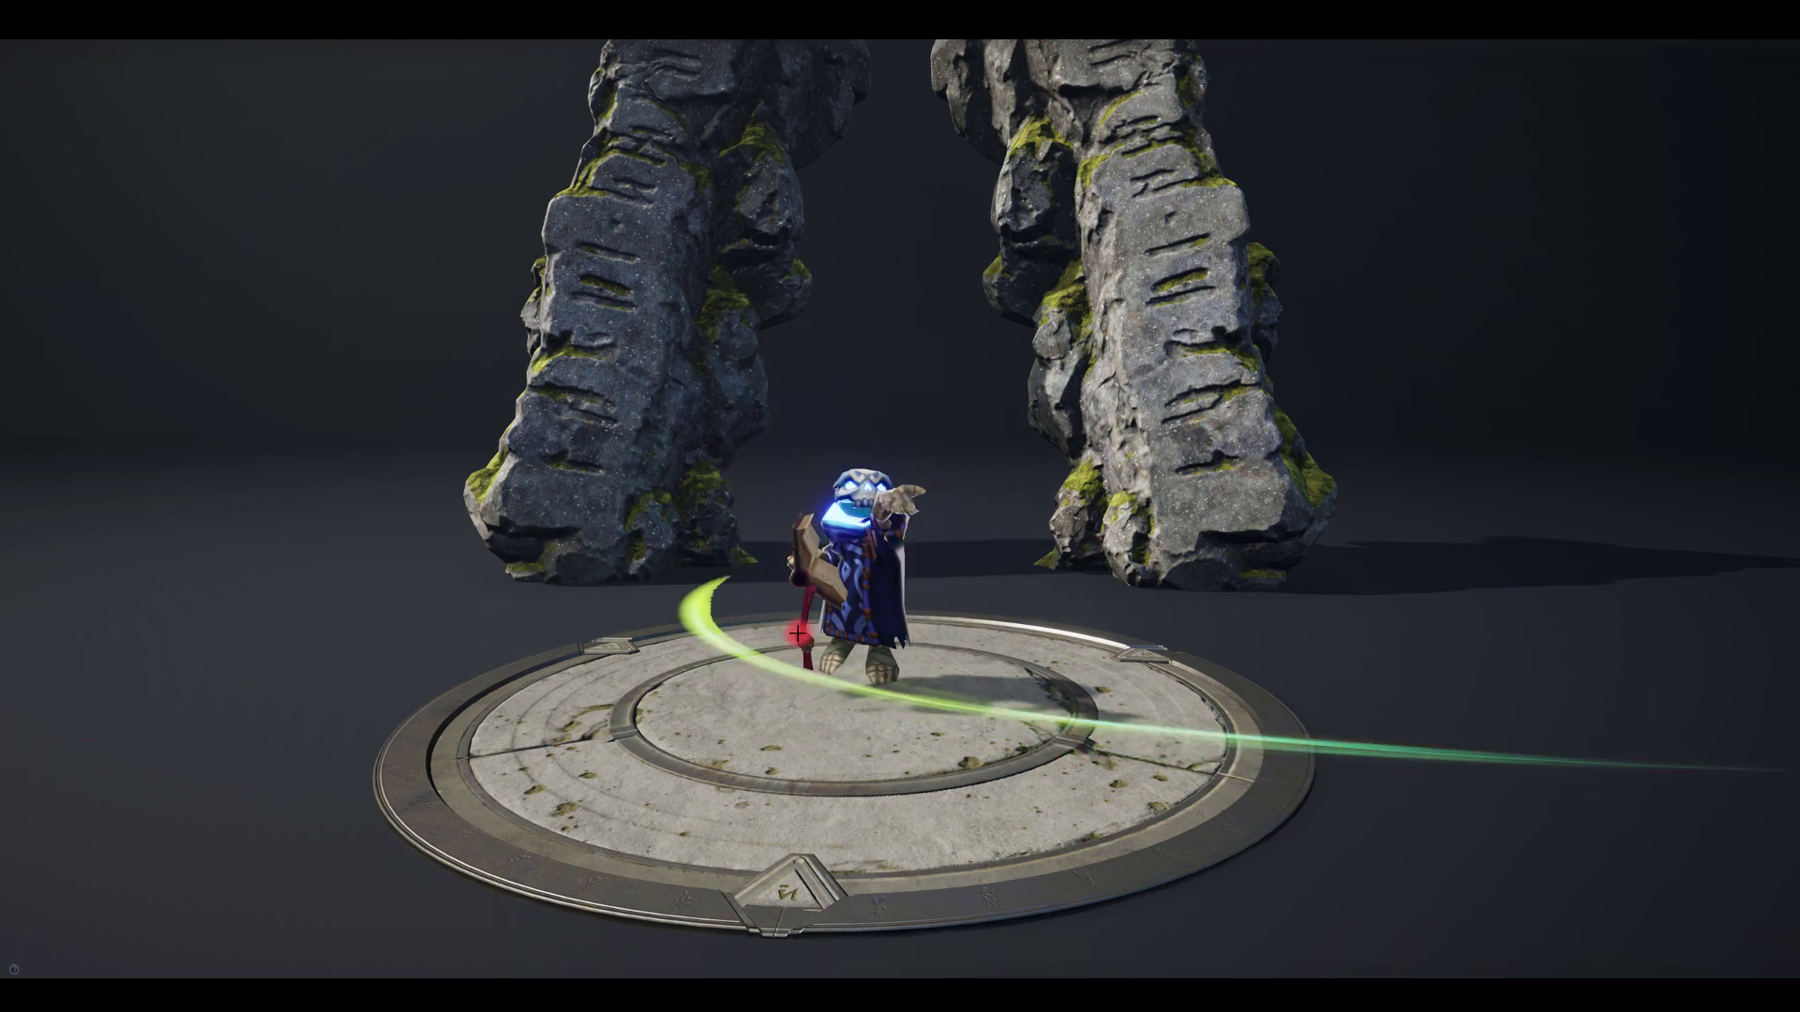
{"action": "left_click", "coordinate": [1031, 600]}
{"action": "left_click", "coordinate": [1050, 497]}
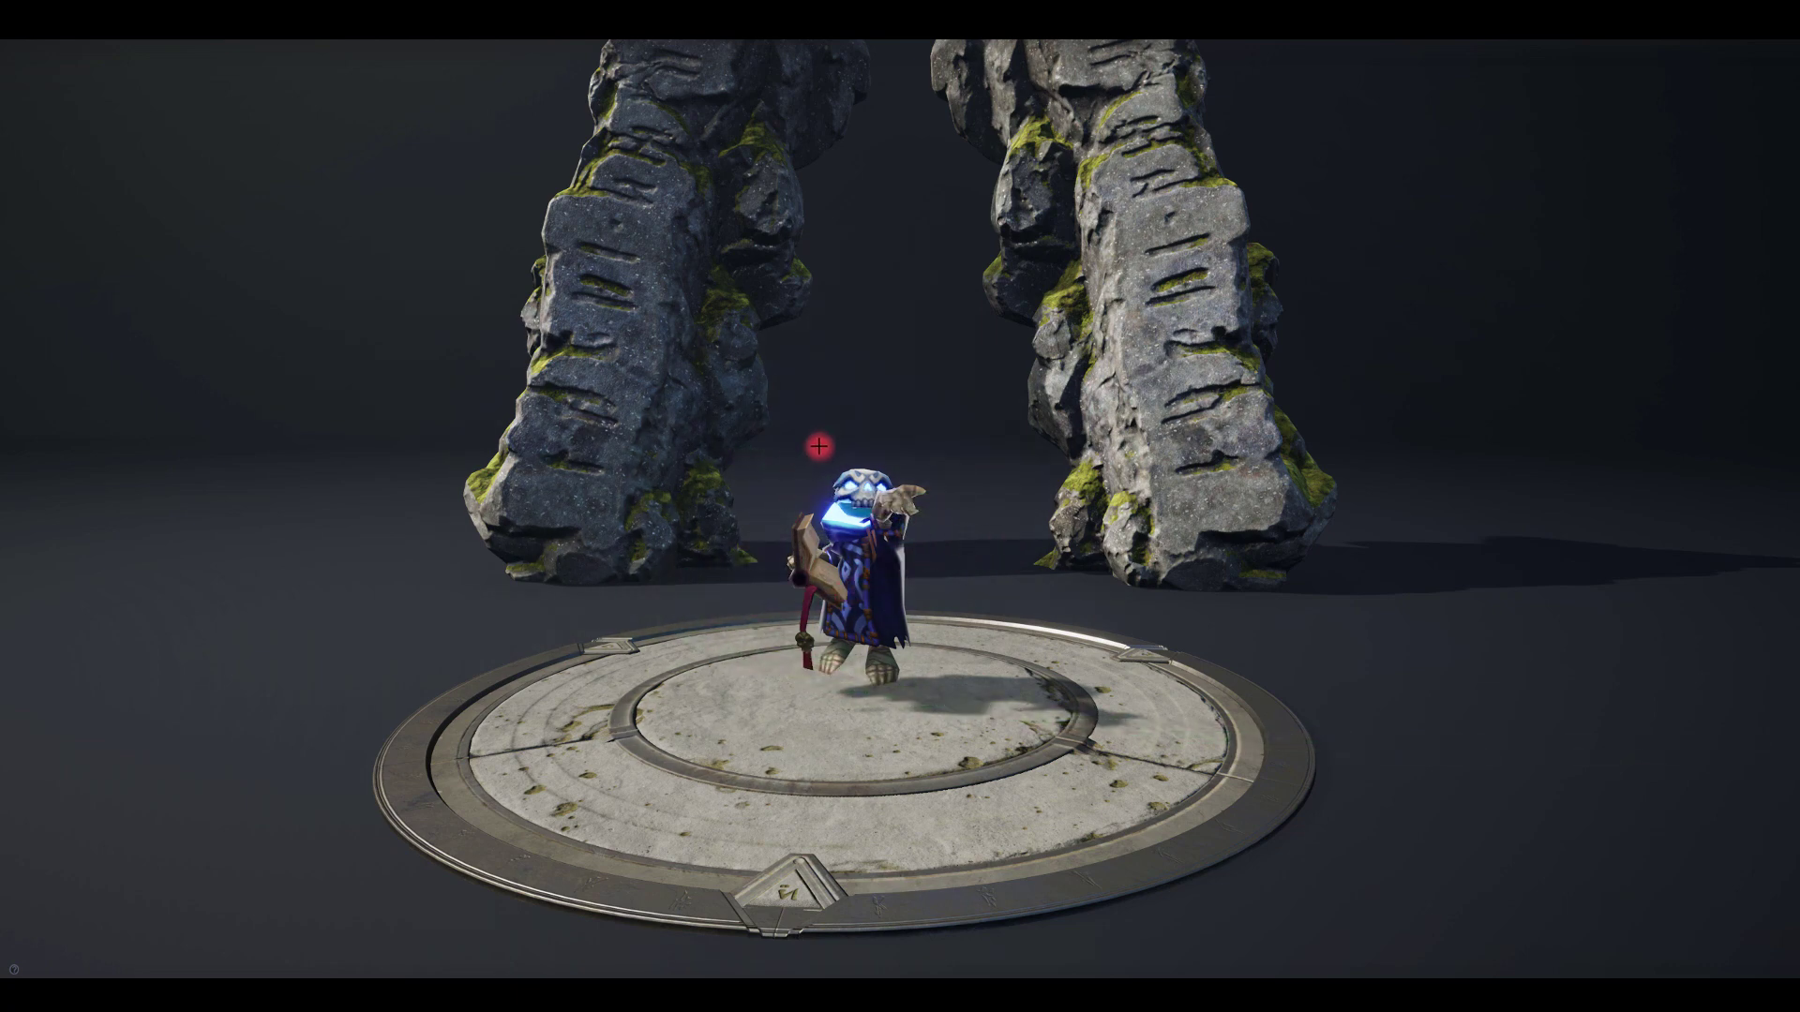
{"action": "left_click", "coordinate": [806, 426]}
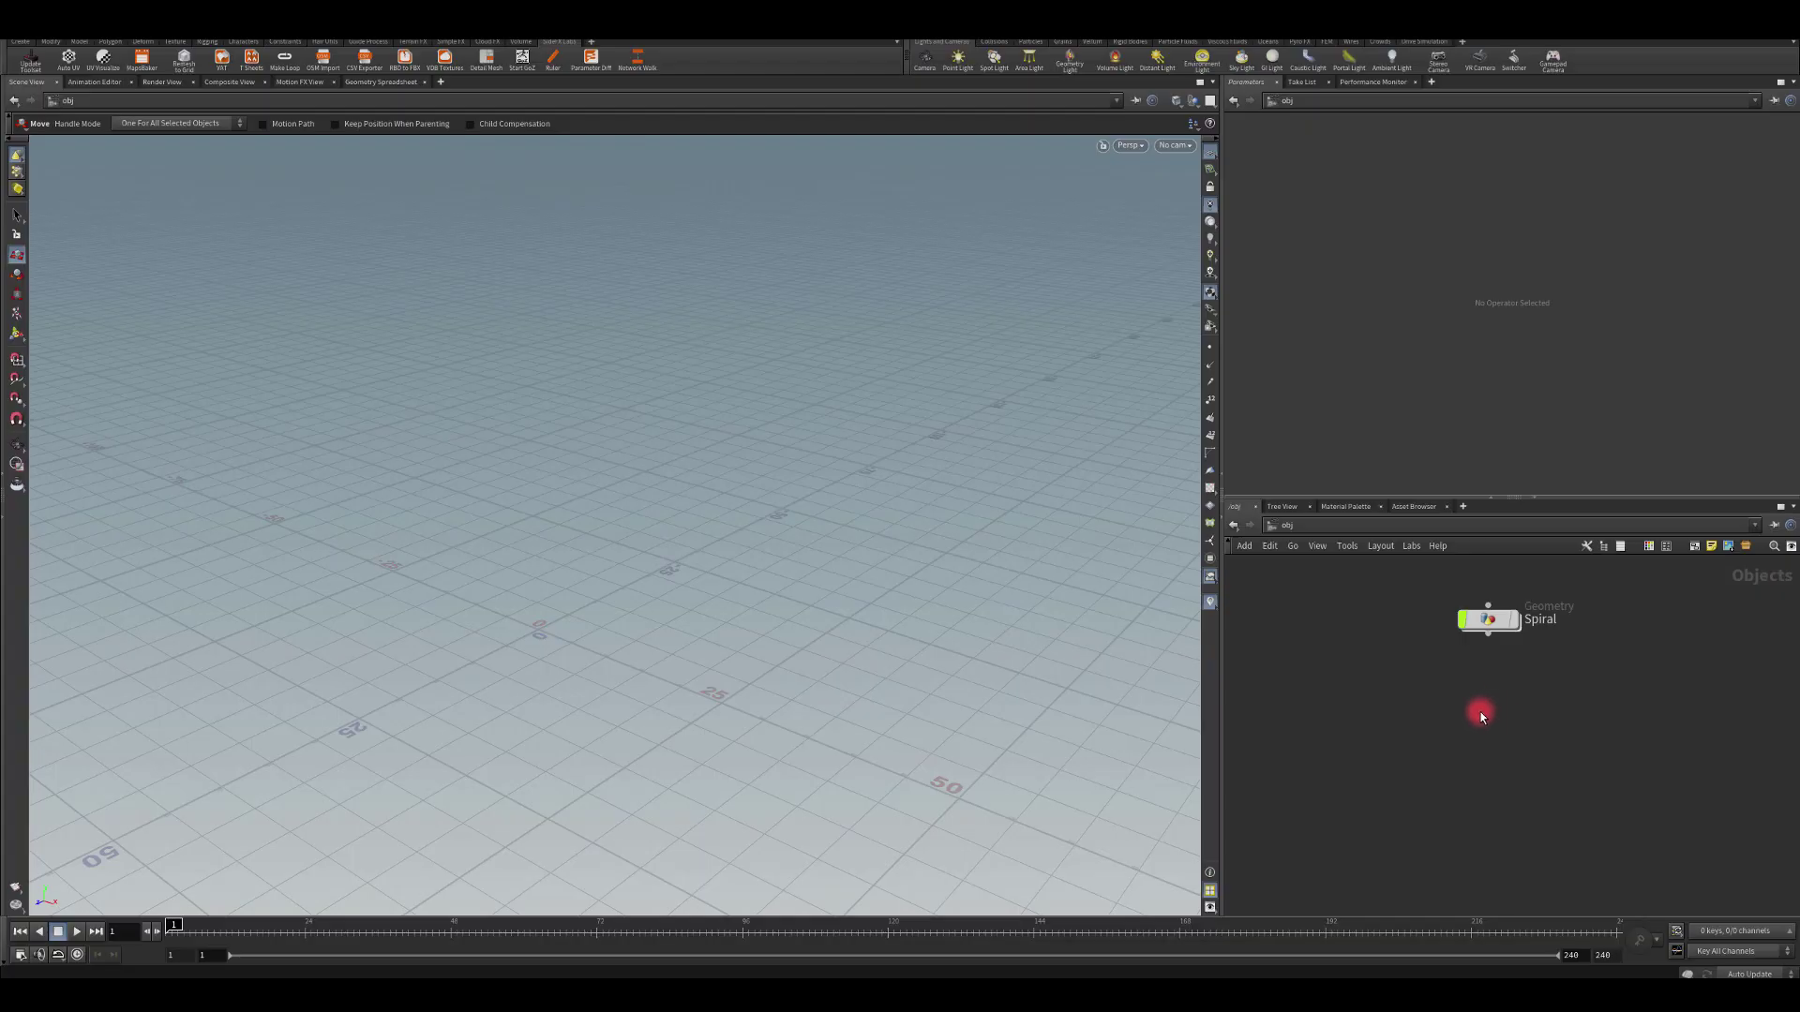
Step: Add a new Geometry object to the network
{"action": "key", "text": "Tab"}
{"action": "type", "text": "ge"}
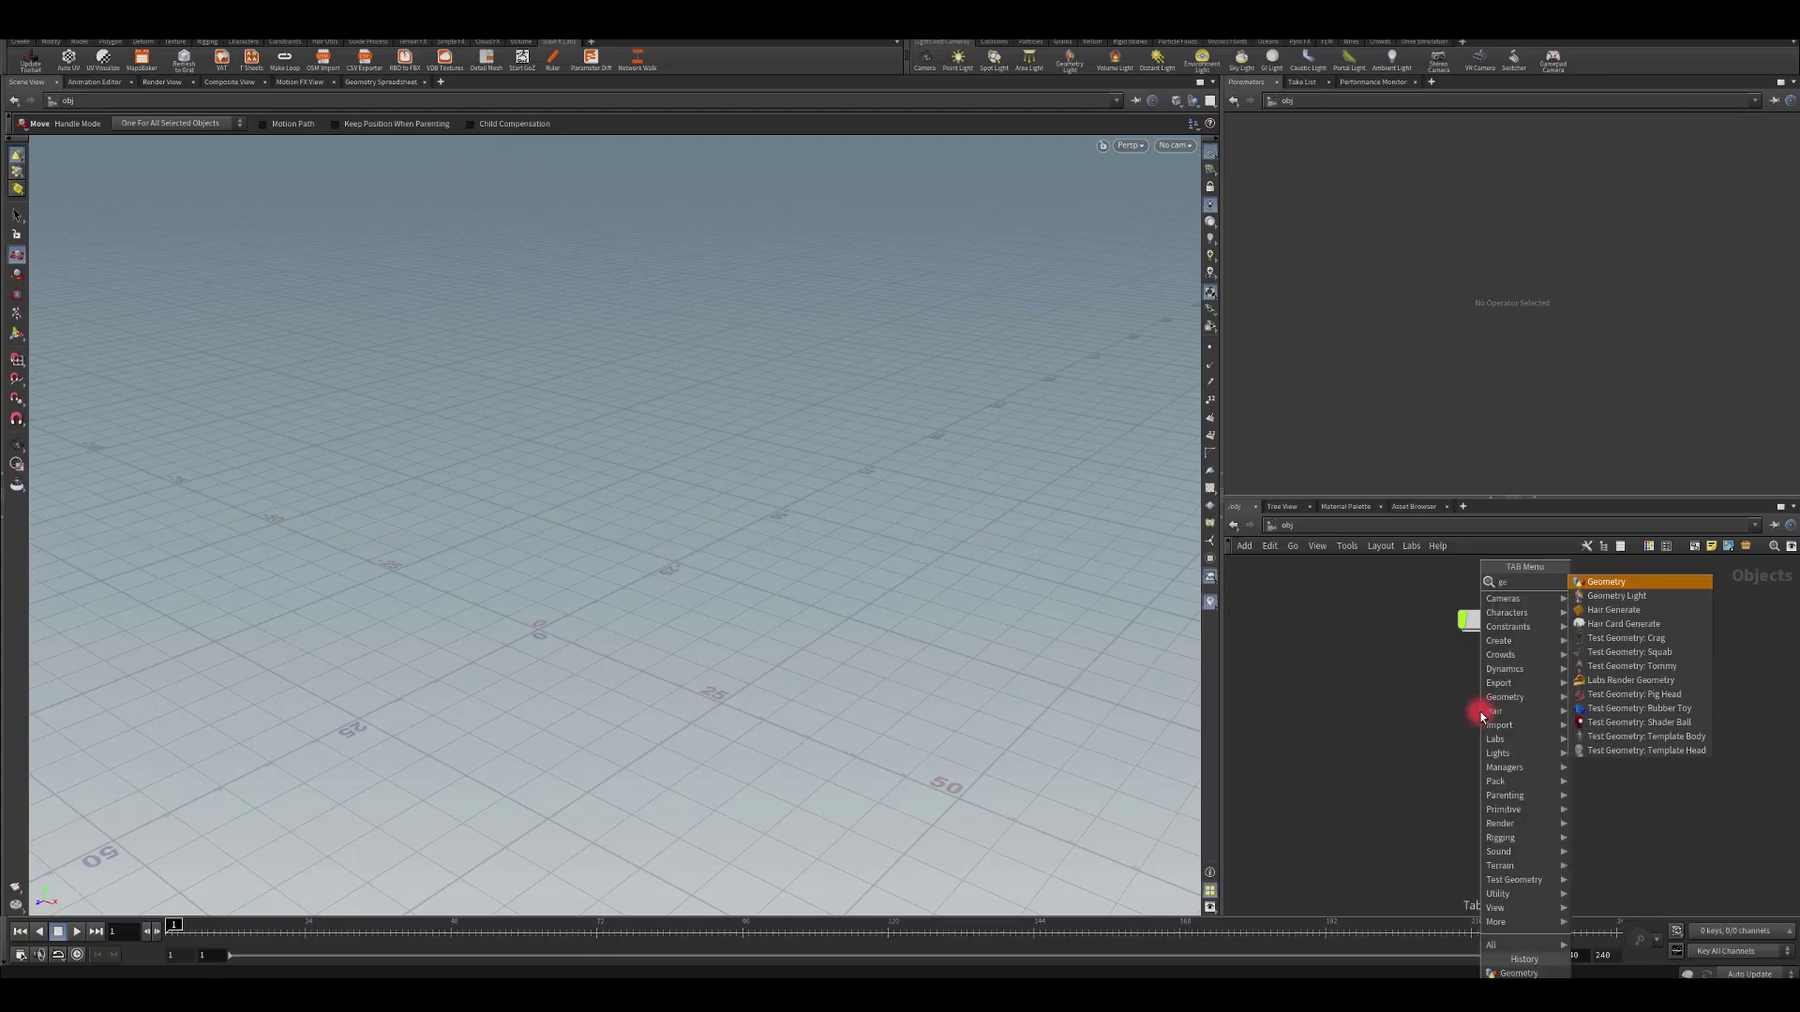
{"action": "key", "text": "Return"}
{"action": "left_click", "coordinate": [1480, 712]}
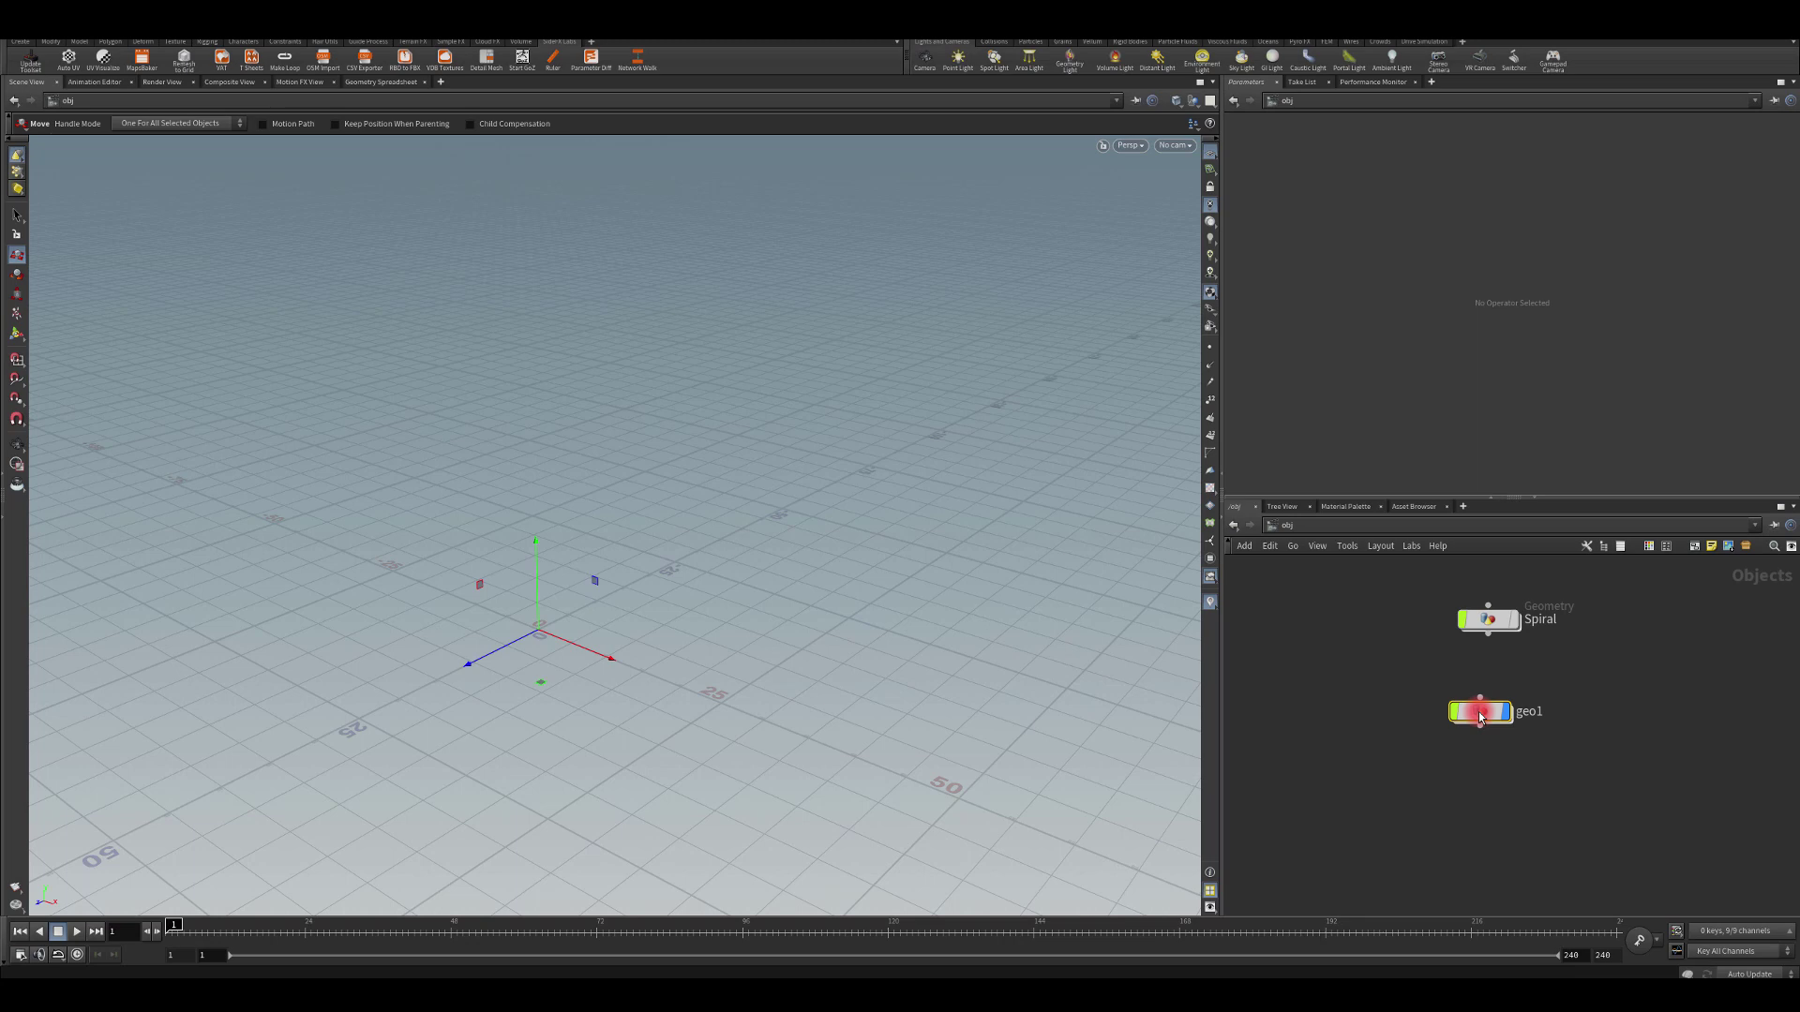
Step: Rename the geo1 object to Spiral_tutorial and go inside it
{"action": "double_click", "coordinate": [1531, 714]}
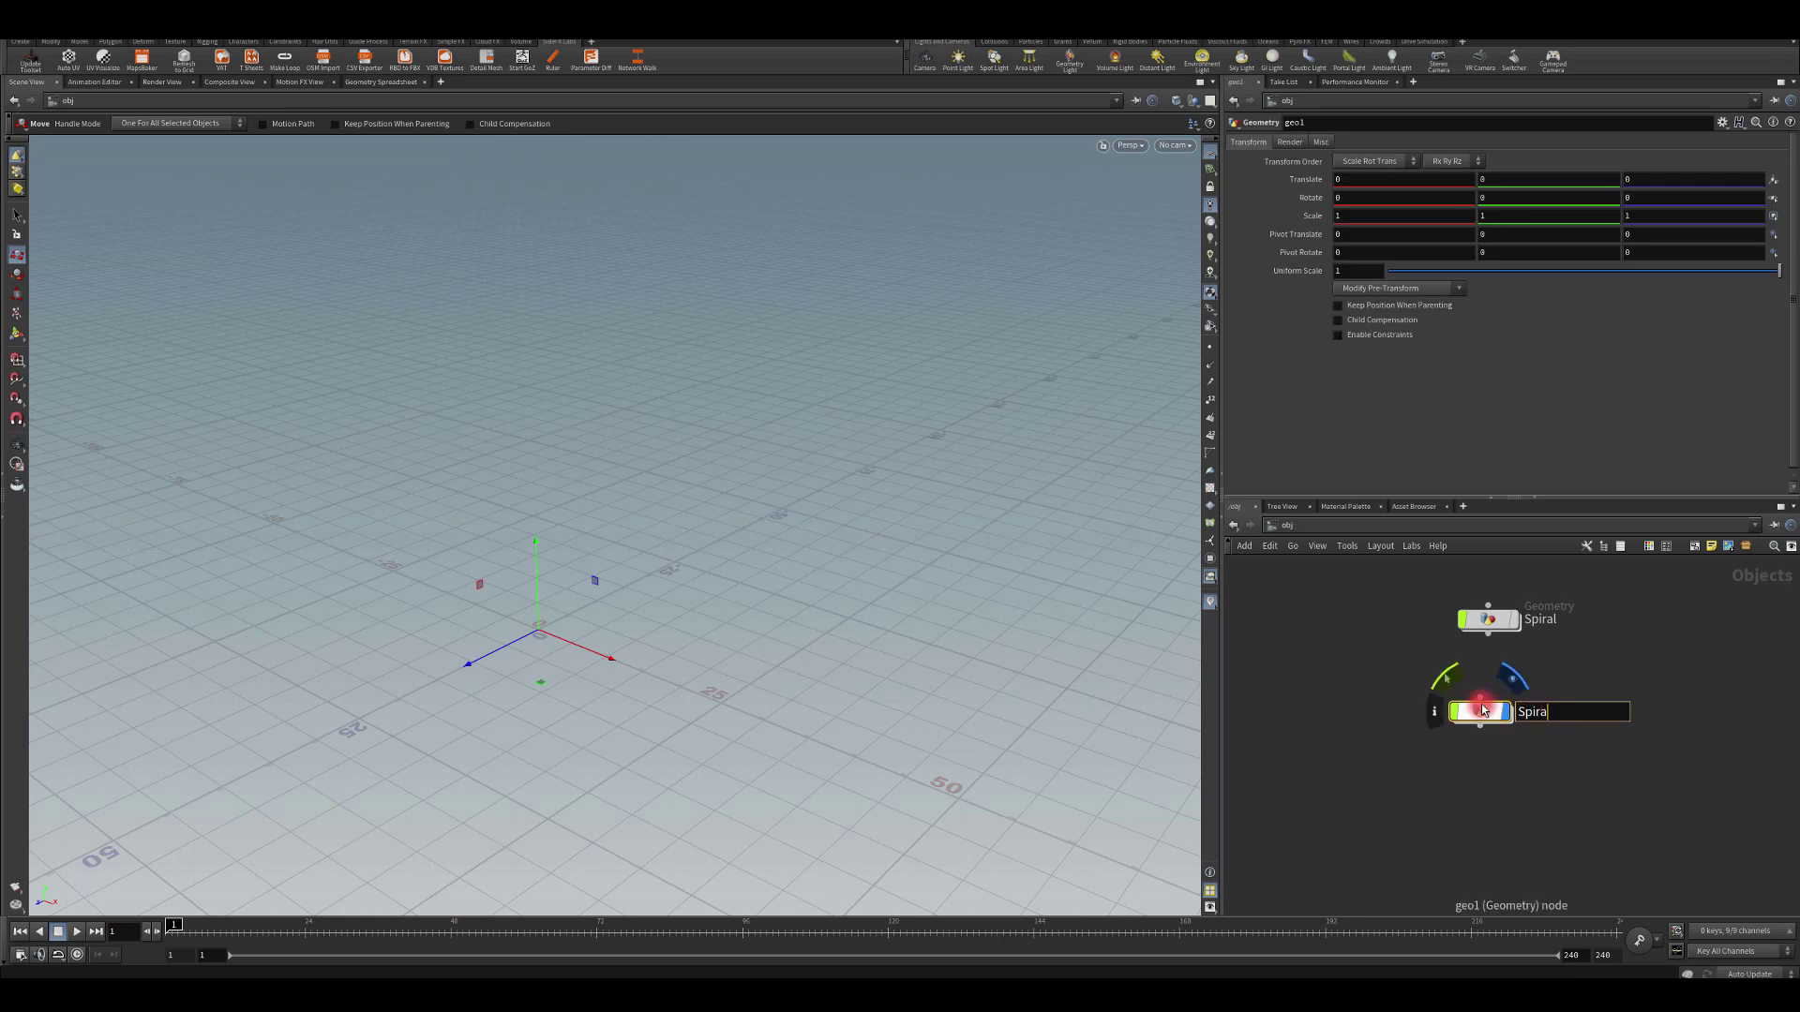
{"action": "type", "text": "Spiral_tutorial"}
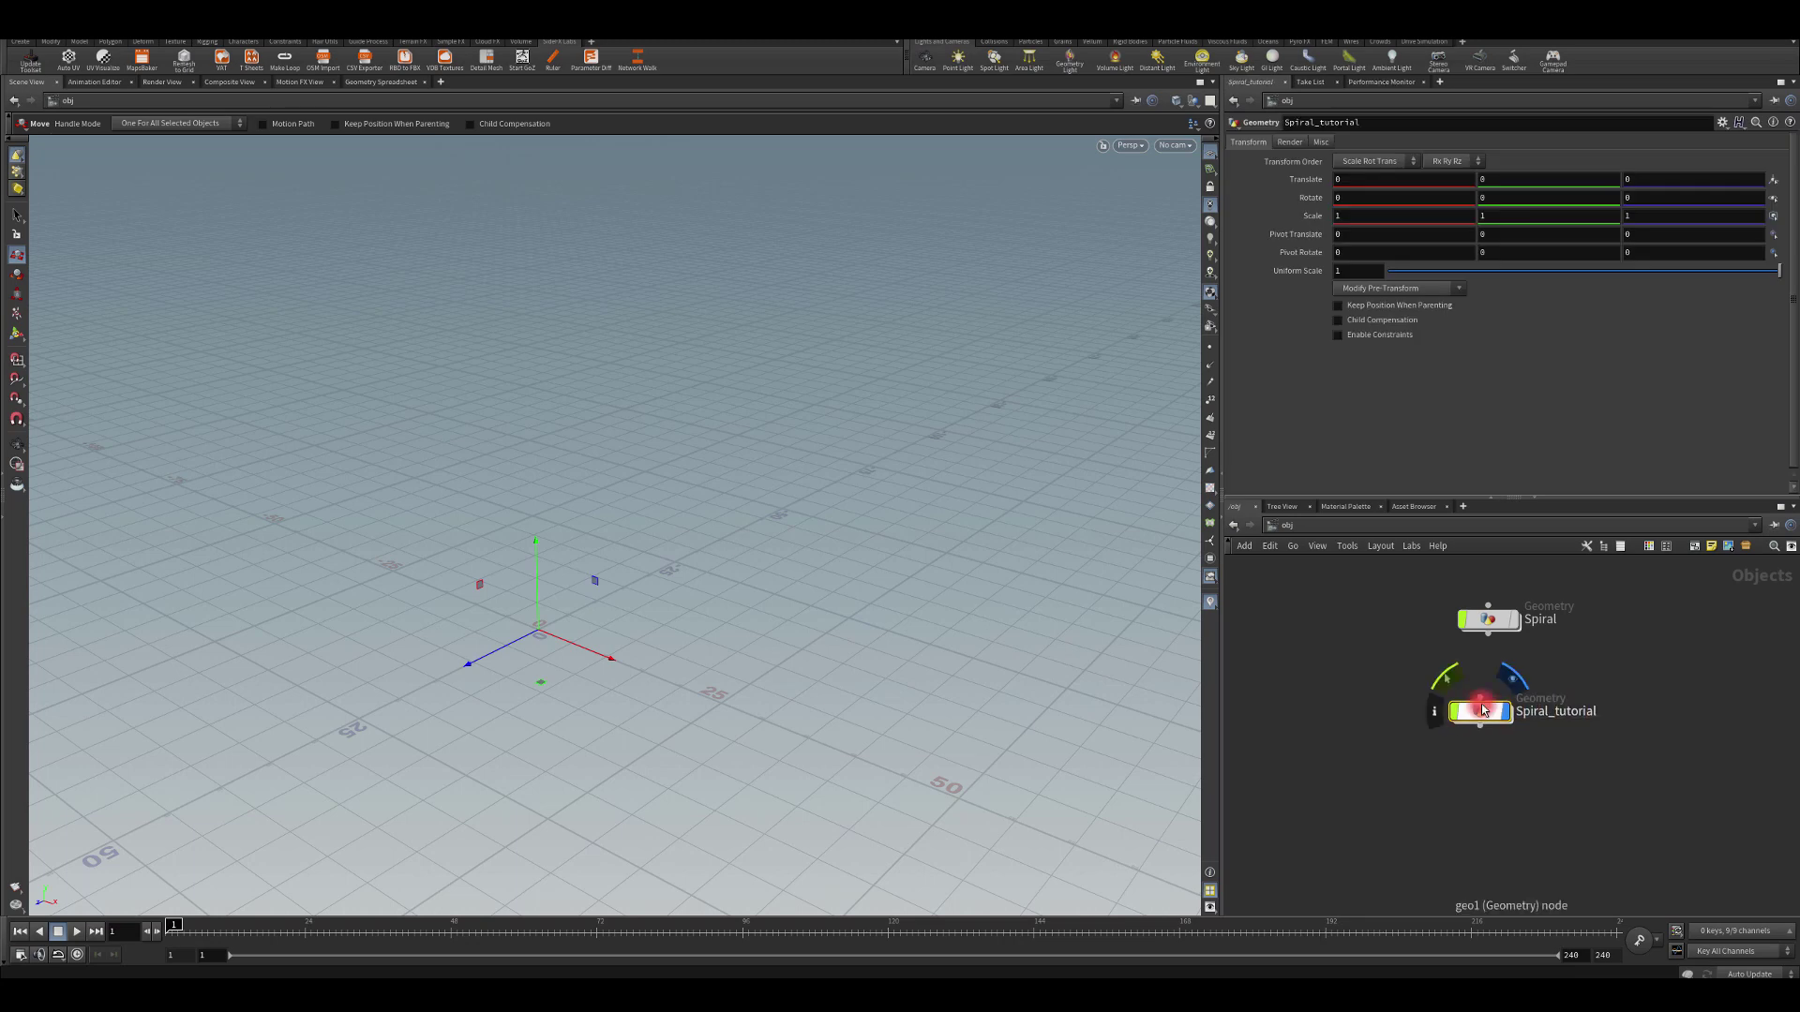
{"action": "key", "text": "Return"}
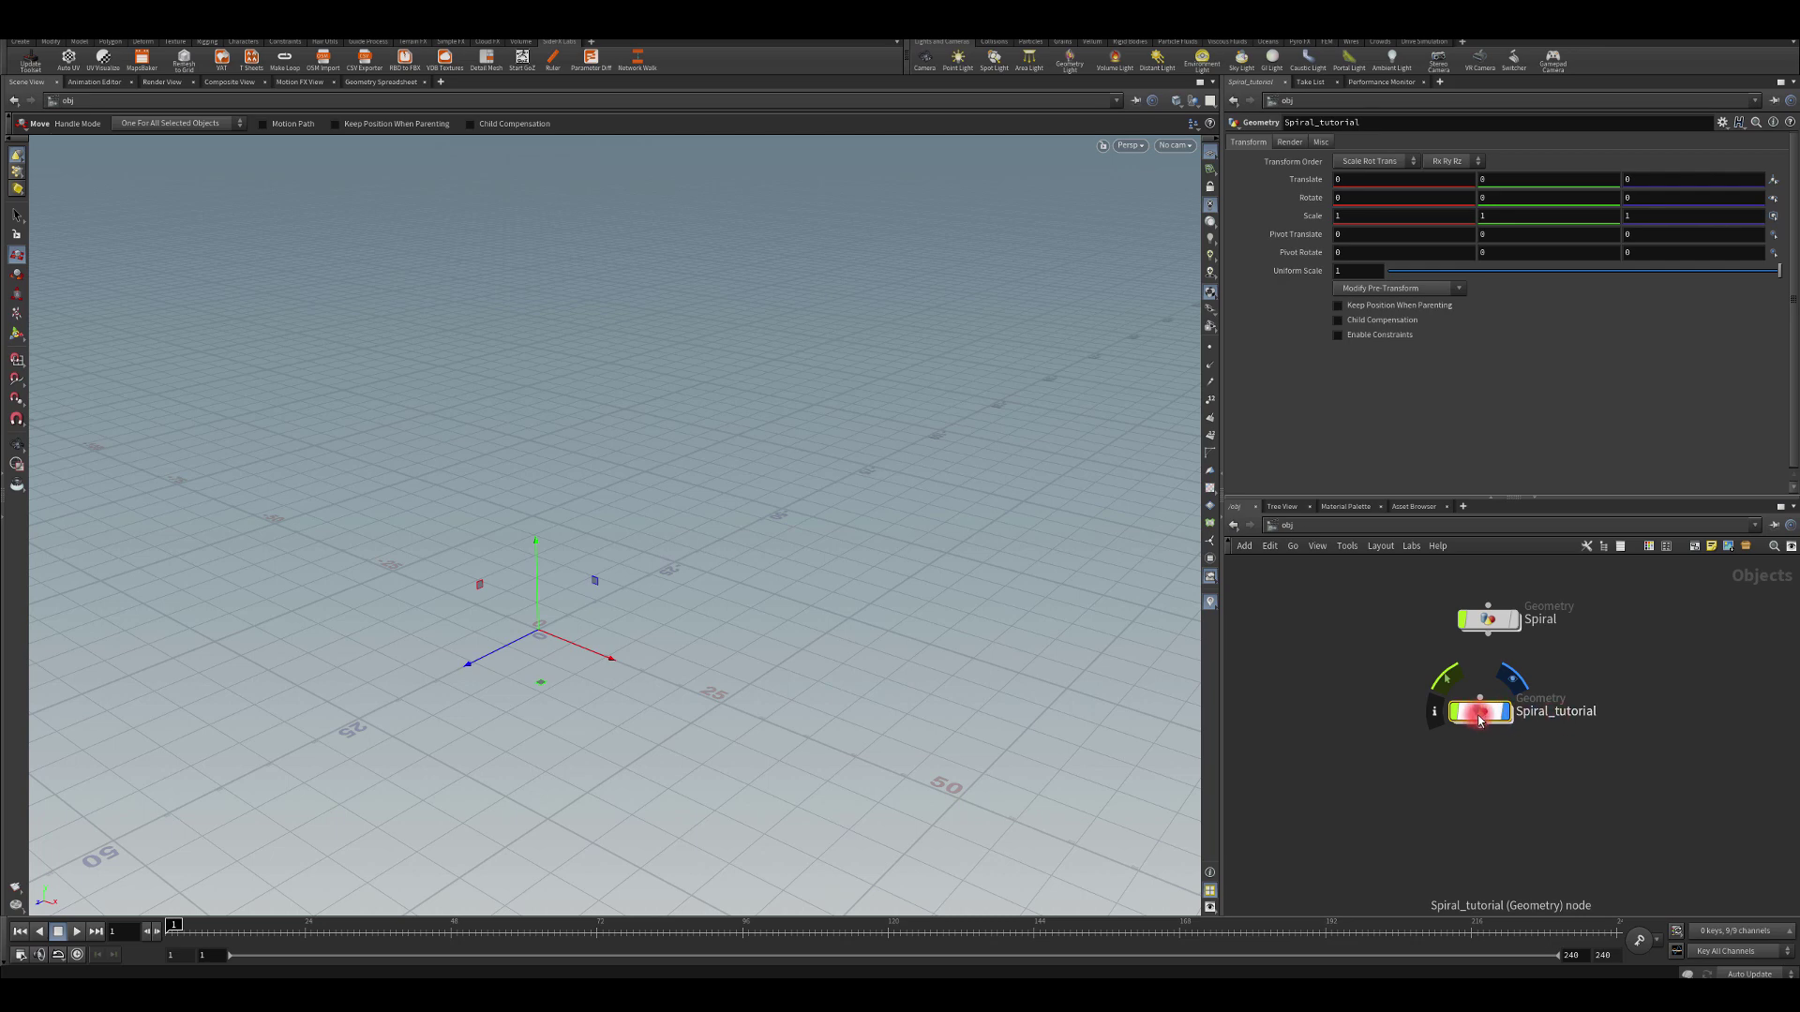
{"action": "double_click", "coordinate": [1480, 715]}
Step: Add a Labs Spiral node, spiral1, inside Spiral_tutorial
{"action": "left_click", "coordinate": [318, 373]}
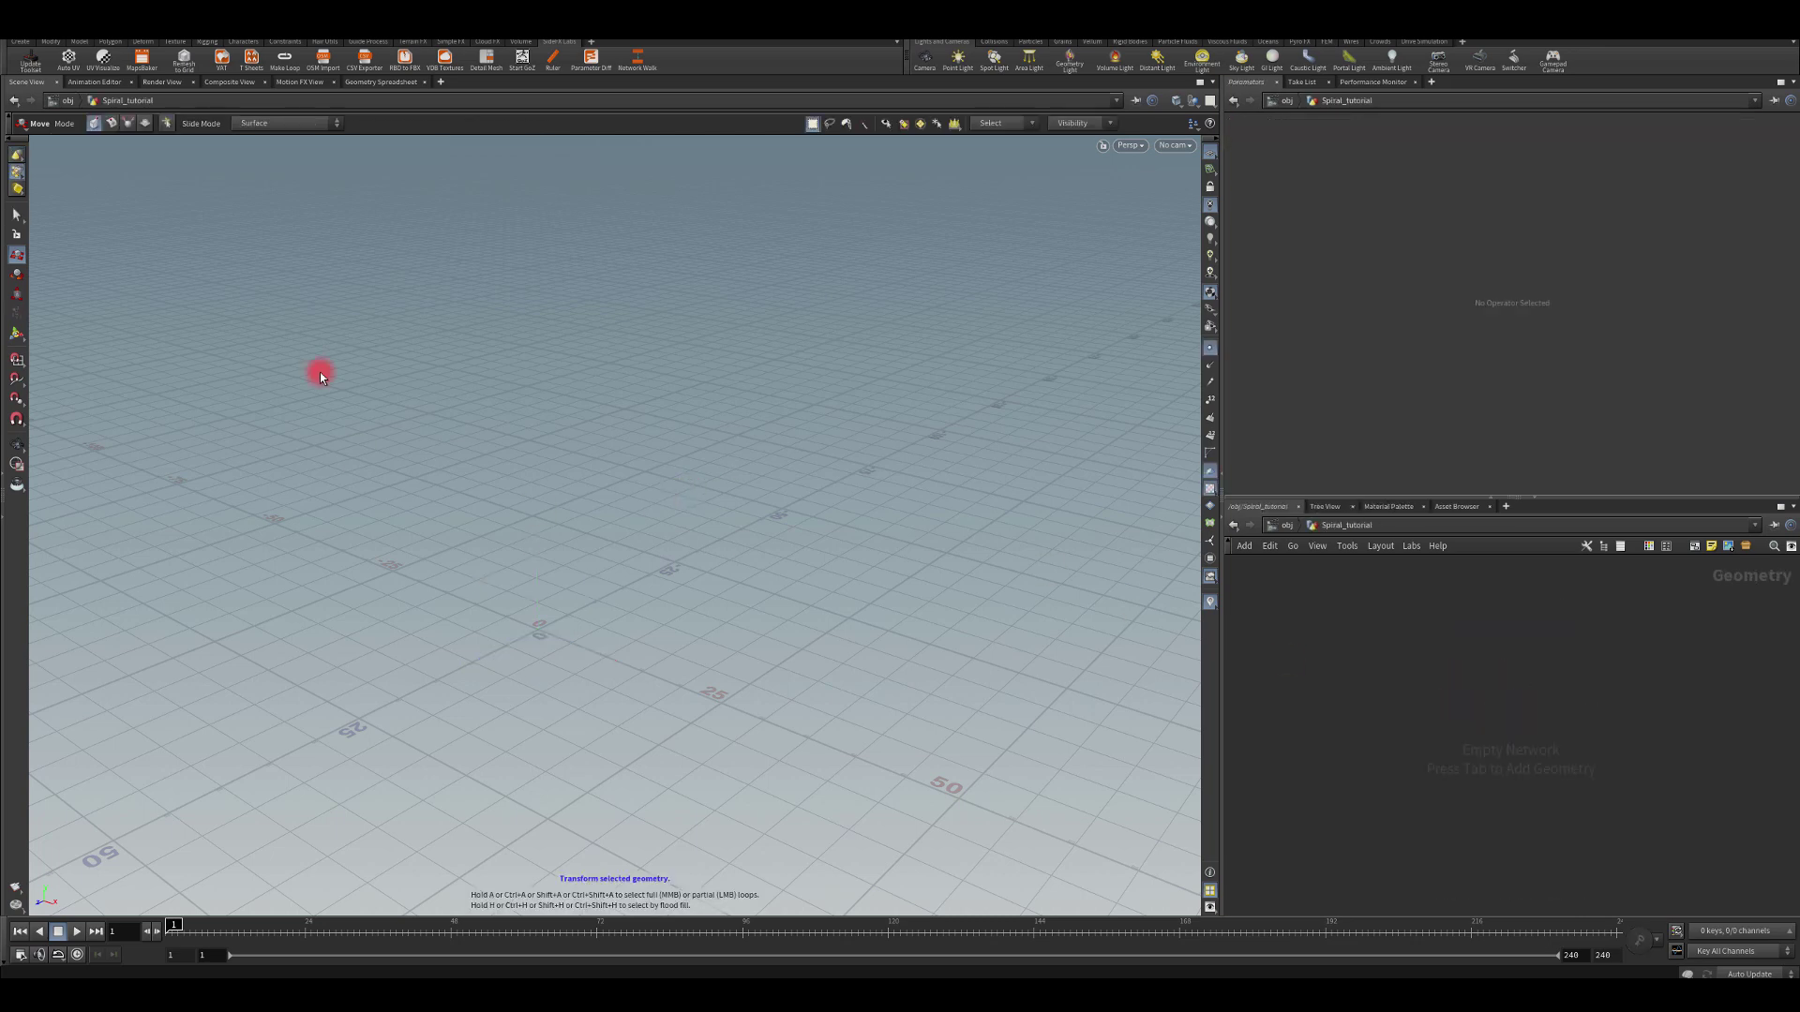
{"action": "key", "text": "Tab"}
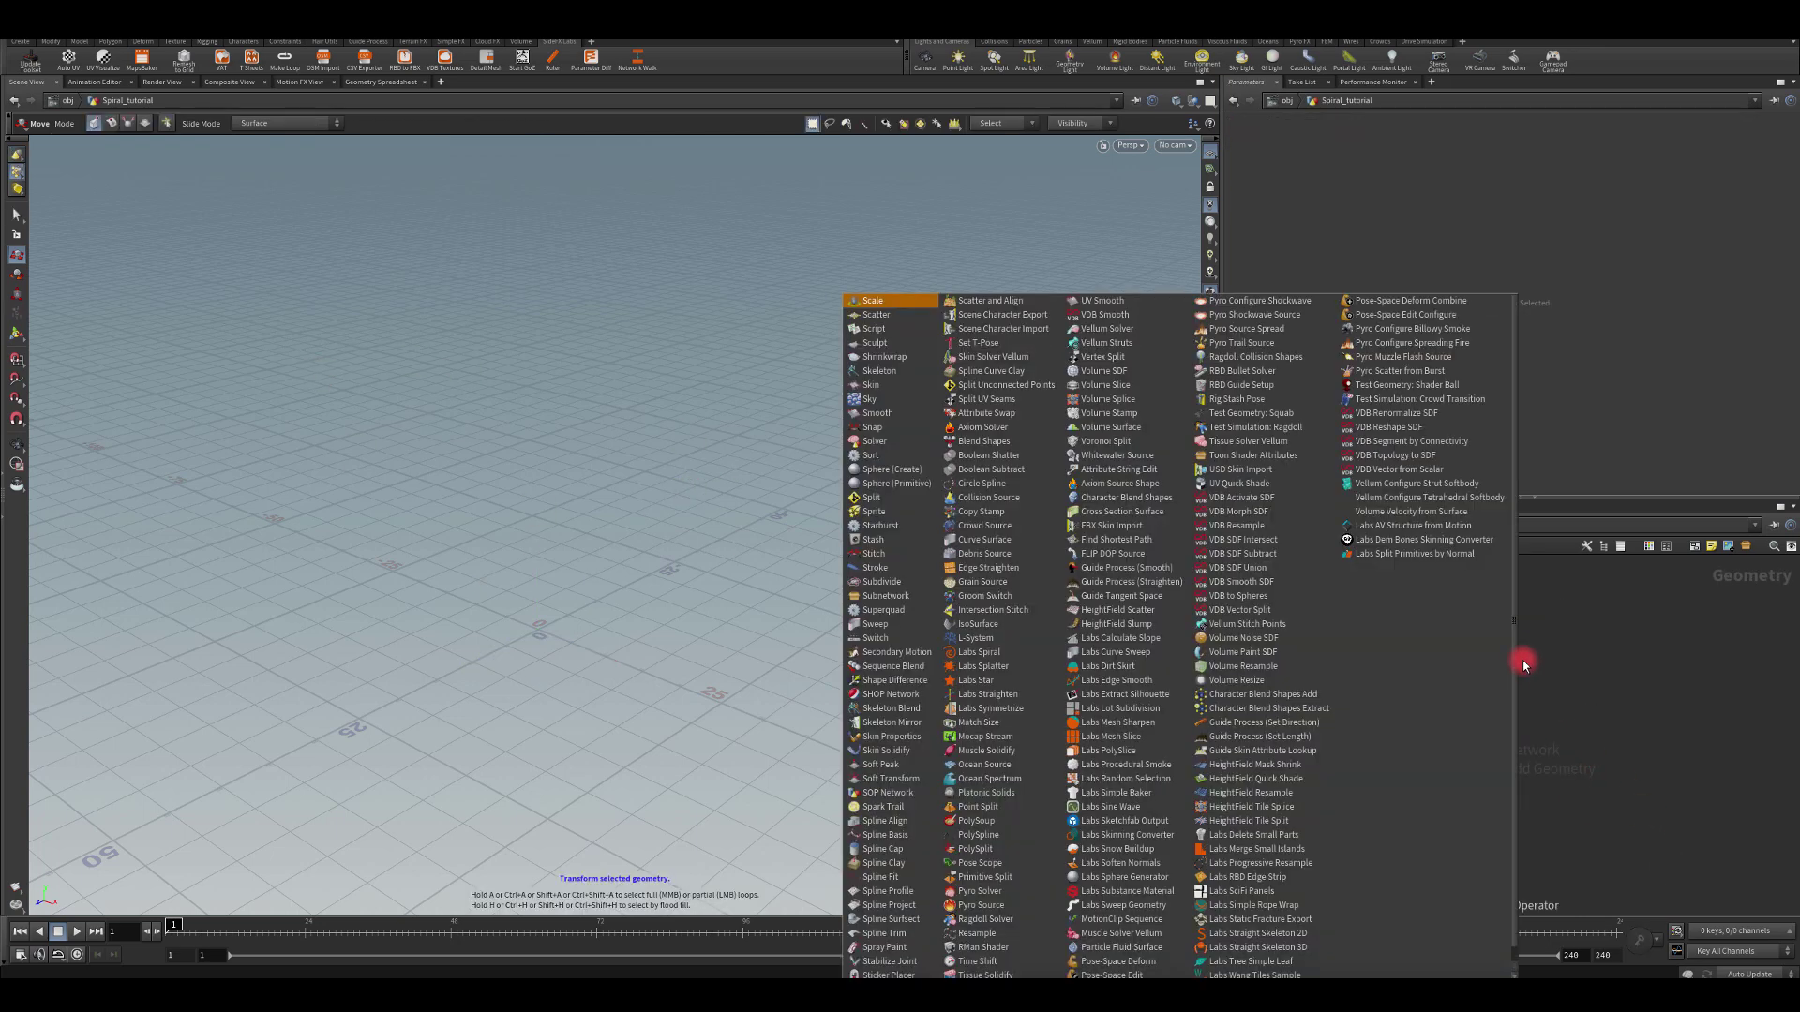
{"action": "type", "text": "spi"}
{"action": "key", "text": "Return"}
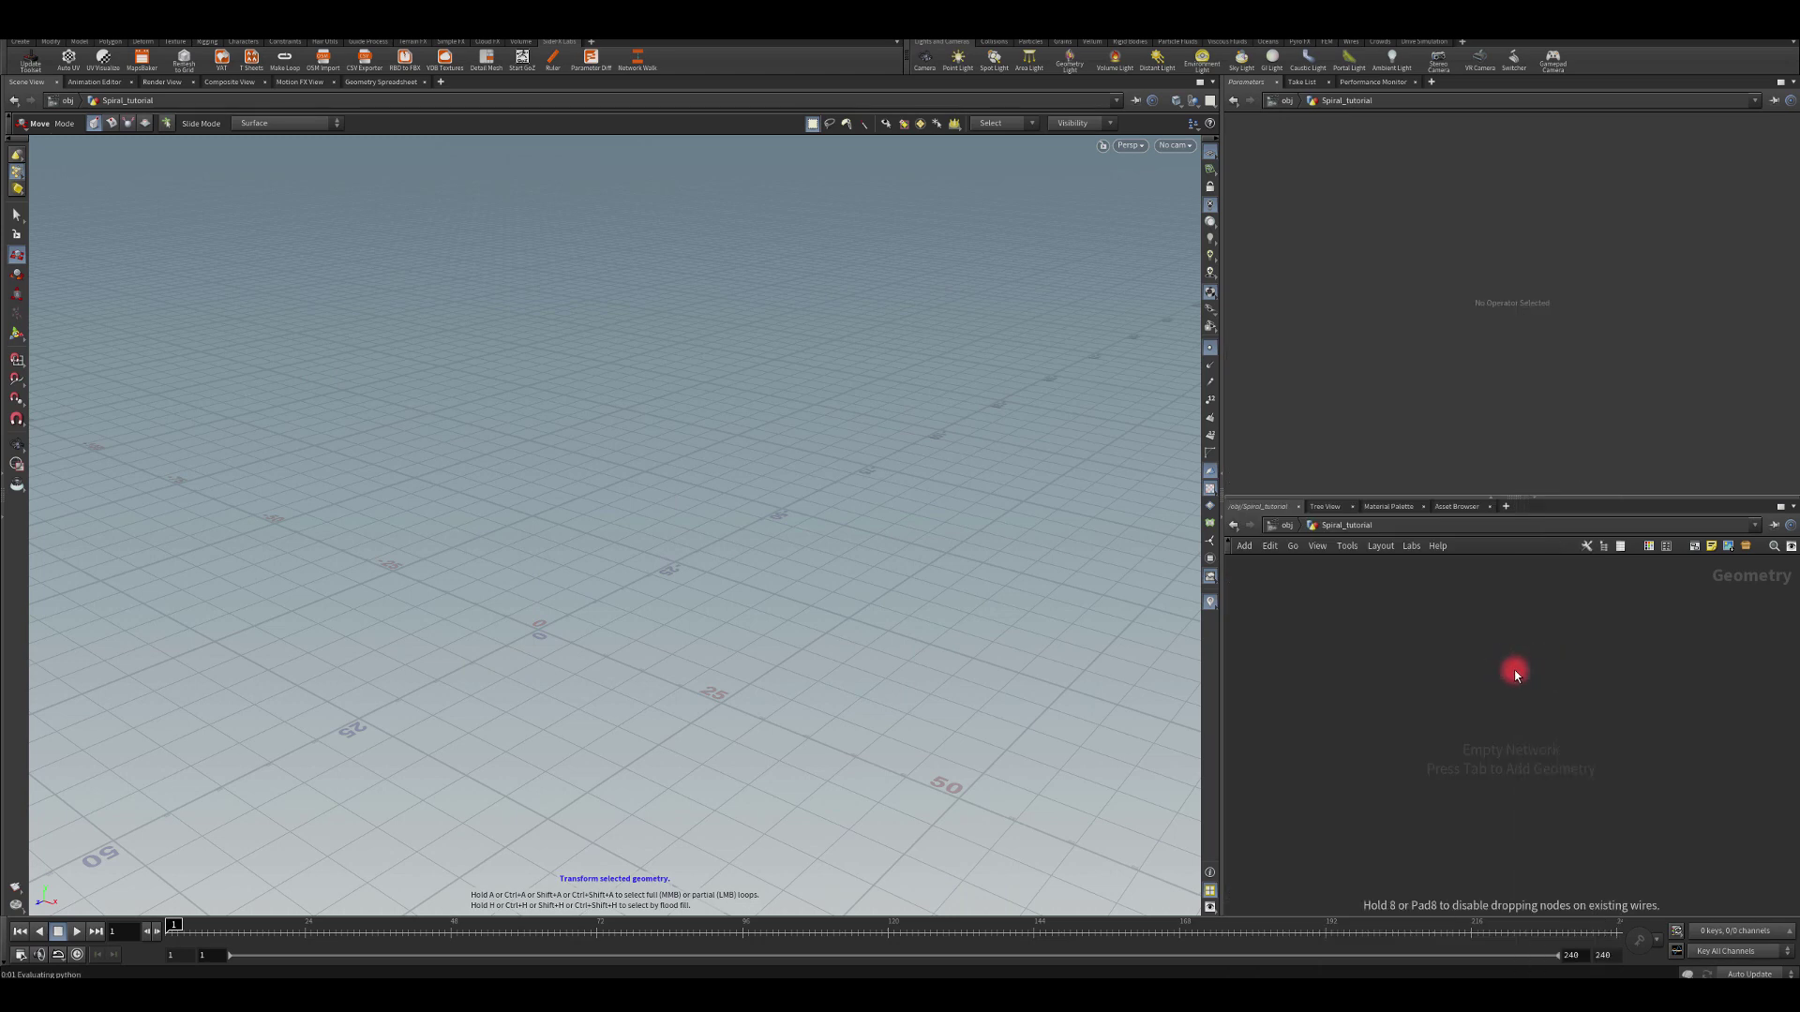
{"action": "left_click", "coordinate": [1516, 674]}
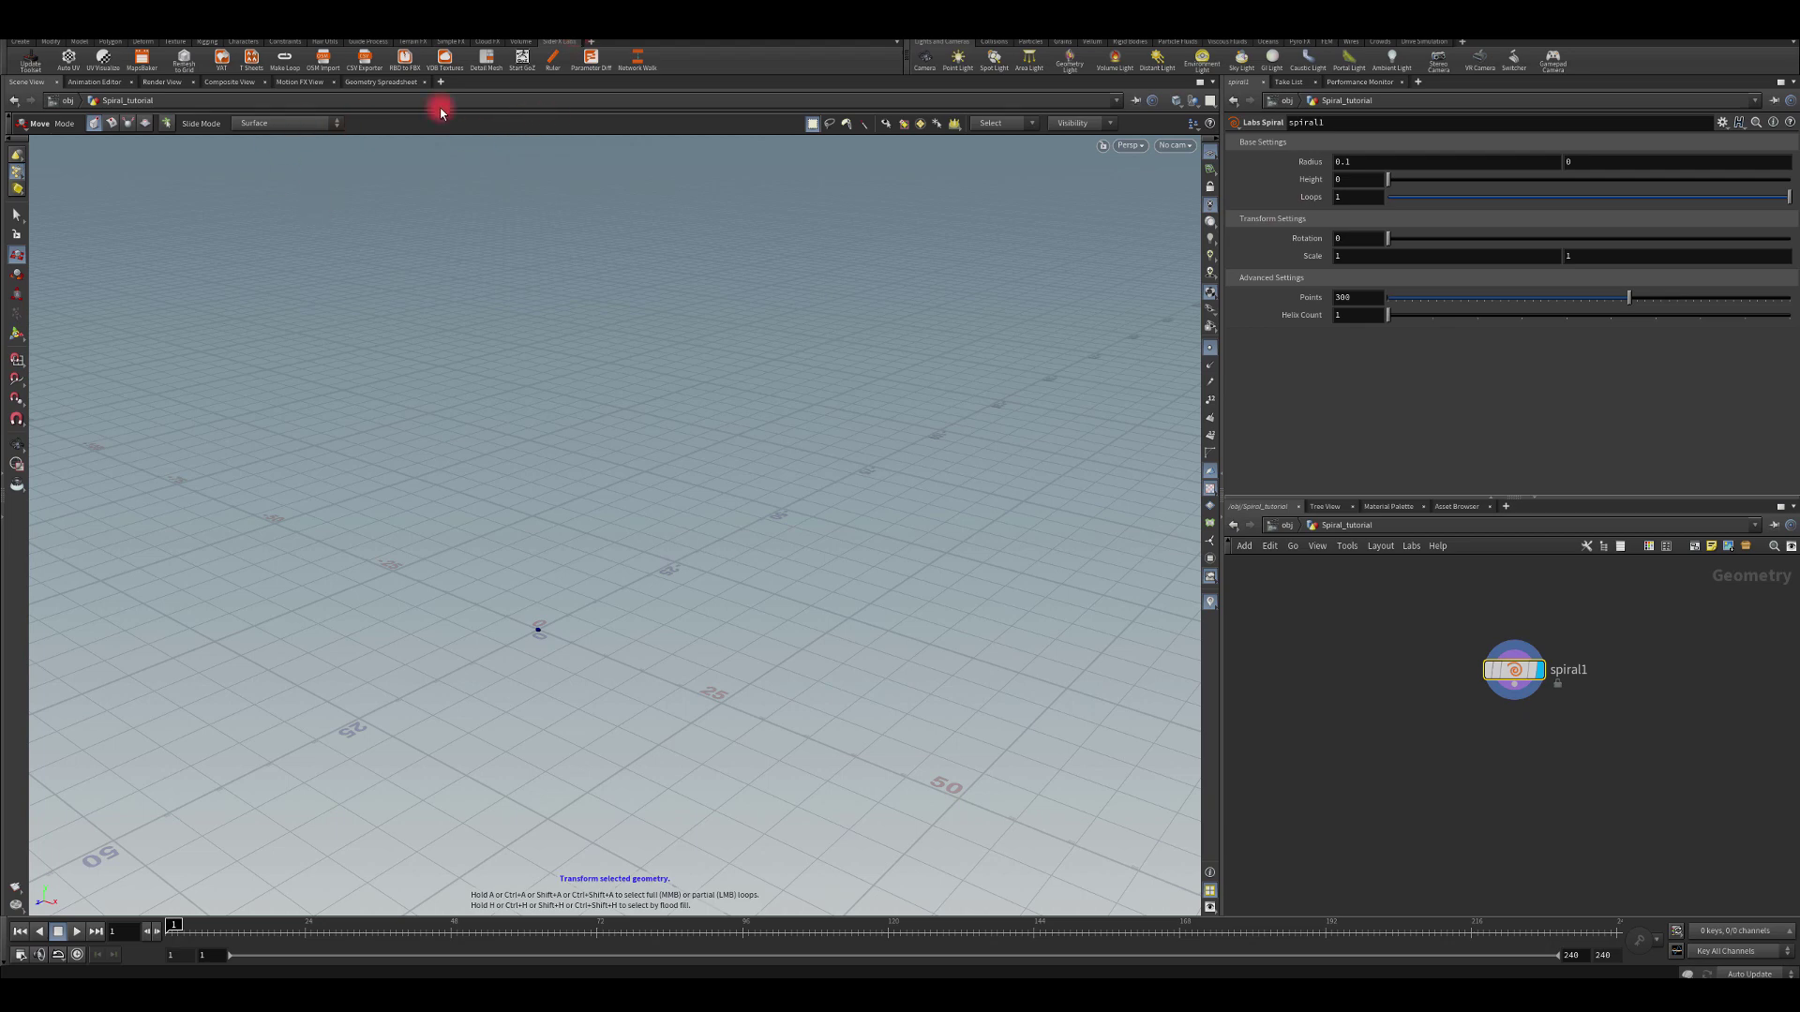
Step: Look through the list of available shelves and close it without changes
{"action": "left_click", "coordinate": [591, 44]}
{"action": "mouse_move", "coordinate": [610, 92]}
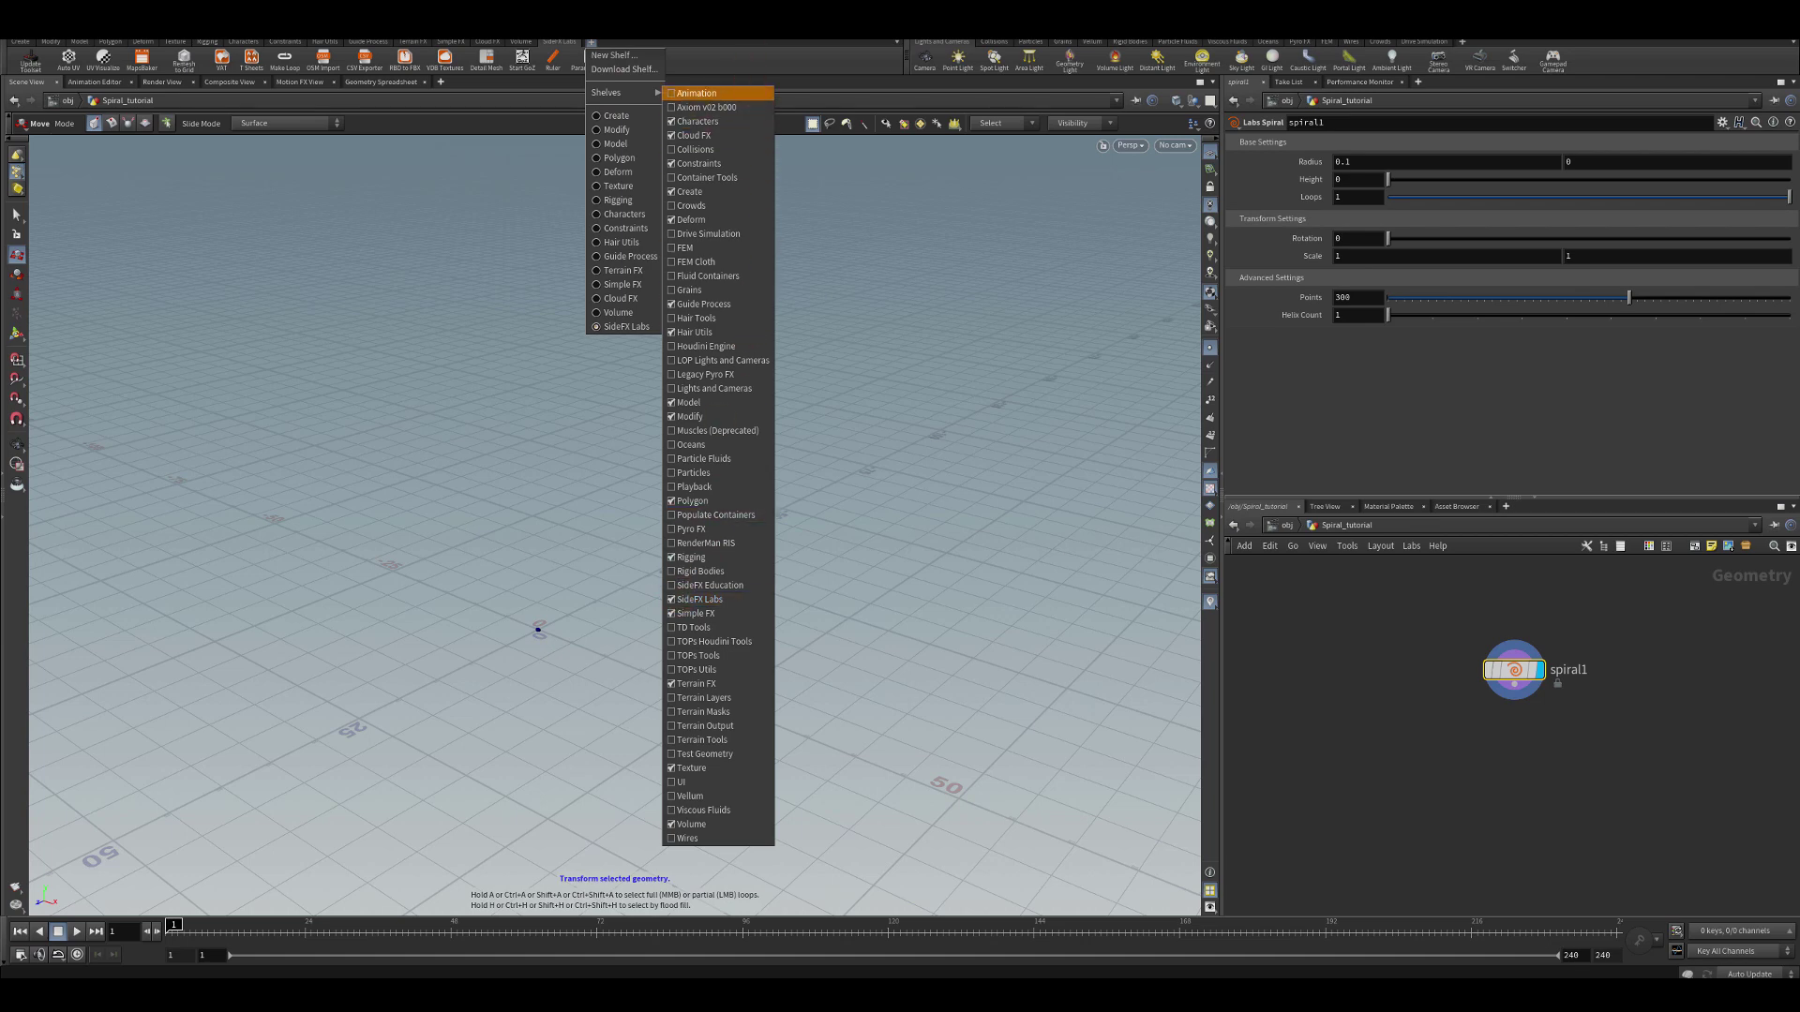
{"action": "key", "text": "Escape"}
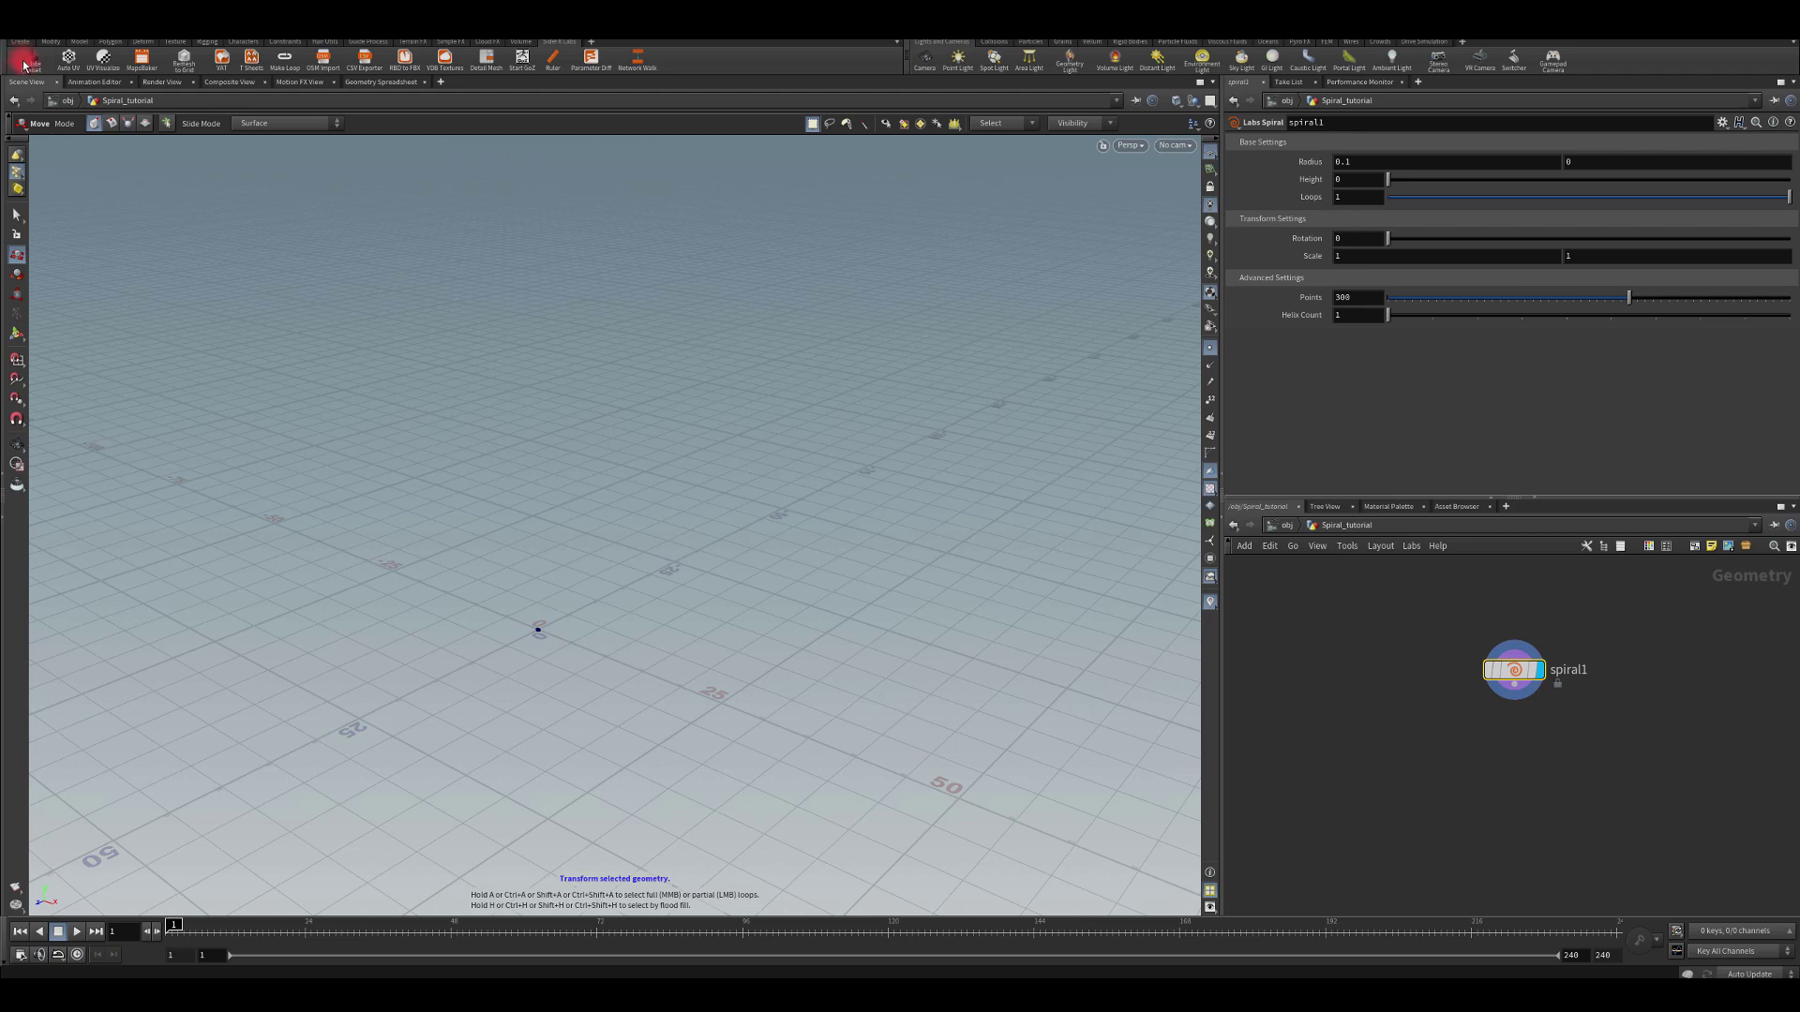
{"action": "left_click", "coordinate": [112, 125]}
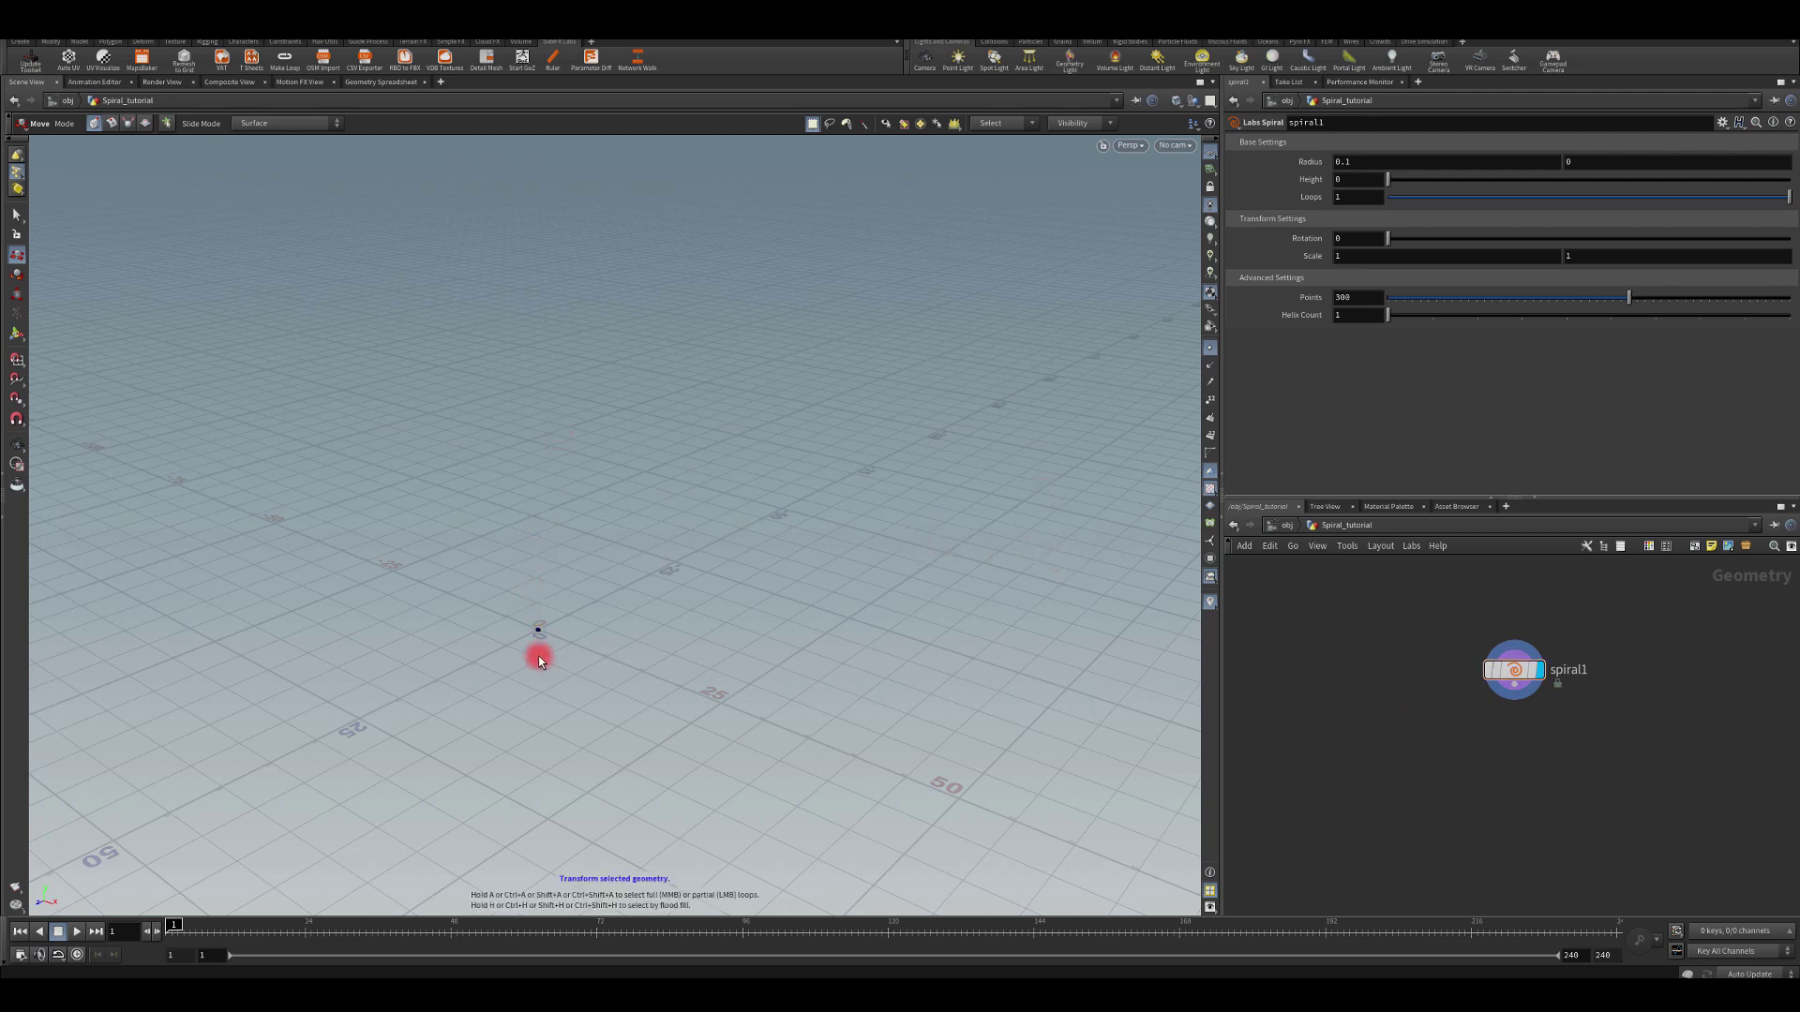
{"action": "key", "text": "f"}
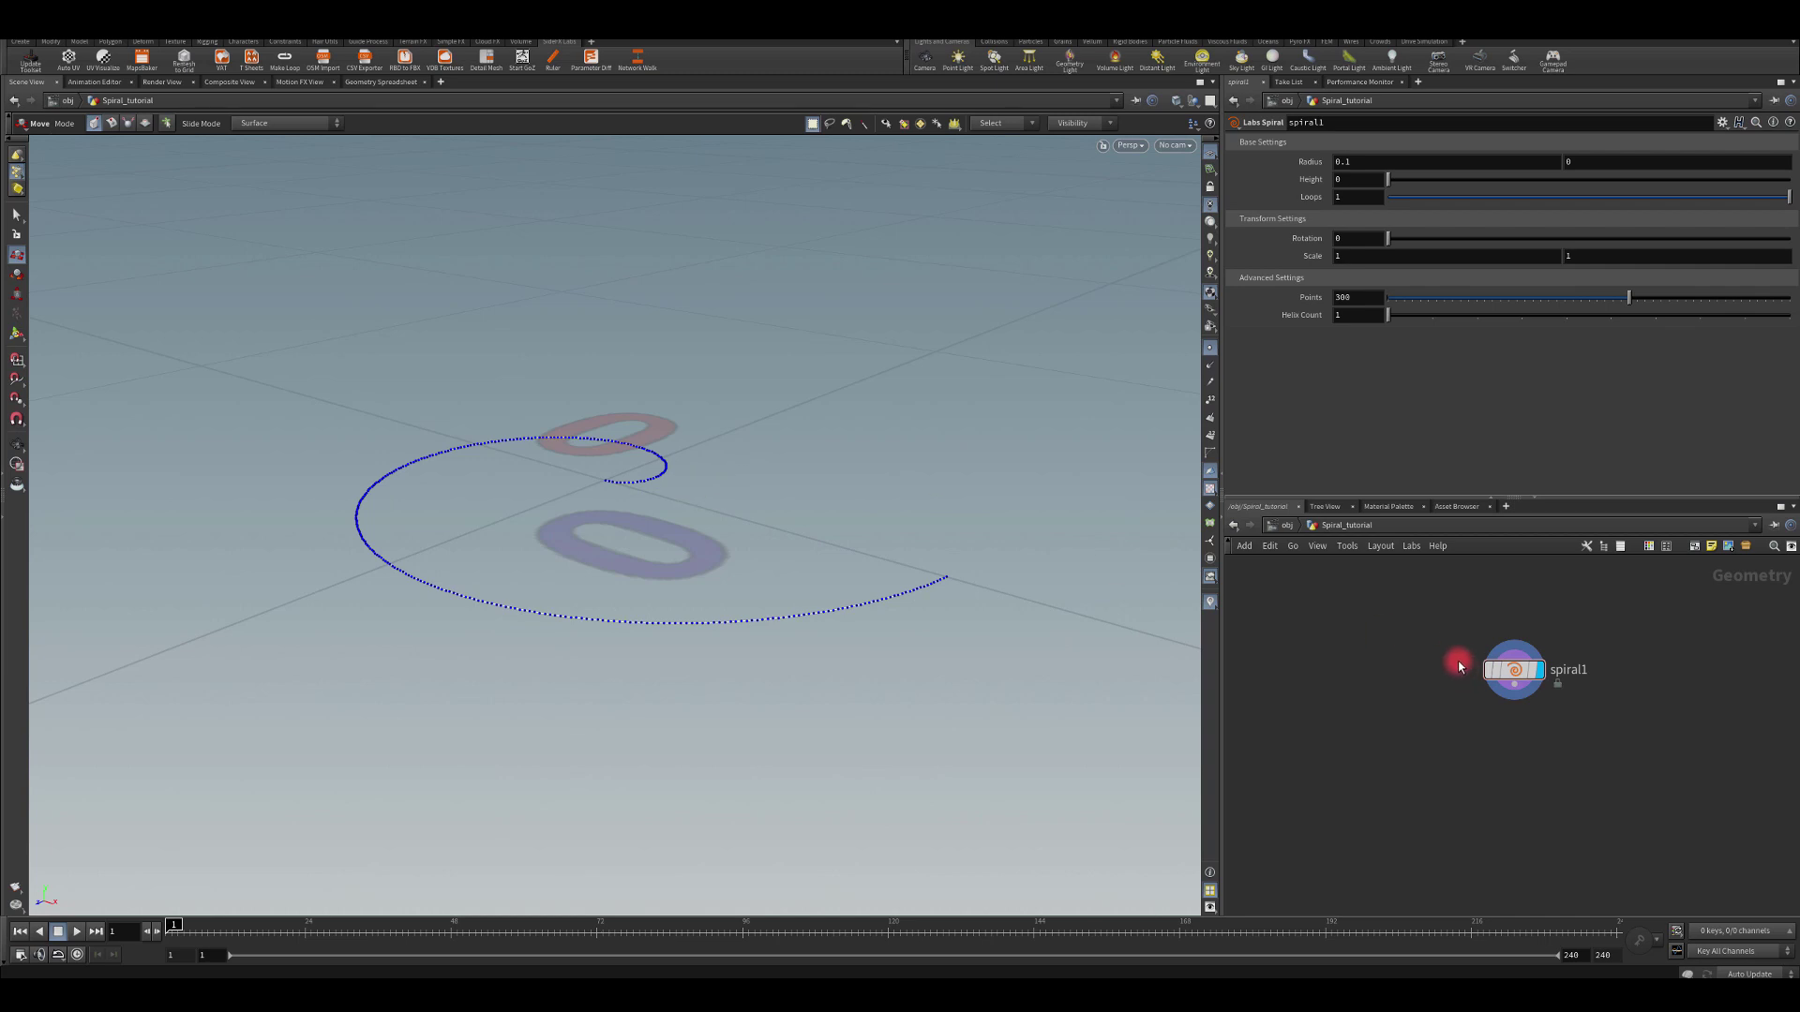
{"action": "double_click", "coordinate": [1355, 163]}
{"action": "type", "text": ".2"}
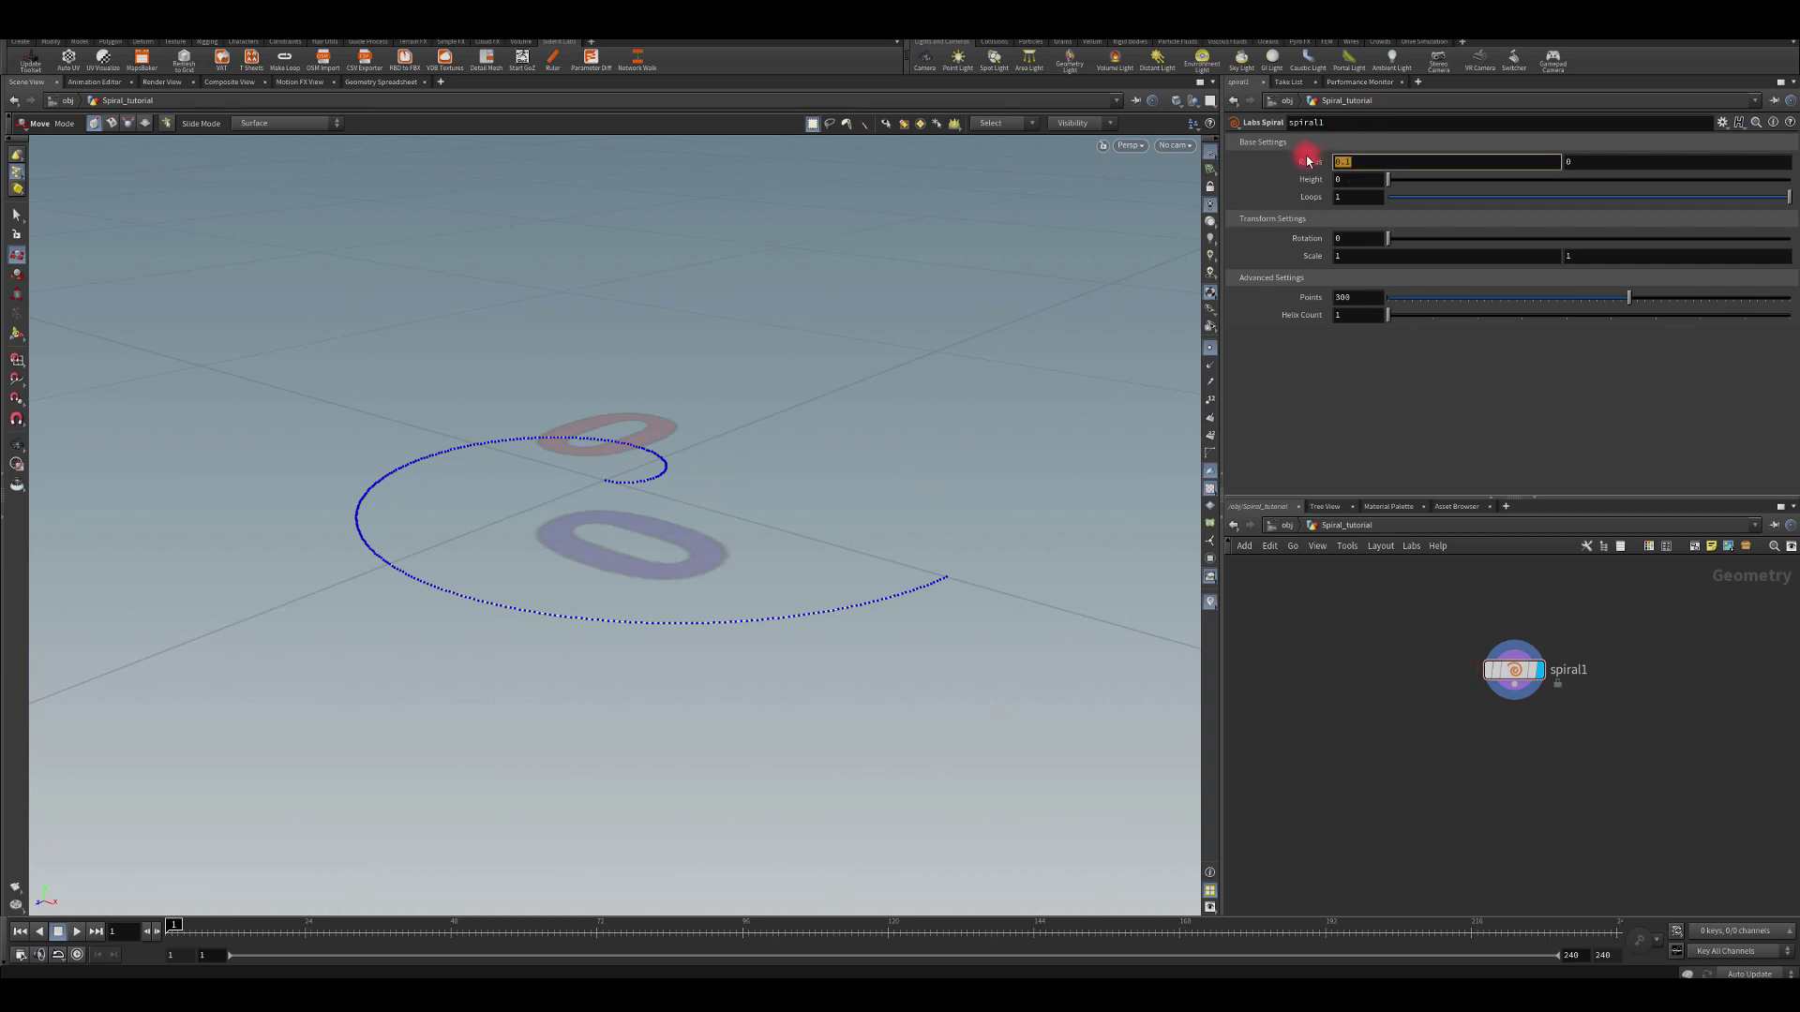
{"action": "key", "text": "Return"}
{"action": "double_click", "coordinate": [1576, 166]}
{"action": "type", "text": ".2"}
{"action": "key", "text": "Return"}
{"action": "double_click", "coordinate": [1358, 179]}
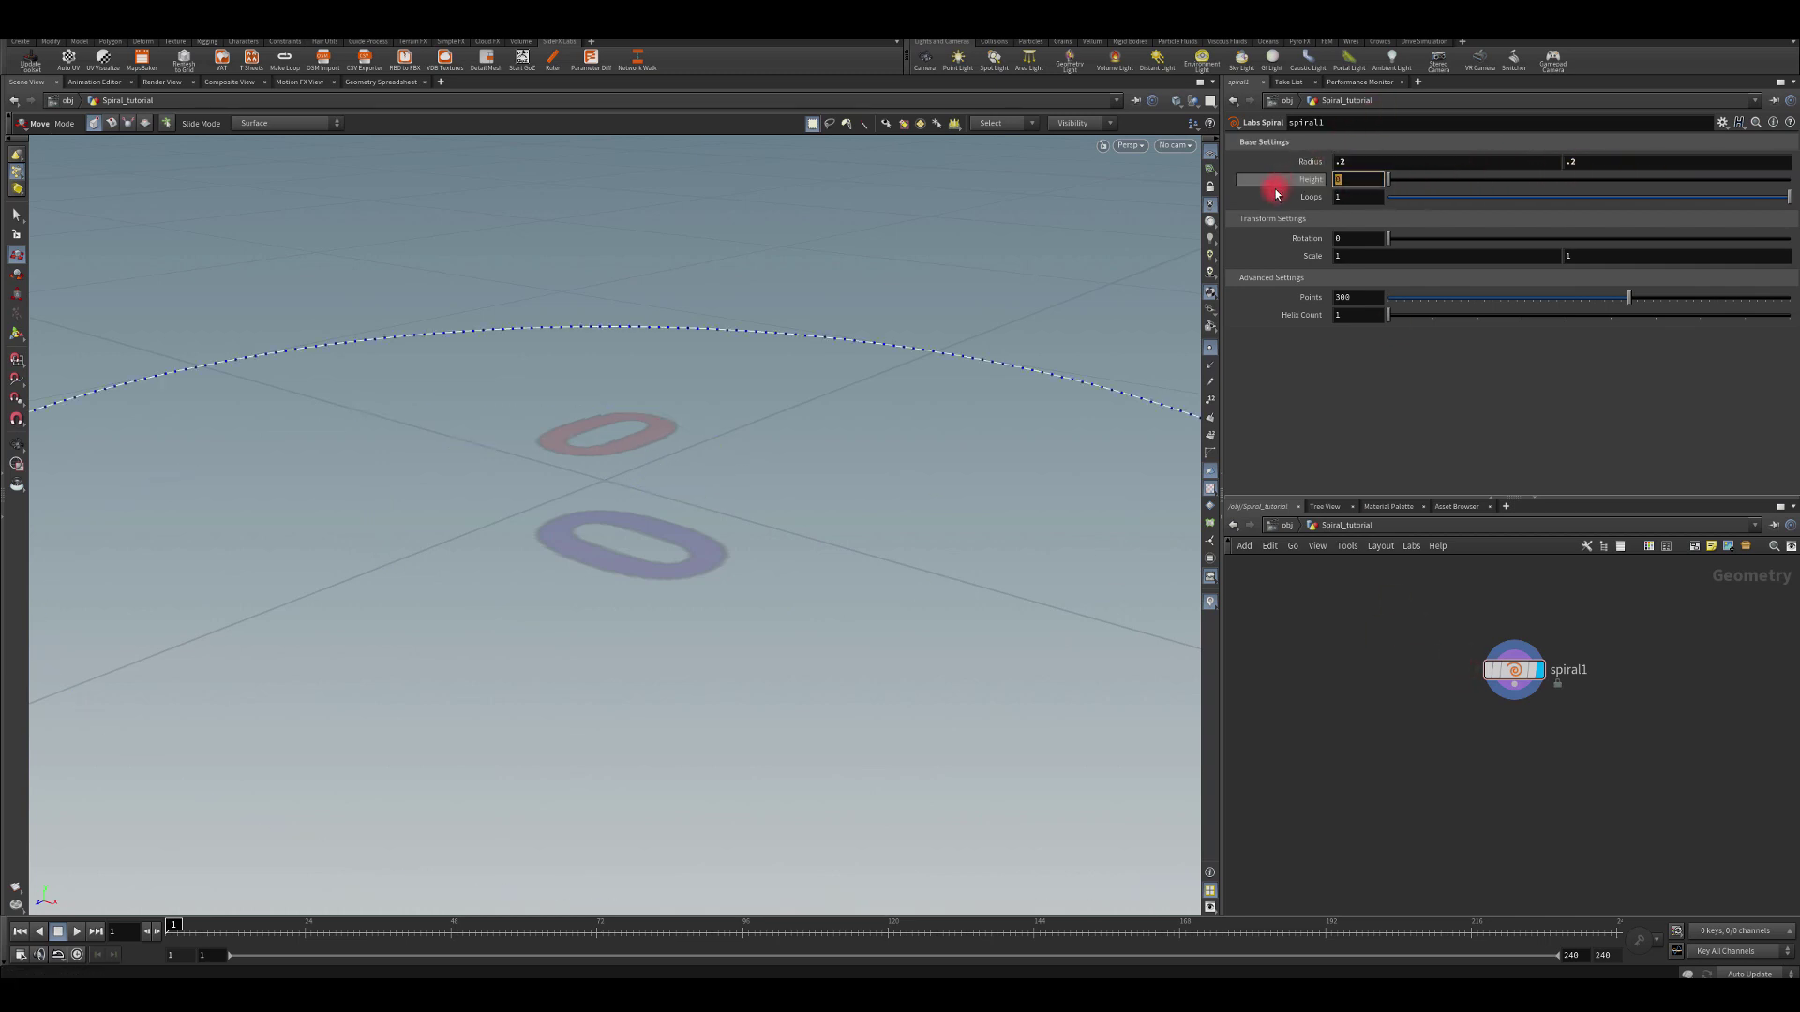
{"action": "type", "text": ".5"}
{"action": "key", "text": "Tab"}
{"action": "type", "text": "1.5"}
{"action": "key", "text": "Return"}
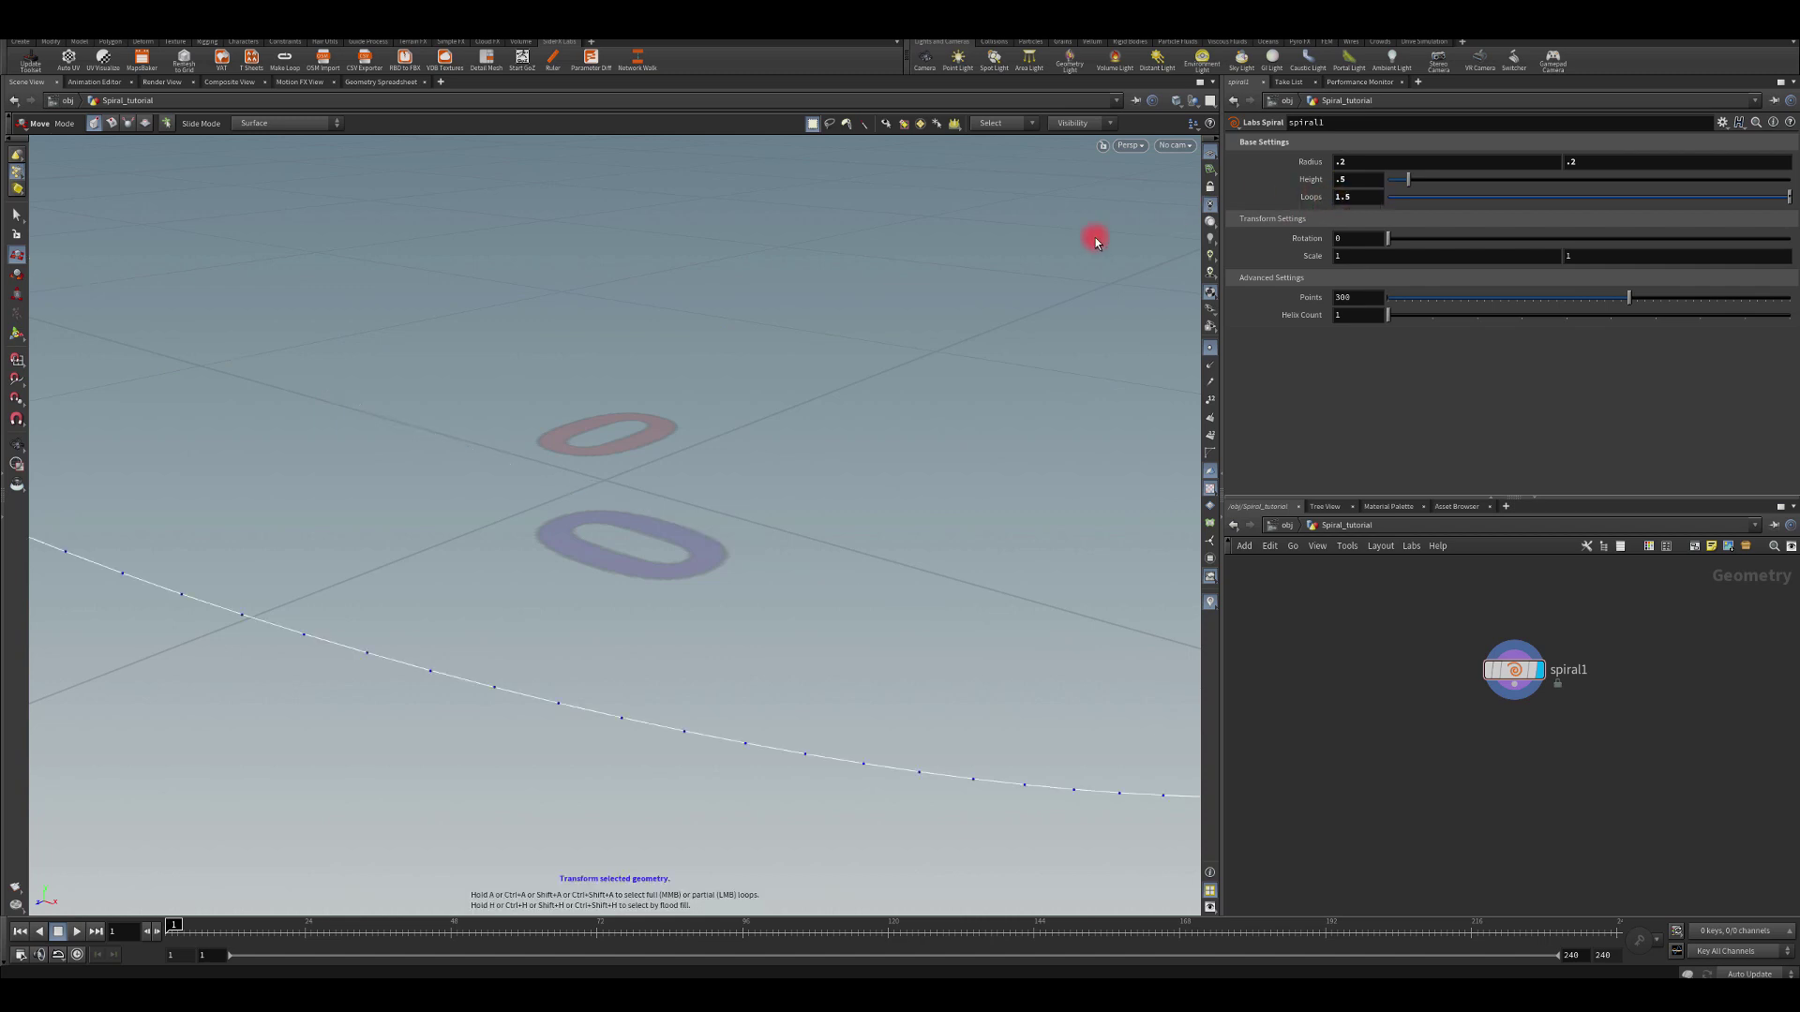
{"action": "key", "text": "h"}
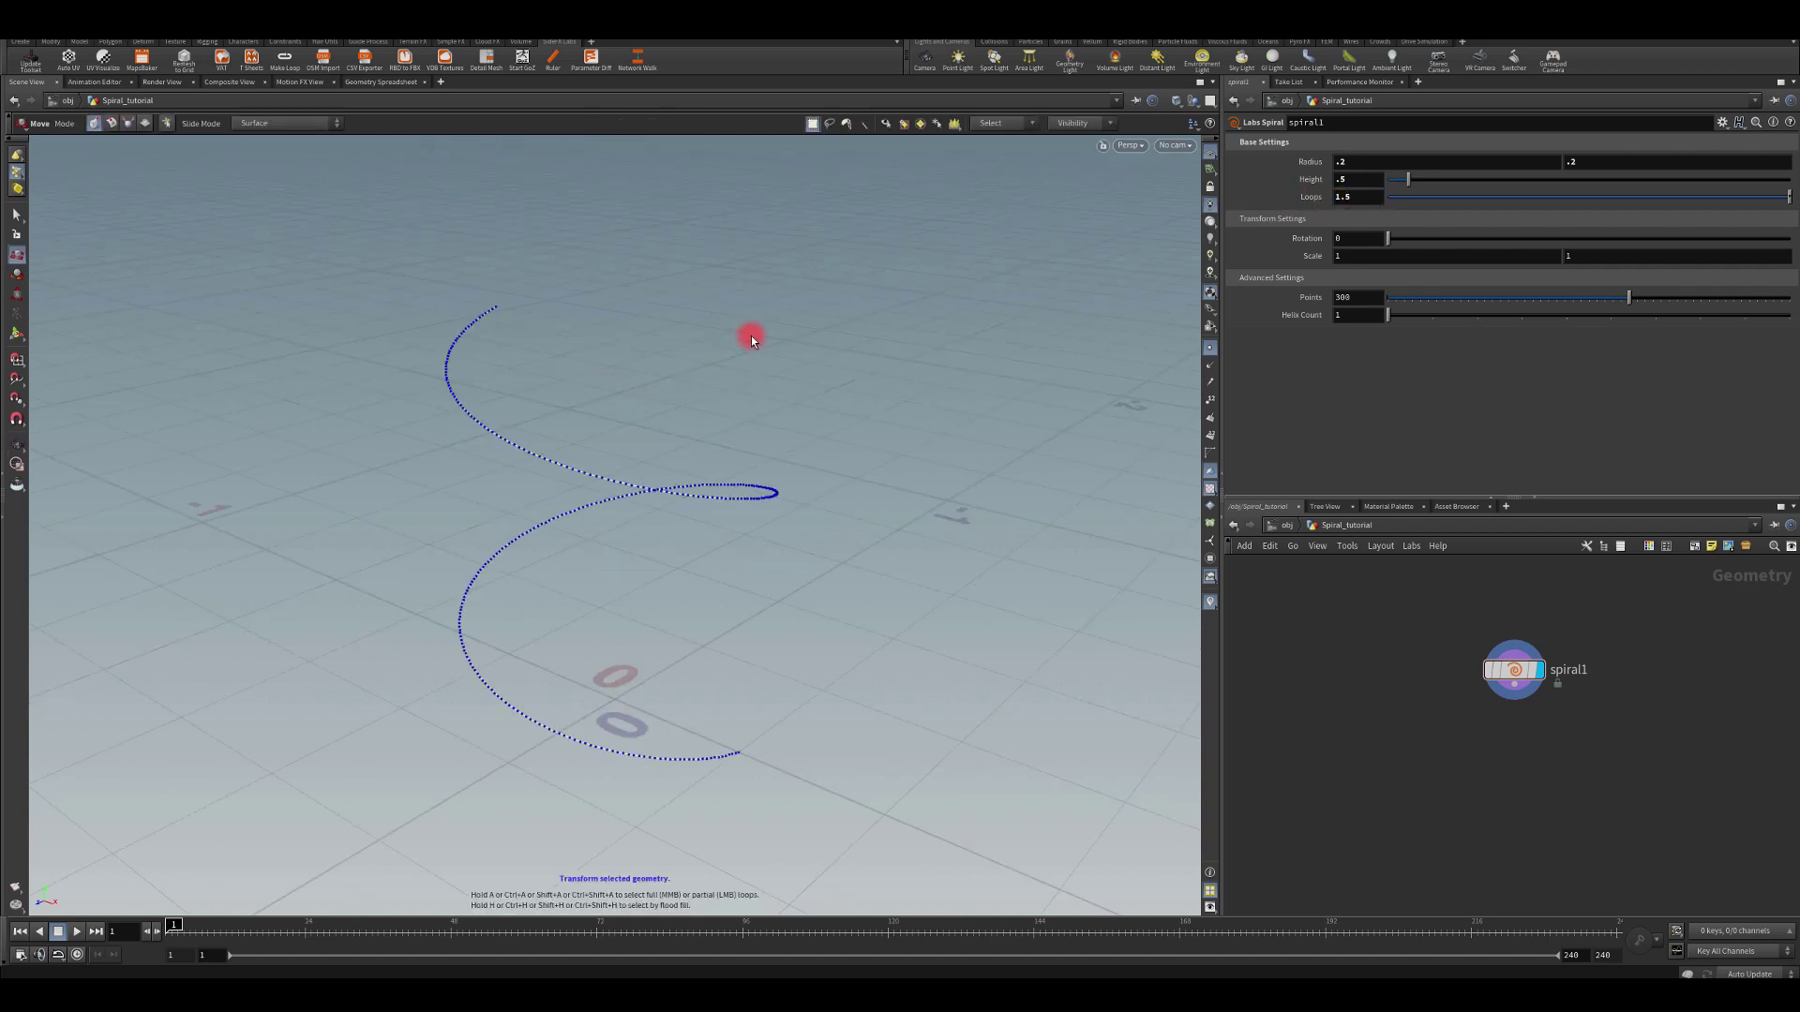
{"action": "key", "text": "Escape"}
{"action": "left_click_drag", "start_coordinate": [747, 333], "coordinate": [1072, 341]}
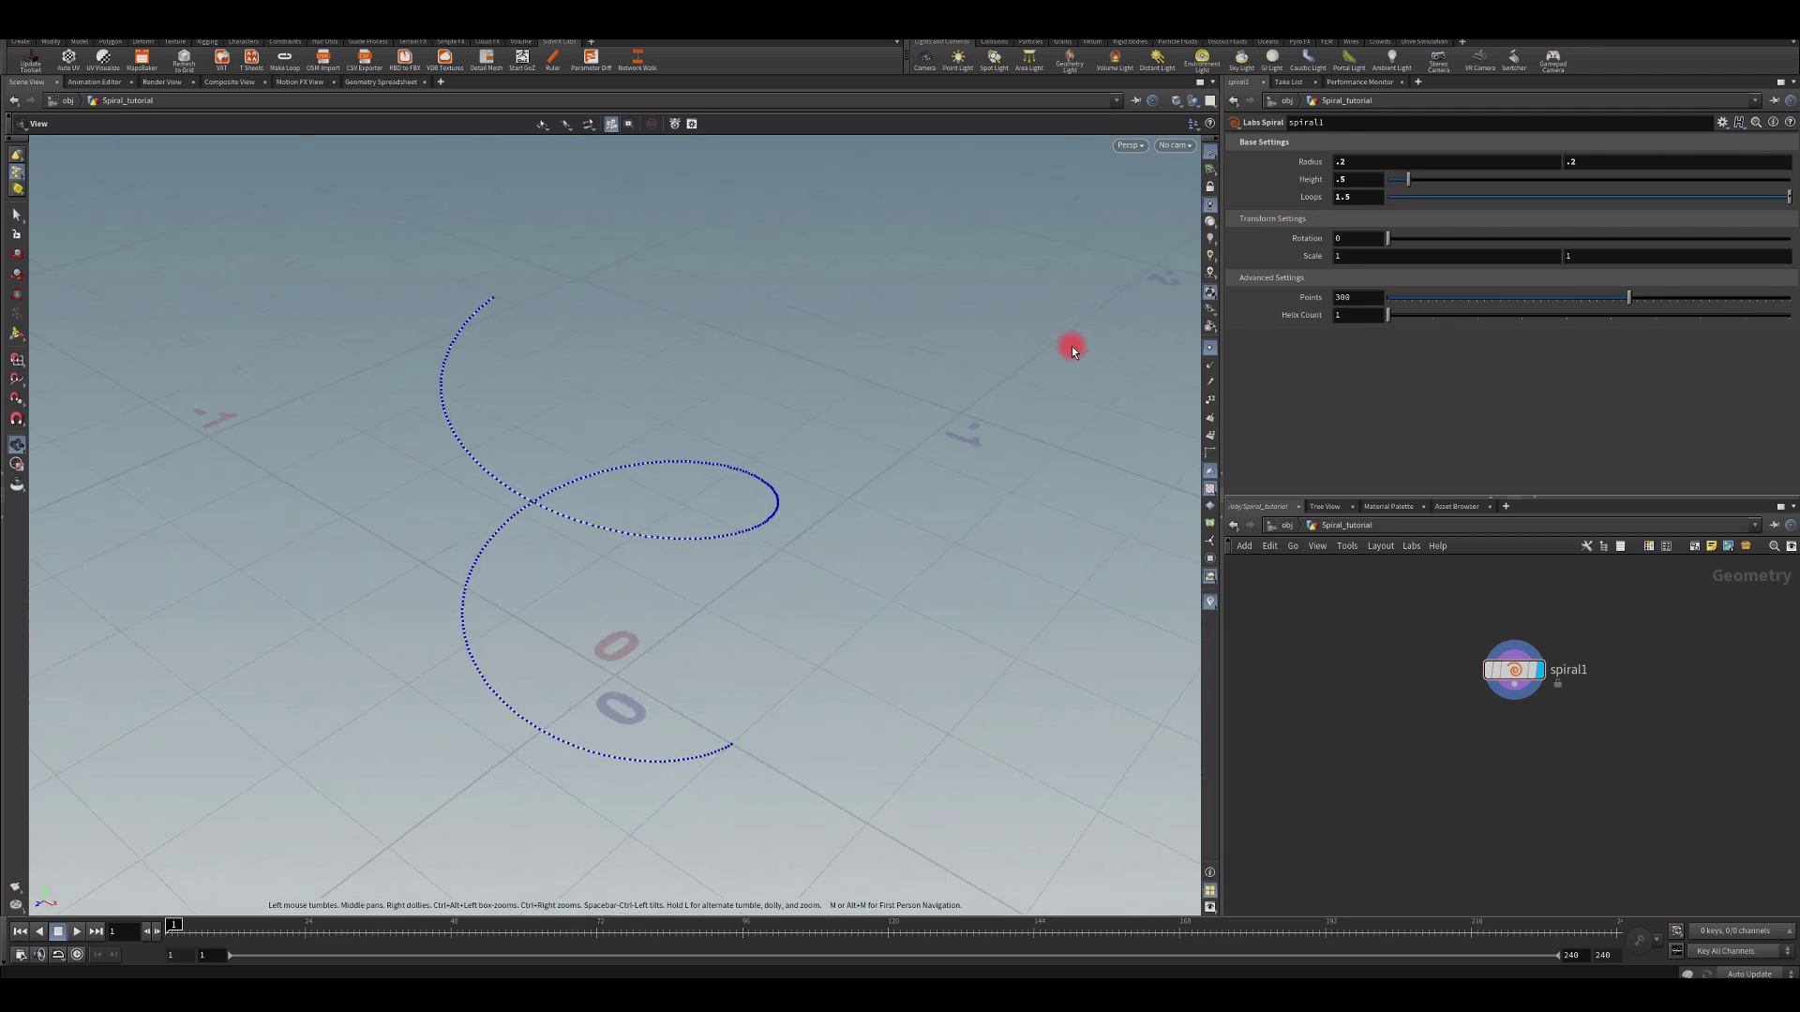
{"action": "key", "text": "t"}
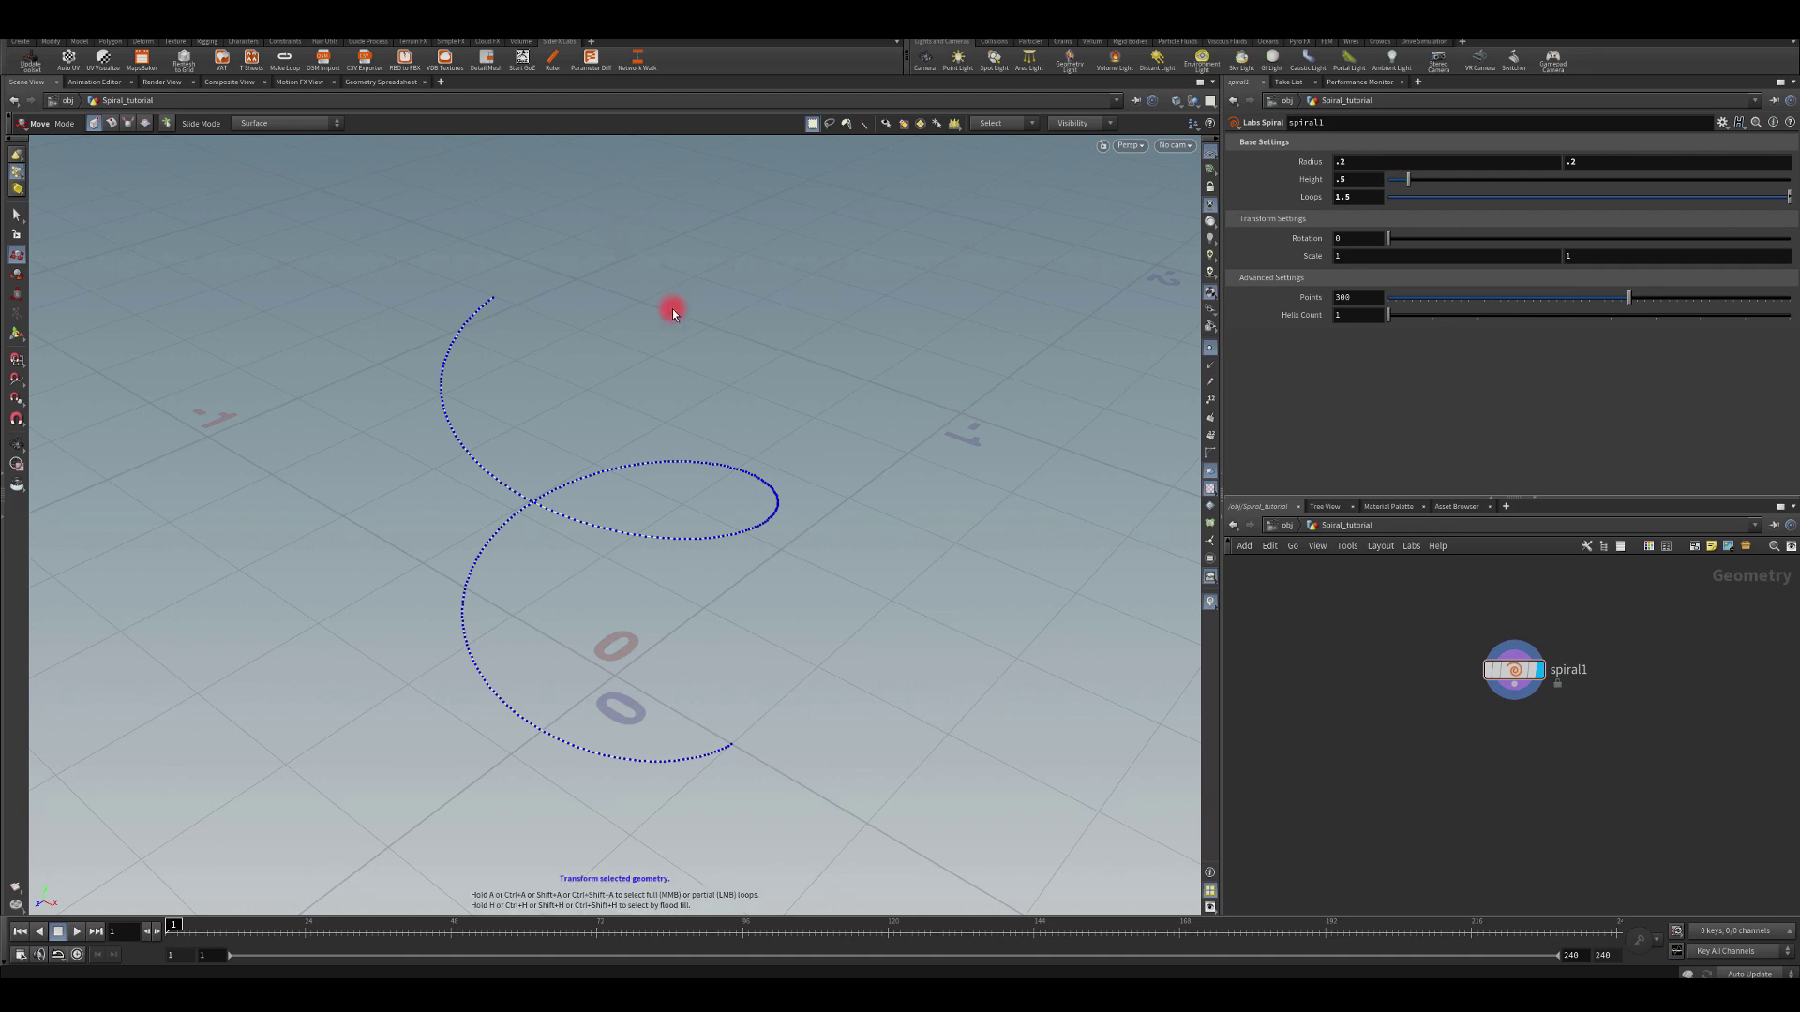
{"action": "key", "text": "Escape"}
{"action": "left_click_drag", "start_coordinate": [672, 309], "coordinate": [836, 350]}
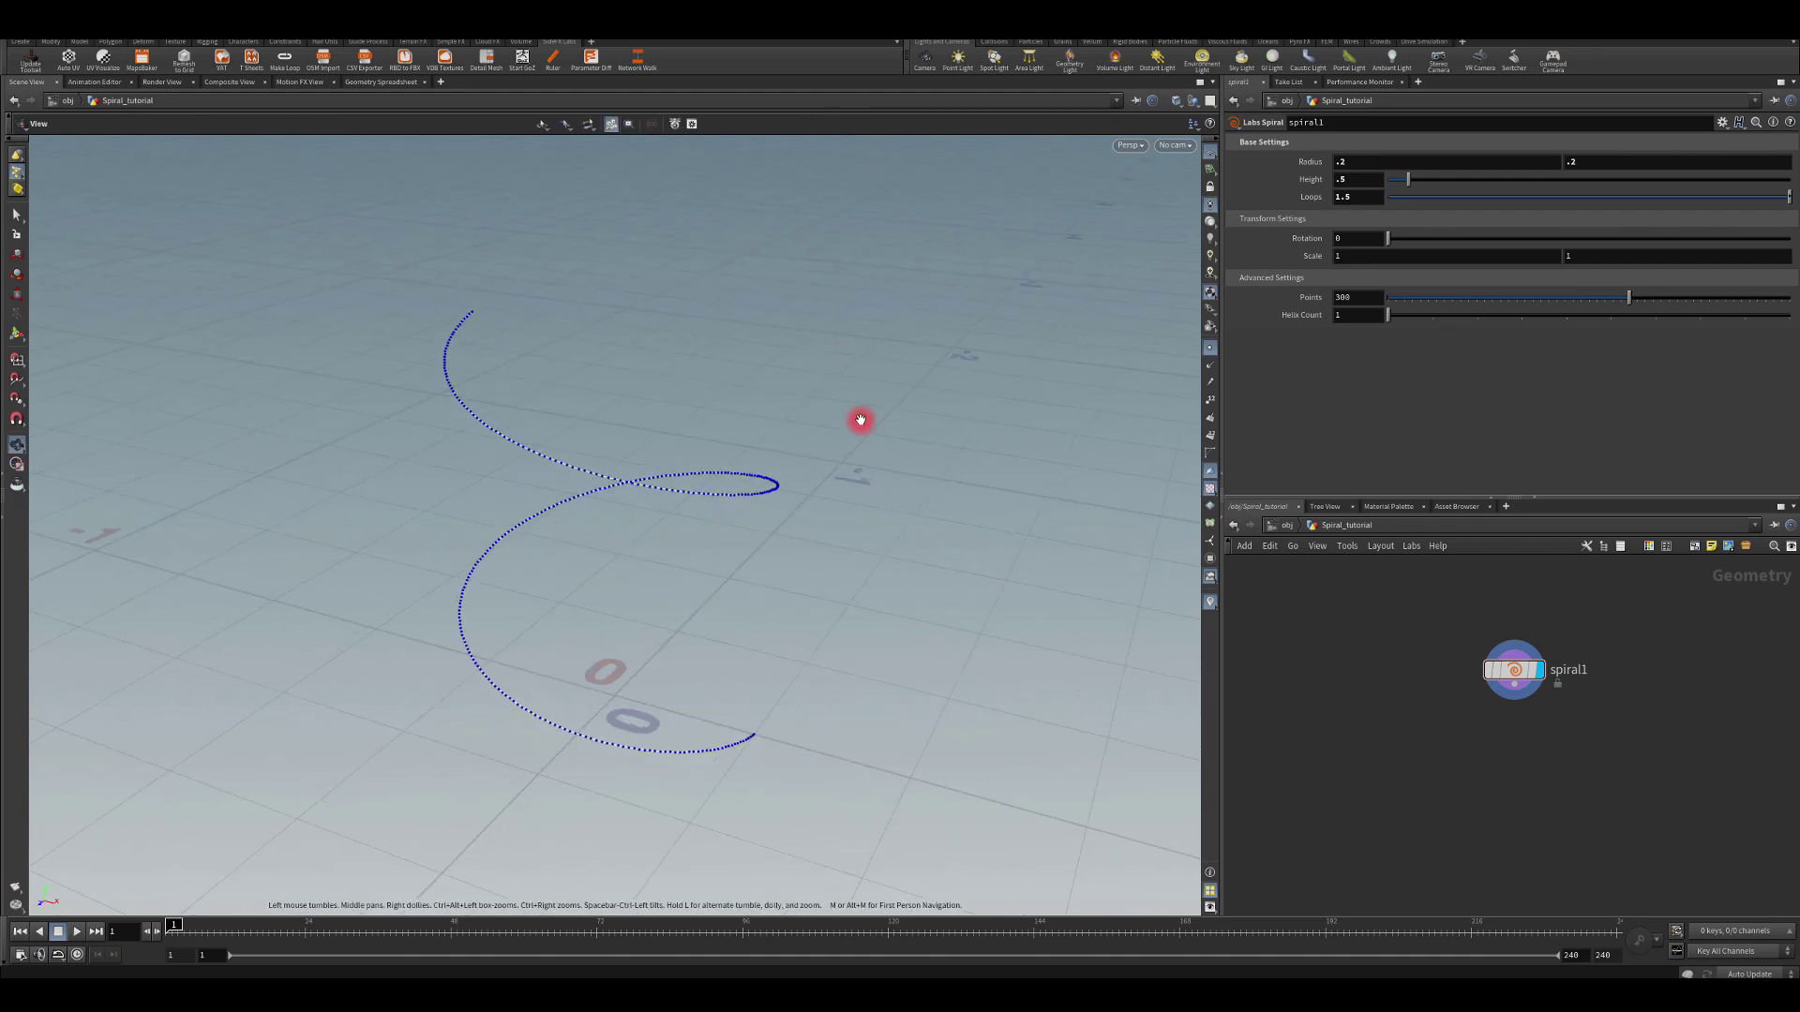
{"action": "left_click_drag", "start_coordinate": [856, 418], "coordinate": [792, 490]}
{"action": "key", "text": "t"}
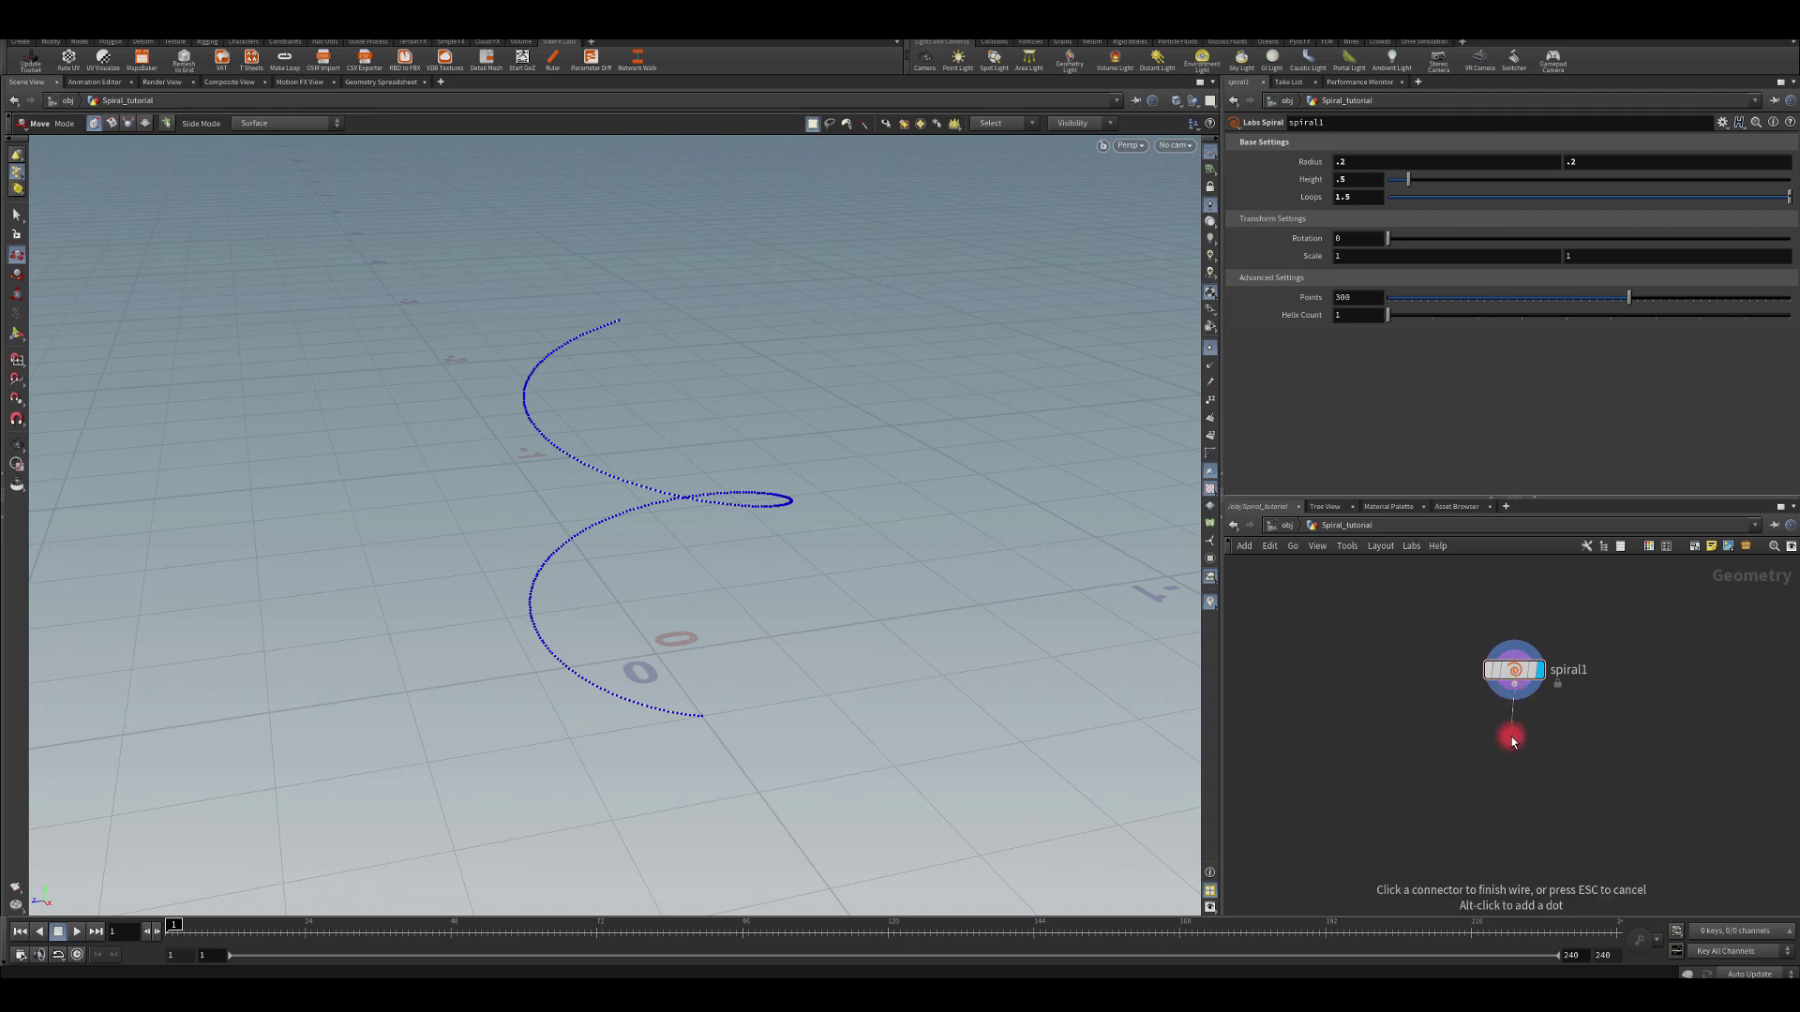
Step: Add a Resample node wired below spiral1
{"action": "key", "text": "Tab"}
{"action": "type", "text": "resa"}
{"action": "key", "text": "Return"}
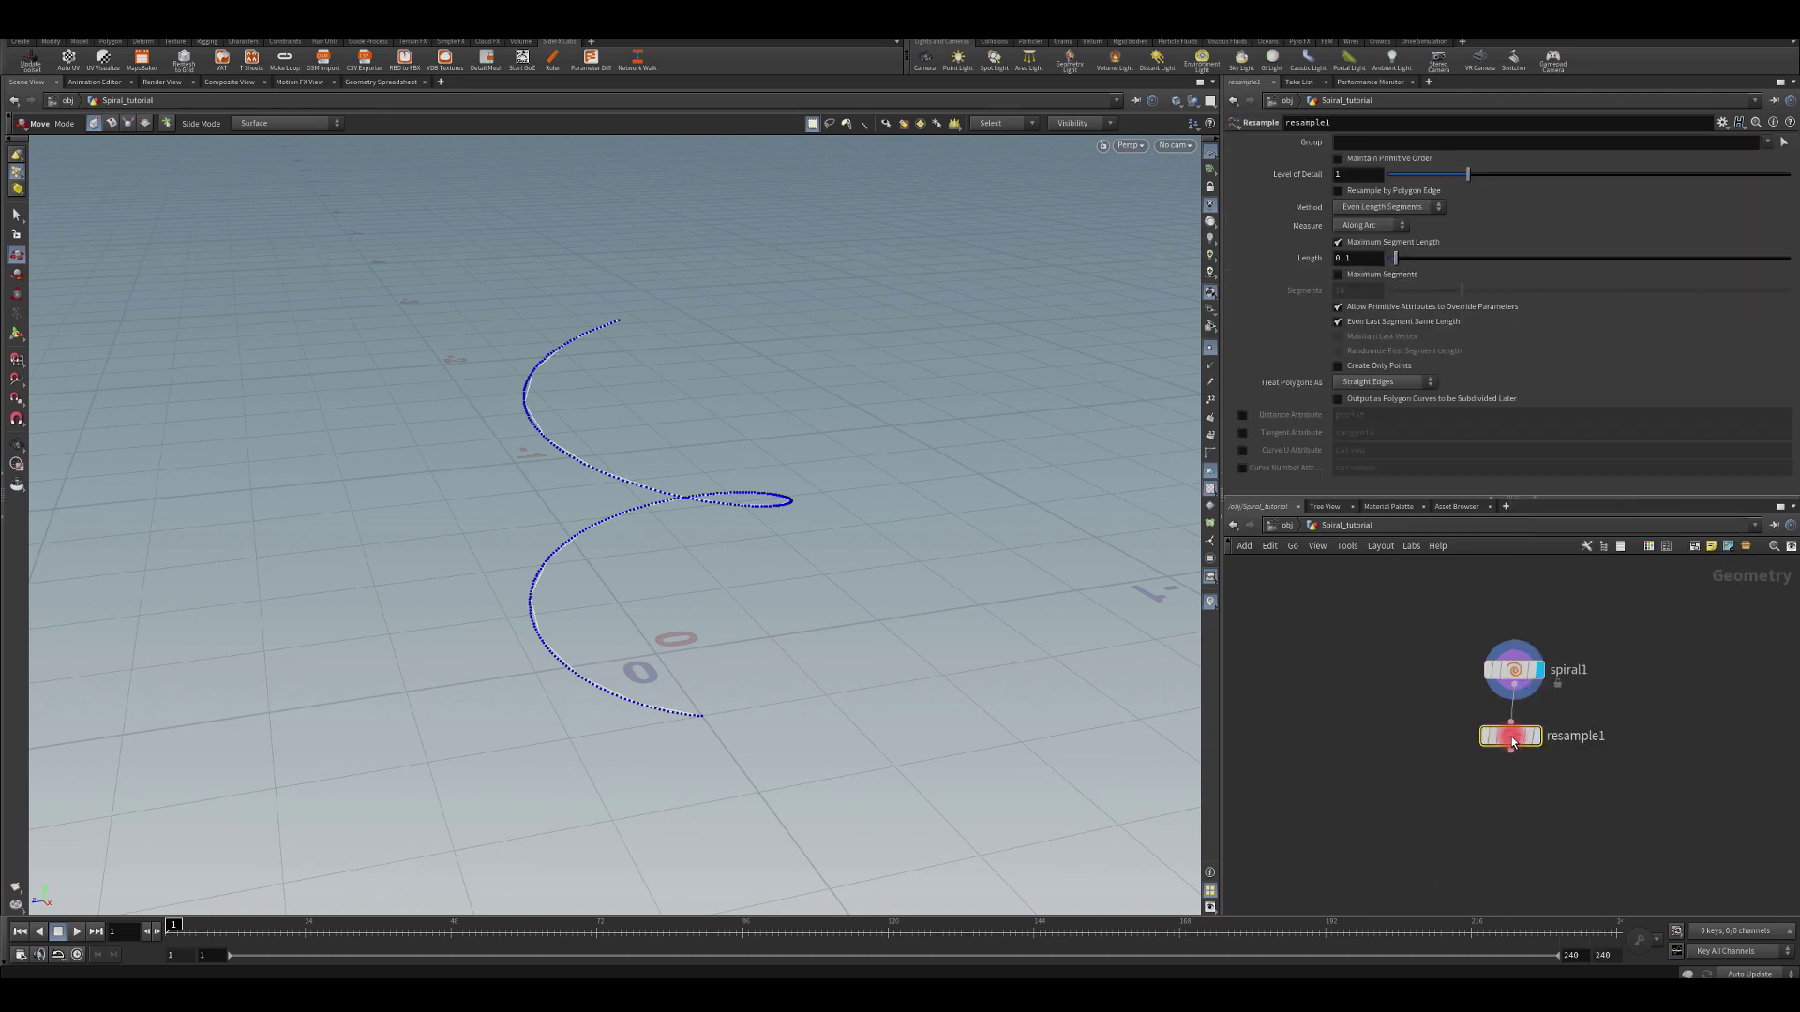
{"action": "left_click", "coordinate": [1515, 739]}
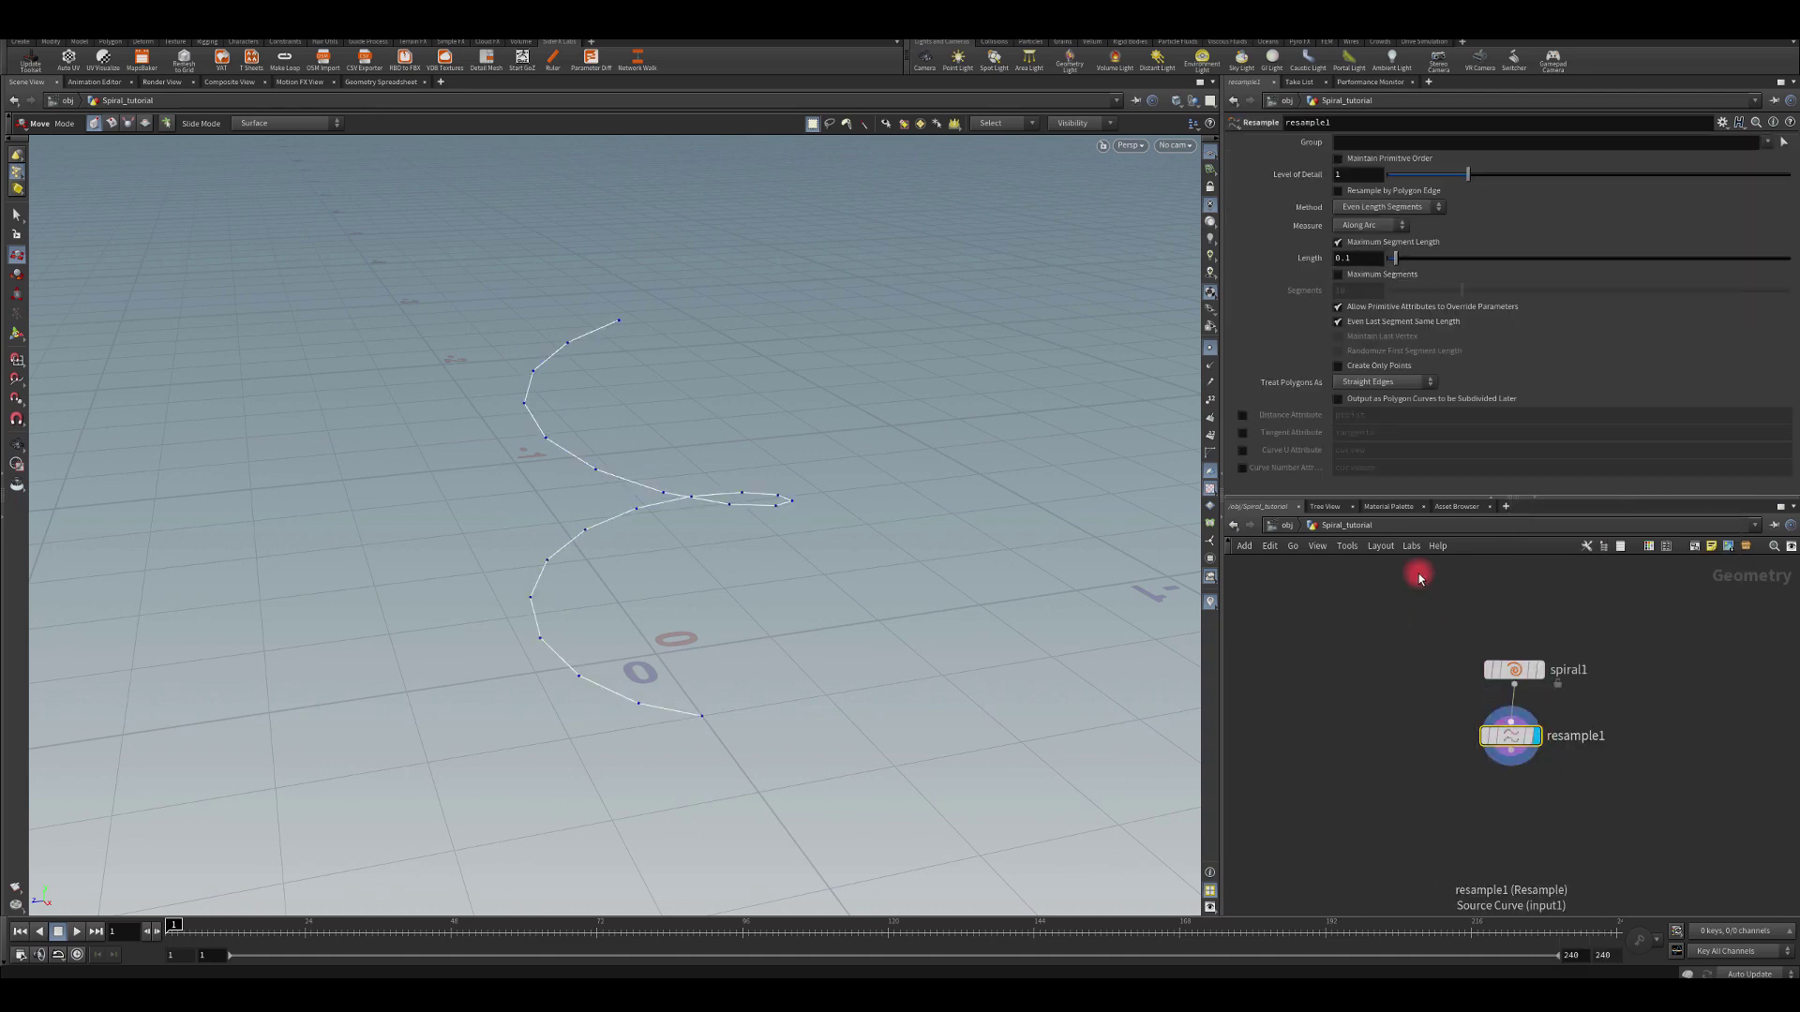
Step: Set resample1 to Subdivision Curves with Maximum Segments 12 instead of segment length
{"action": "left_click", "coordinate": [1341, 383]}
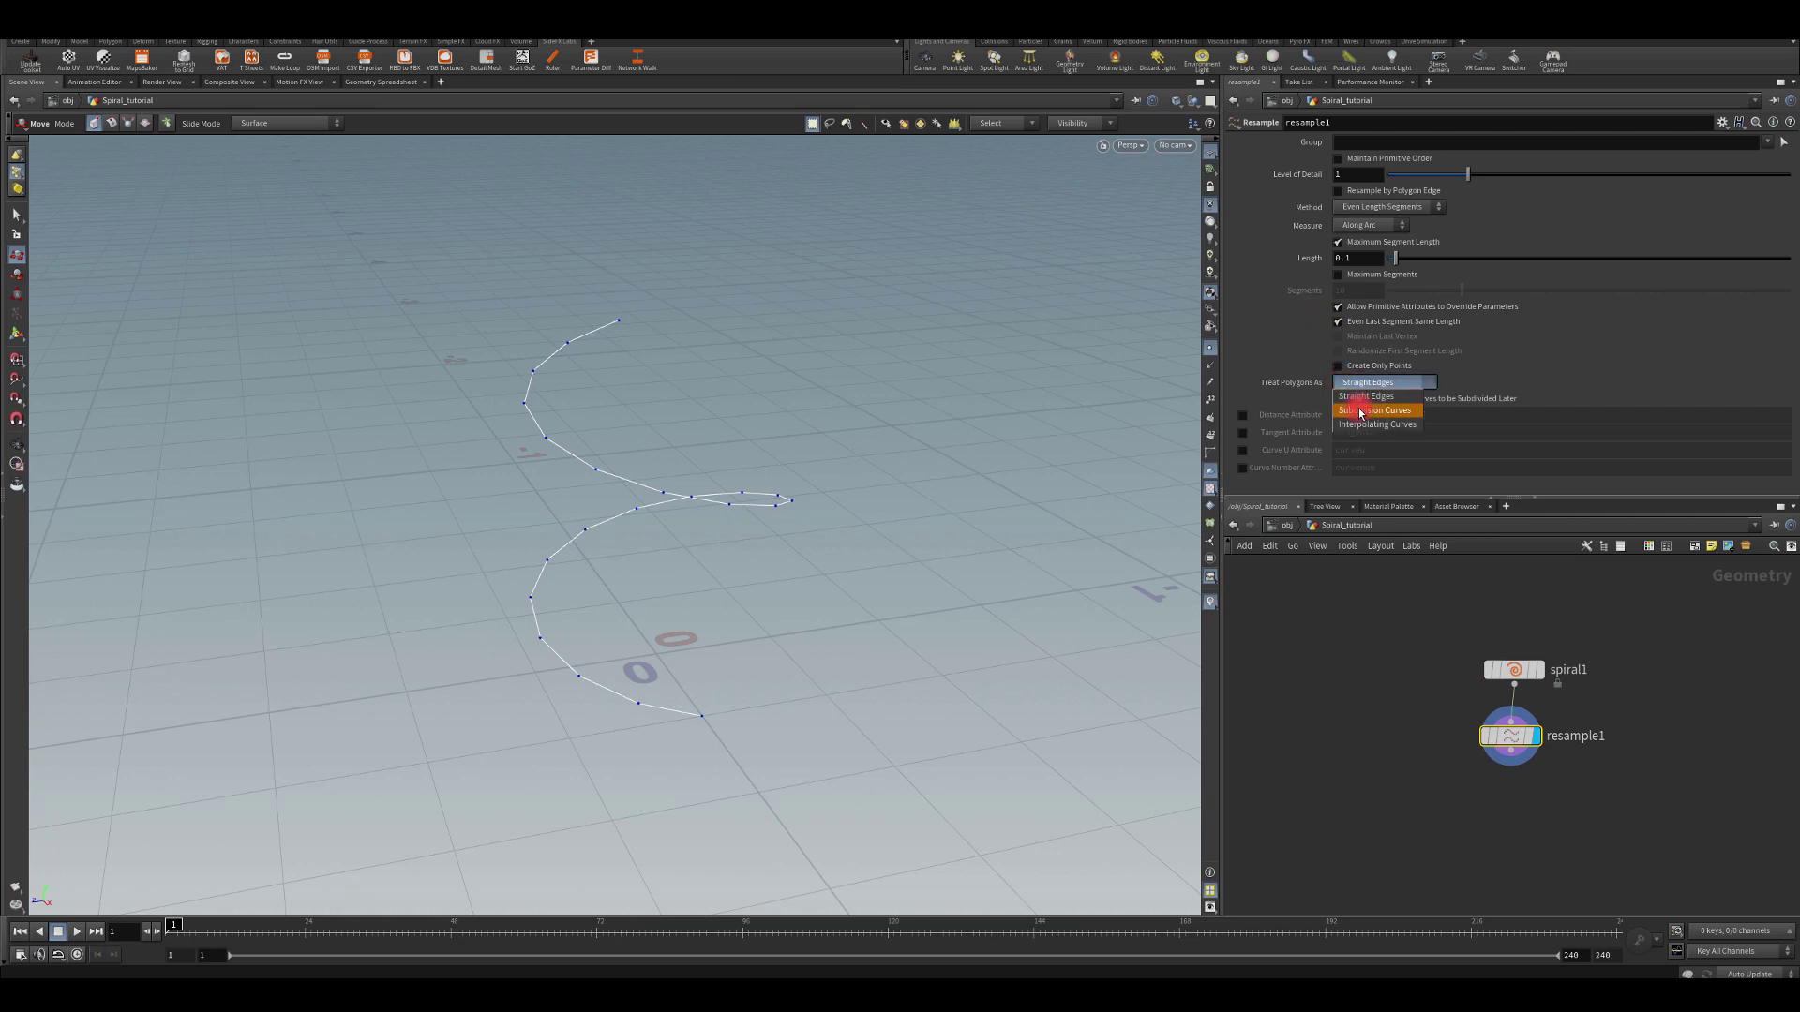
{"action": "left_click", "coordinate": [1362, 411]}
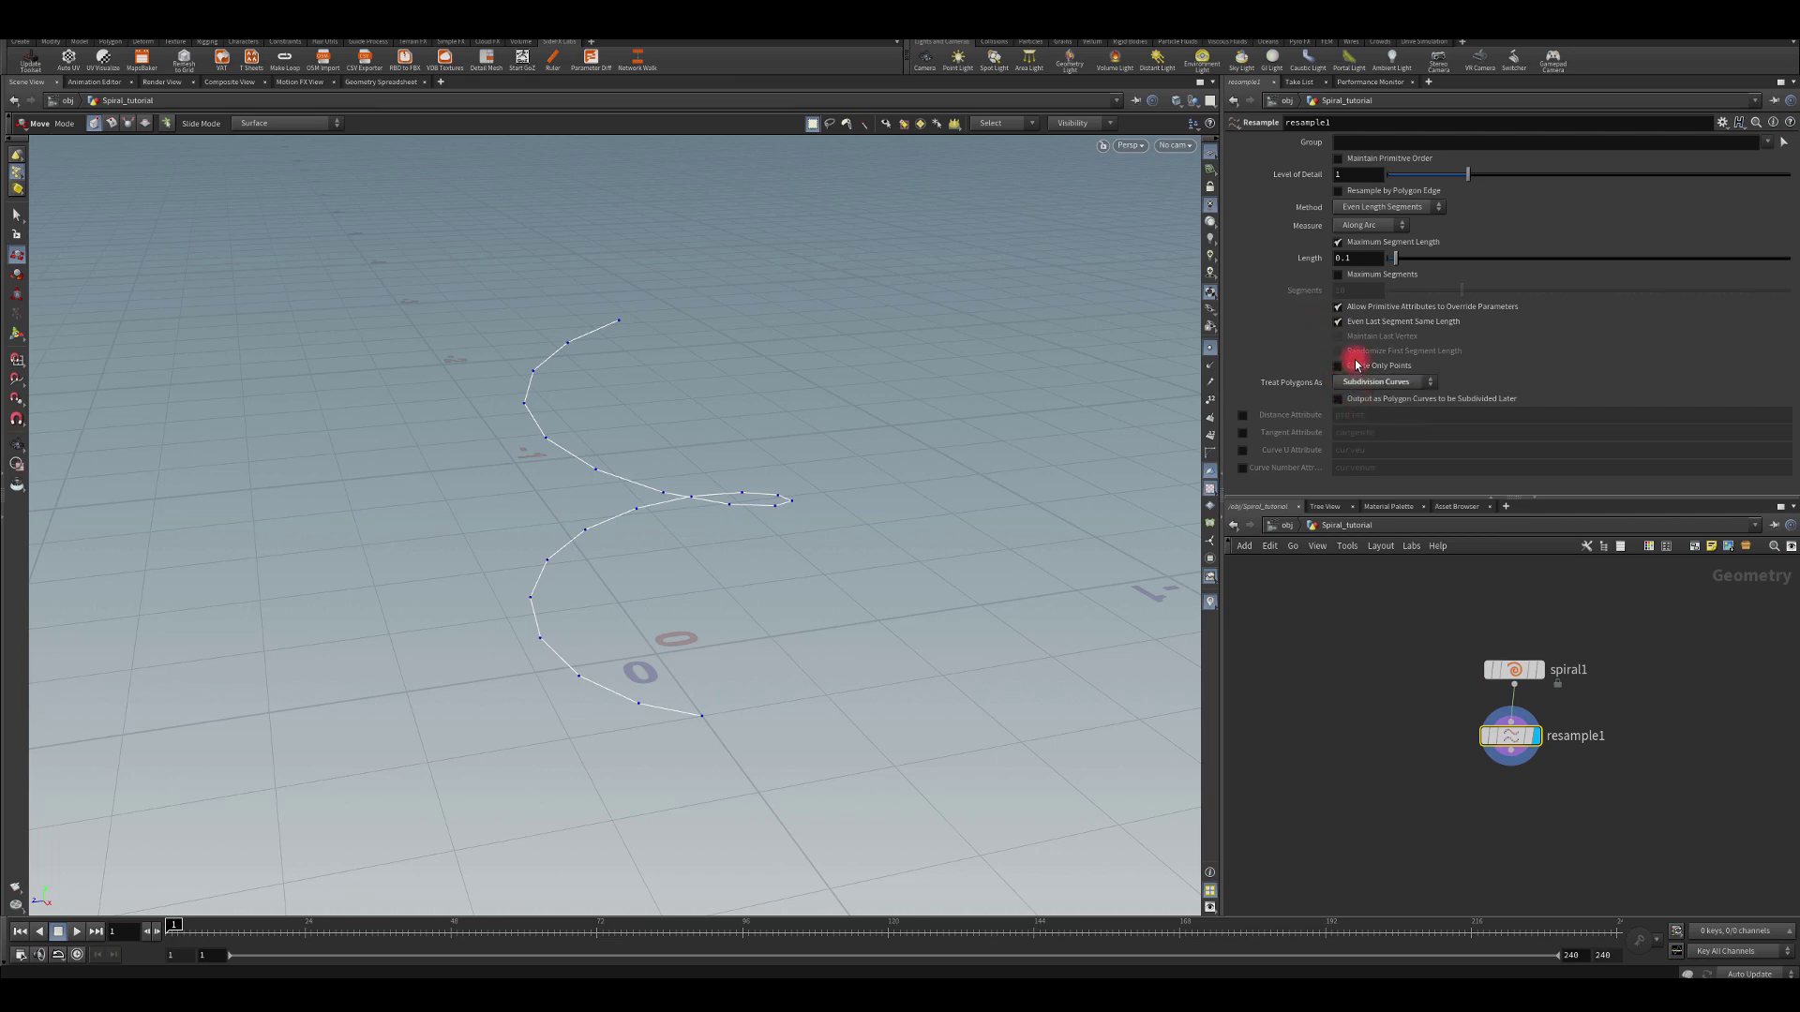
{"action": "left_click", "coordinate": [1339, 242]}
{"action": "left_click", "coordinate": [1339, 273]}
{"action": "left_click_drag", "start_coordinate": [1358, 295], "coordinate": [1214, 318]}
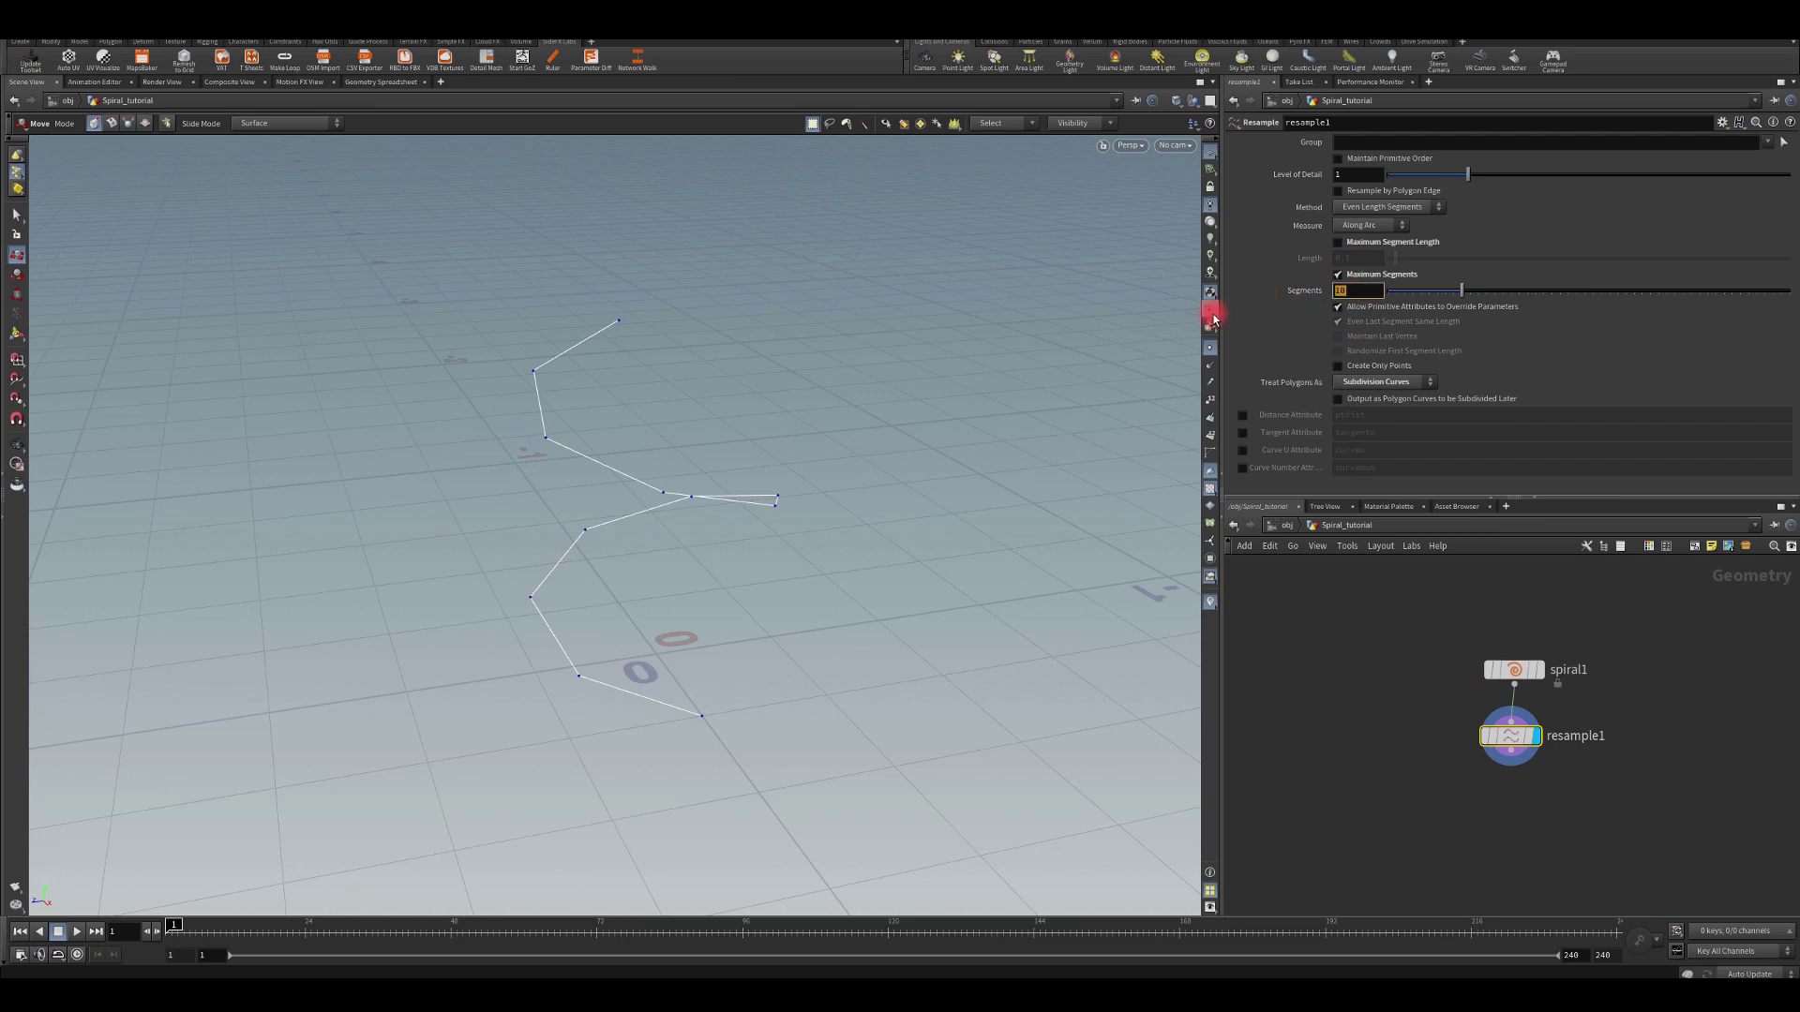
{"action": "type", "text": "12"}
{"action": "key", "text": "Return"}
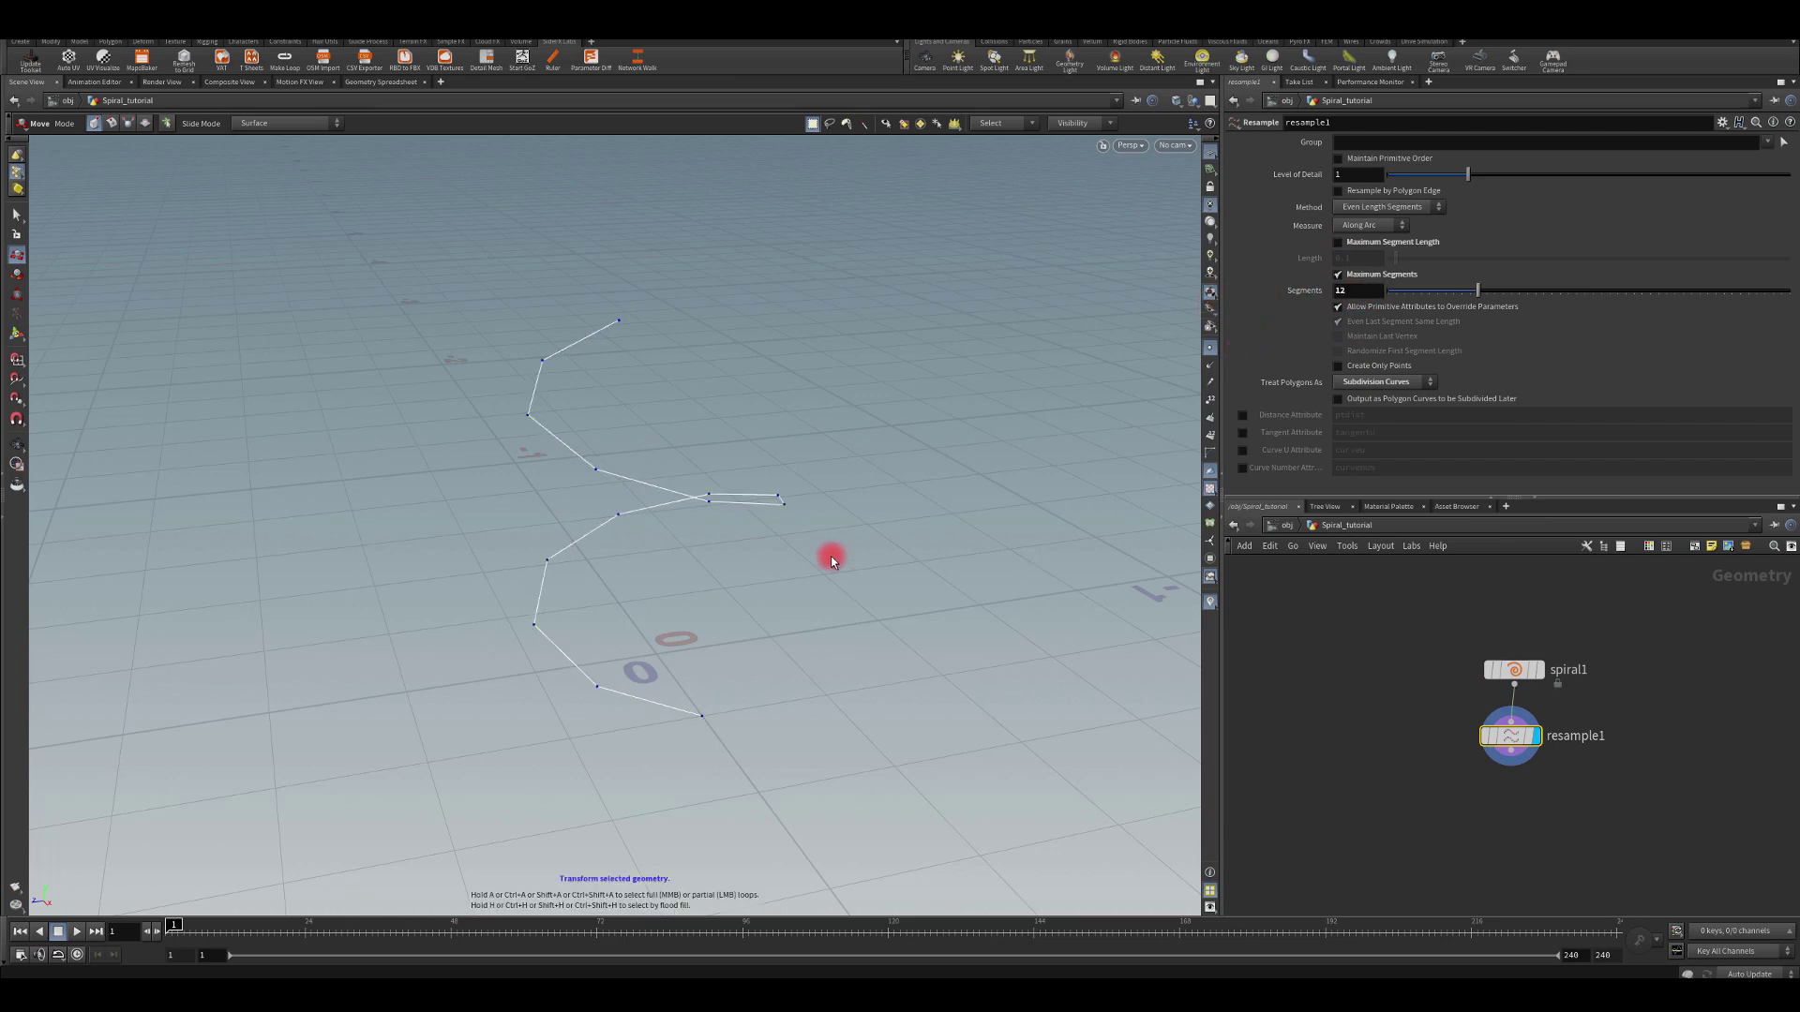
Step: Orbit around the coarse resampled curve and switch to the select tool
{"action": "key", "text": "Escape"}
{"action": "left_click_drag", "start_coordinate": [545, 522], "coordinate": [575, 591]}
{"action": "key", "text": "t"}
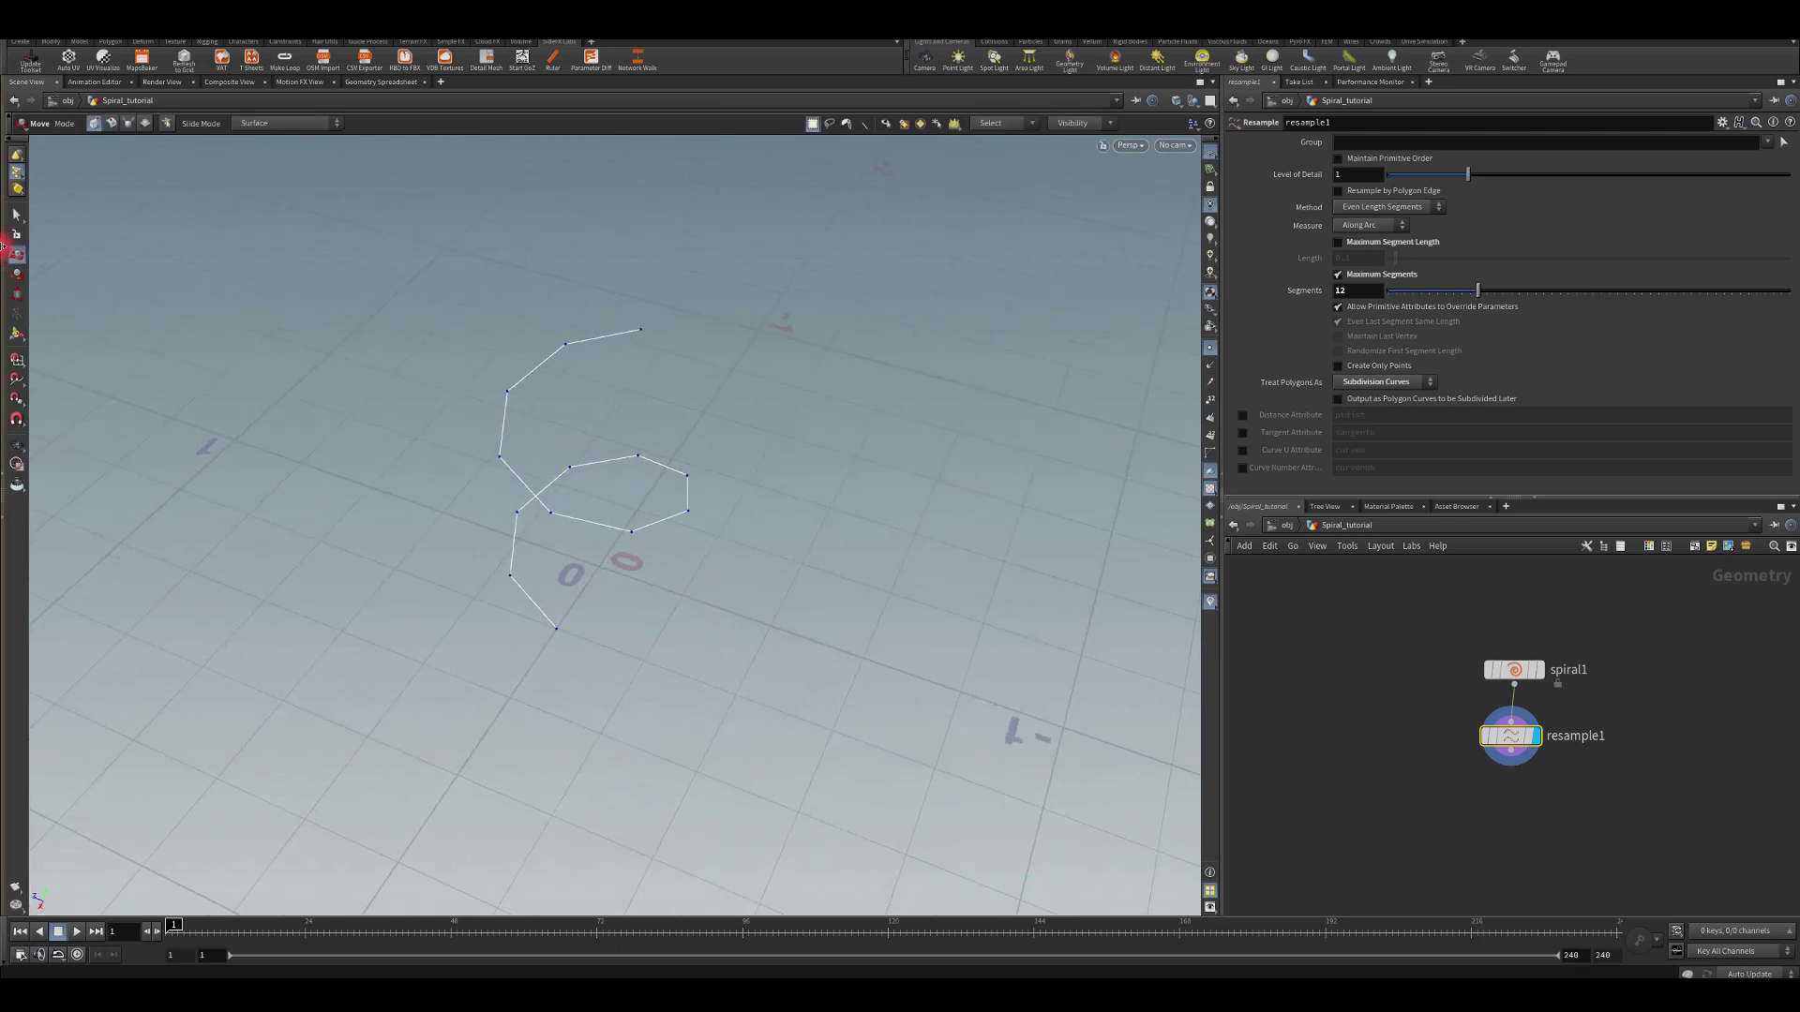
{"action": "left_click", "coordinate": [17, 335]}
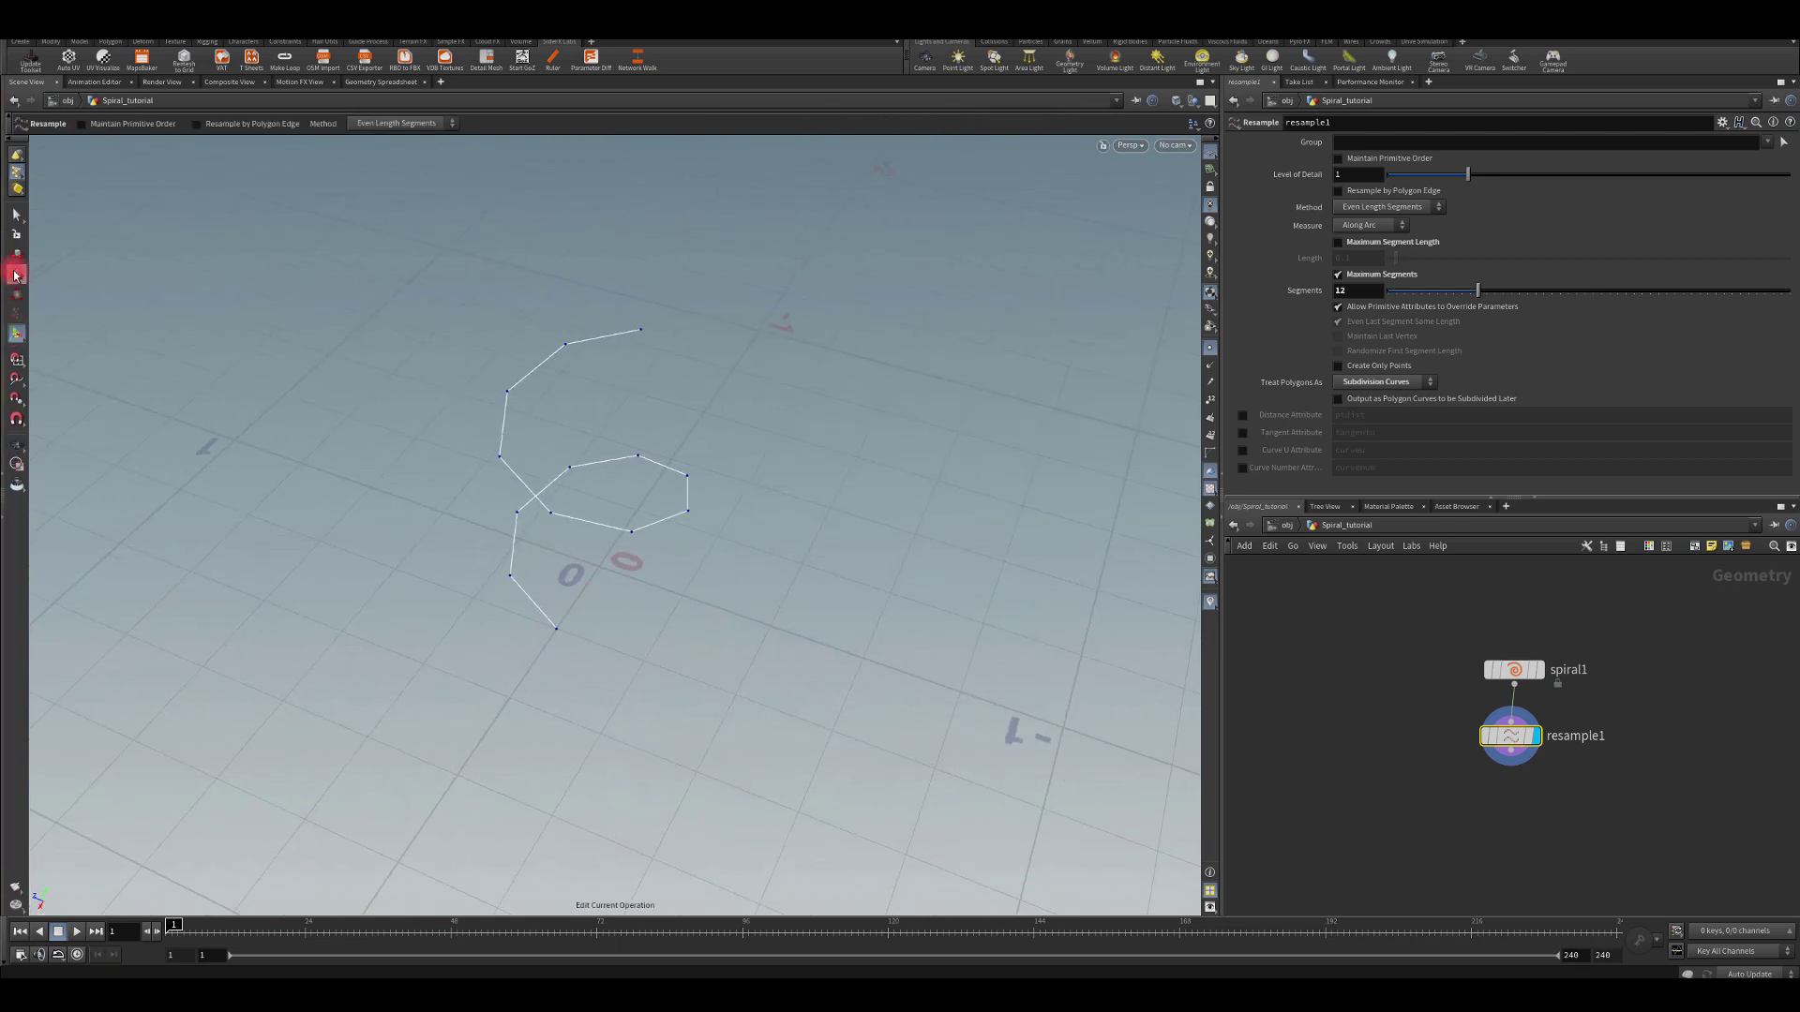
{"action": "left_click", "coordinate": [17, 216]}
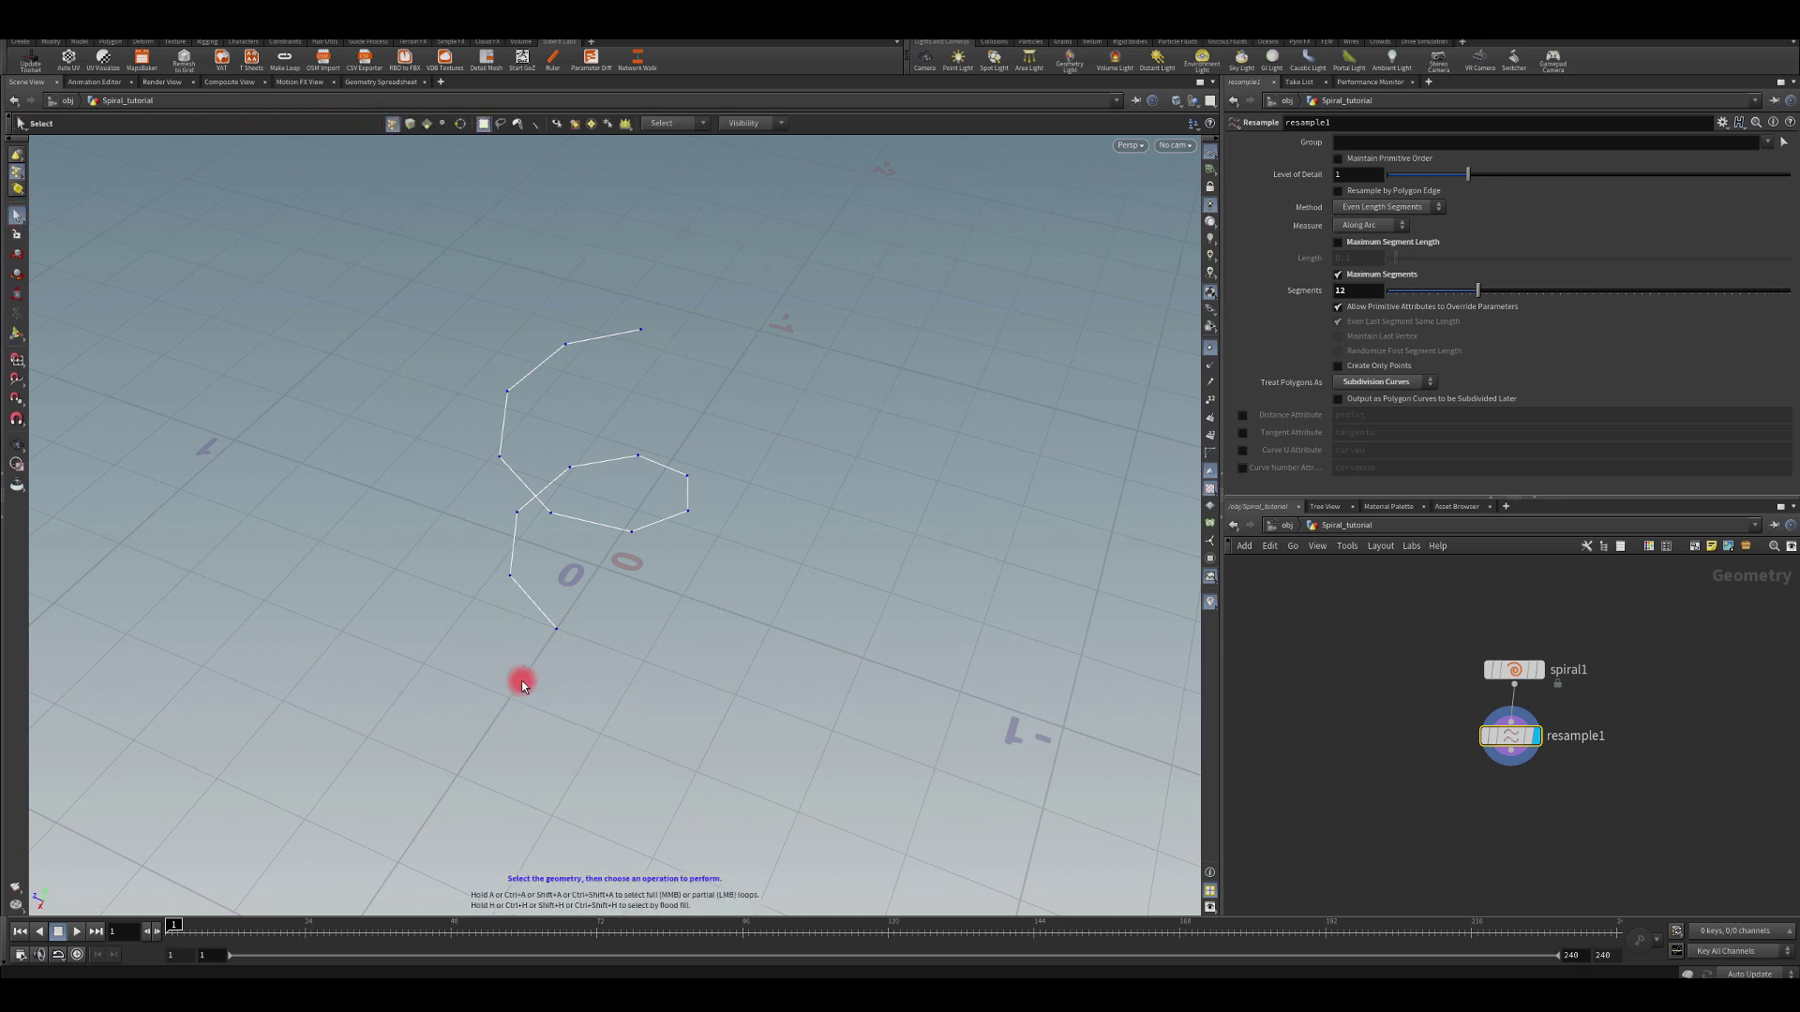
Step: Pull the curve's end point into a long tail with an Edit node, Y at 0
{"action": "left_click_drag", "start_coordinate": [515, 595], "coordinate": [572, 671]}
{"action": "key", "text": "t"}
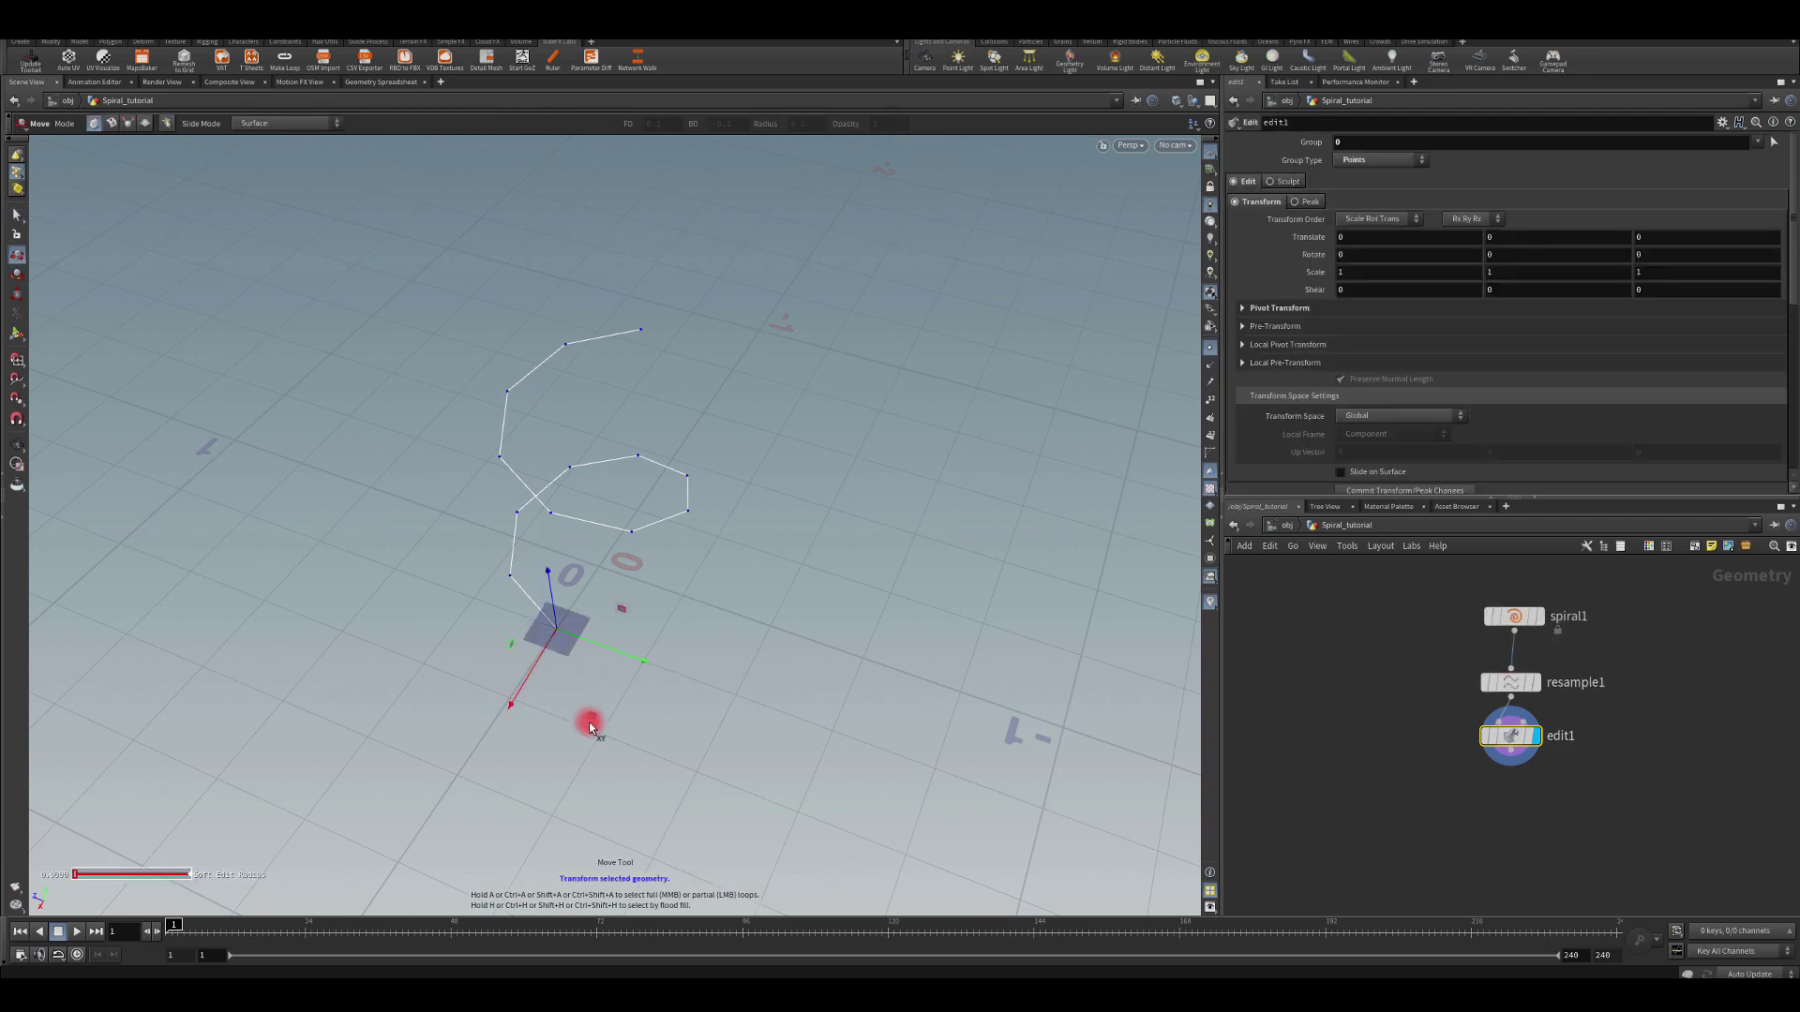
{"action": "left_click_drag", "start_coordinate": [588, 718], "coordinate": [1134, 830]}
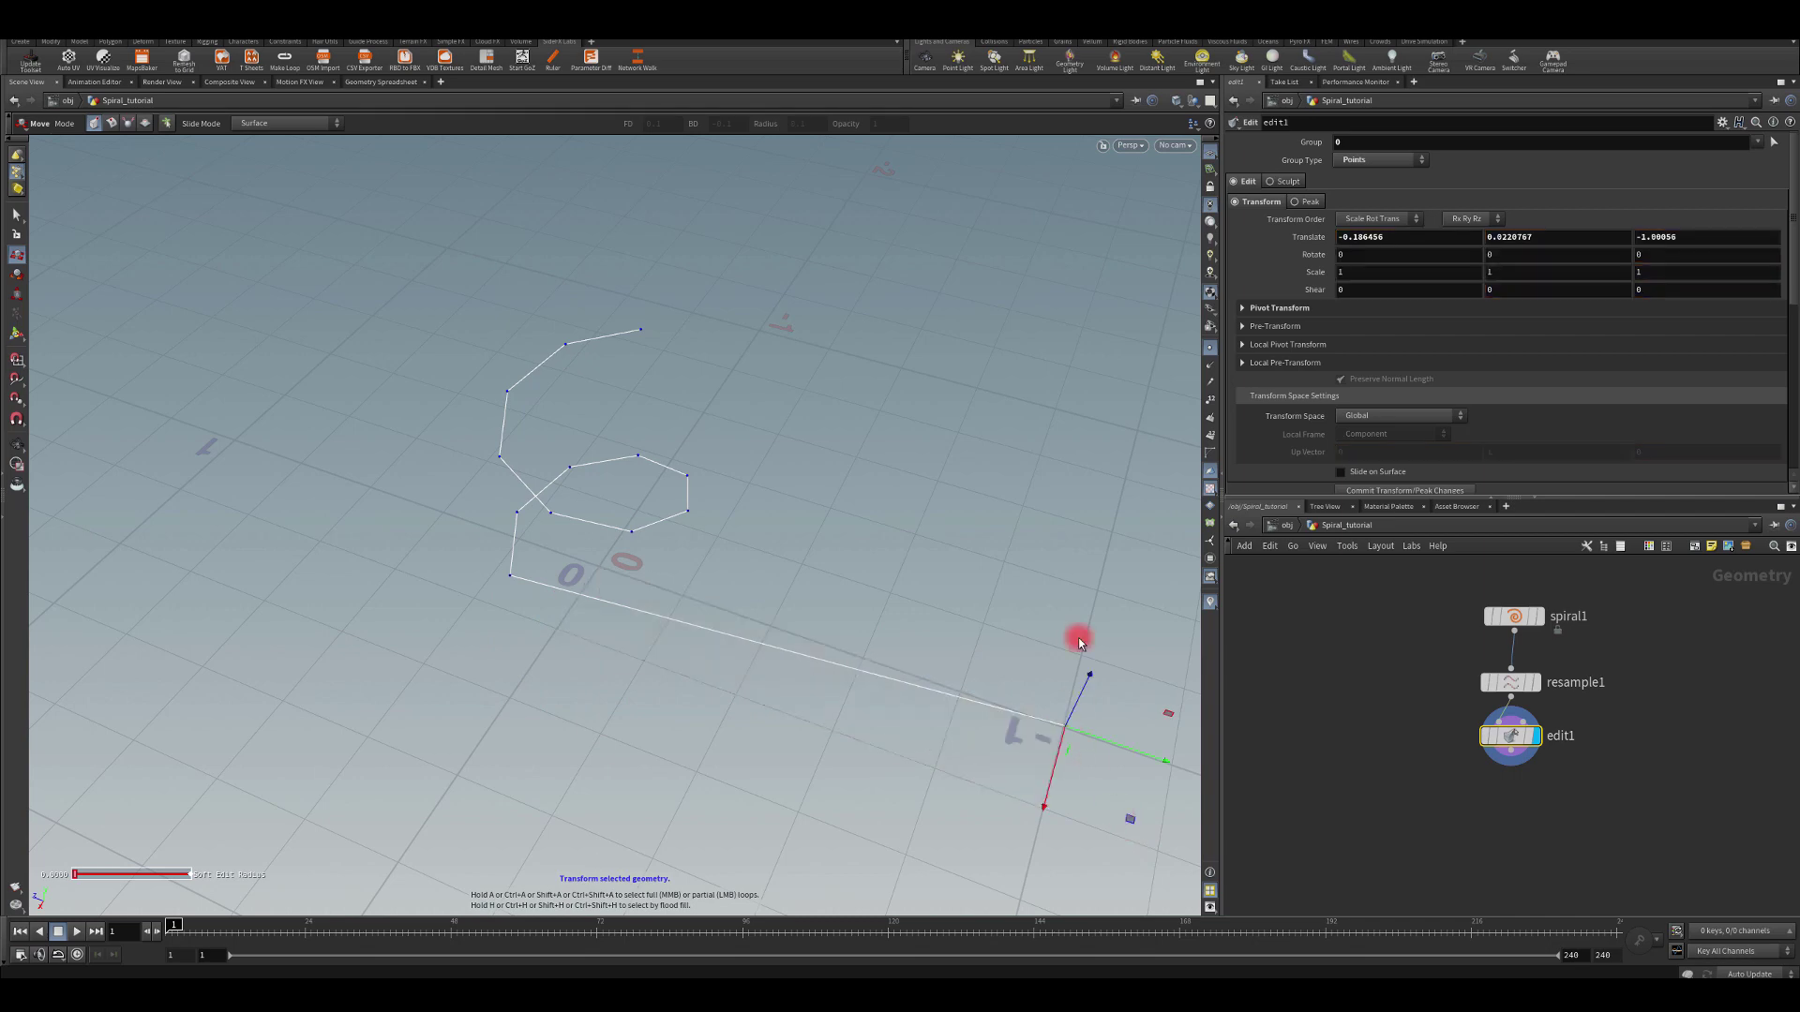
{"action": "left_click", "coordinate": [1485, 241]}
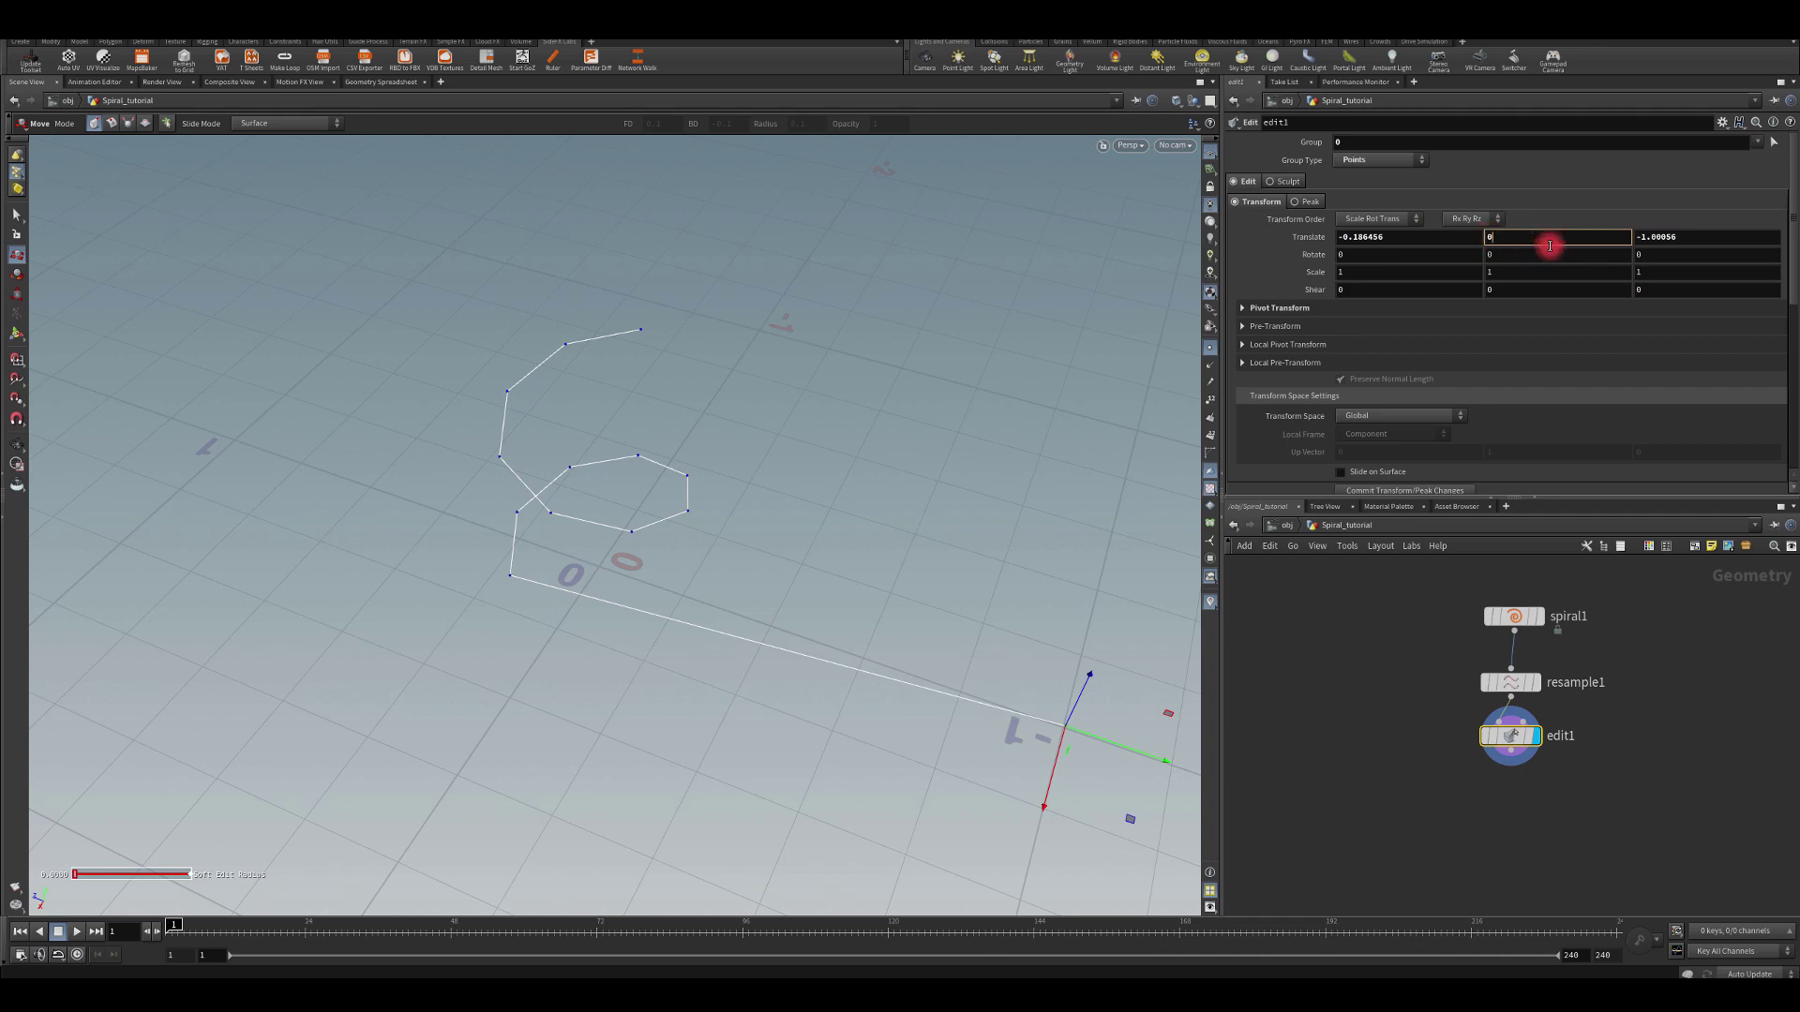
{"action": "key", "text": "Return"}
{"action": "key", "text": "Escape"}
{"action": "left_click_drag", "start_coordinate": [872, 582], "coordinate": [650, 626]}
{"action": "key", "text": "t"}
Step: Move the next point outward from the spiral and set its Y to 0
{"action": "left_click_drag", "start_coordinate": [309, 506], "coordinate": [401, 542]}
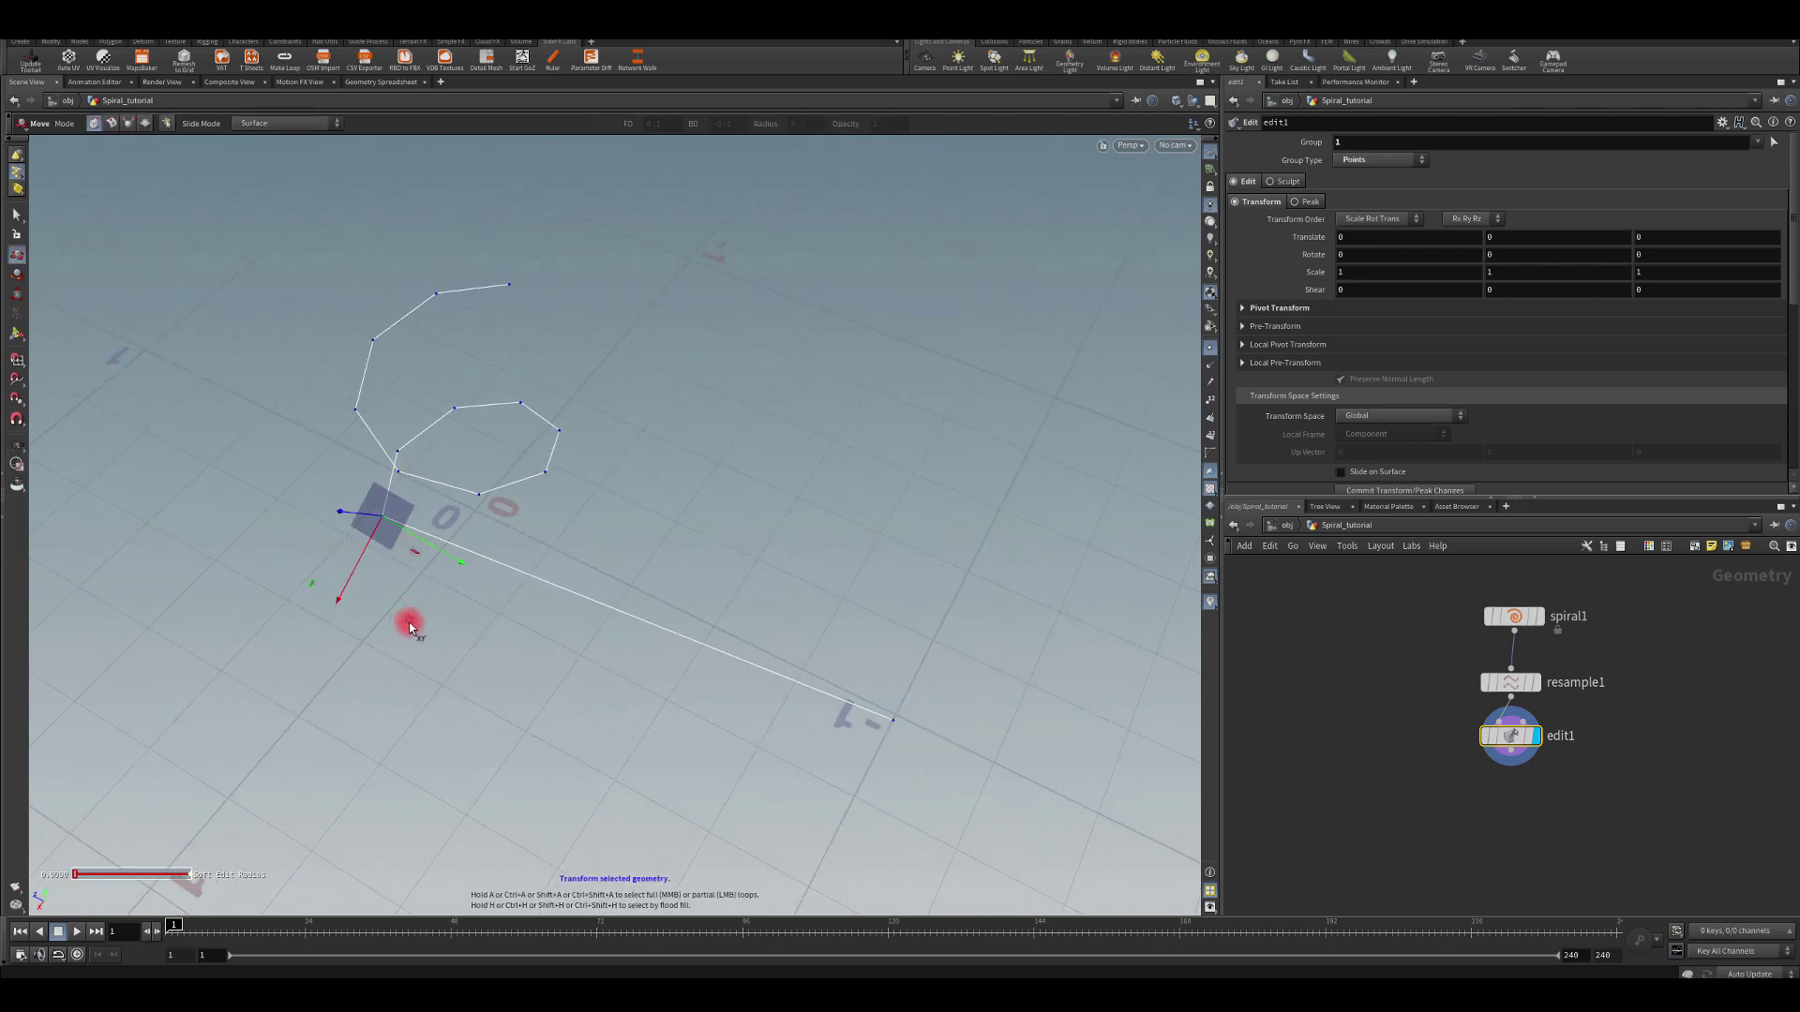
{"action": "left_click_drag", "start_coordinate": [410, 627], "coordinate": [566, 745]}
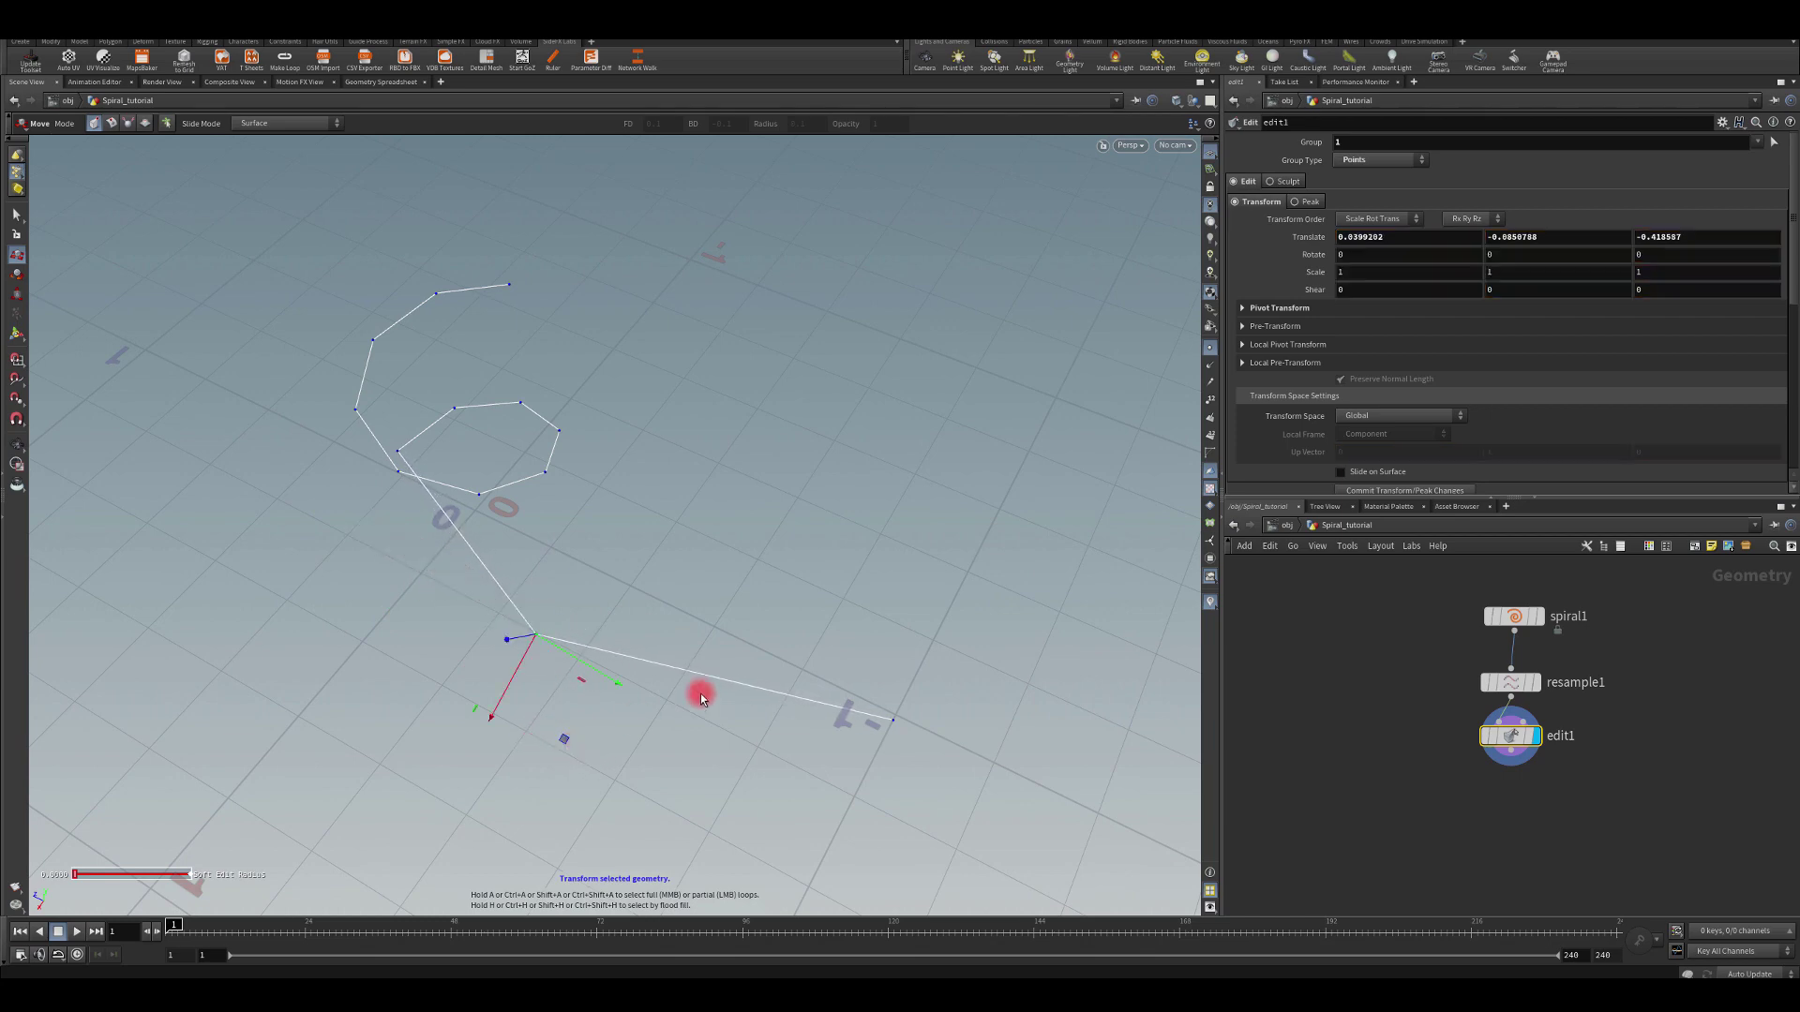
{"action": "left_click_drag", "start_coordinate": [1550, 237], "coordinate": [1406, 237]}
{"action": "type", "text": "0"}
{"action": "key", "text": "Return"}
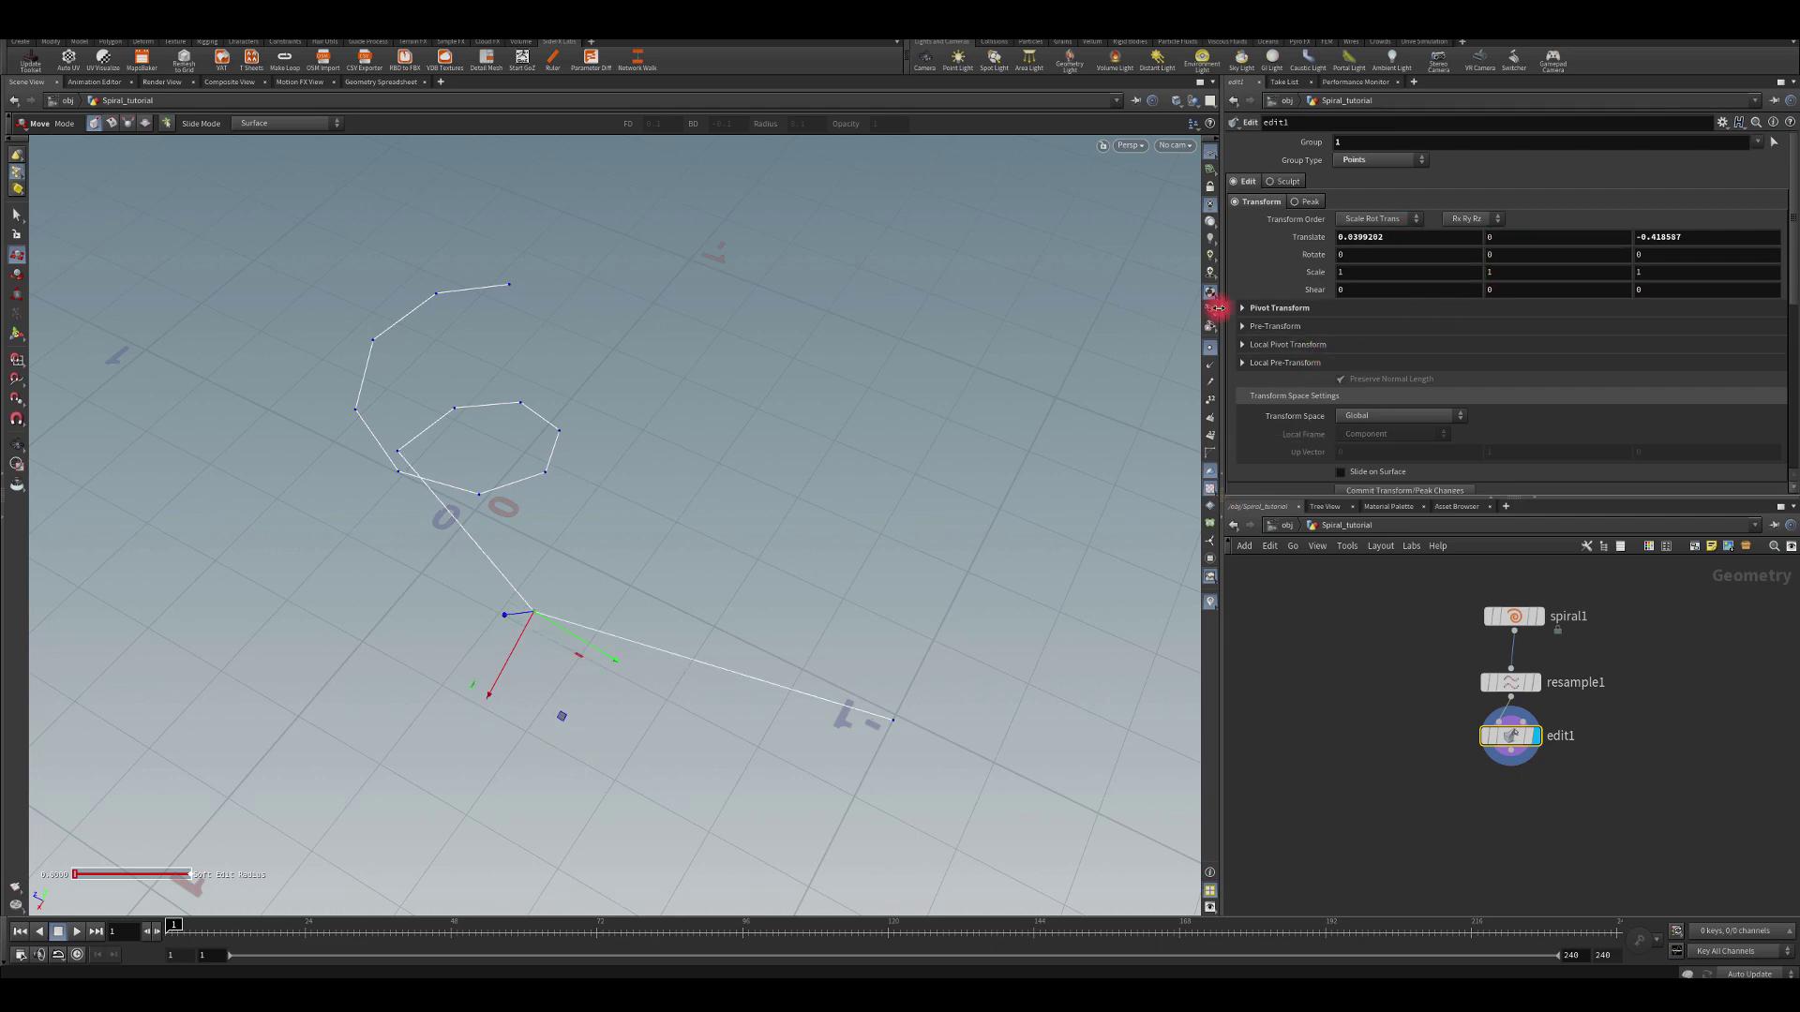
{"action": "key", "text": "Escape"}
{"action": "mouse_move", "coordinate": [628, 550]}
{"action": "left_mouse_down"}
{"action": "mouse_move", "coordinate": [704, 401]}
{"action": "mouse_move", "coordinate": [628, 587]}
{"action": "mouse_move", "coordinate": [600, 572]}
{"action": "left_mouse_up"}
{"action": "key", "text": "t"}
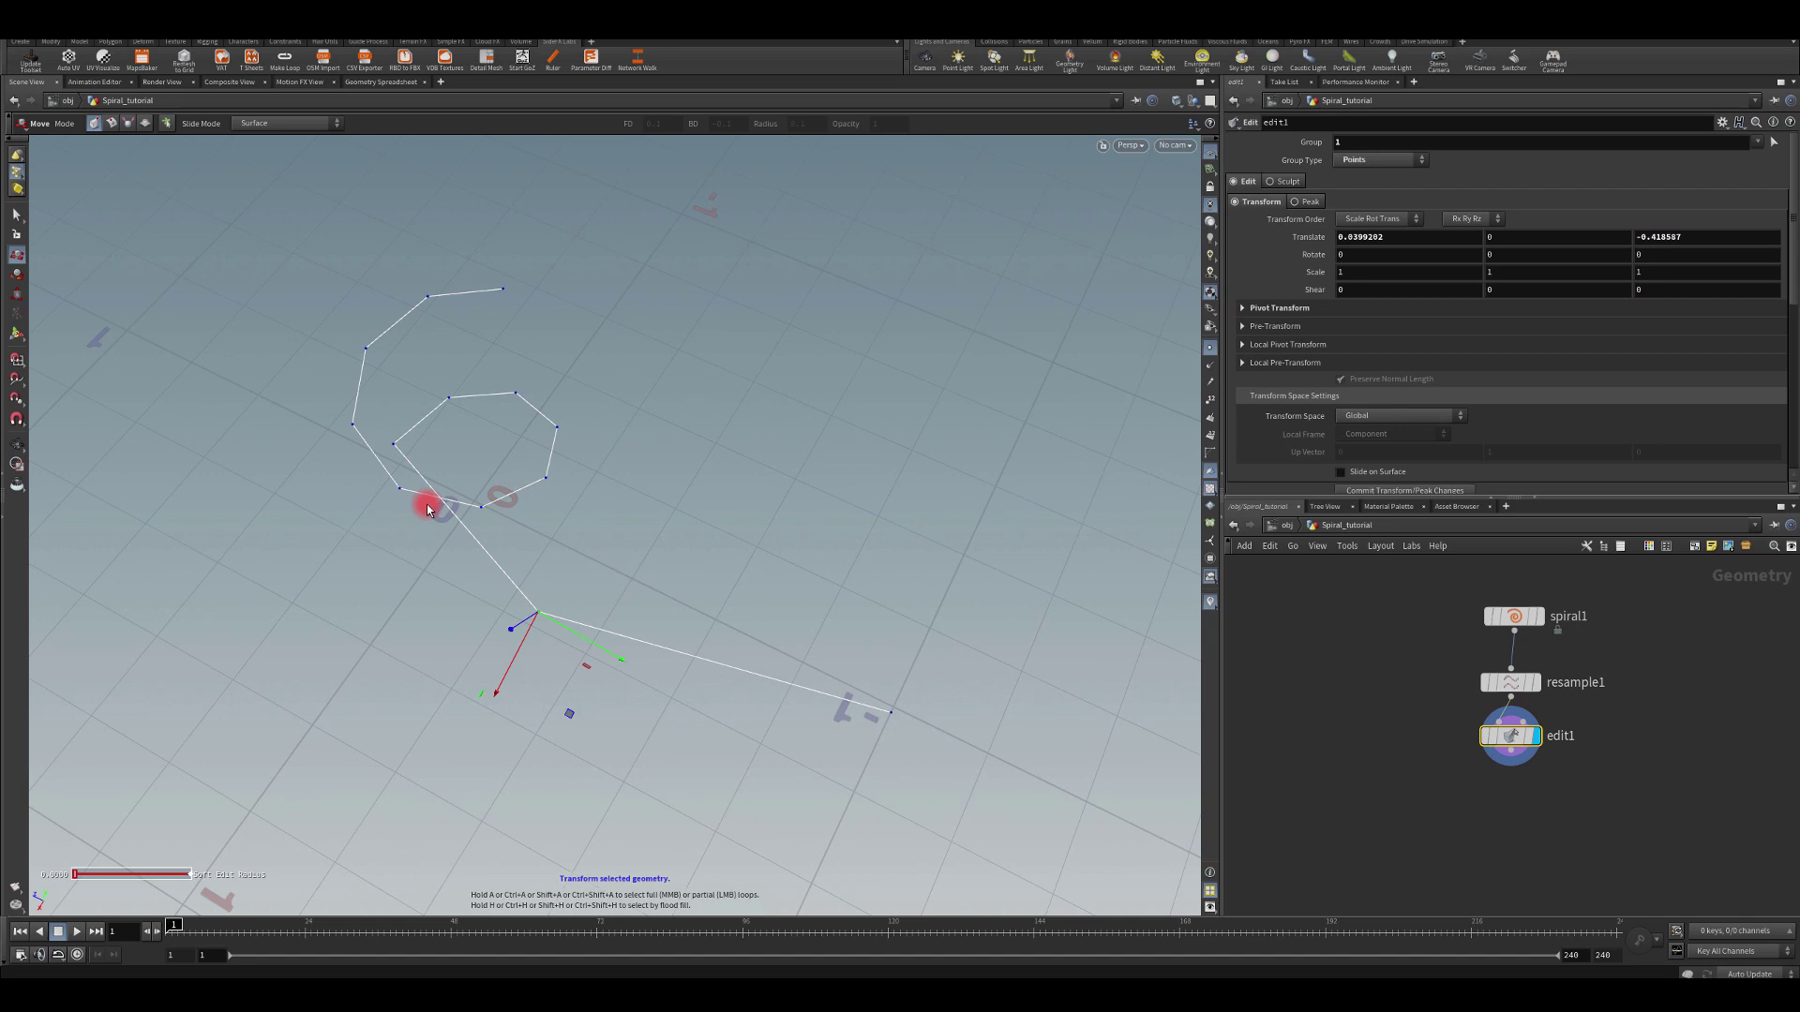
Step: Nudge another point, reset its Y to 0, and fine-tune its position
{"action": "left_click", "coordinate": [393, 445]}
{"action": "left_click_drag", "start_coordinate": [393, 474], "coordinate": [417, 608]}
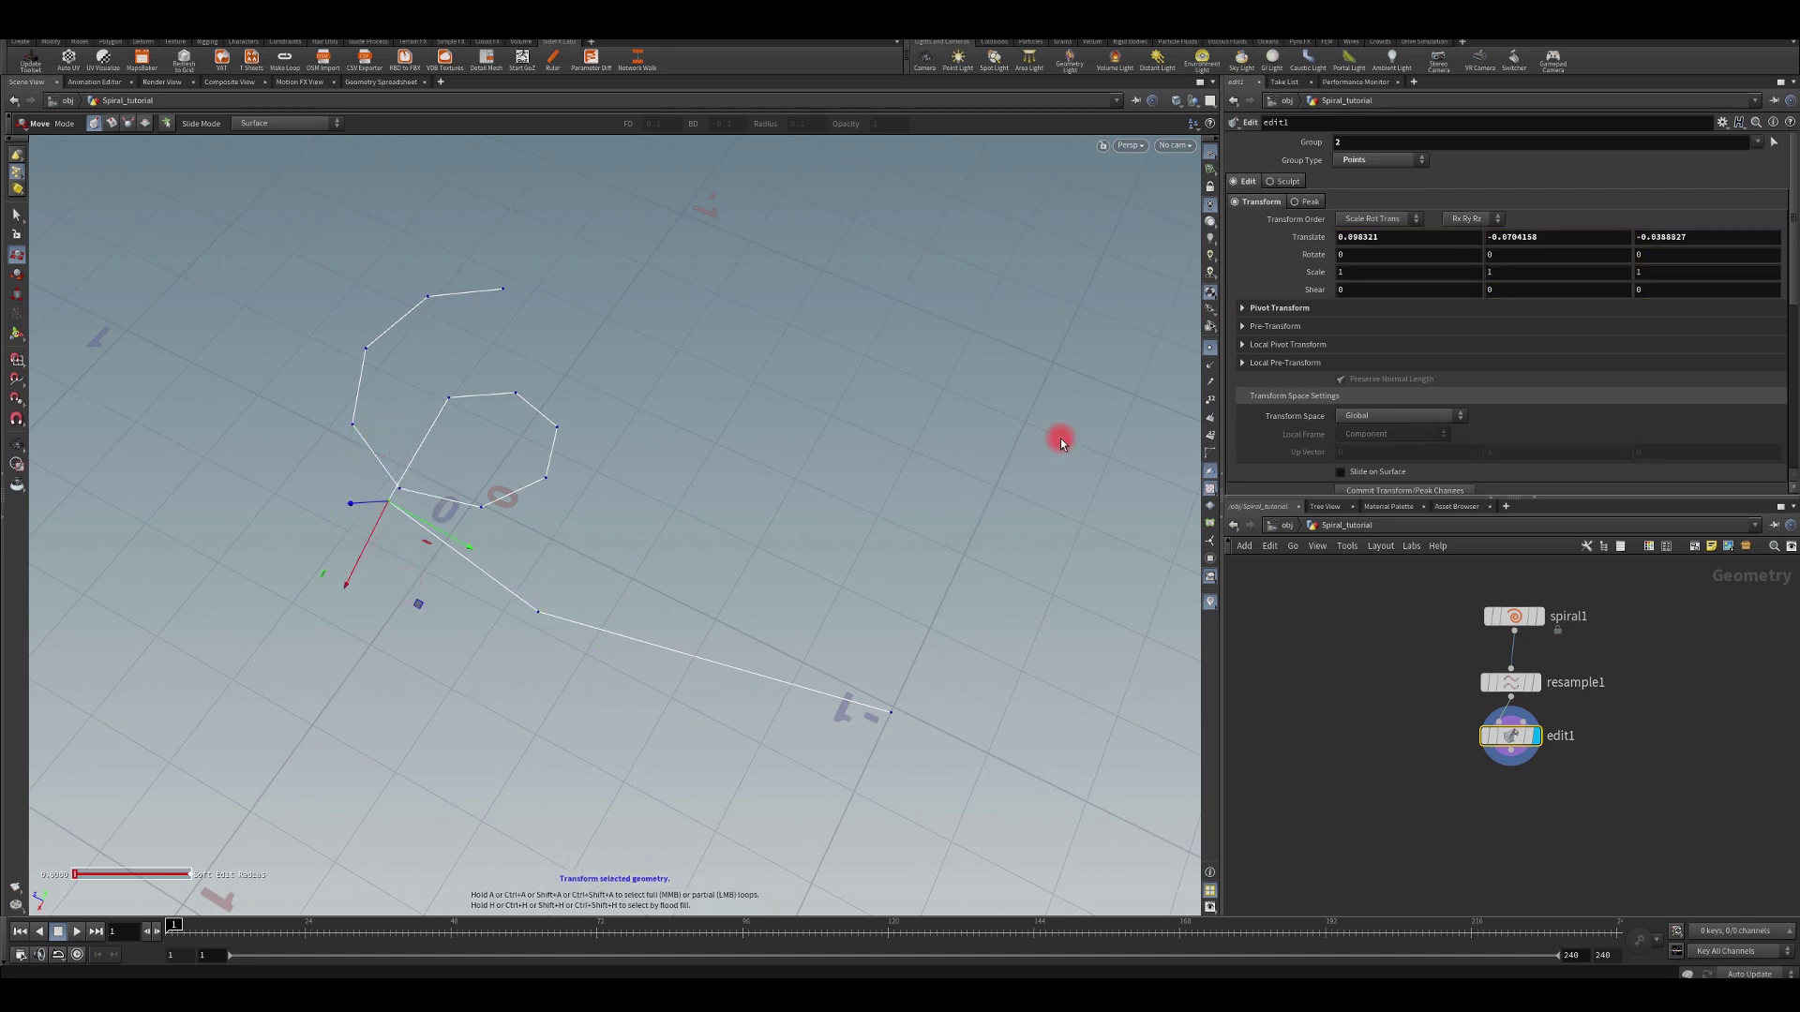
{"action": "middle_click", "coordinate": [1526, 237], "text": "ctrl"}
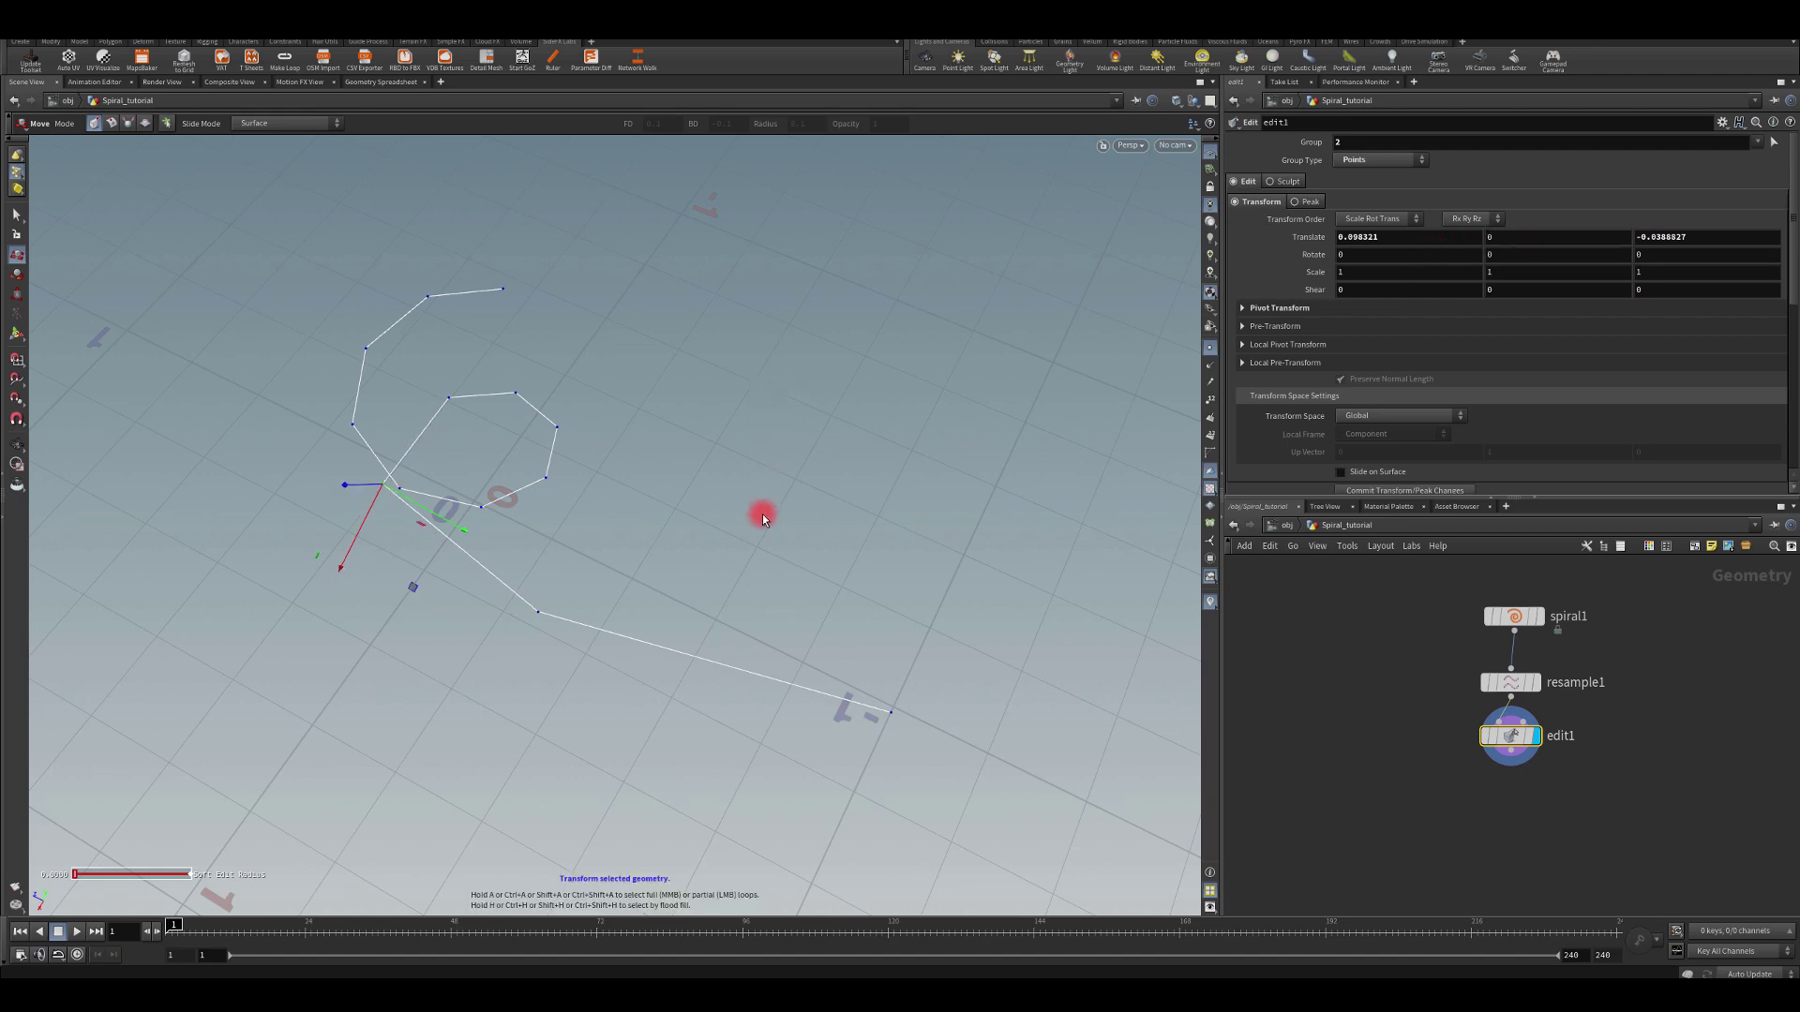
{"action": "key", "text": "Escape"}
{"action": "left_click_drag", "start_coordinate": [728, 530], "coordinate": [788, 491]}
{"action": "key", "text": "t"}
{"action": "left_click_drag", "start_coordinate": [447, 591], "coordinate": [498, 578]}
{"action": "key", "text": "Escape"}
{"action": "left_click_drag", "start_coordinate": [698, 478], "coordinate": [526, 526]}
{"action": "key", "text": "t"}
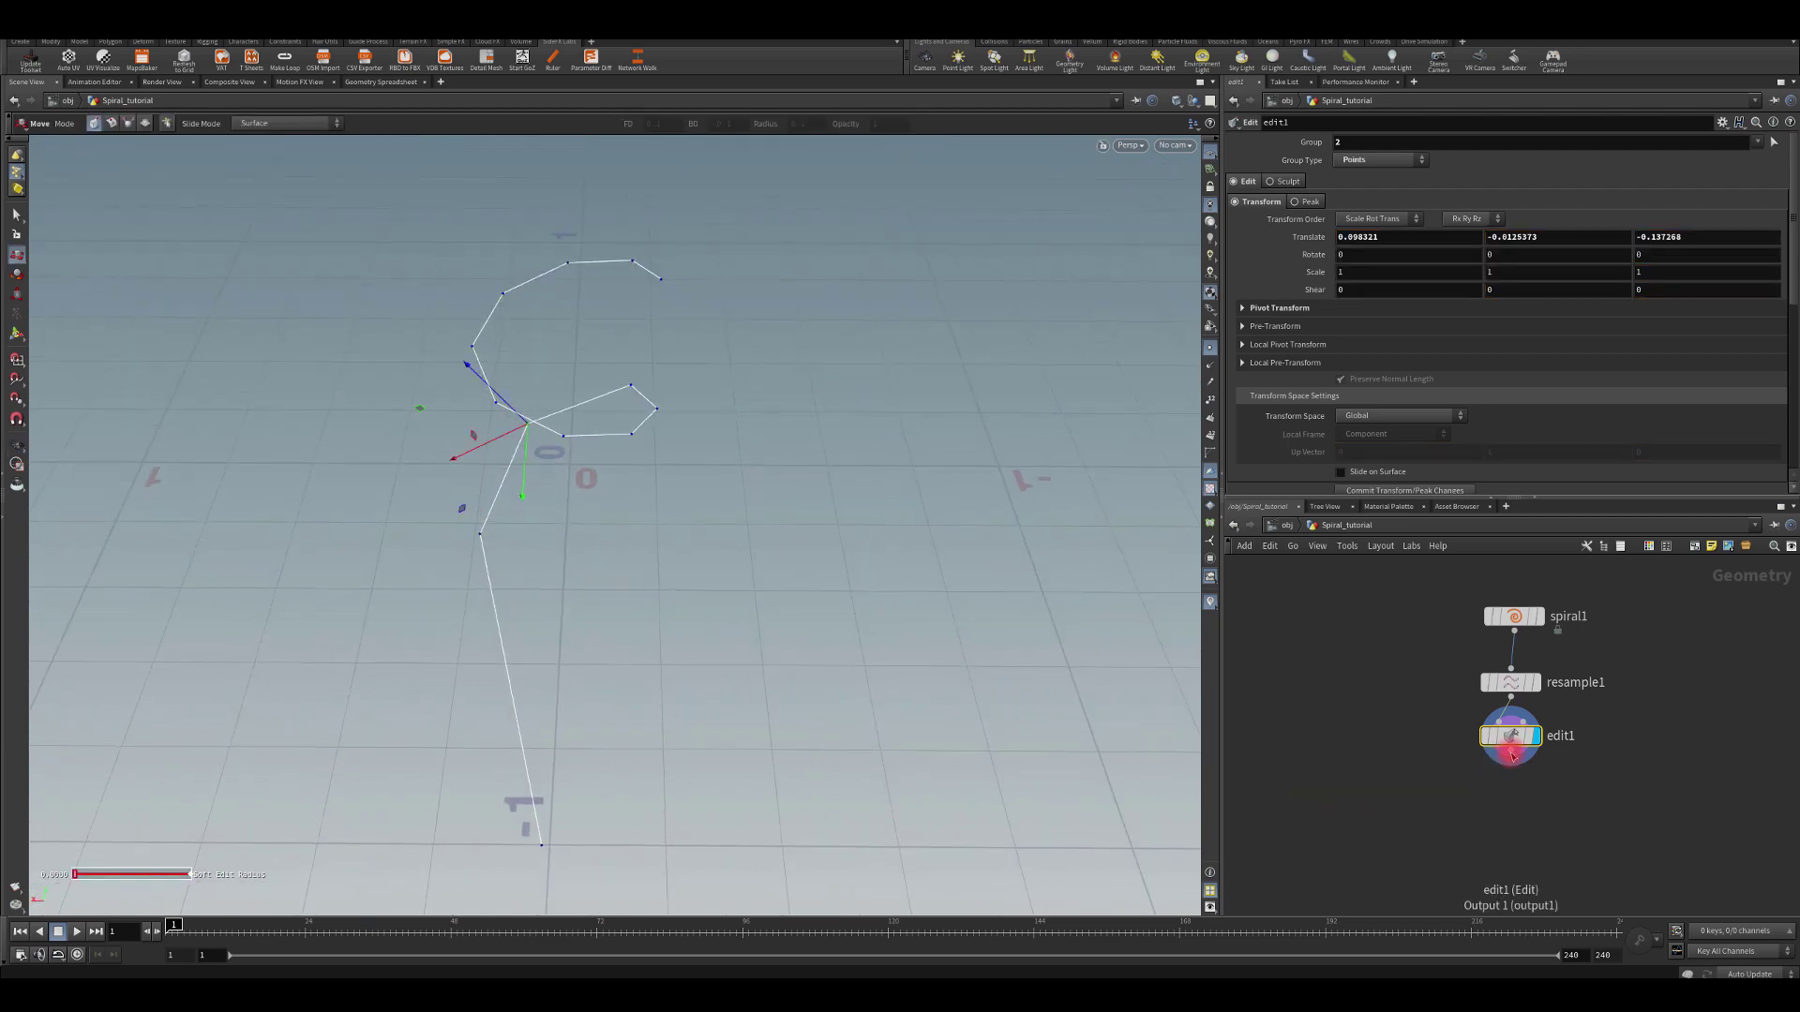
{"action": "key", "text": "Tab"}
Step: Add a displayed resample2 after edit1 as Subdivision Curves with 100 segments
{"action": "type", "text": "resa"}
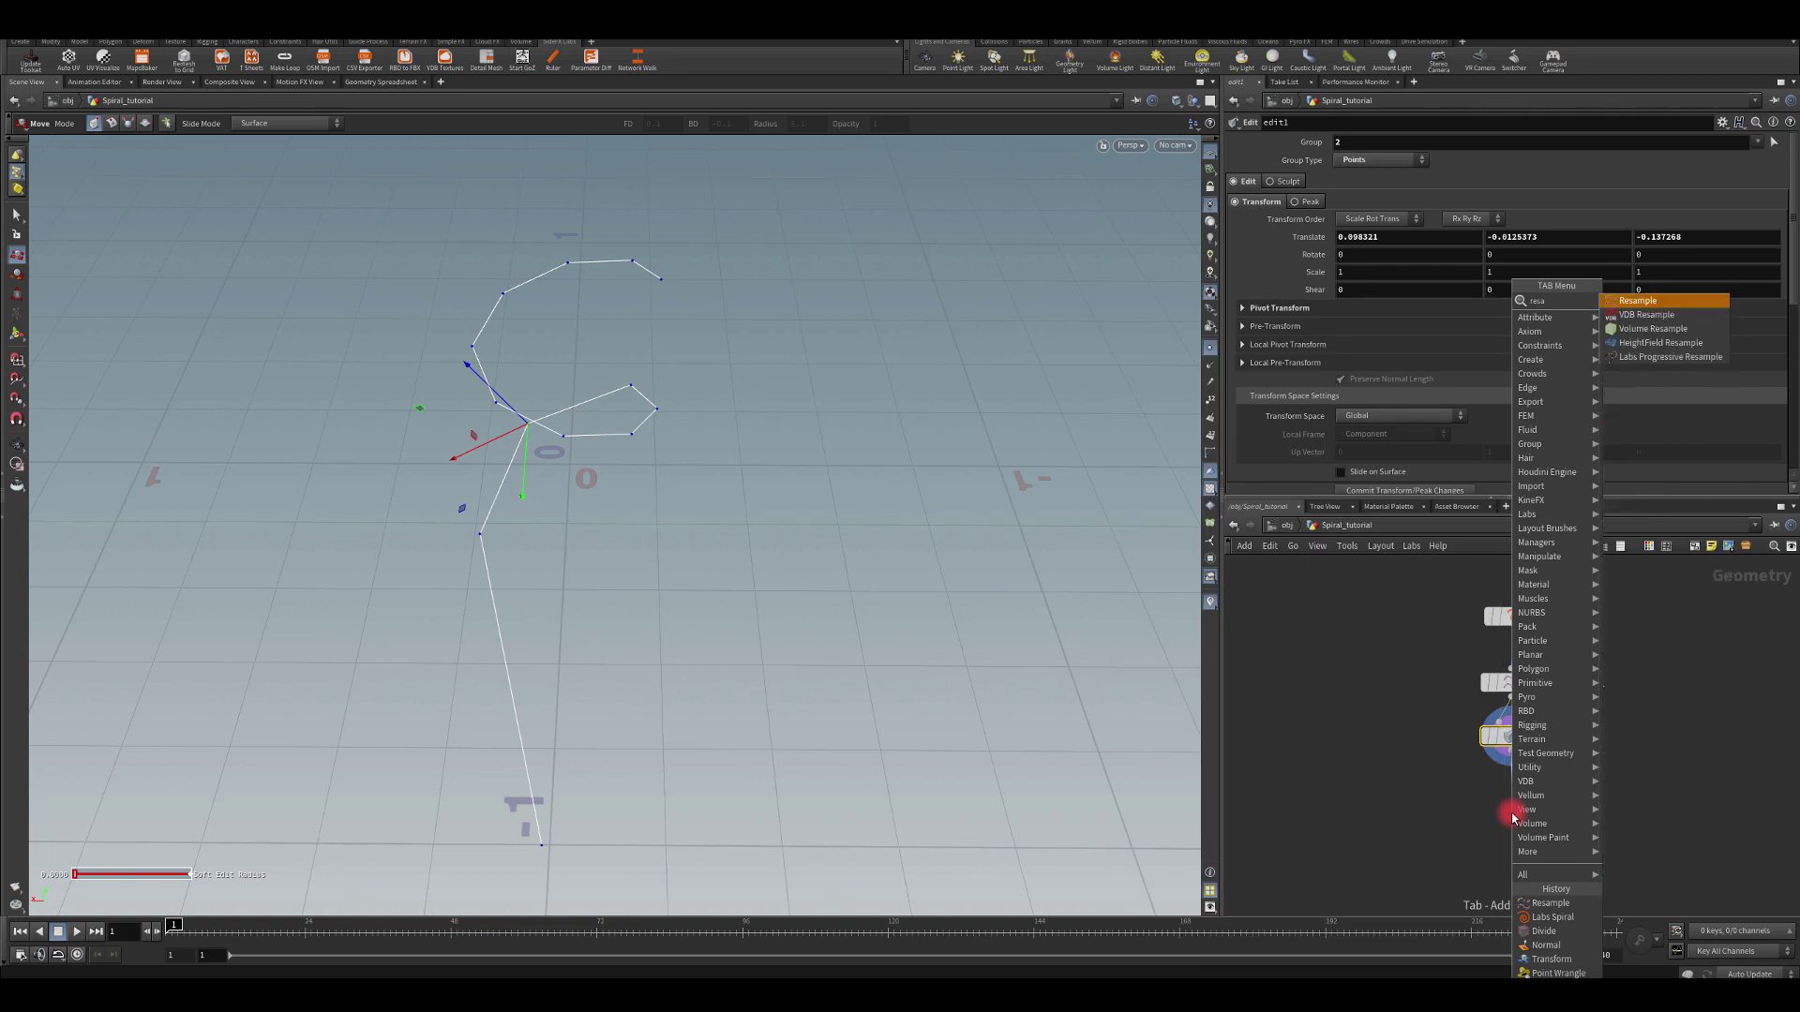
{"action": "key", "text": "Return"}
{"action": "left_click", "coordinate": [1513, 814]}
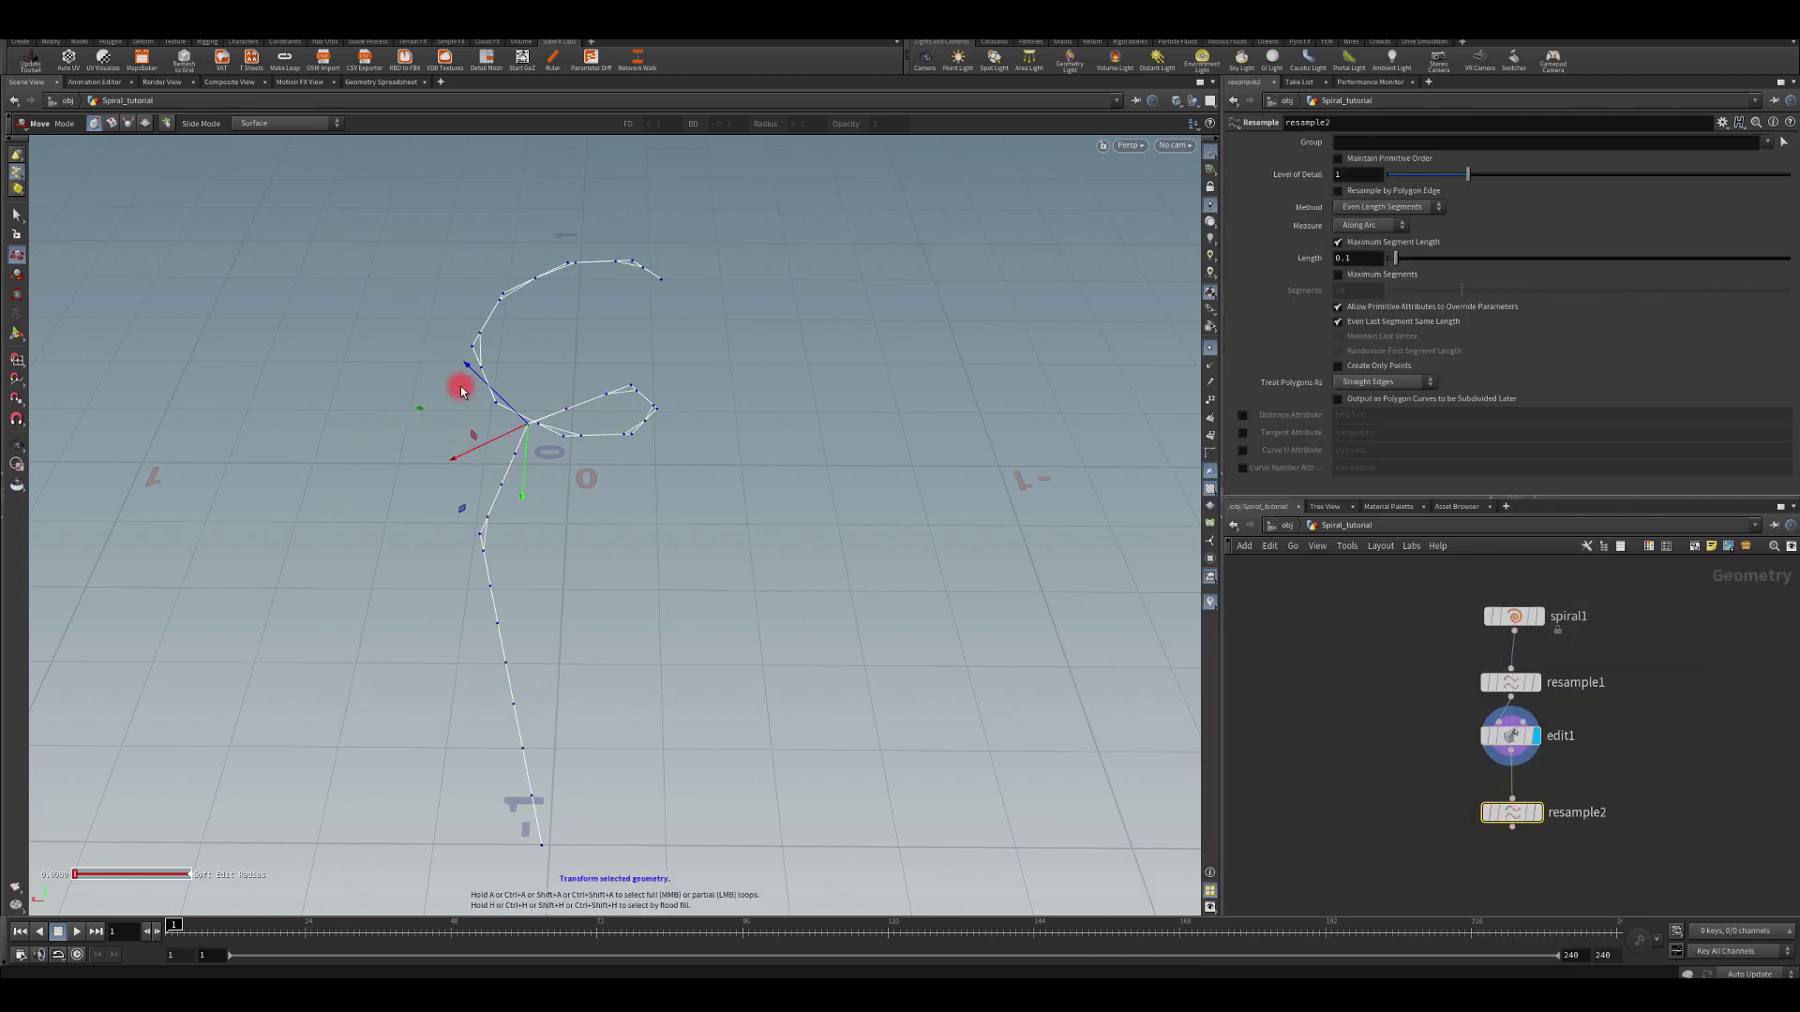
{"action": "left_click", "coordinate": [1537, 813]}
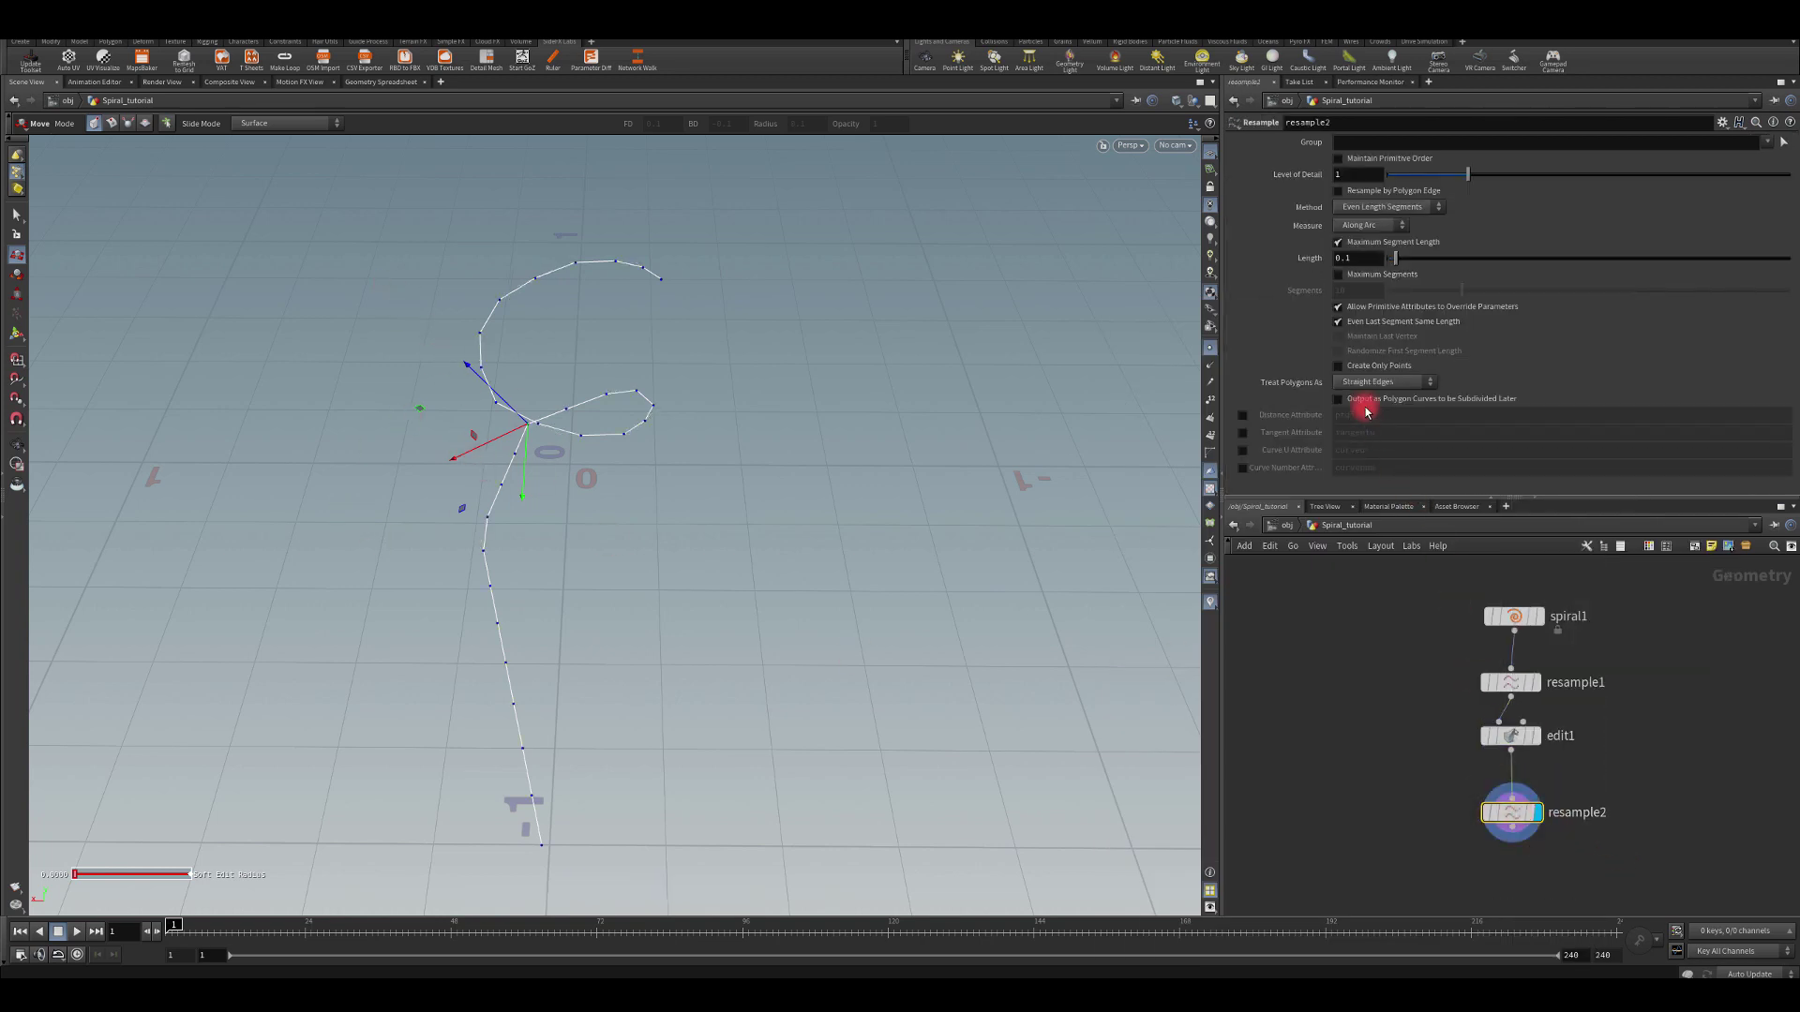
{"action": "left_click", "coordinate": [1355, 384]}
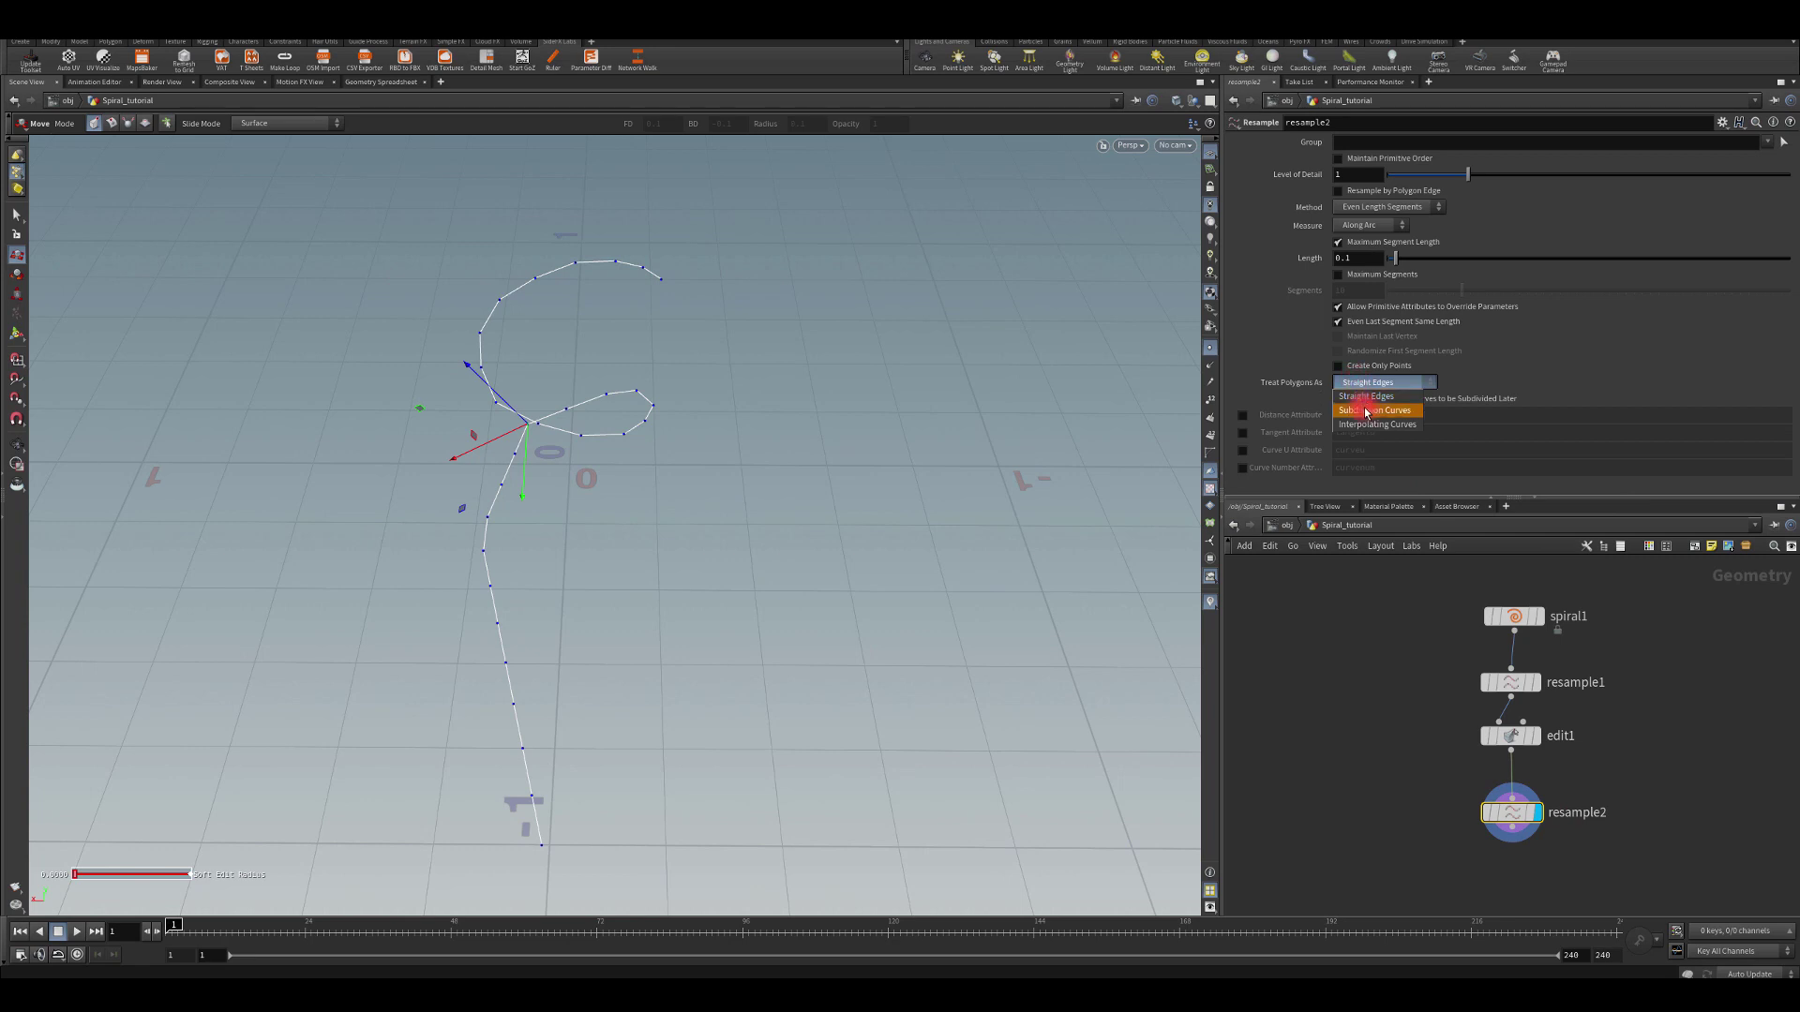
{"action": "left_click", "coordinate": [1367, 411]}
{"action": "left_click", "coordinate": [1350, 274]}
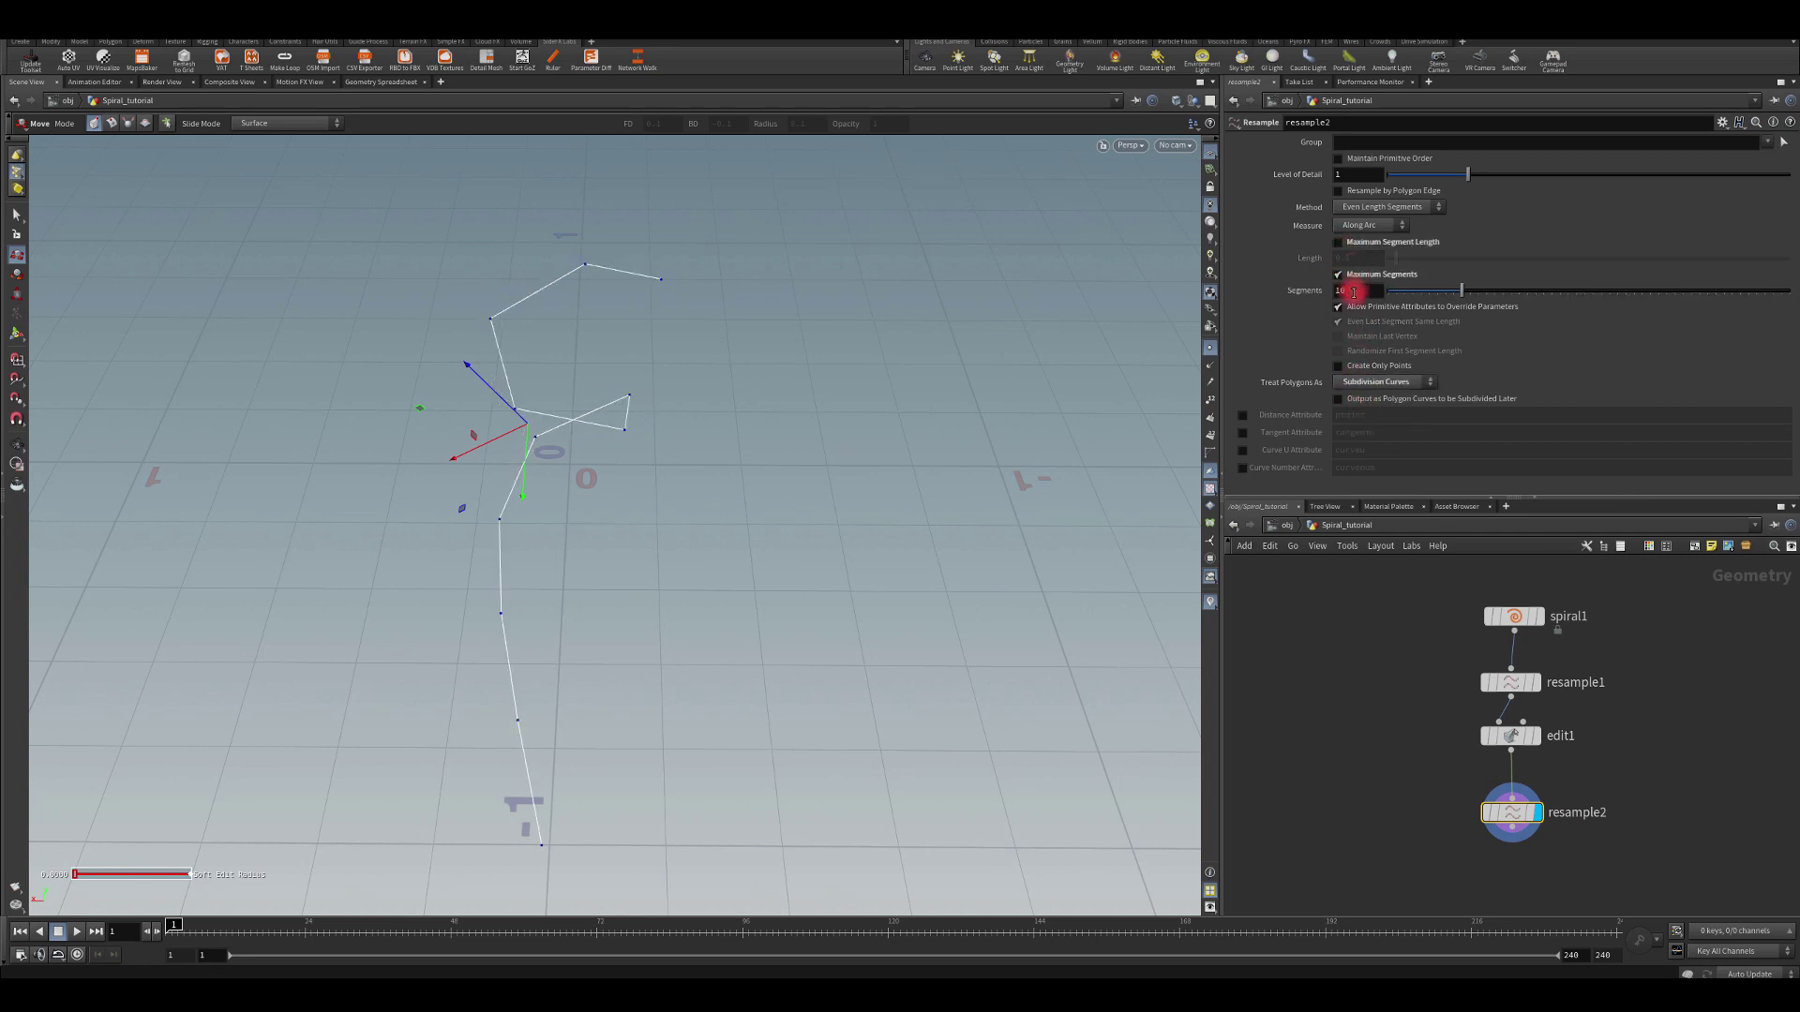
{"action": "left_click", "coordinate": [1358, 290]}
{"action": "type", "text": "100"}
{"action": "key", "text": "Return"}
Step: Orbit around the smoothed curl from several angles and shift the network to make room
{"action": "key", "text": "Escape"}
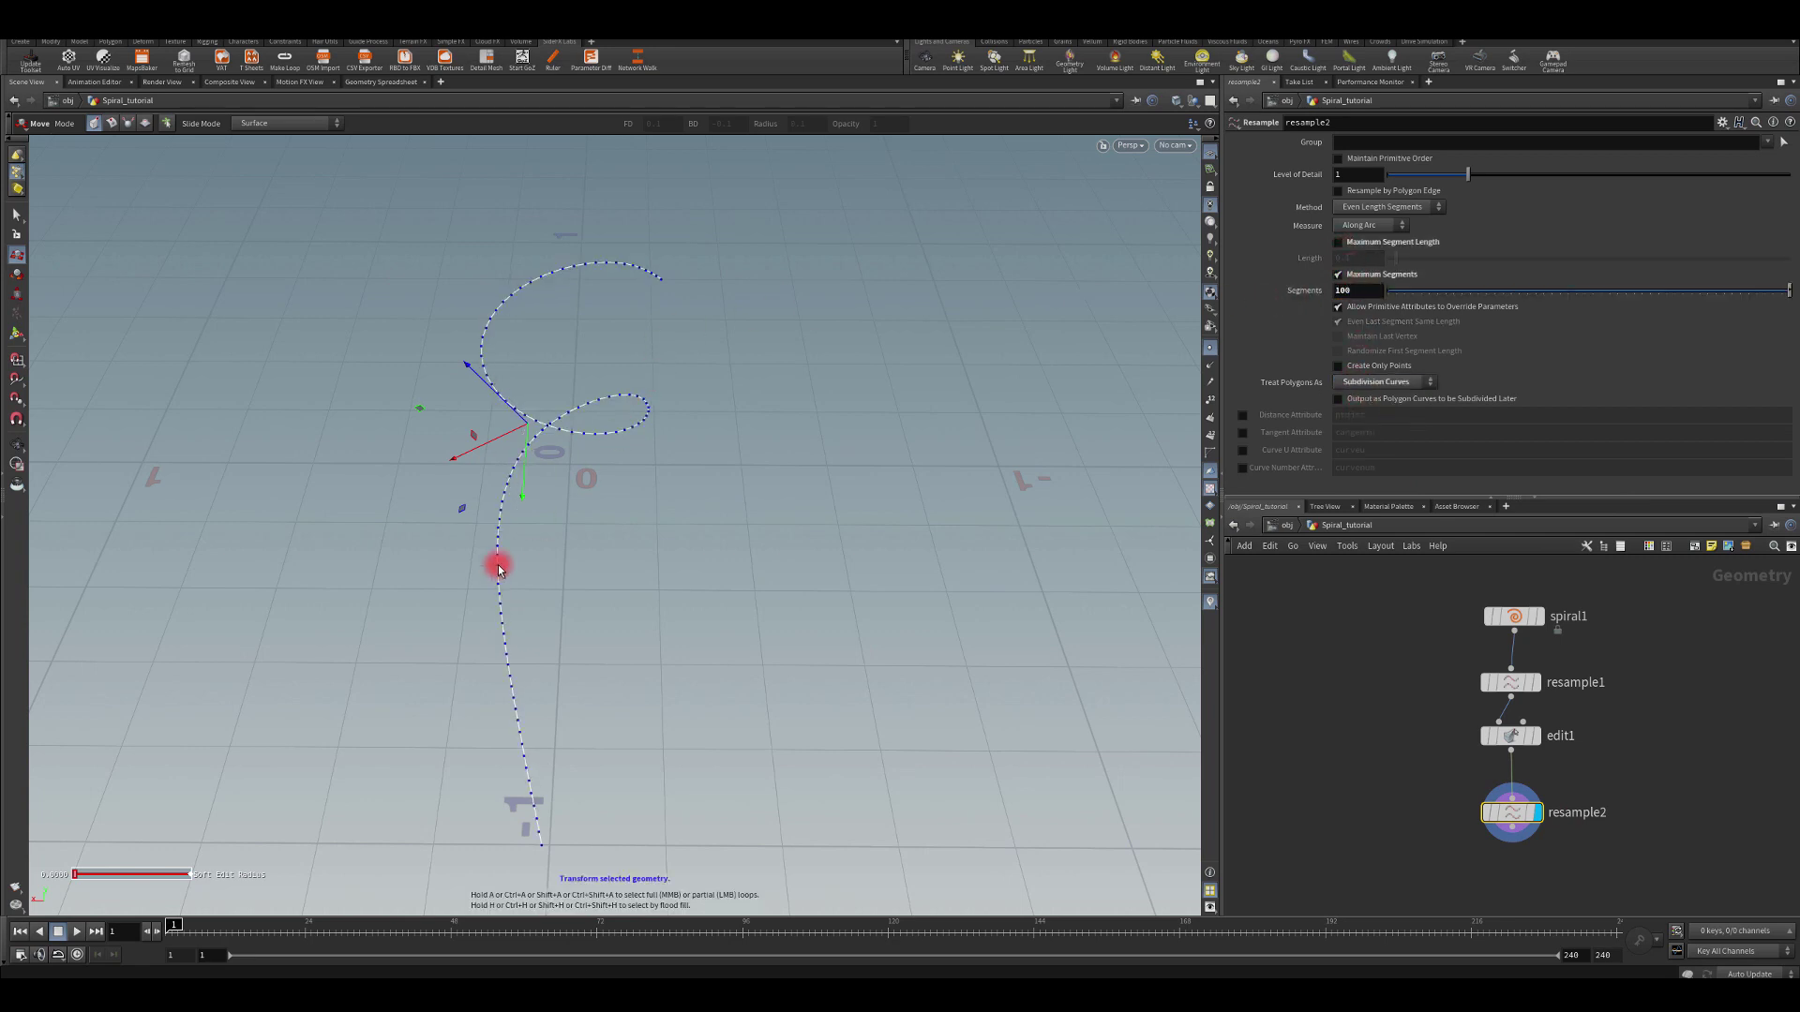
{"action": "left_click_drag", "start_coordinate": [494, 563], "coordinate": [672, 821]}
{"action": "key", "text": "t"}
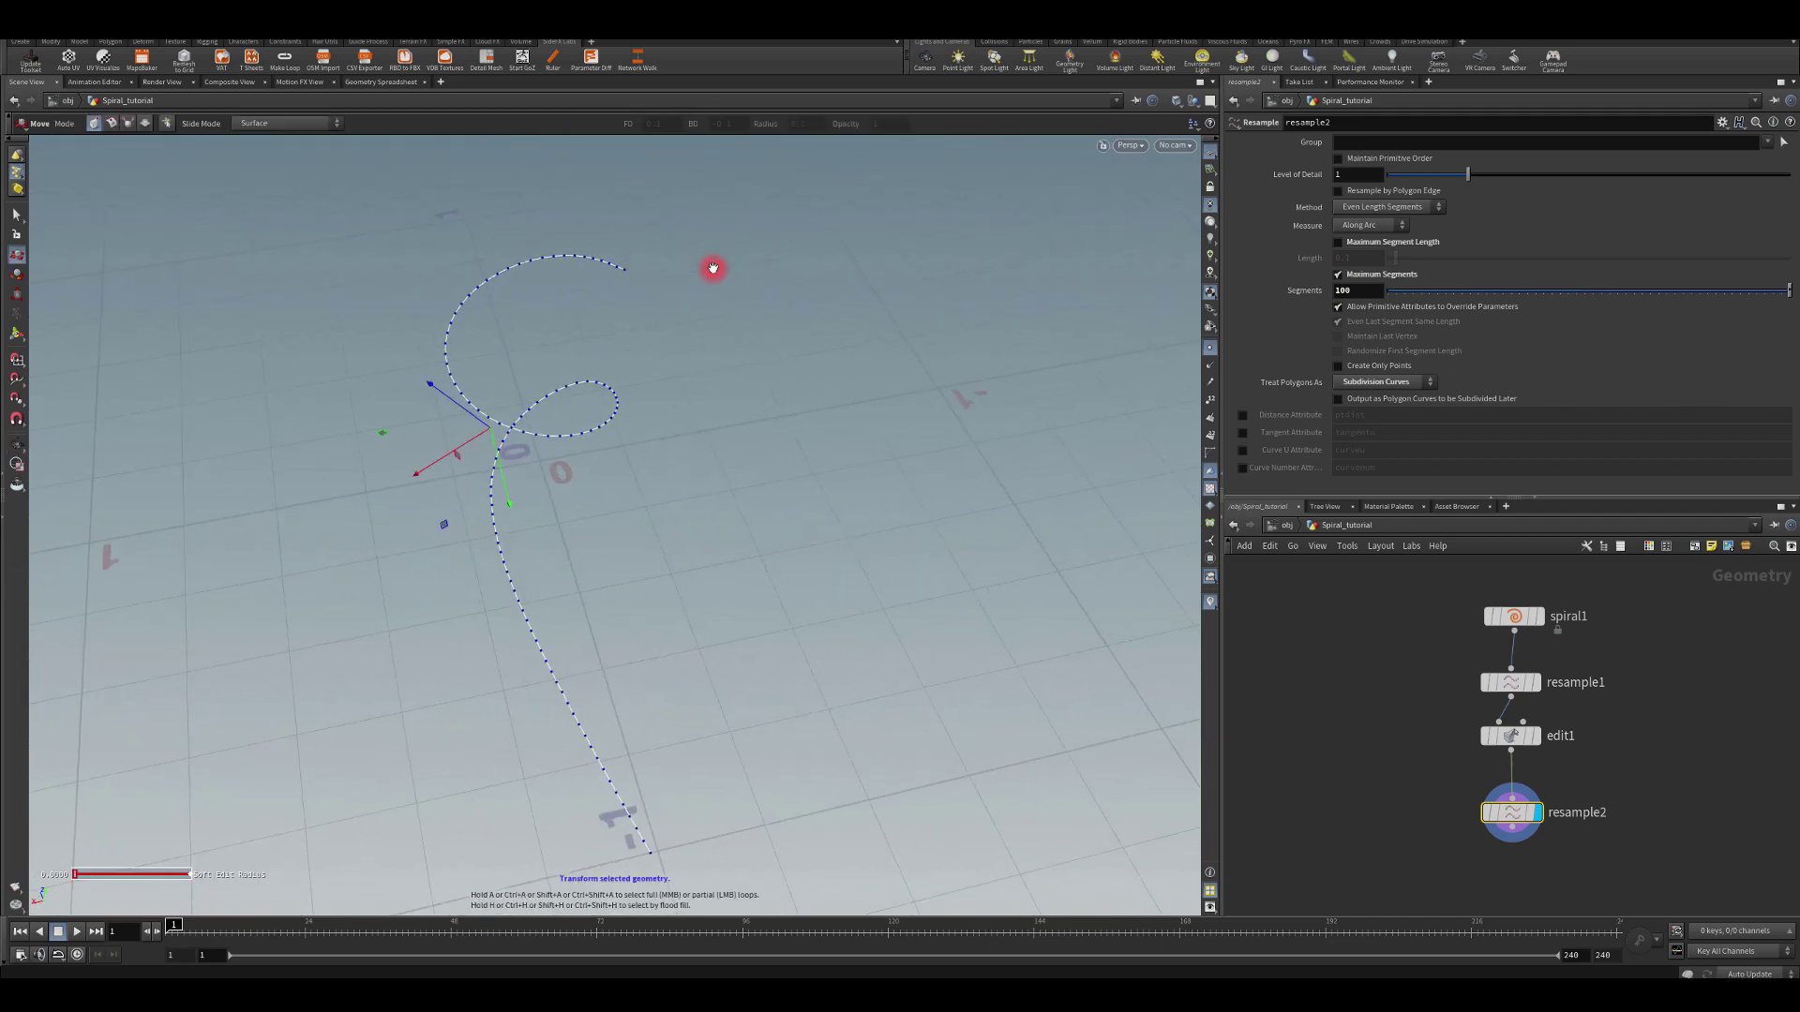
{"action": "key", "text": "Escape"}
{"action": "left_click_drag", "start_coordinate": [712, 269], "coordinate": [900, 526]}
{"action": "key", "text": "t"}
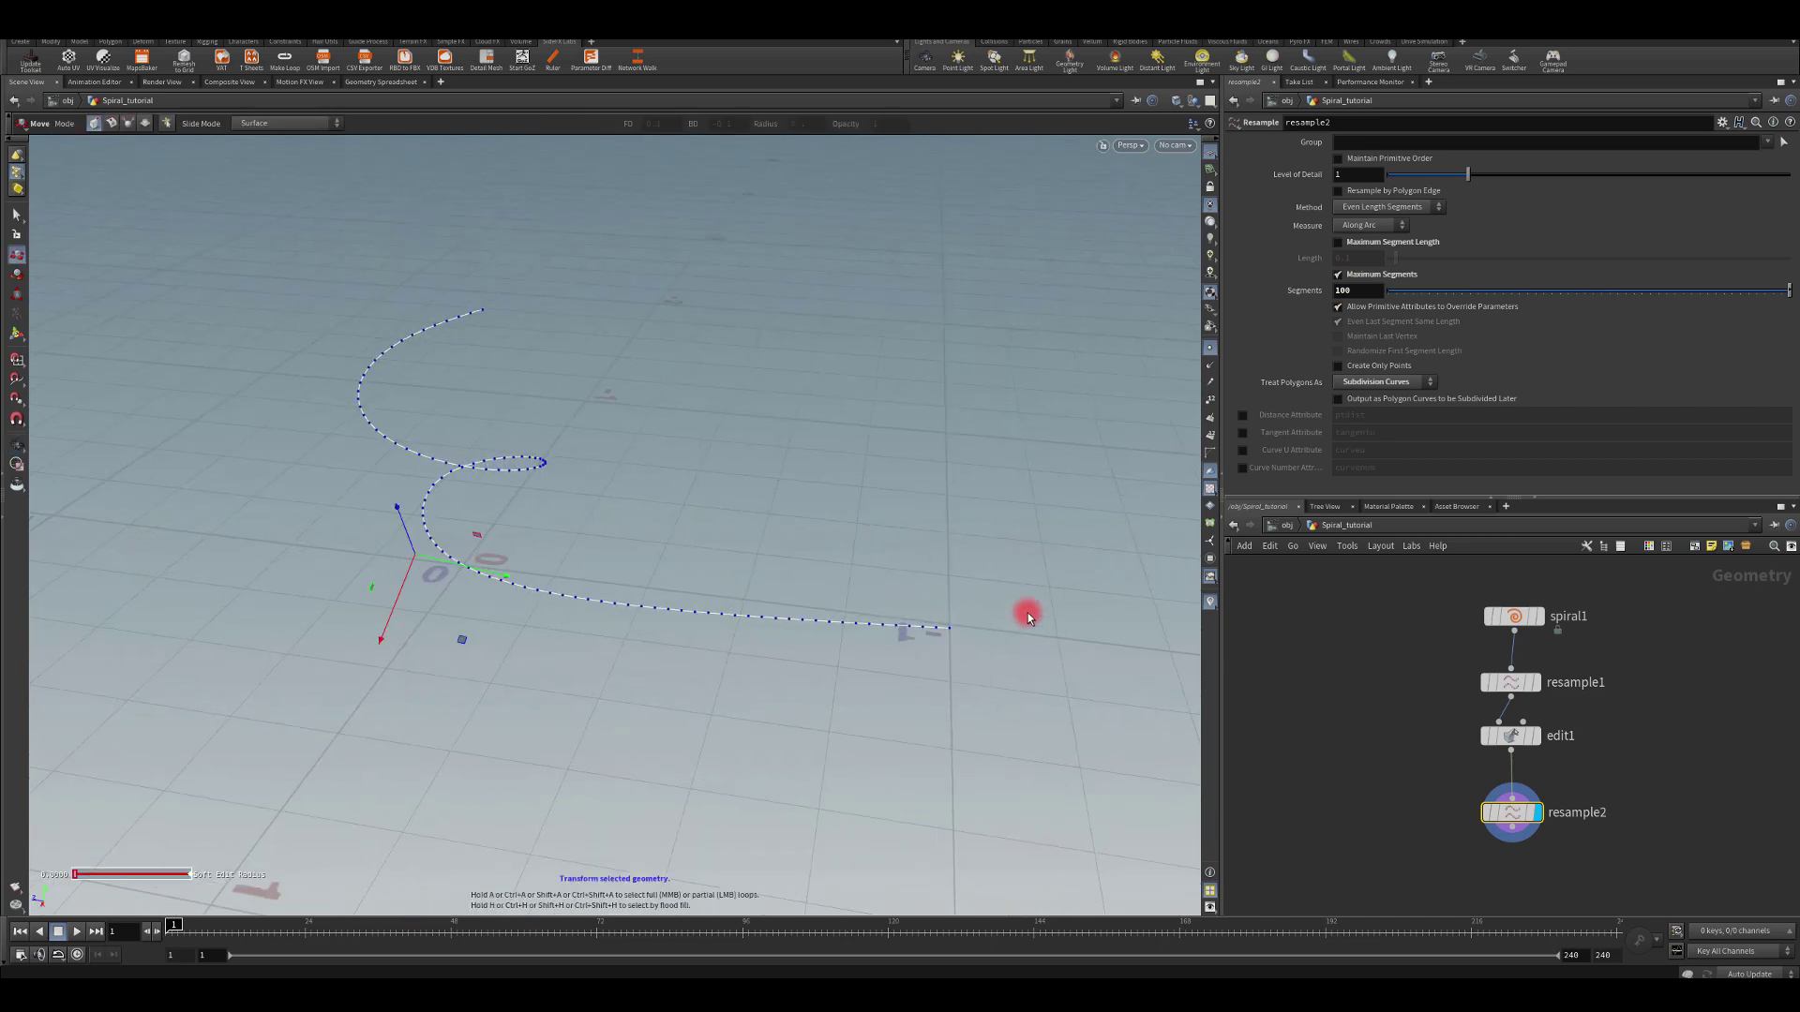
{"action": "left_click_drag", "start_coordinate": [1028, 616], "coordinate": [934, 606]}
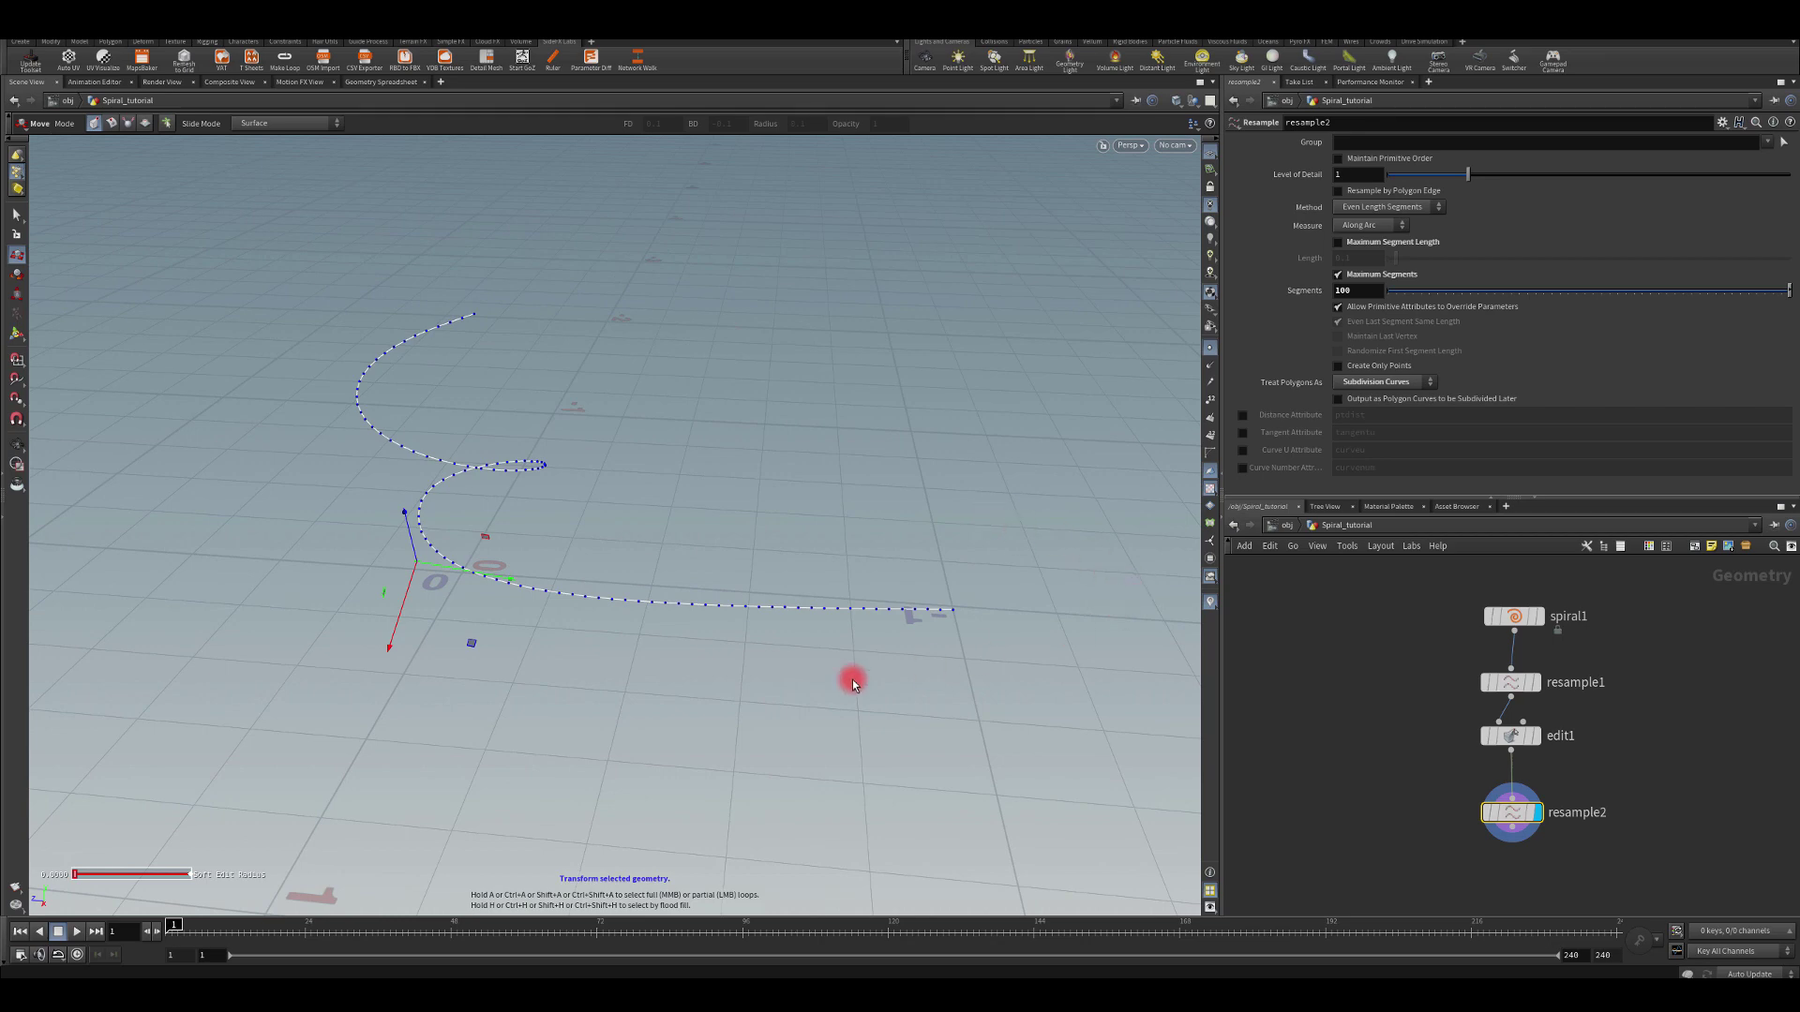
{"action": "key", "text": "Escape"}
{"action": "left_click_drag", "start_coordinate": [897, 308], "coordinate": [750, 403]}
{"action": "key", "text": "t"}
{"action": "middle_click_drag", "start_coordinate": [1389, 795], "coordinate": [1339, 682]}
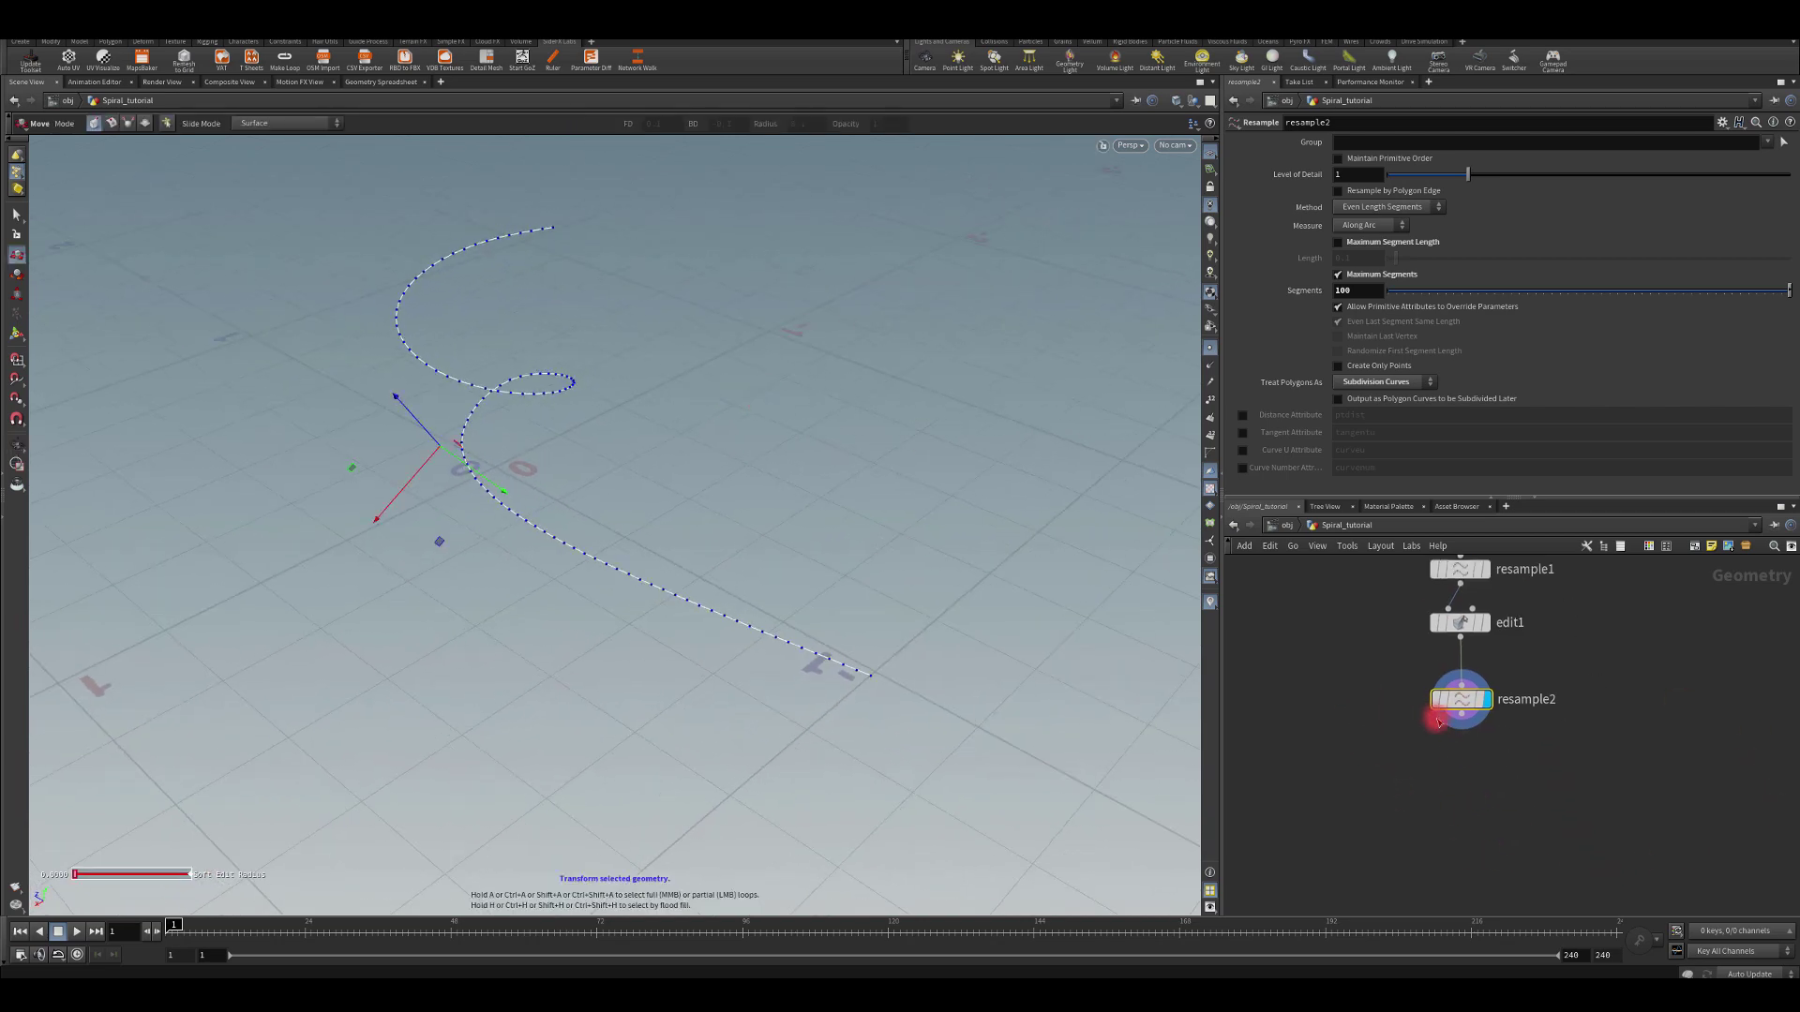
Step: Add a Sweep node below resample2 and display its result
{"action": "key", "text": "Tab"}
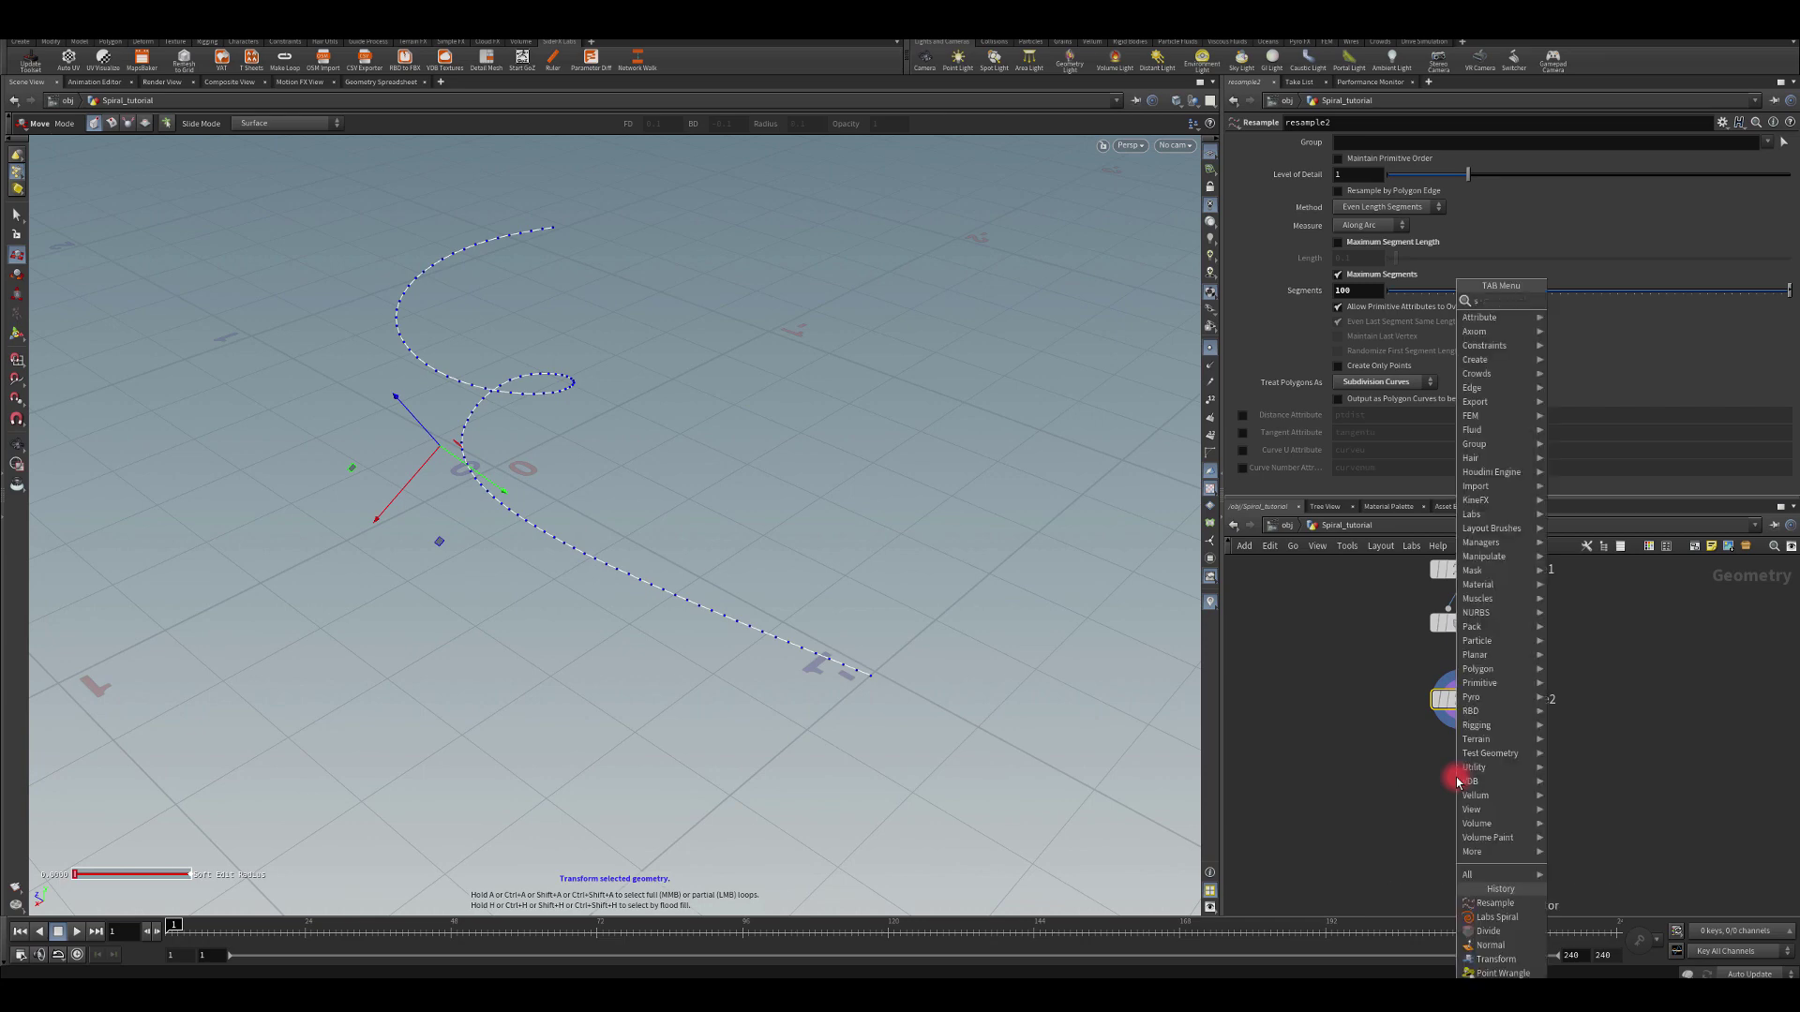
{"action": "type", "text": "swee"}
{"action": "key", "text": "Return"}
{"action": "left_click", "coordinate": [1458, 781]}
{"action": "left_click", "coordinate": [1480, 780]}
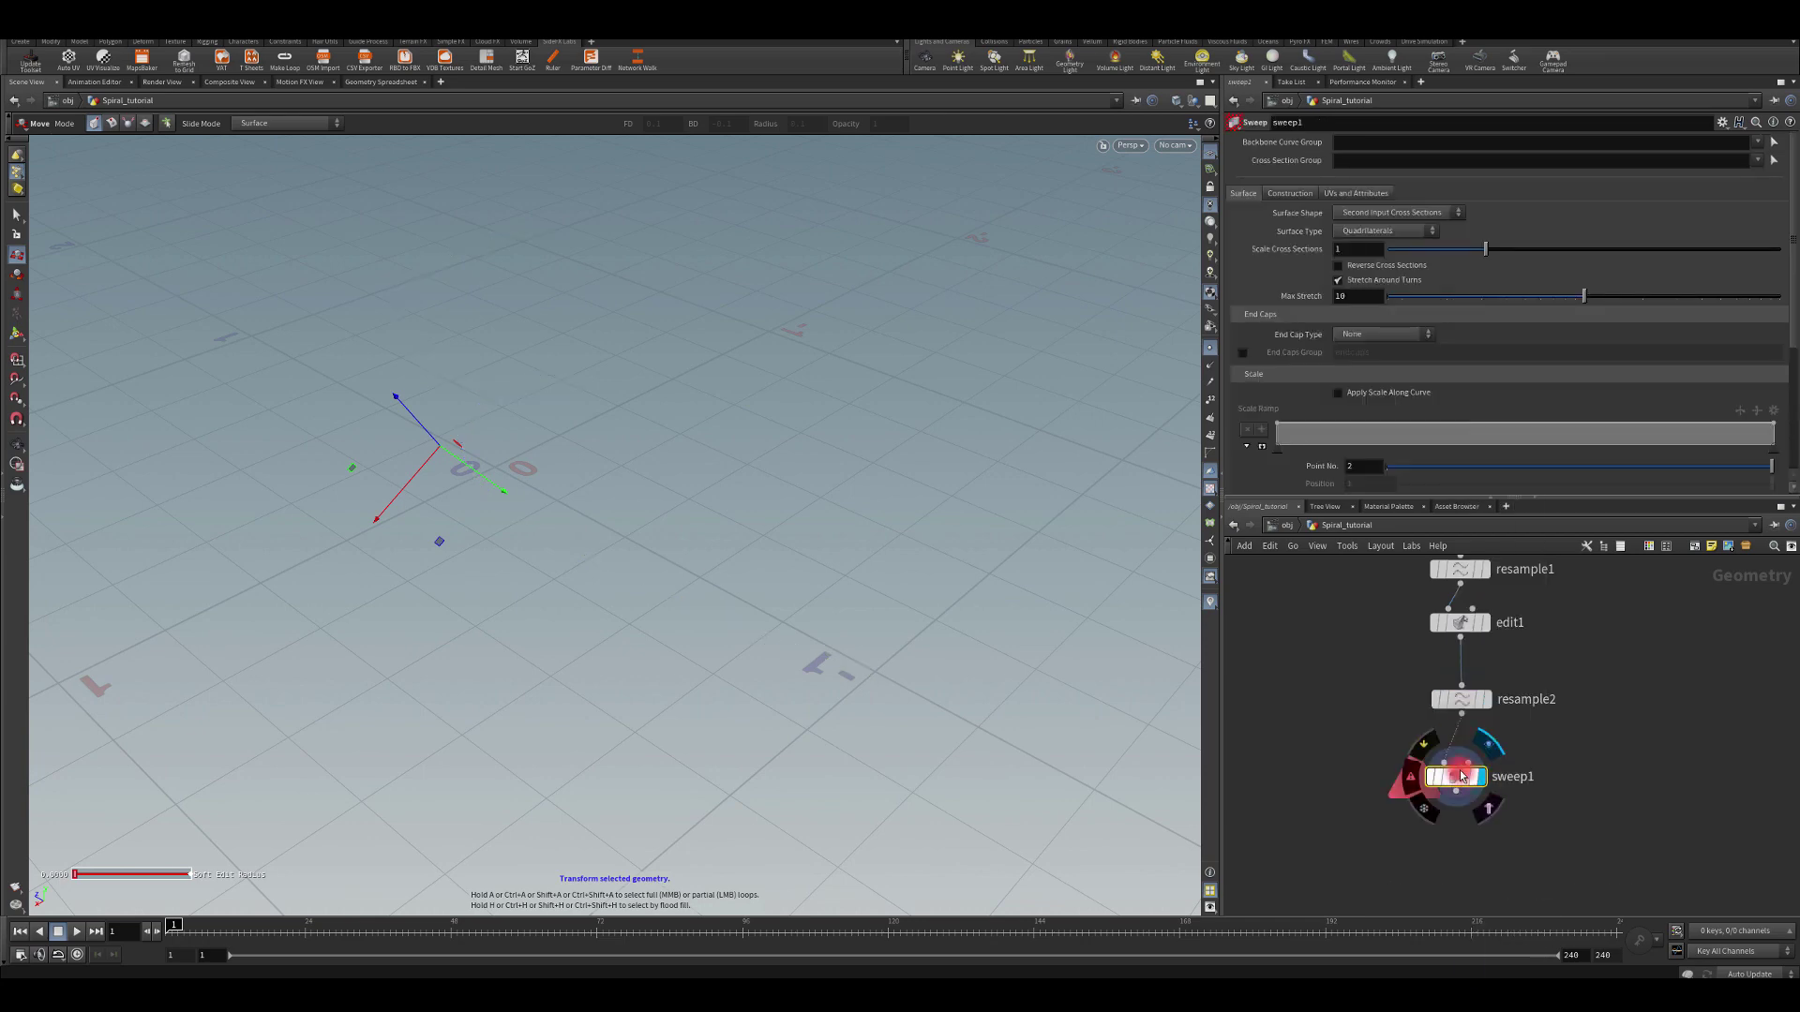
Step: Set the sweep's surface shape to Ribbon with 6 columns
{"action": "left_click", "coordinate": [1337, 215]}
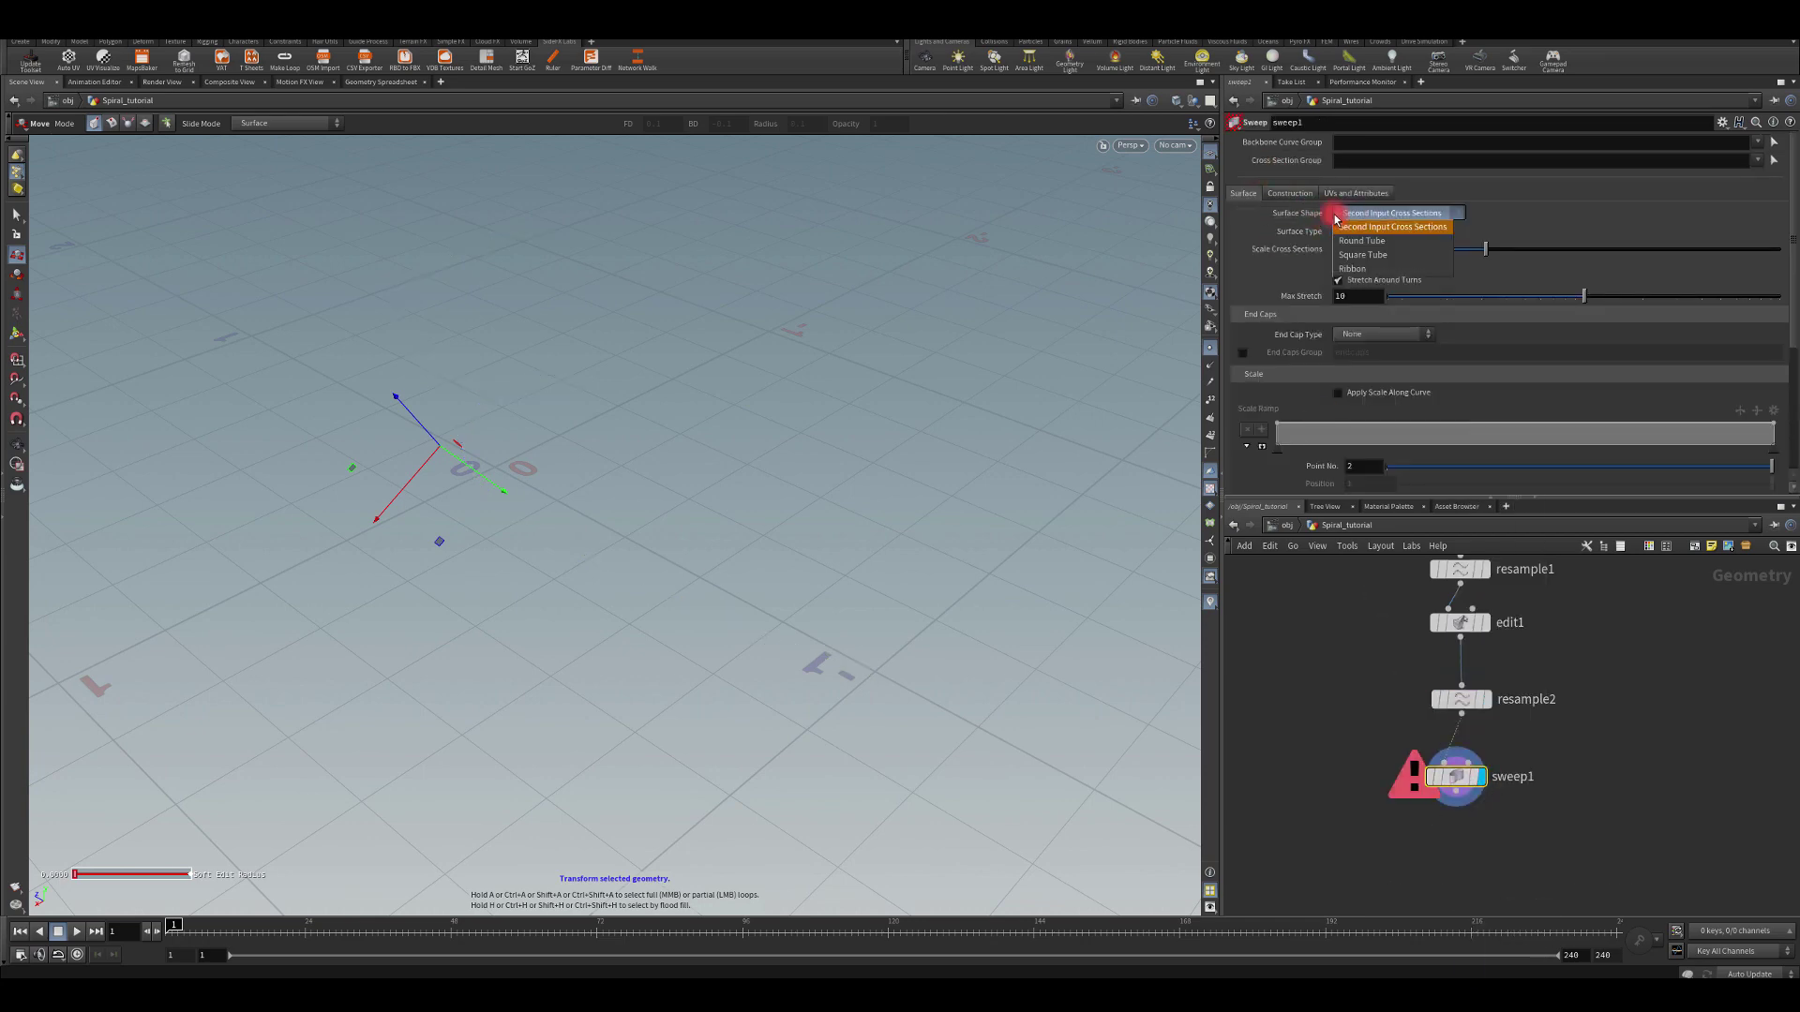
{"action": "left_click", "coordinate": [1350, 269]}
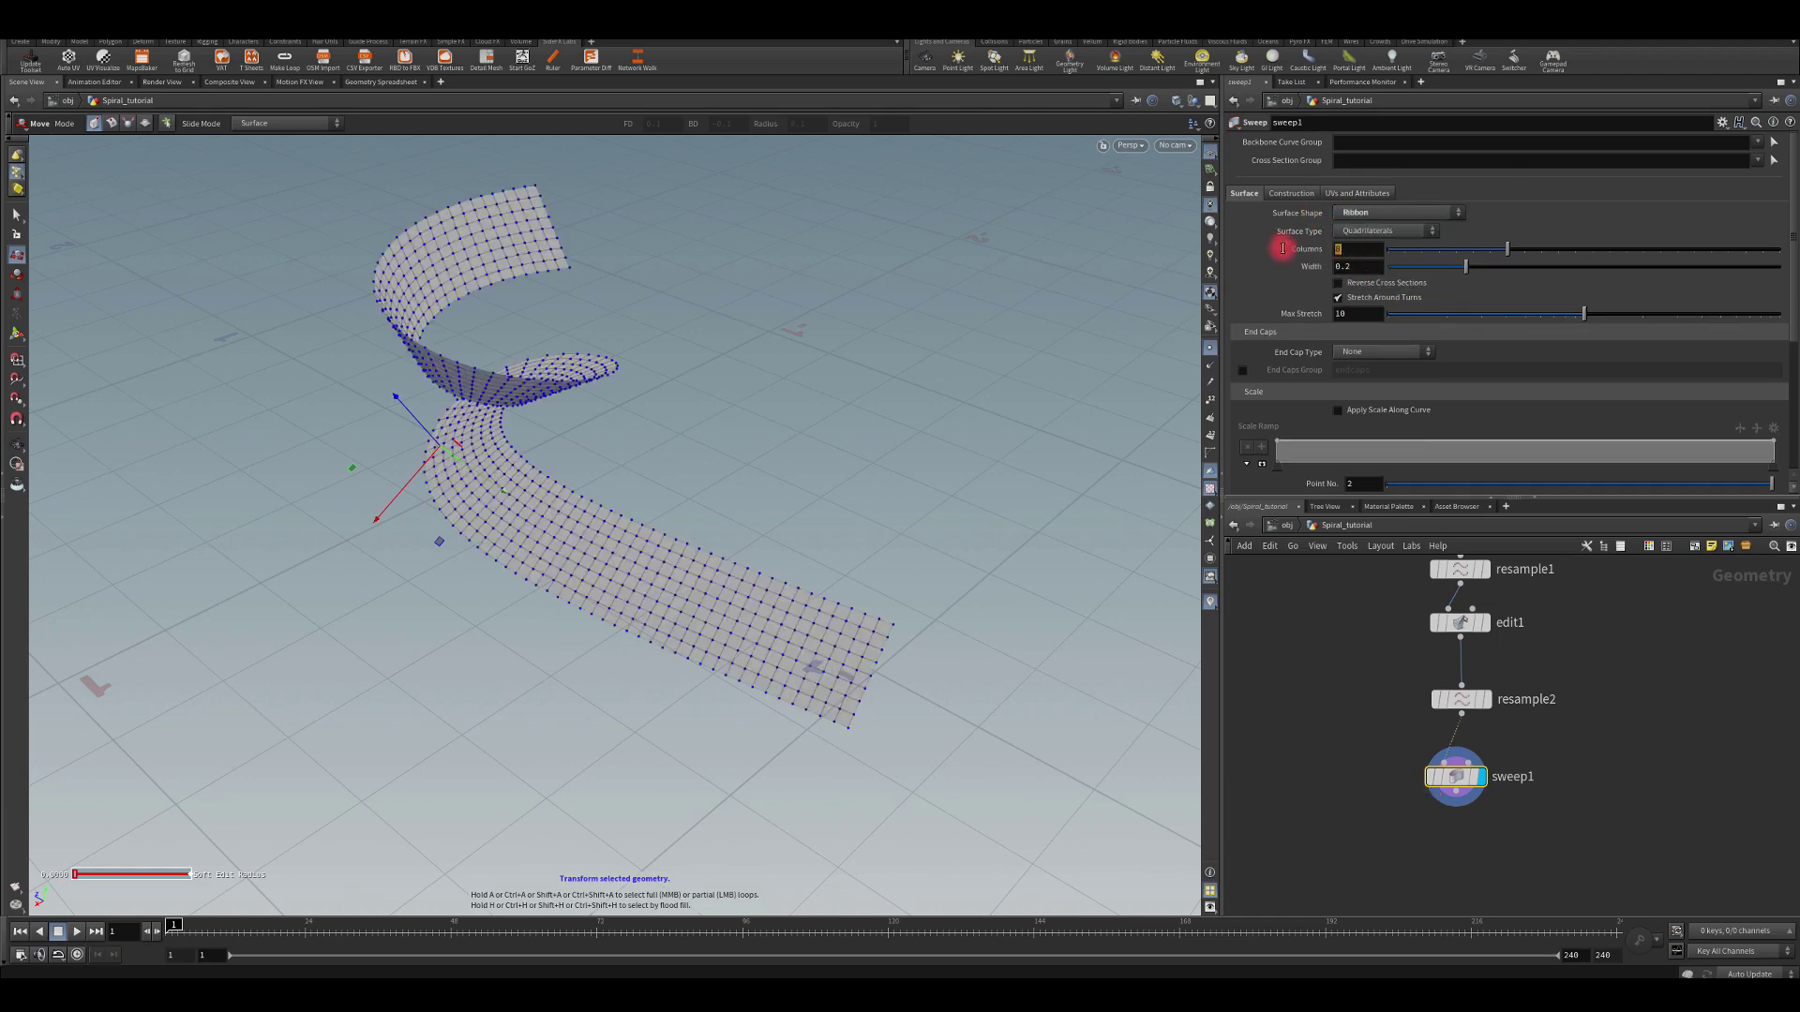
{"action": "left_click_drag", "start_coordinate": [1283, 248], "coordinate": [1257, 271]}
{"action": "type", "text": "6"}
{"action": "key", "text": "Return"}
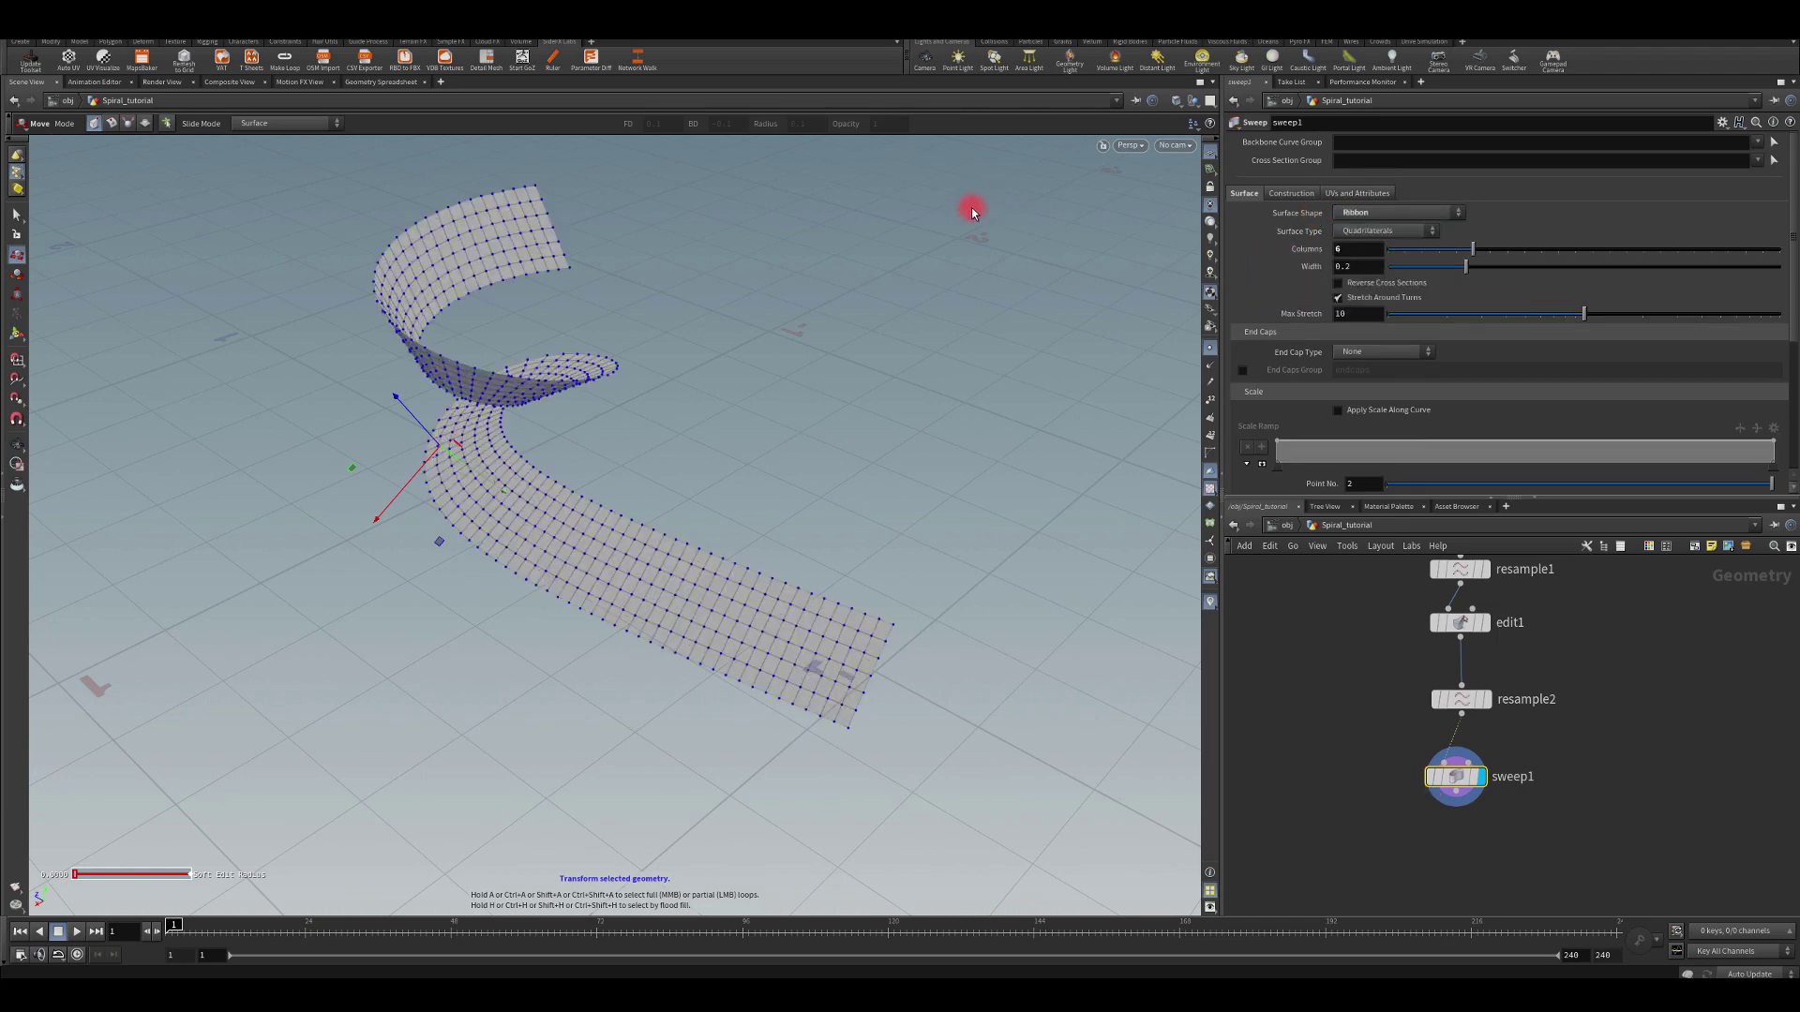
{"action": "left_click_drag", "start_coordinate": [752, 226], "coordinate": [639, 259]}
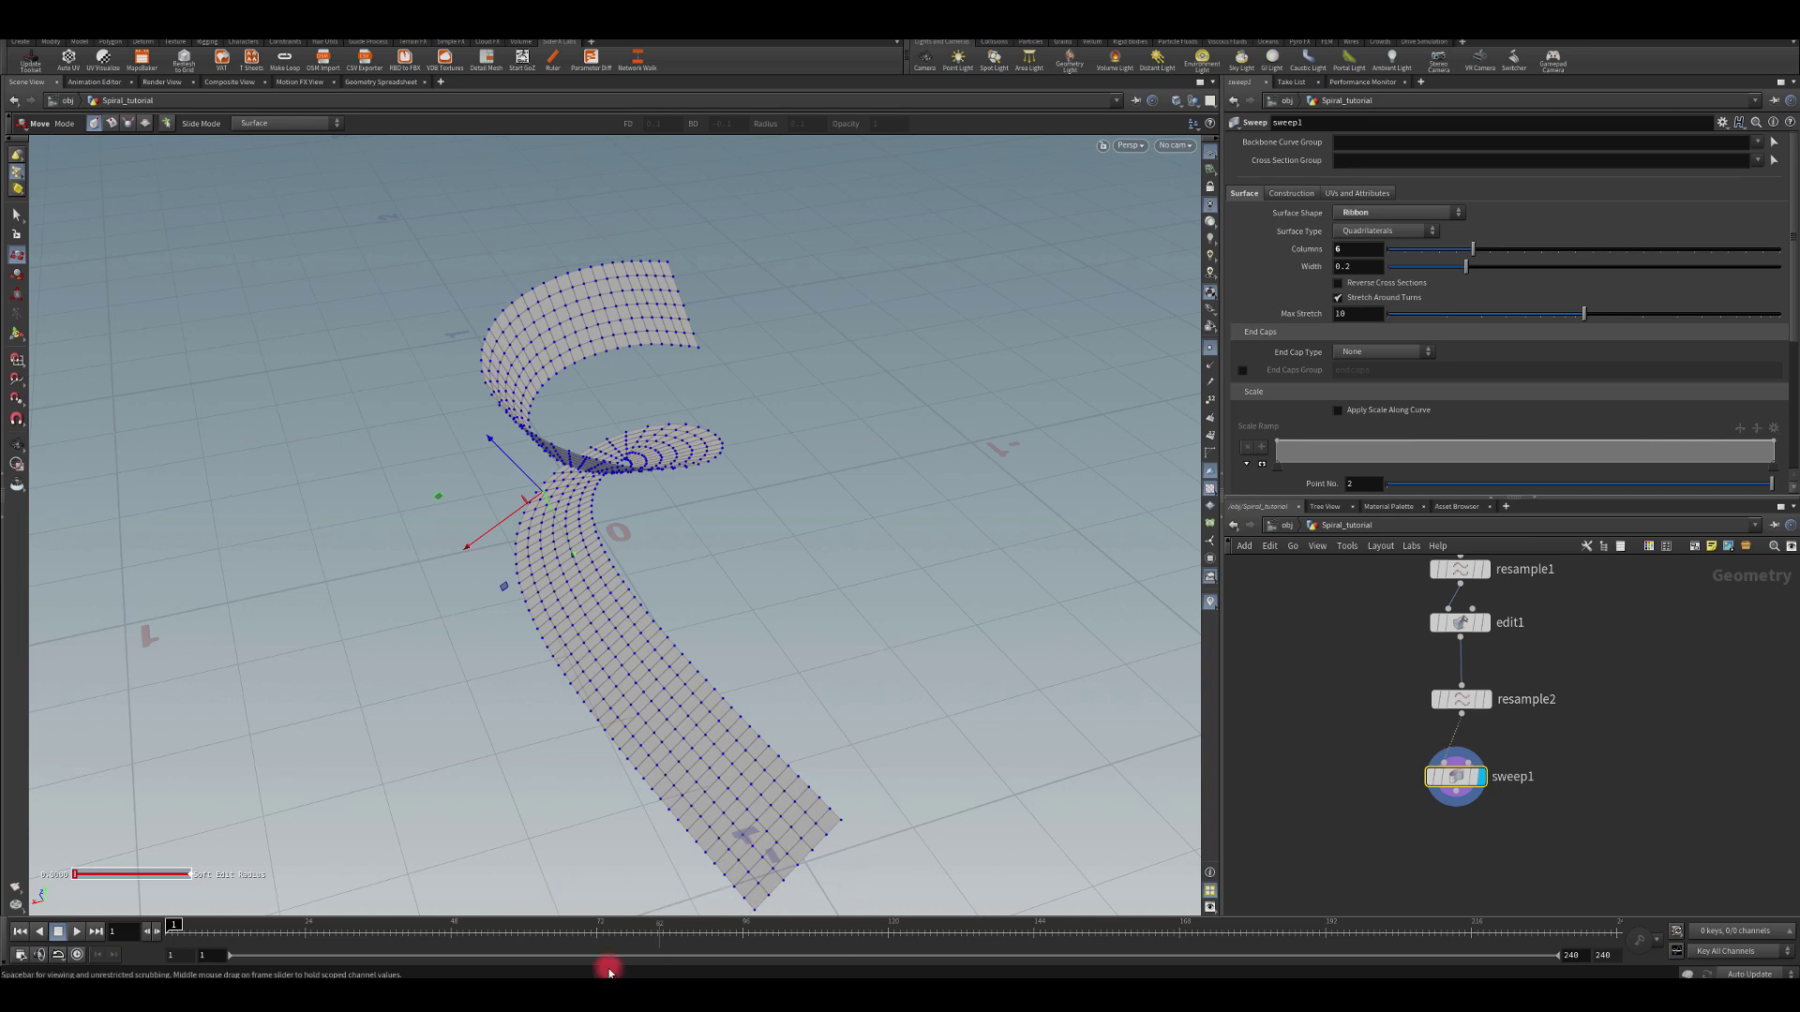
{"action": "left_click_drag", "start_coordinate": [603, 963], "coordinate": [848, 398]}
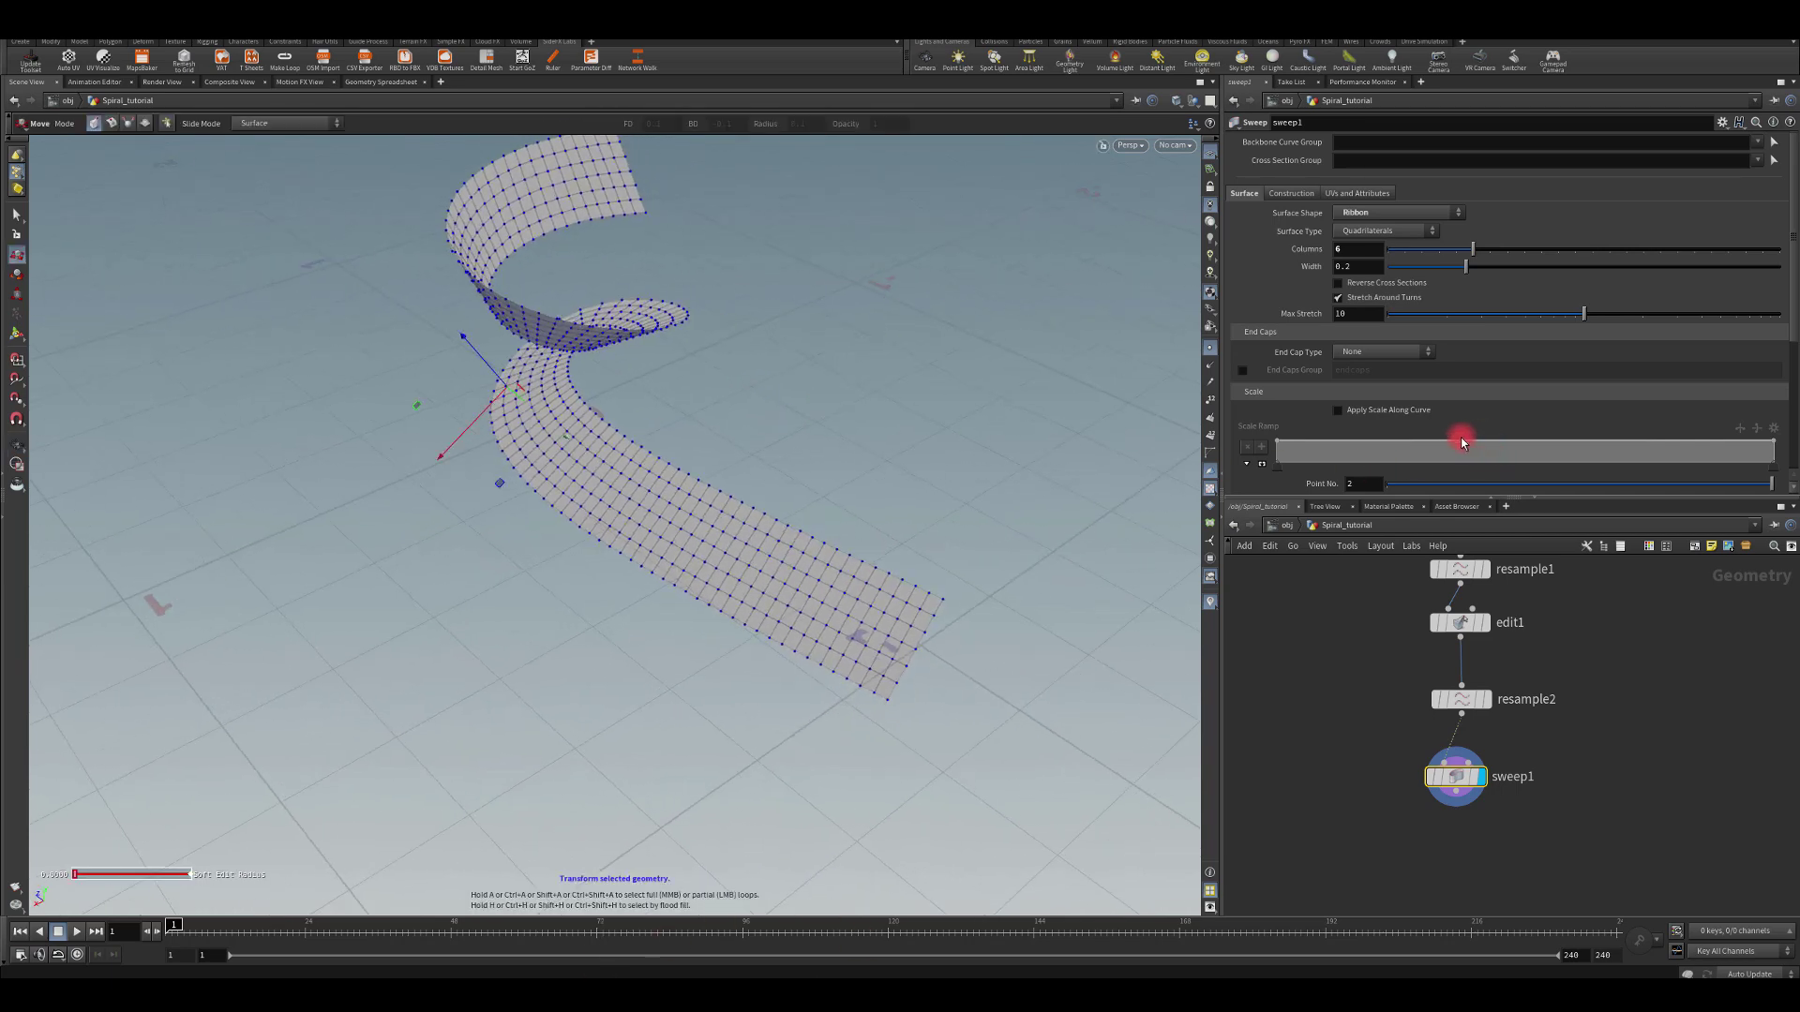
Step: Enable Apply Scale Along Curve and add a scale ramp point at position 0.5
{"action": "left_click", "coordinate": [1339, 410]}
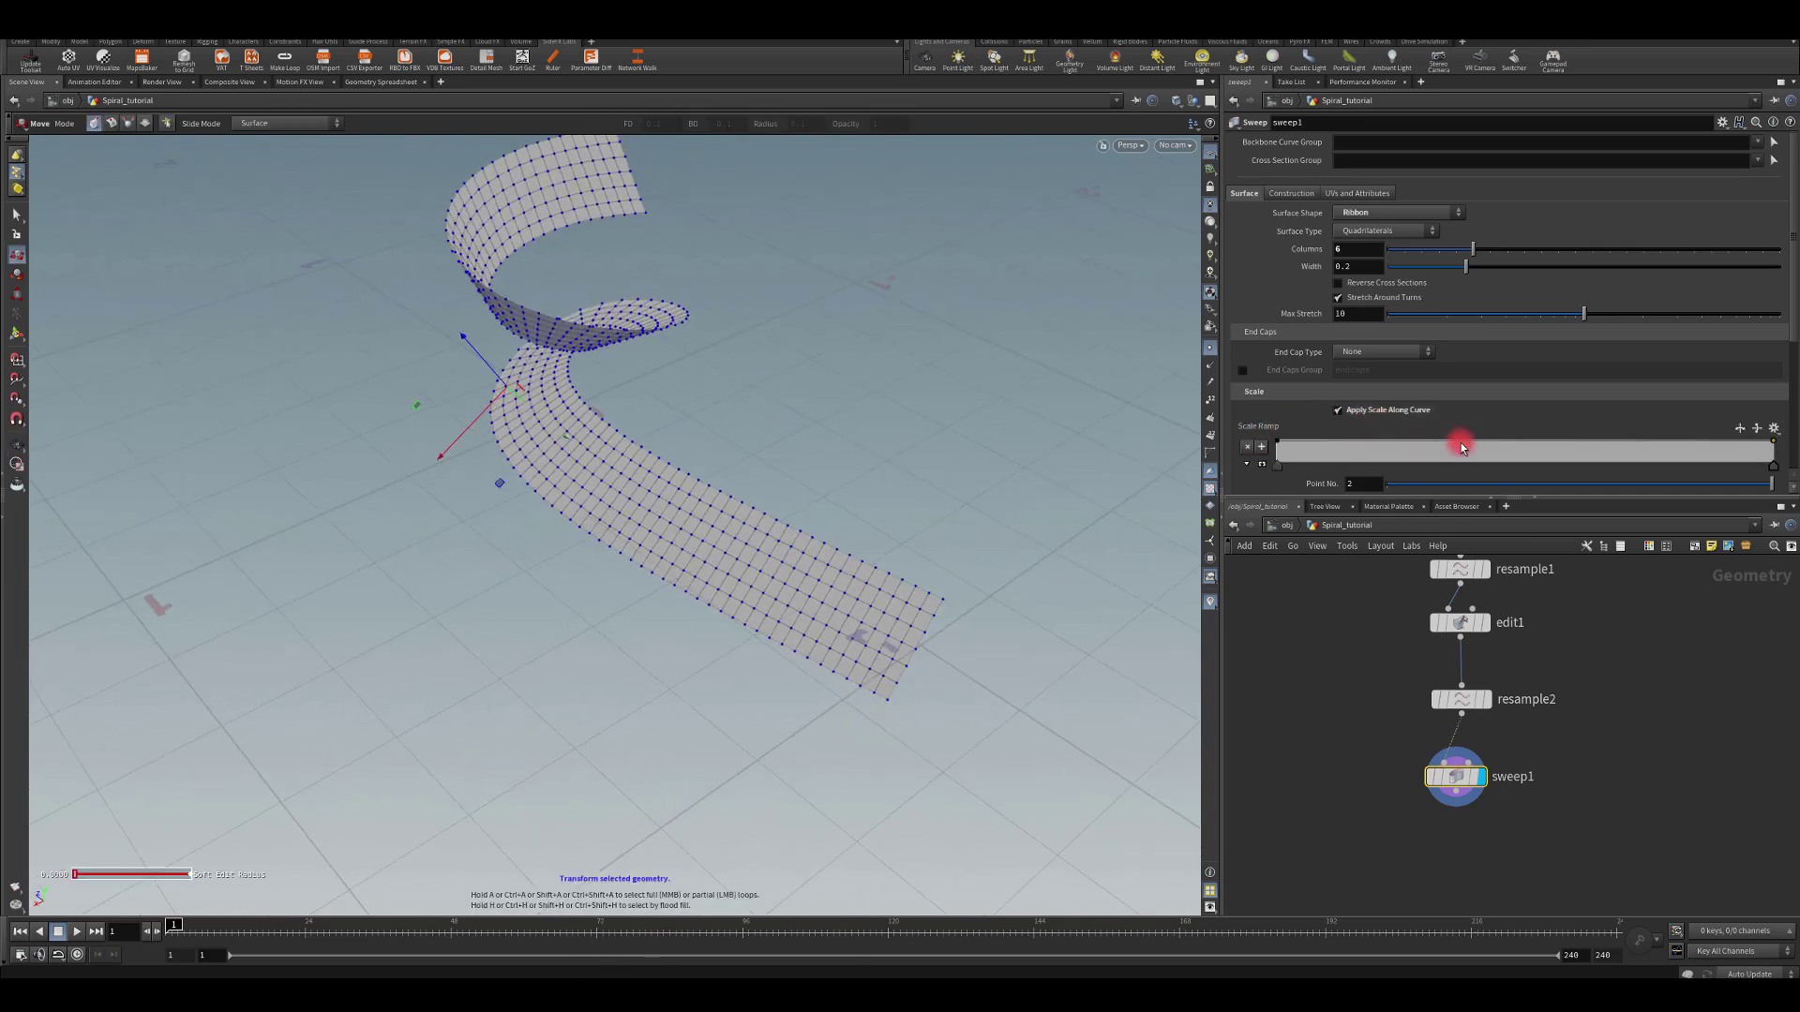
{"action": "left_click", "coordinate": [1512, 445]}
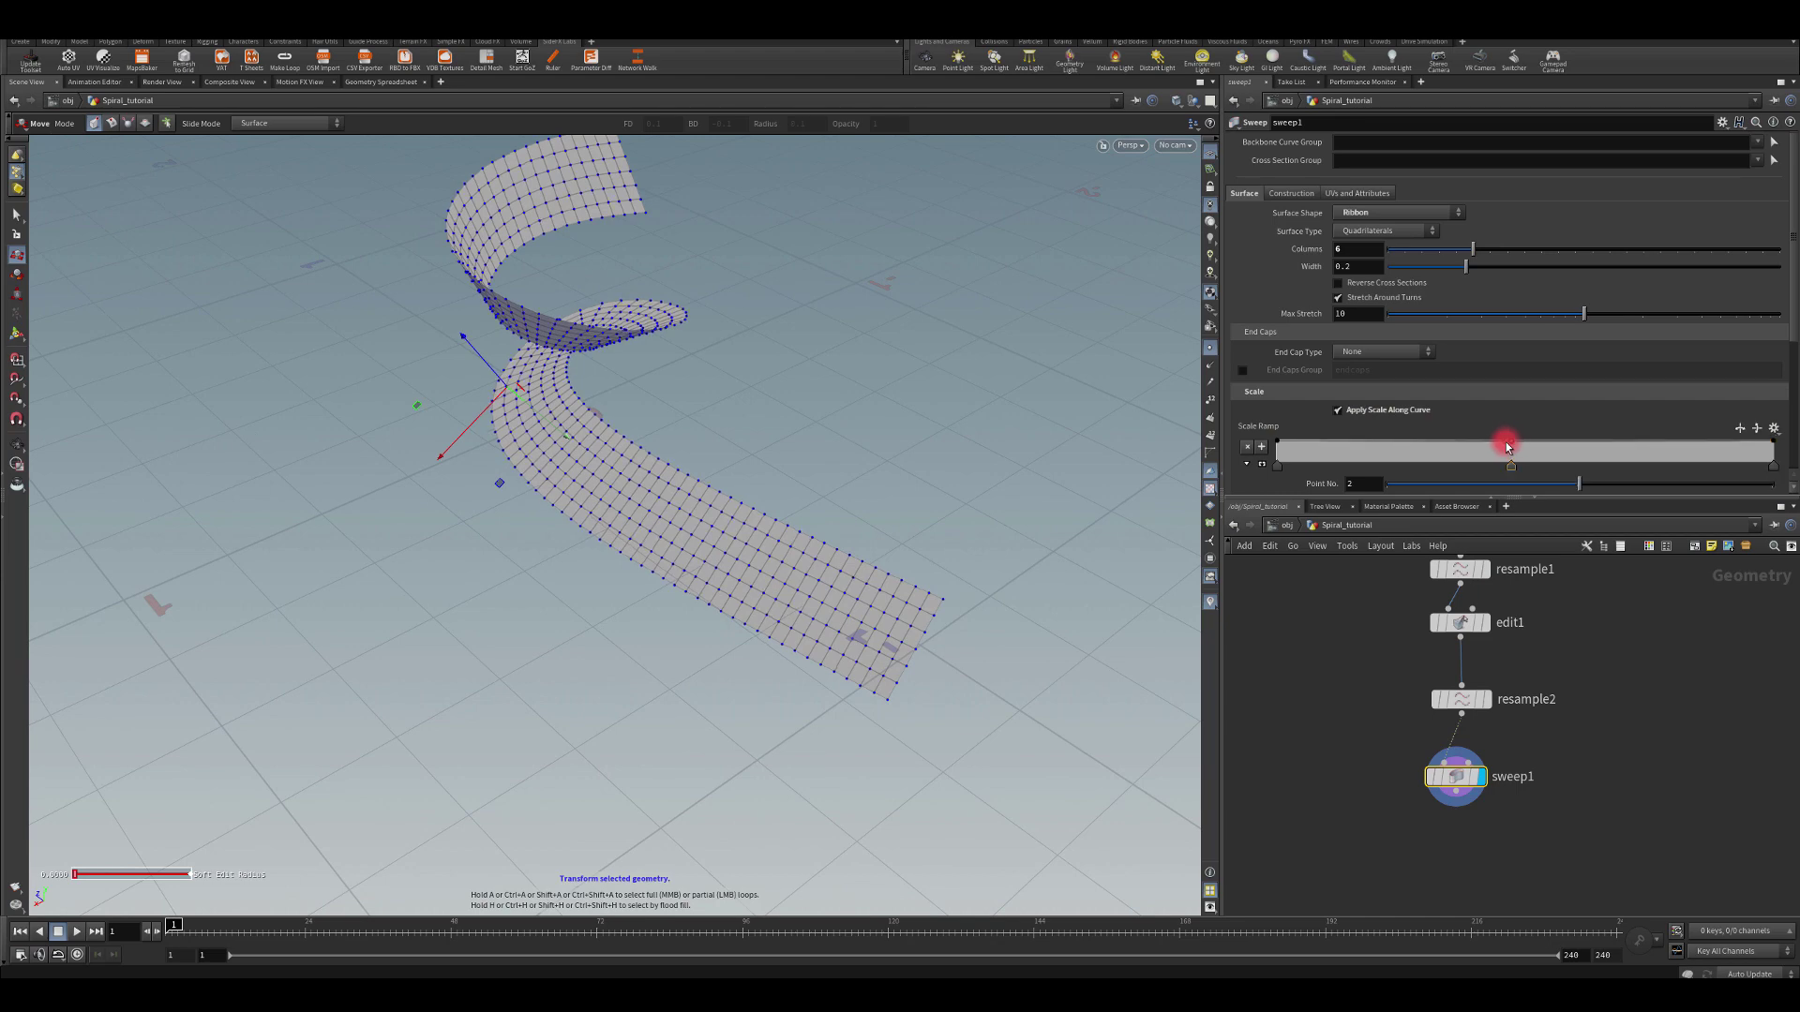
{"action": "scroll", "coordinate": [1406, 441], "scroll_direction": "down", "scroll_amount": 1}
{"action": "double_click", "coordinate": [1368, 450]}
{"action": "type", "text": "."}
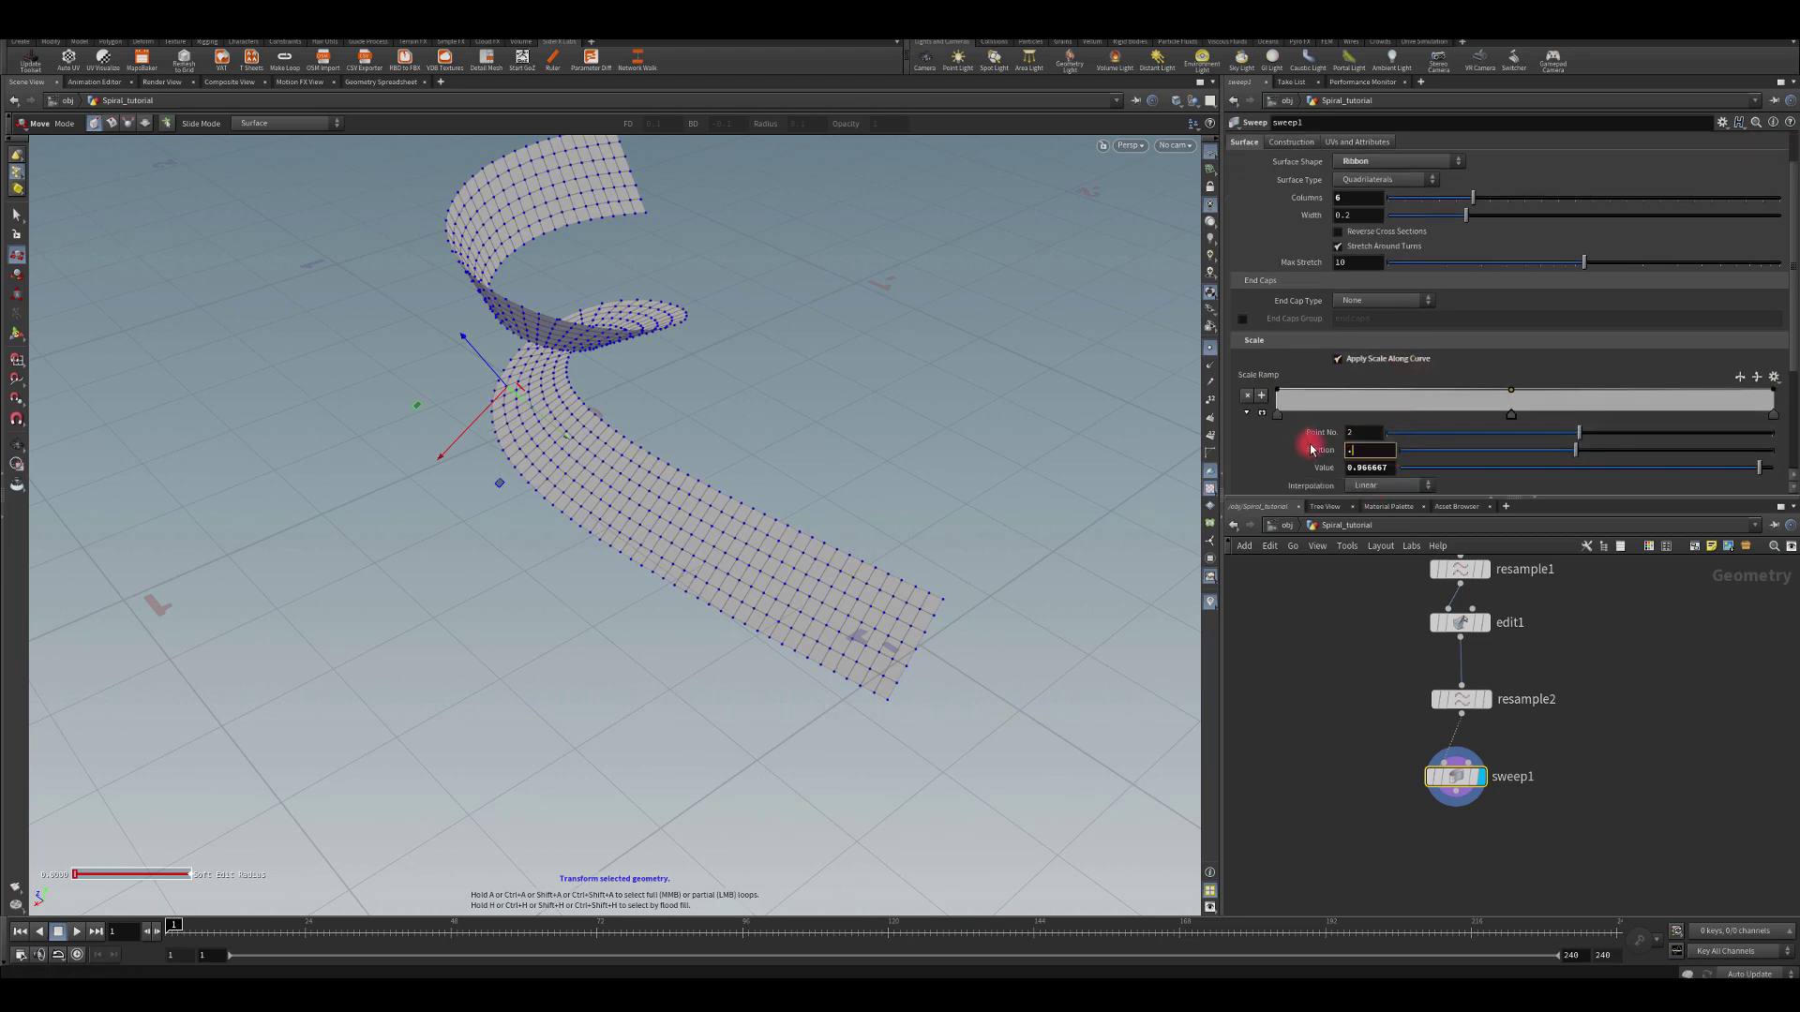
{"action": "type", "text": "5"}
{"action": "left_click", "coordinate": [1388, 466]}
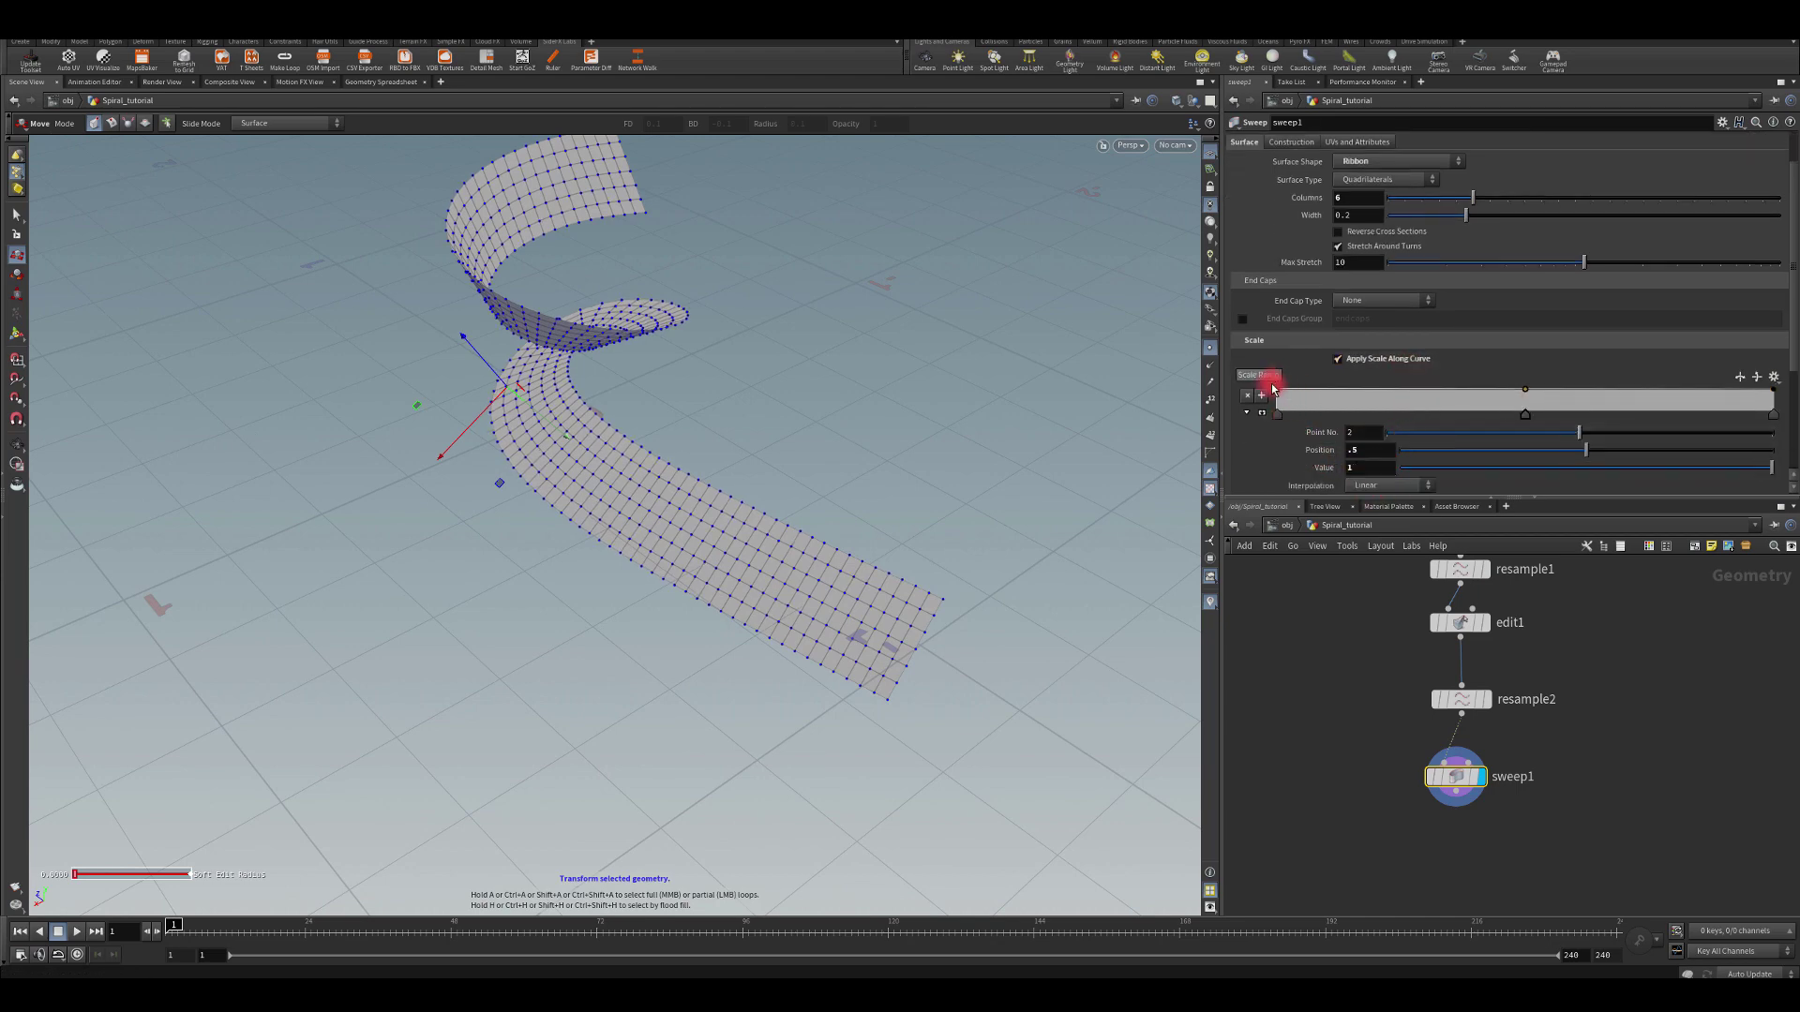
Step: Set the ramp's start and end values to 0.1 so both ribbon ends taper
{"action": "left_click_drag", "start_coordinate": [1280, 394], "coordinate": [1277, 416]}
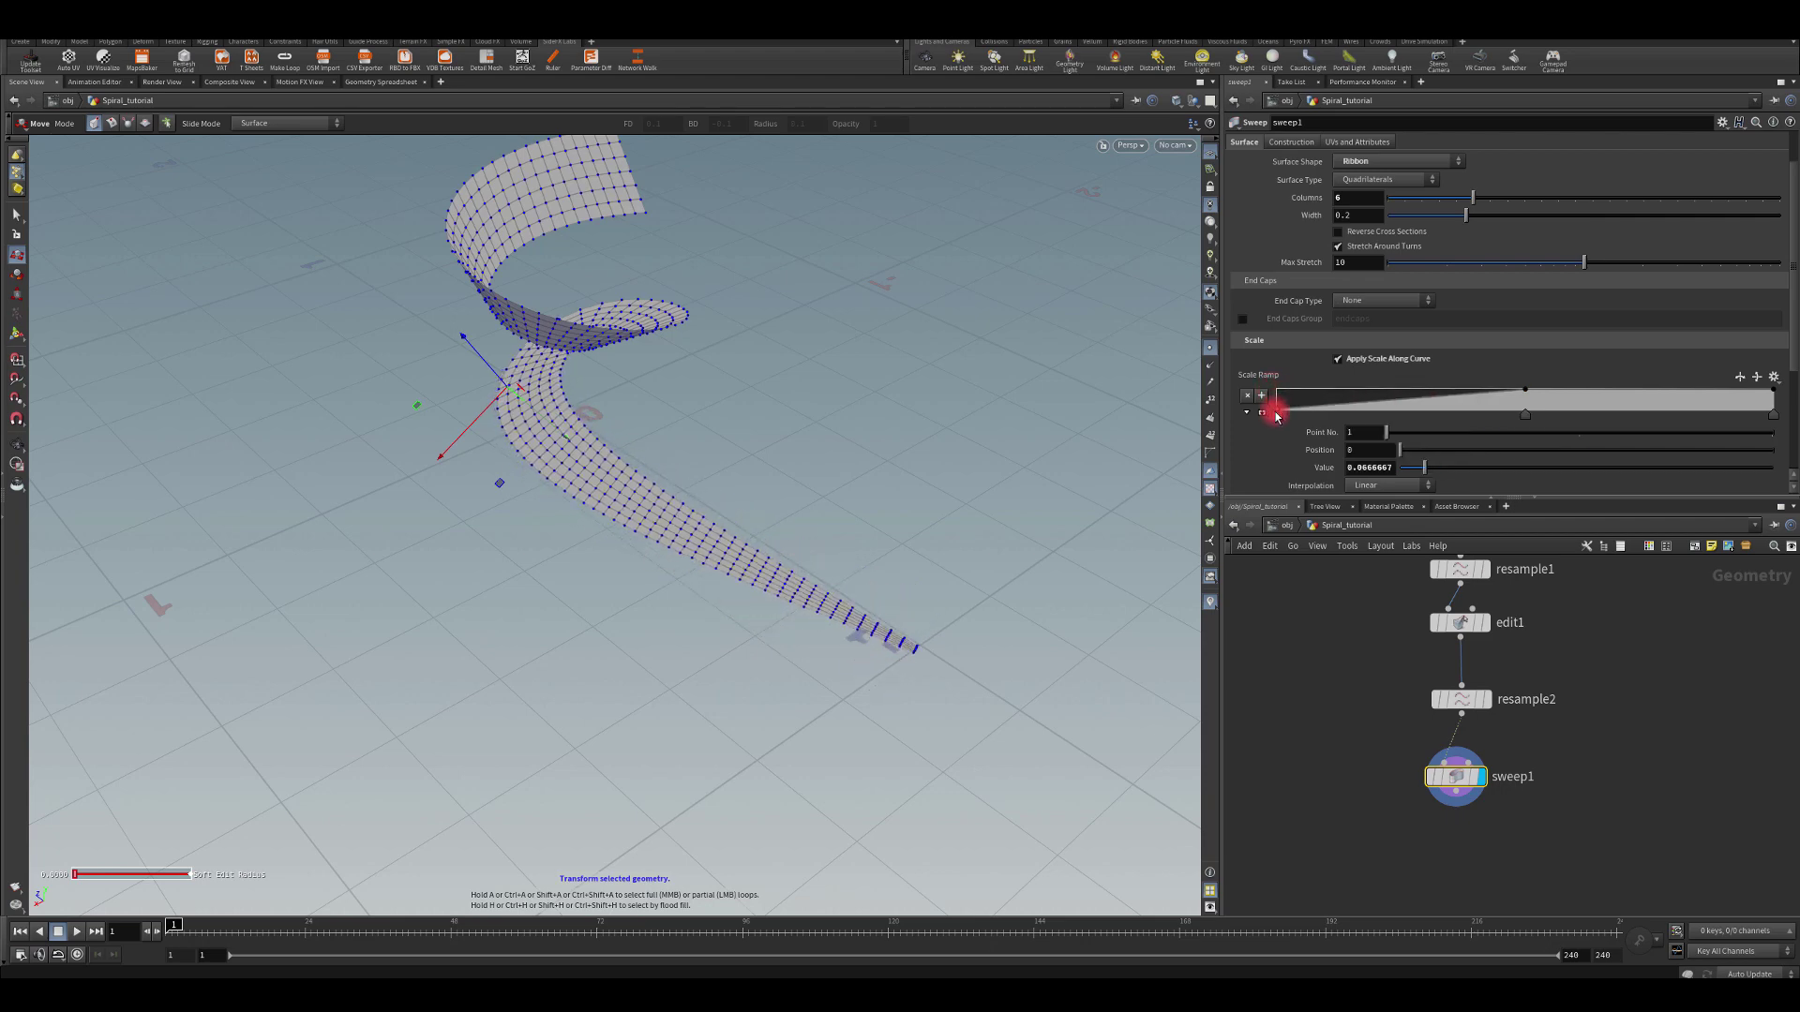
{"action": "double_click", "coordinate": [1376, 467]}
{"action": "type", "text": "17"}
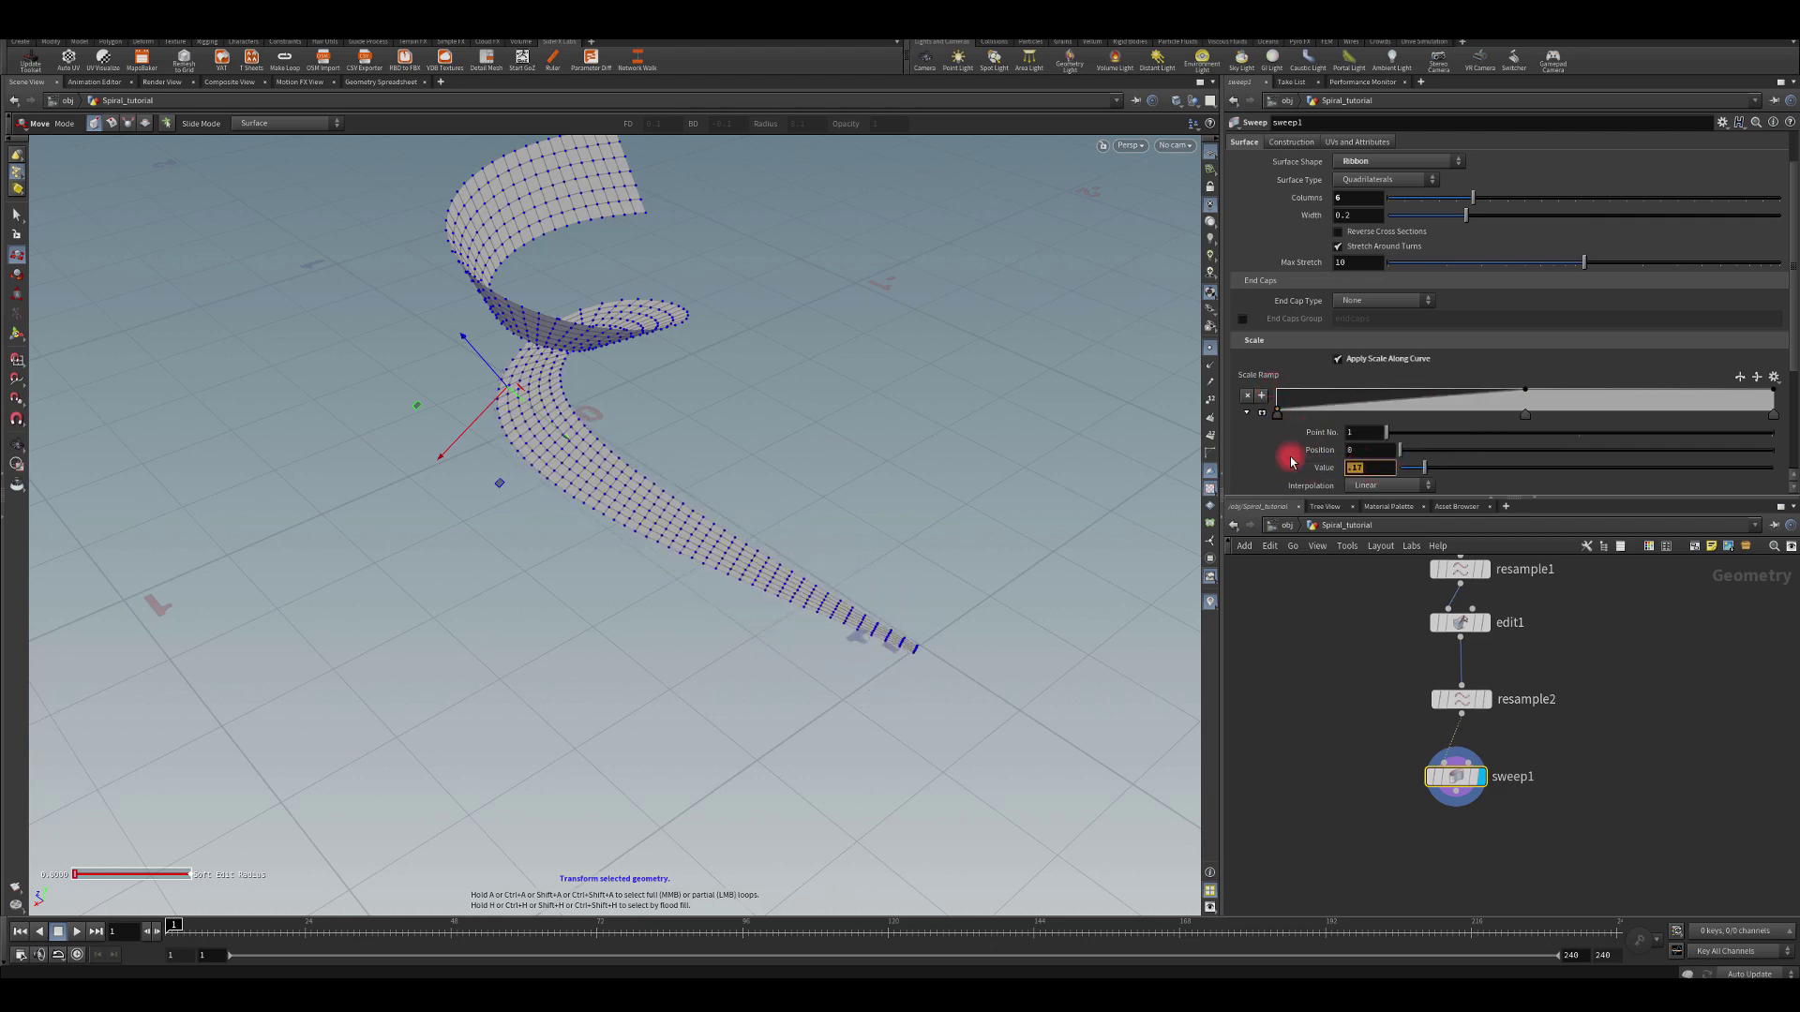
{"action": "left_click", "coordinate": [1521, 460]}
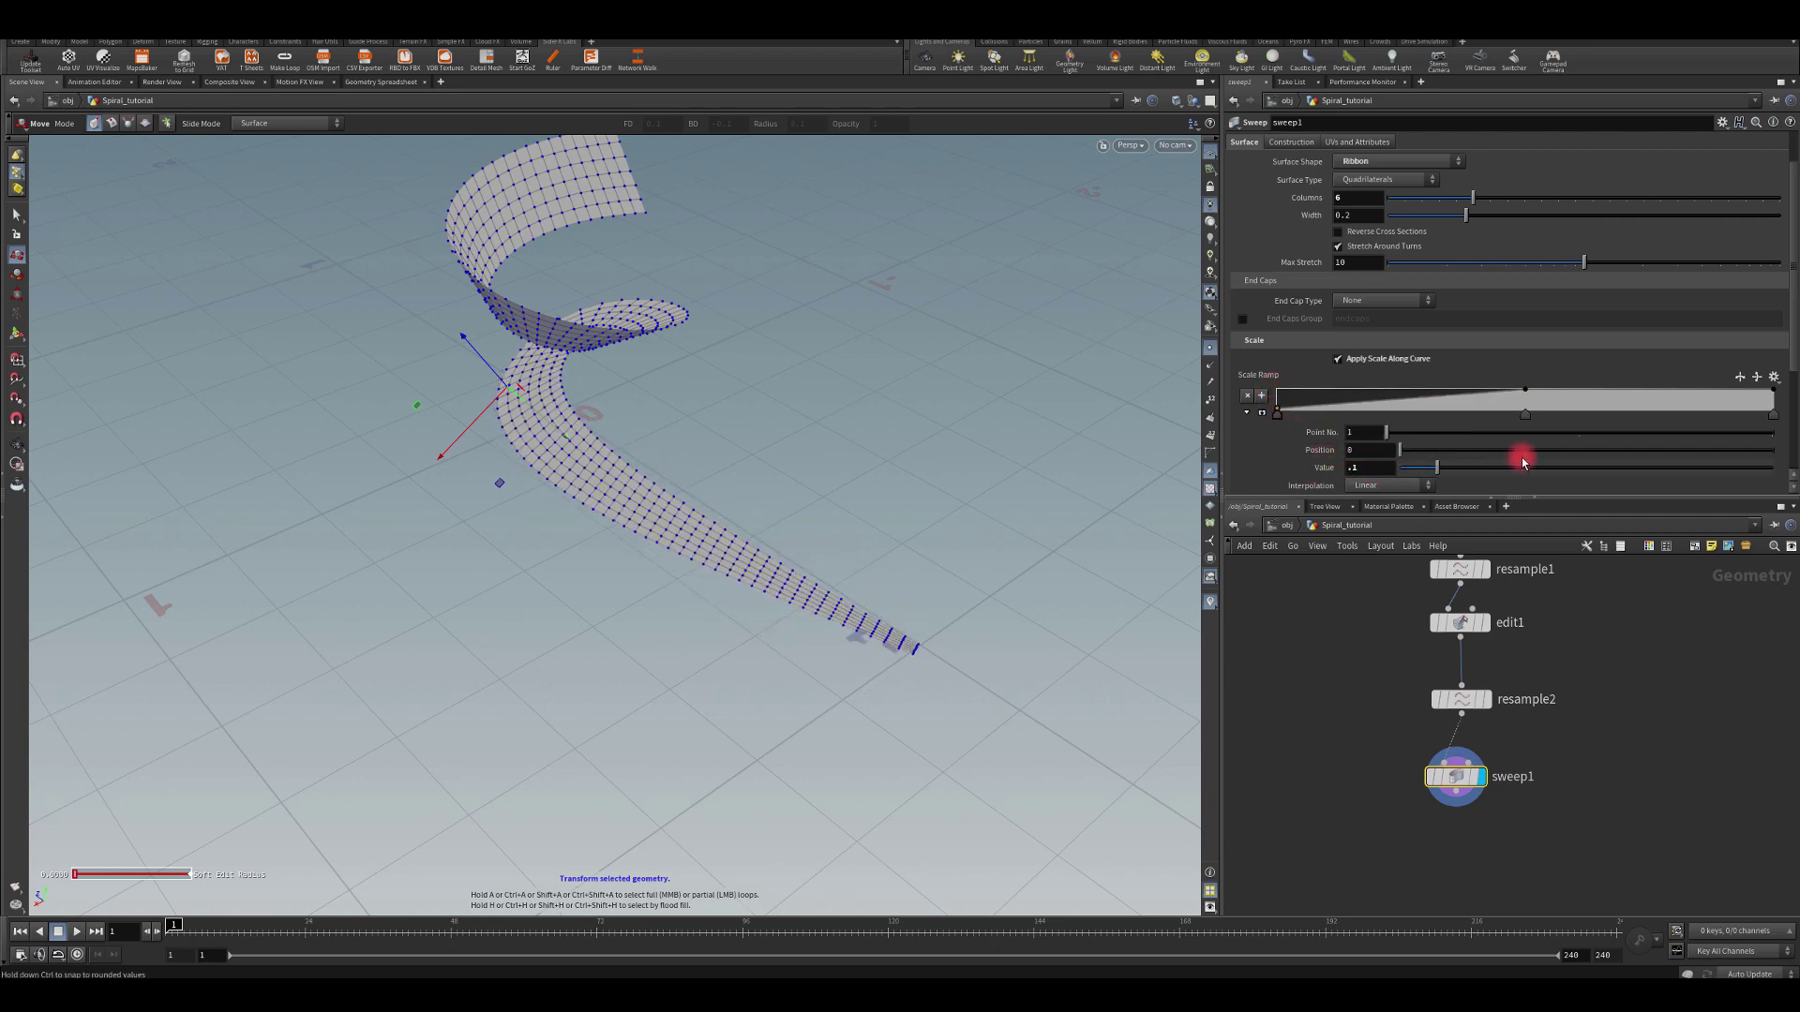
{"action": "left_click", "coordinate": [1773, 398]}
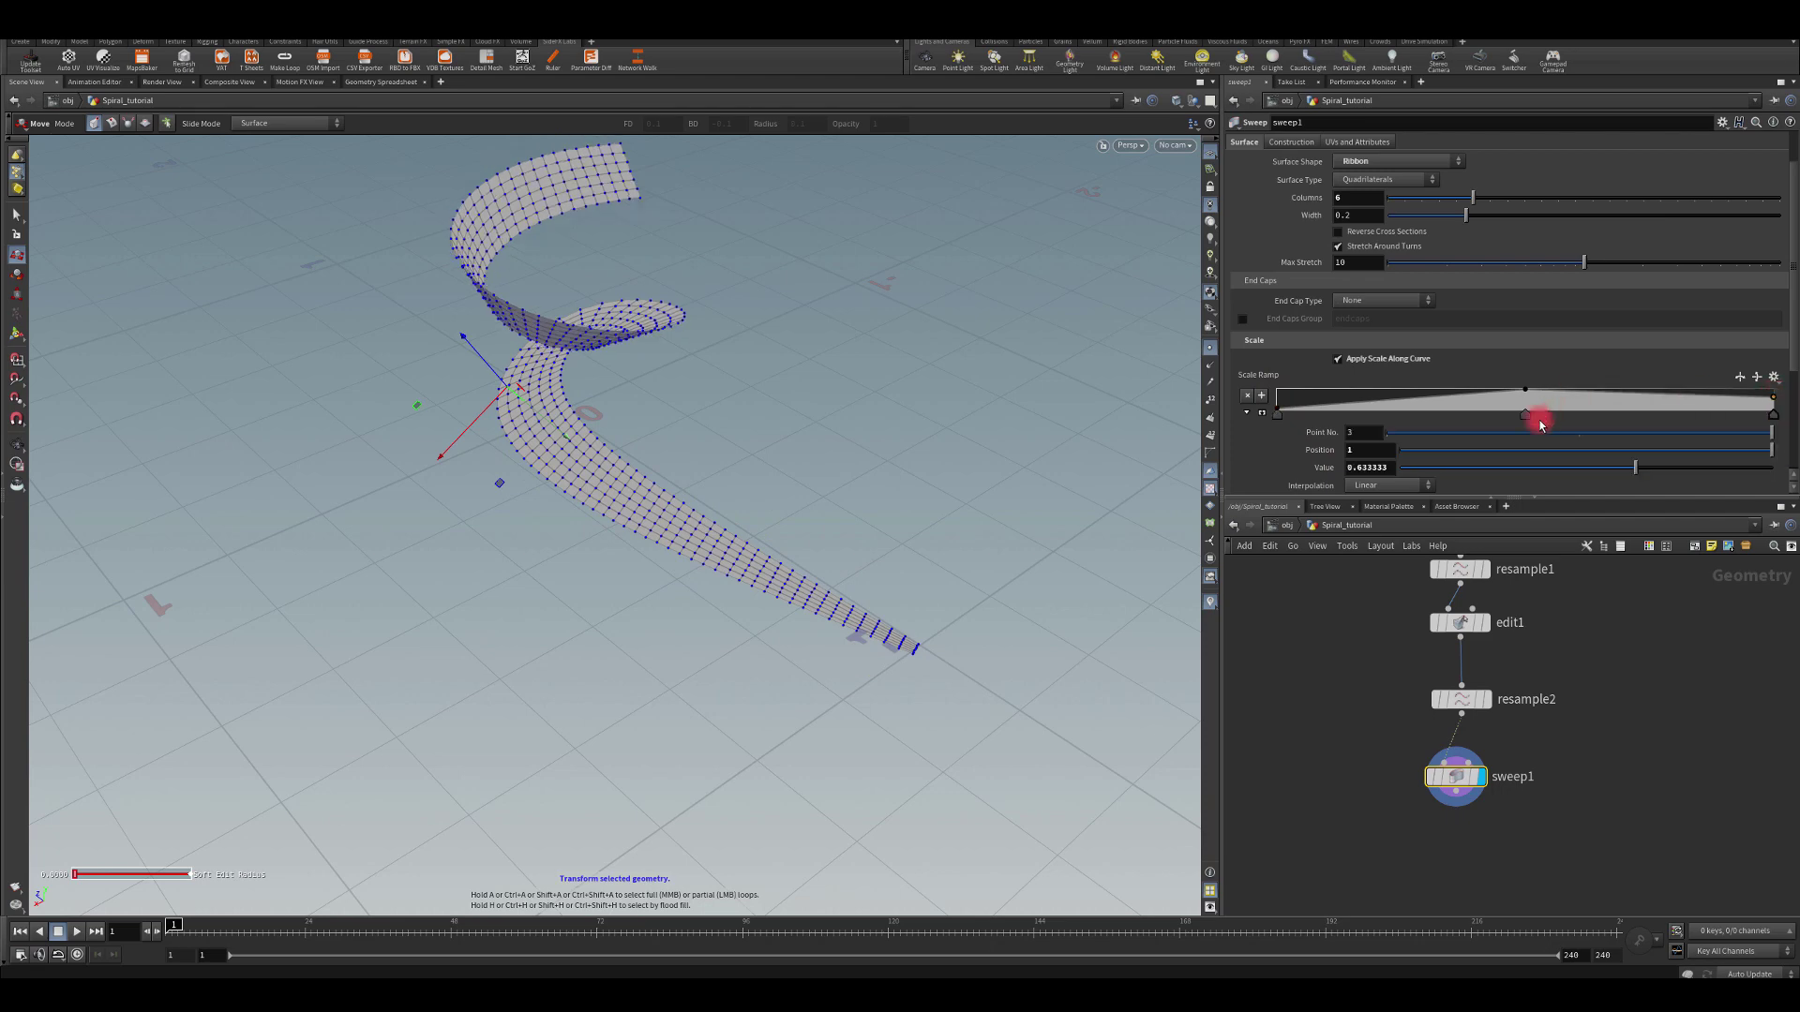
{"action": "type", "text": ".1"}
{"action": "key", "text": "Return"}
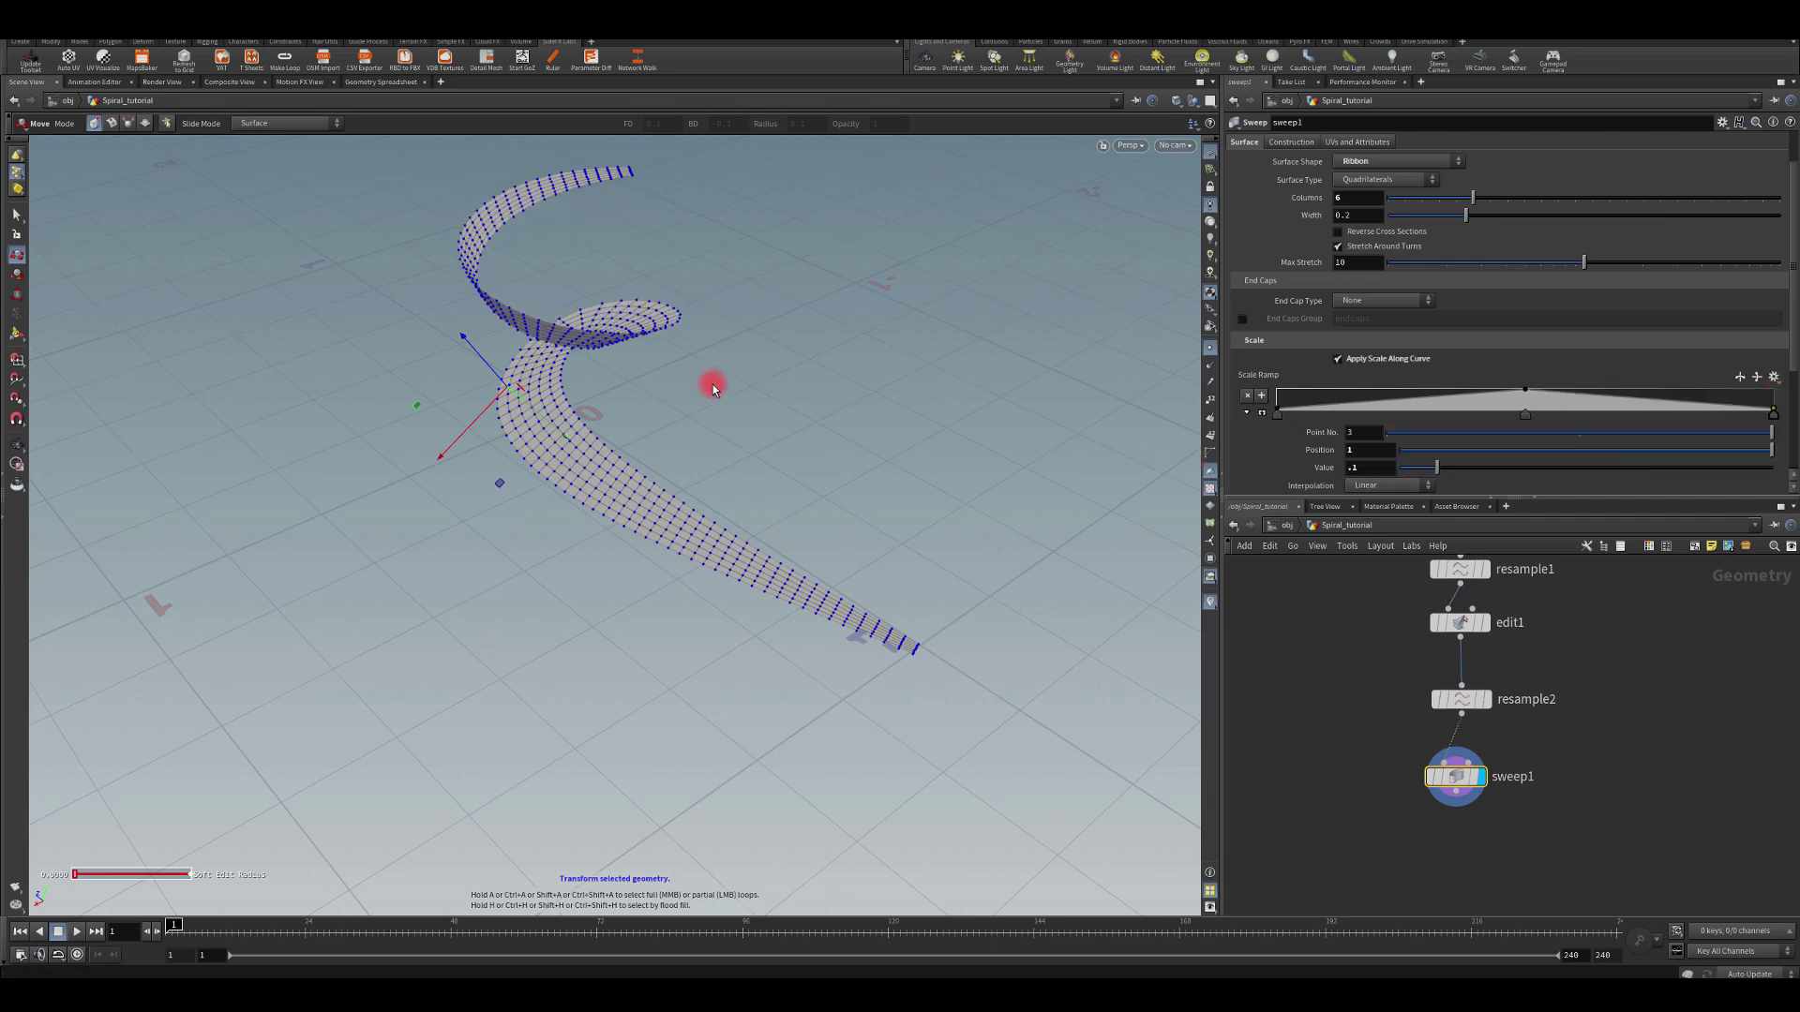
{"action": "left_click_drag", "start_coordinate": [712, 388], "coordinate": [948, 630]}
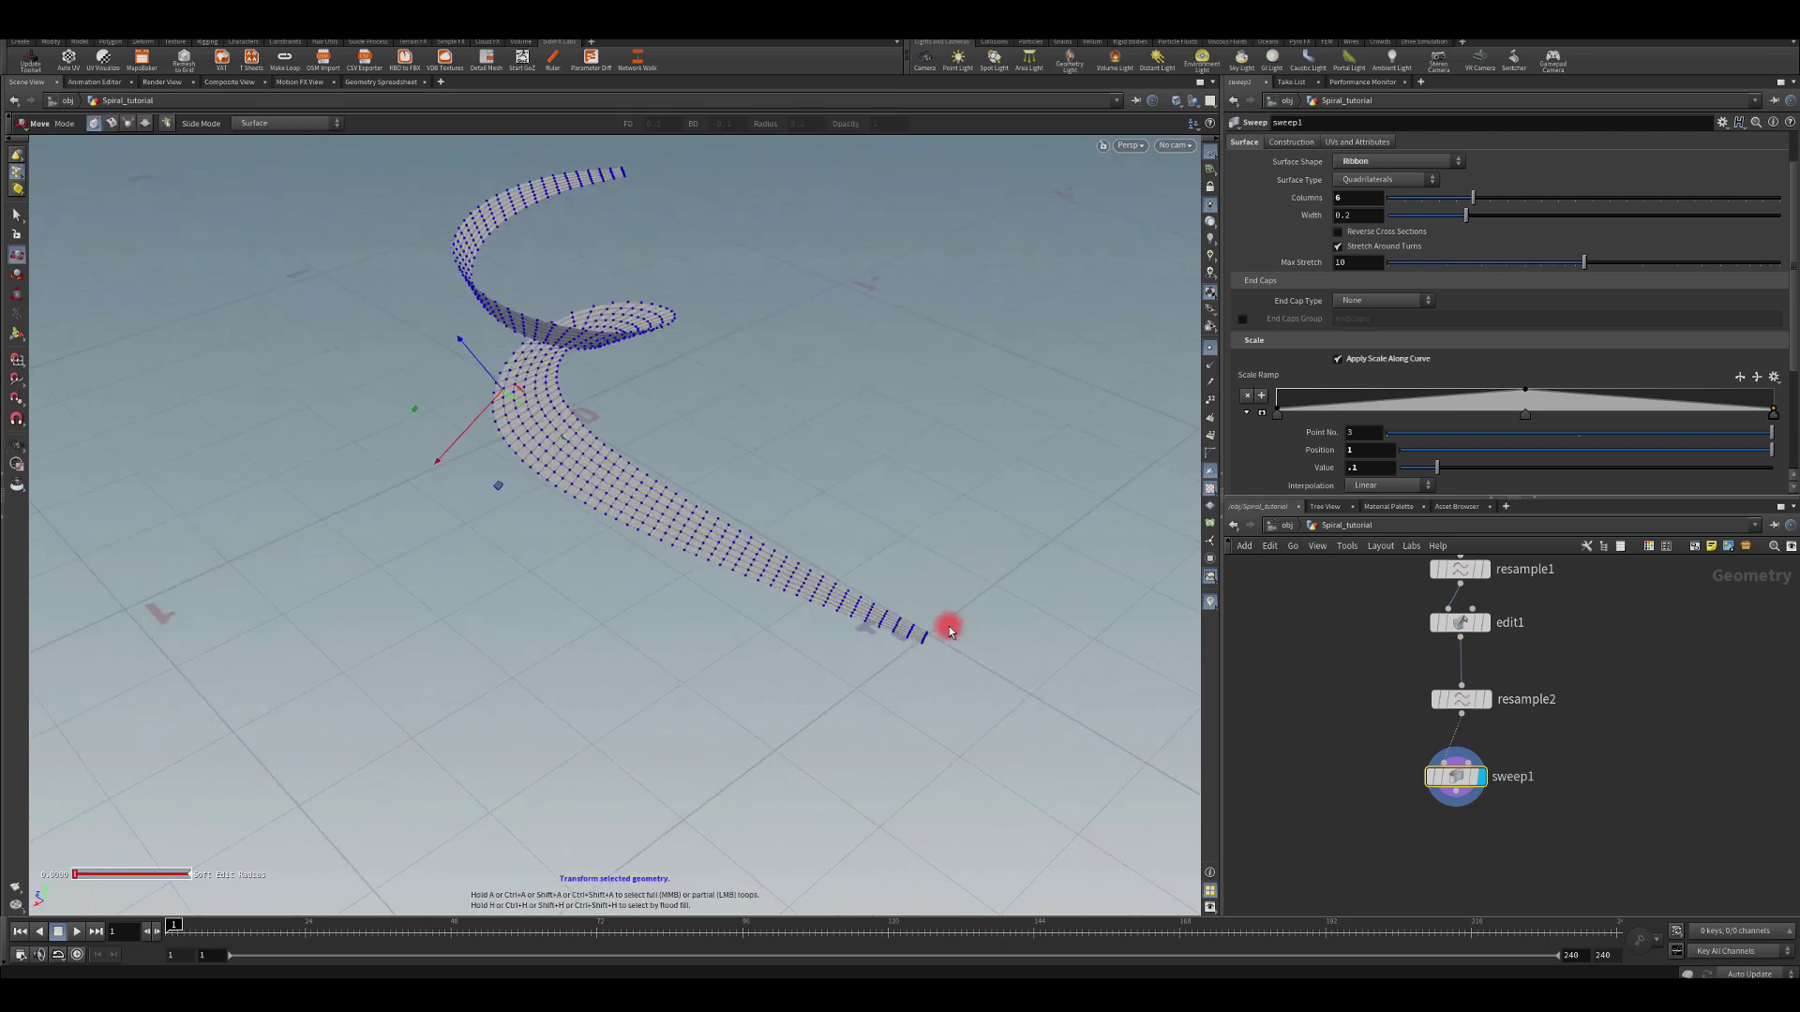
{"action": "key", "text": "Escape"}
{"action": "left_click_drag", "start_coordinate": [759, 418], "coordinate": [715, 532]}
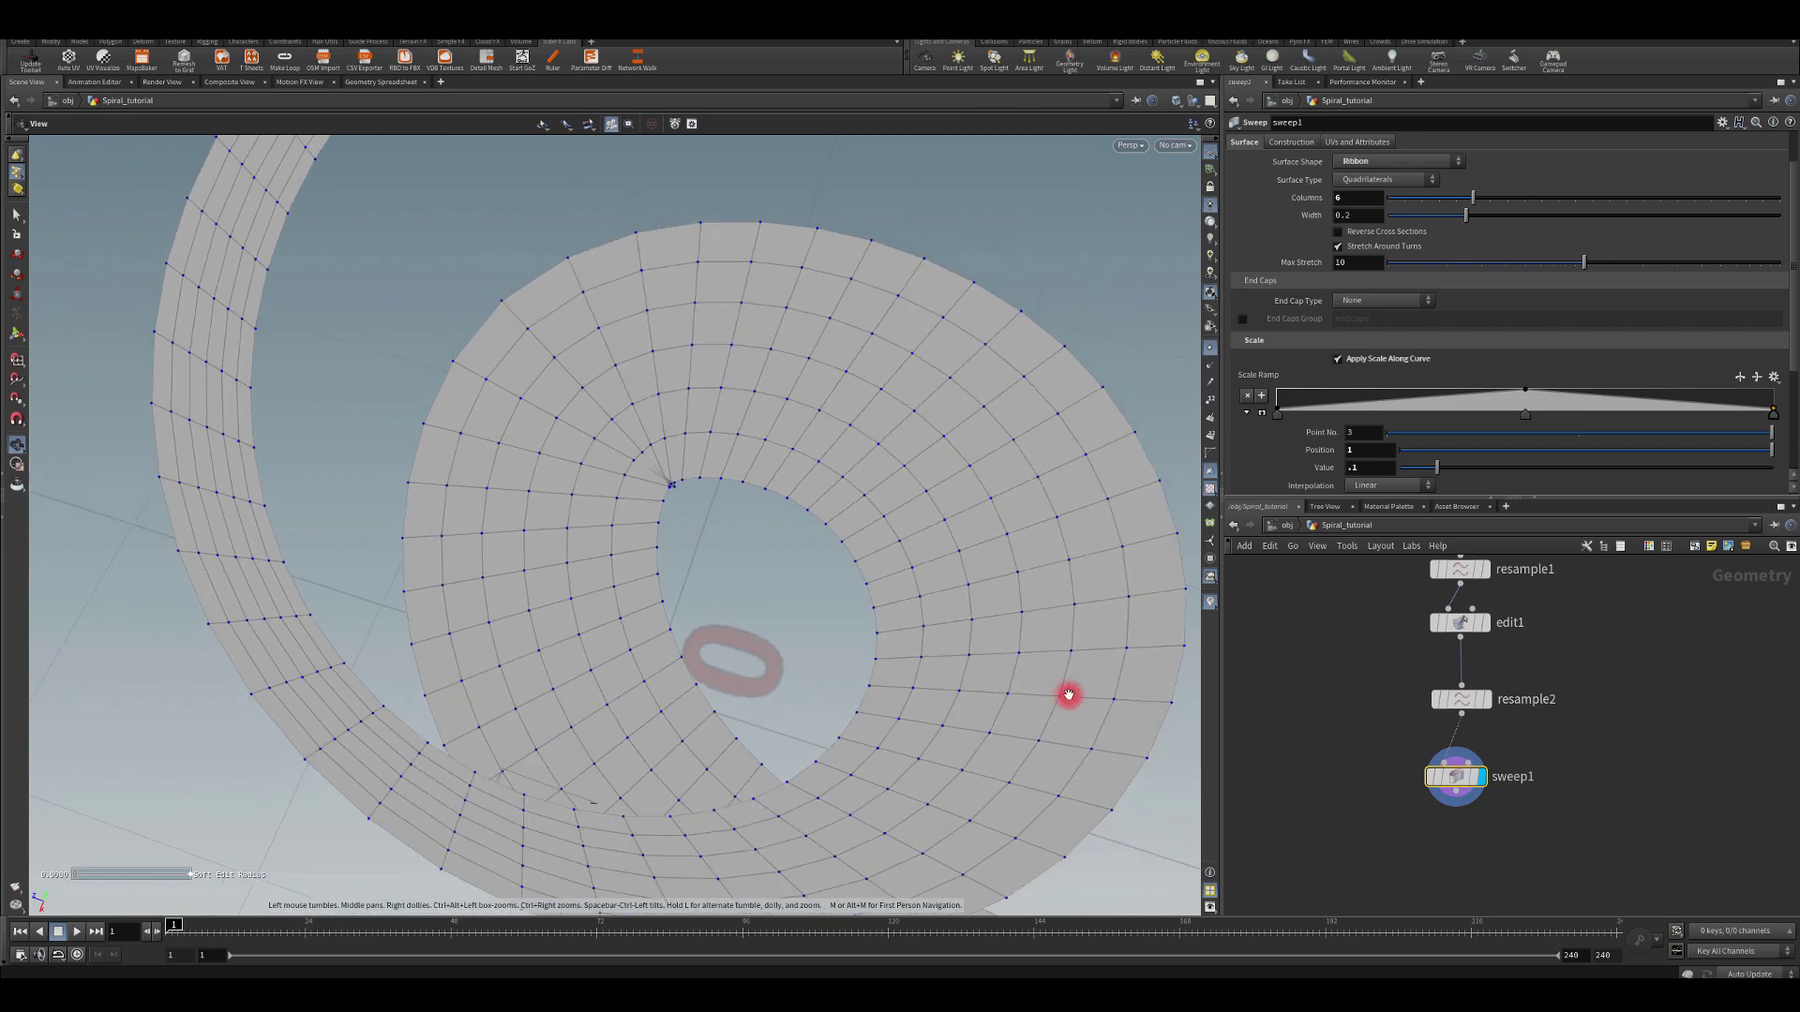
Step: Select the edit1 node and switch the viewport to point selection
{"action": "key", "text": "space"}
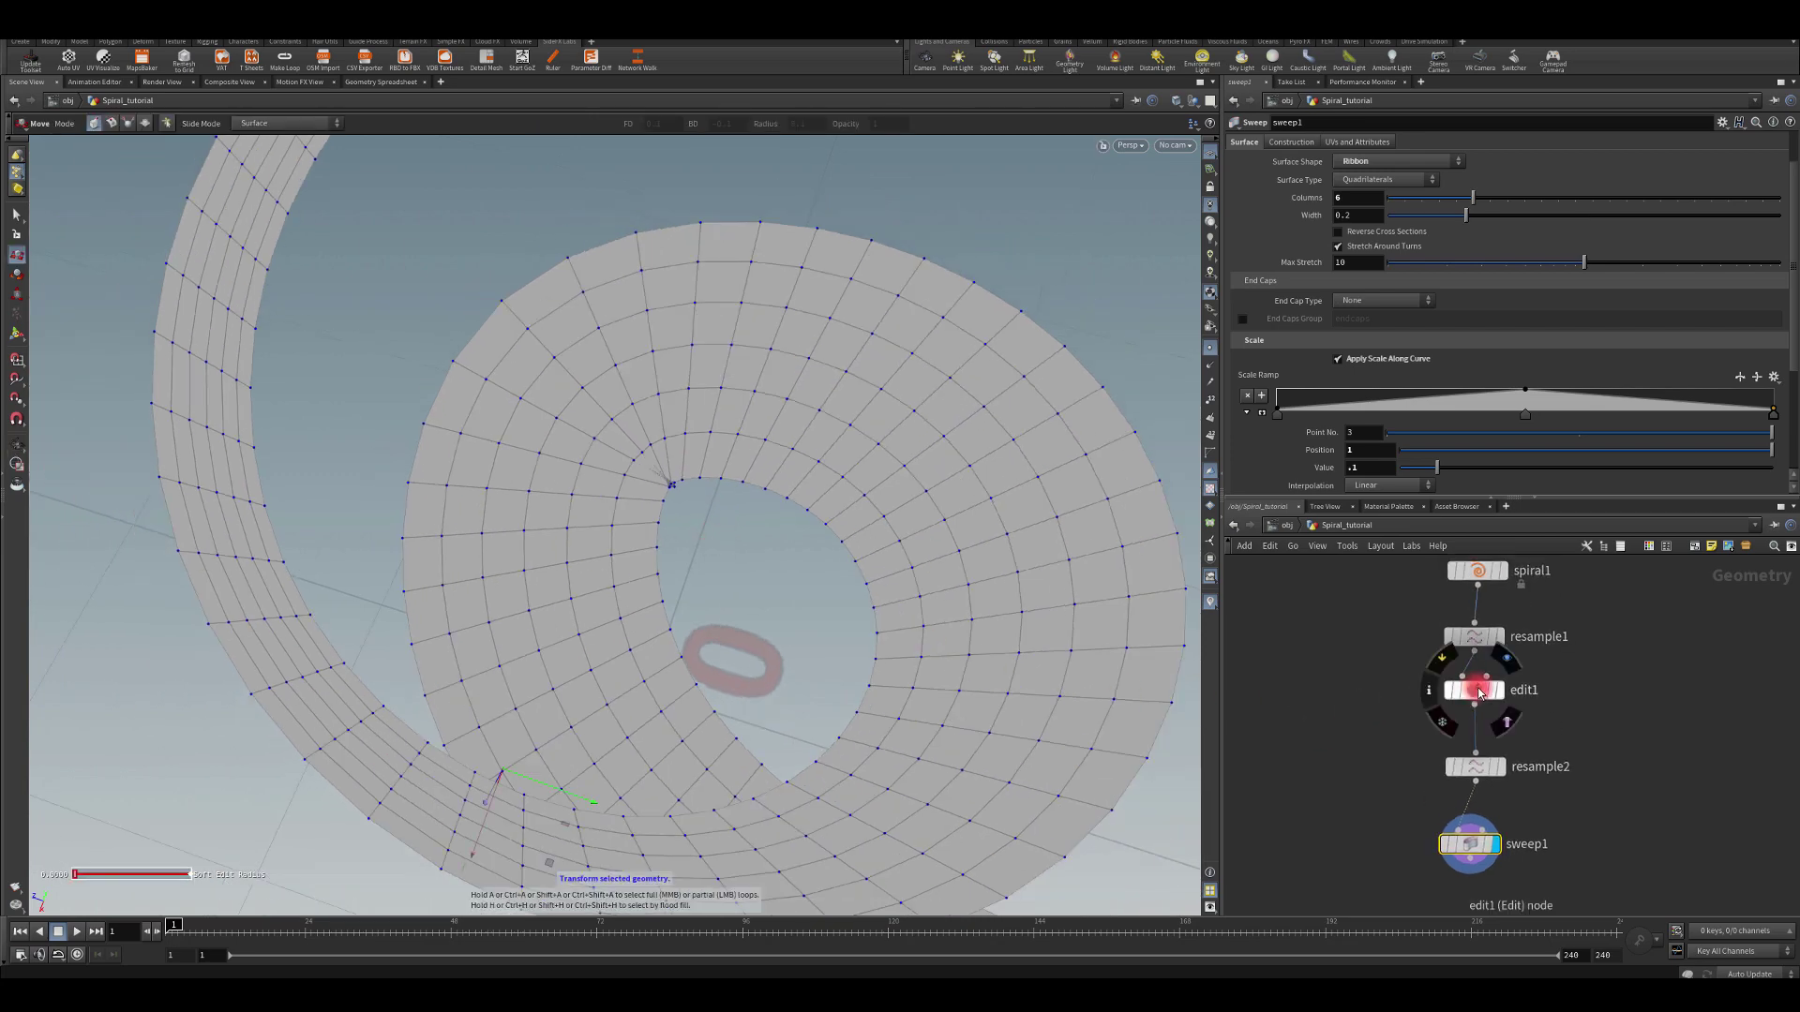
{"action": "left_click", "coordinate": [1479, 694]}
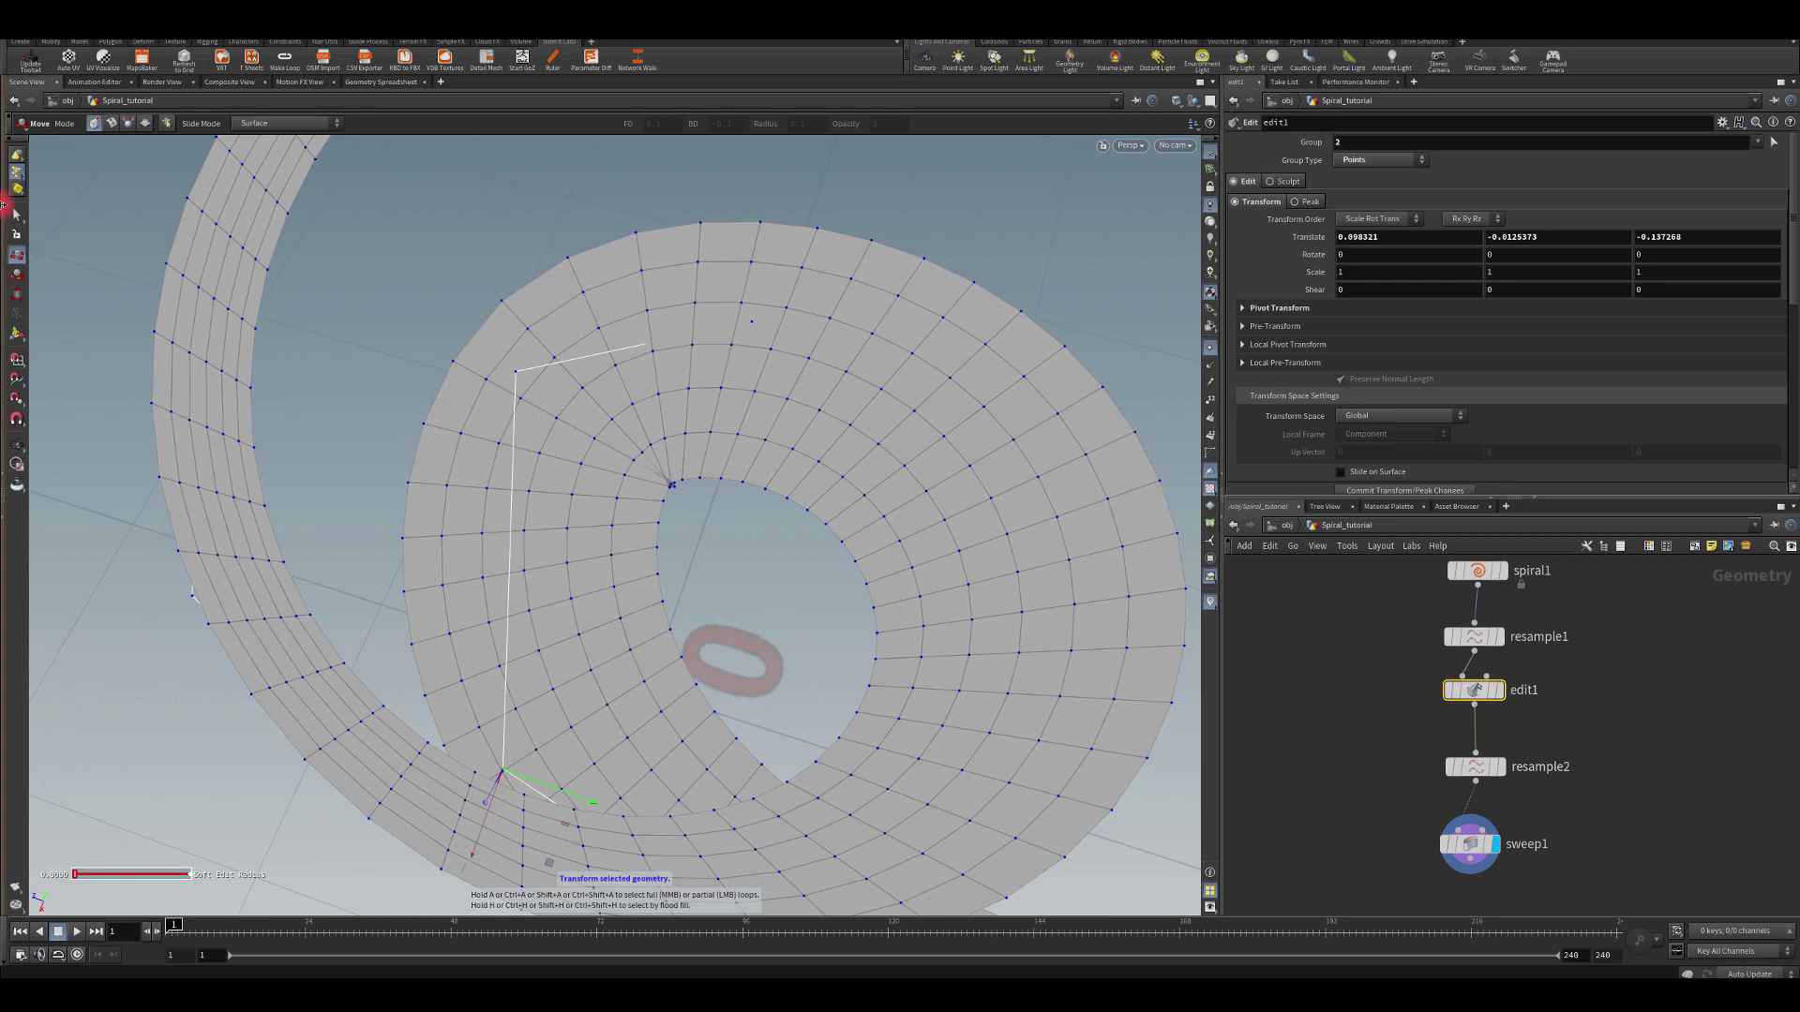
{"action": "left_click", "coordinate": [16, 217]}
{"action": "left_click", "coordinate": [352, 122]}
{"action": "left_click", "coordinate": [392, 123]}
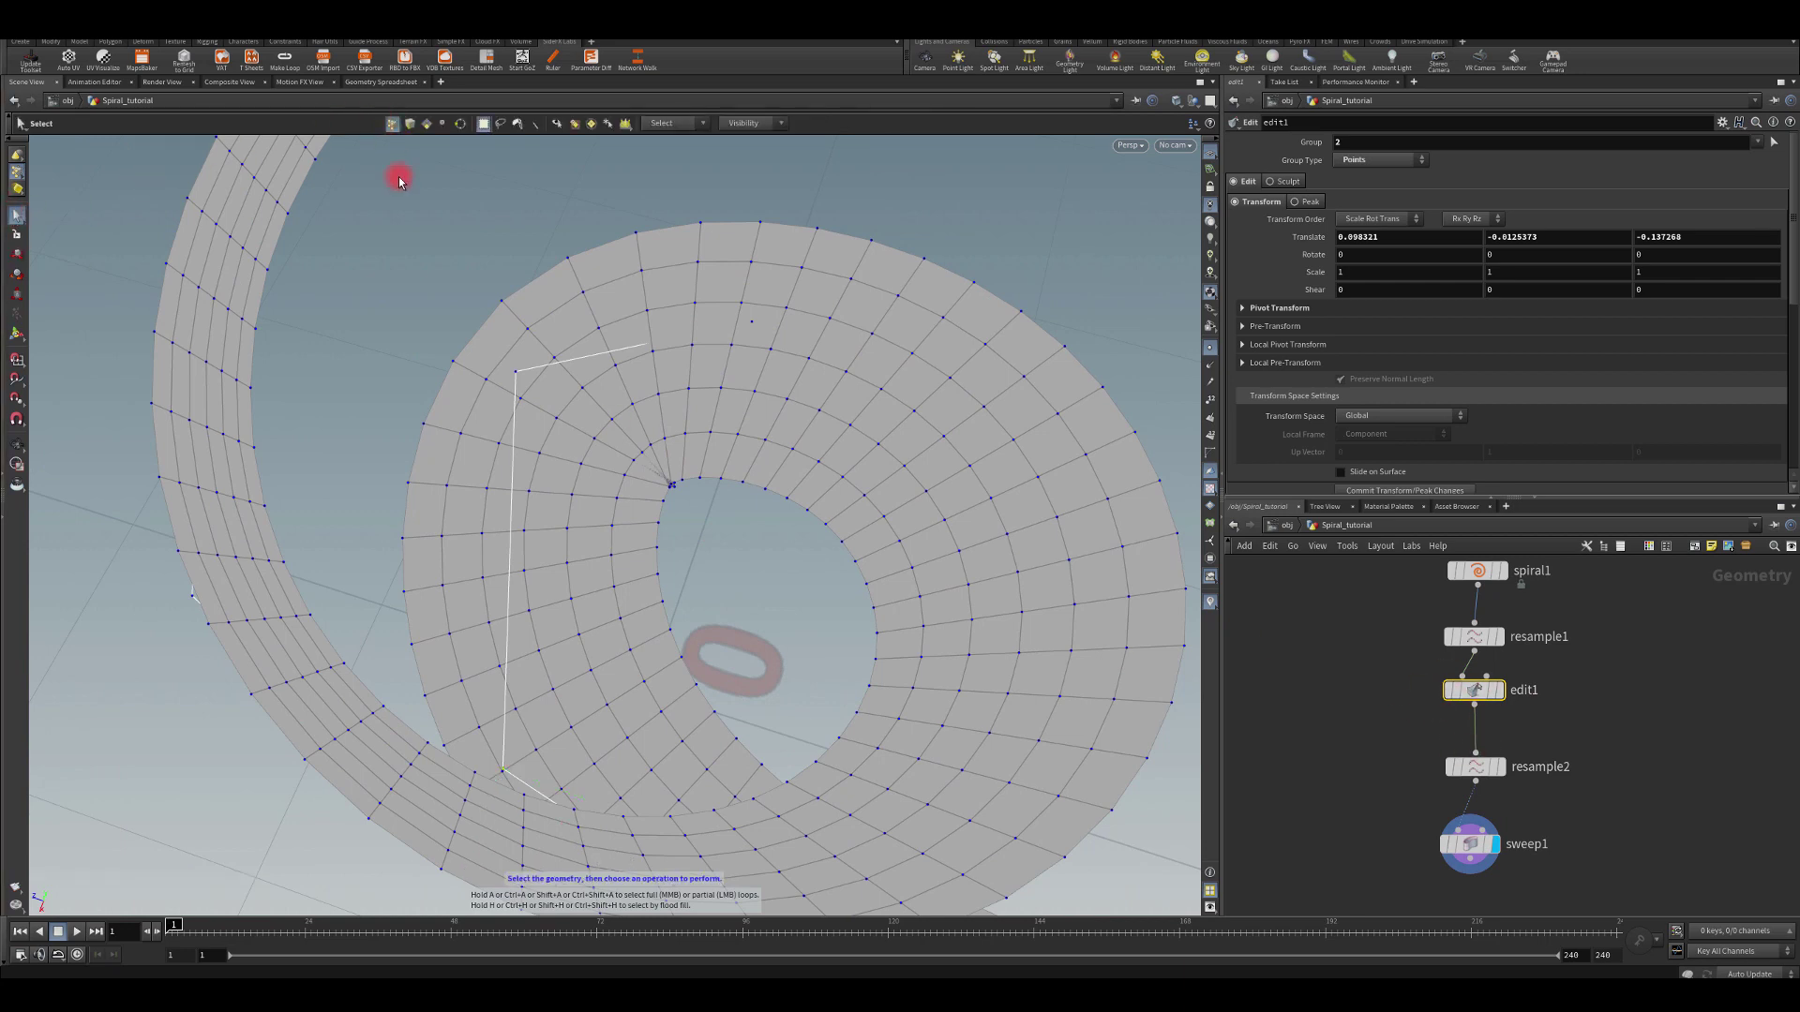
Step: Shift point 3 on the inner curl sideways, keeping Translate Y at 0
{"action": "key", "text": "t"}
{"action": "left_click", "coordinate": [492, 373]}
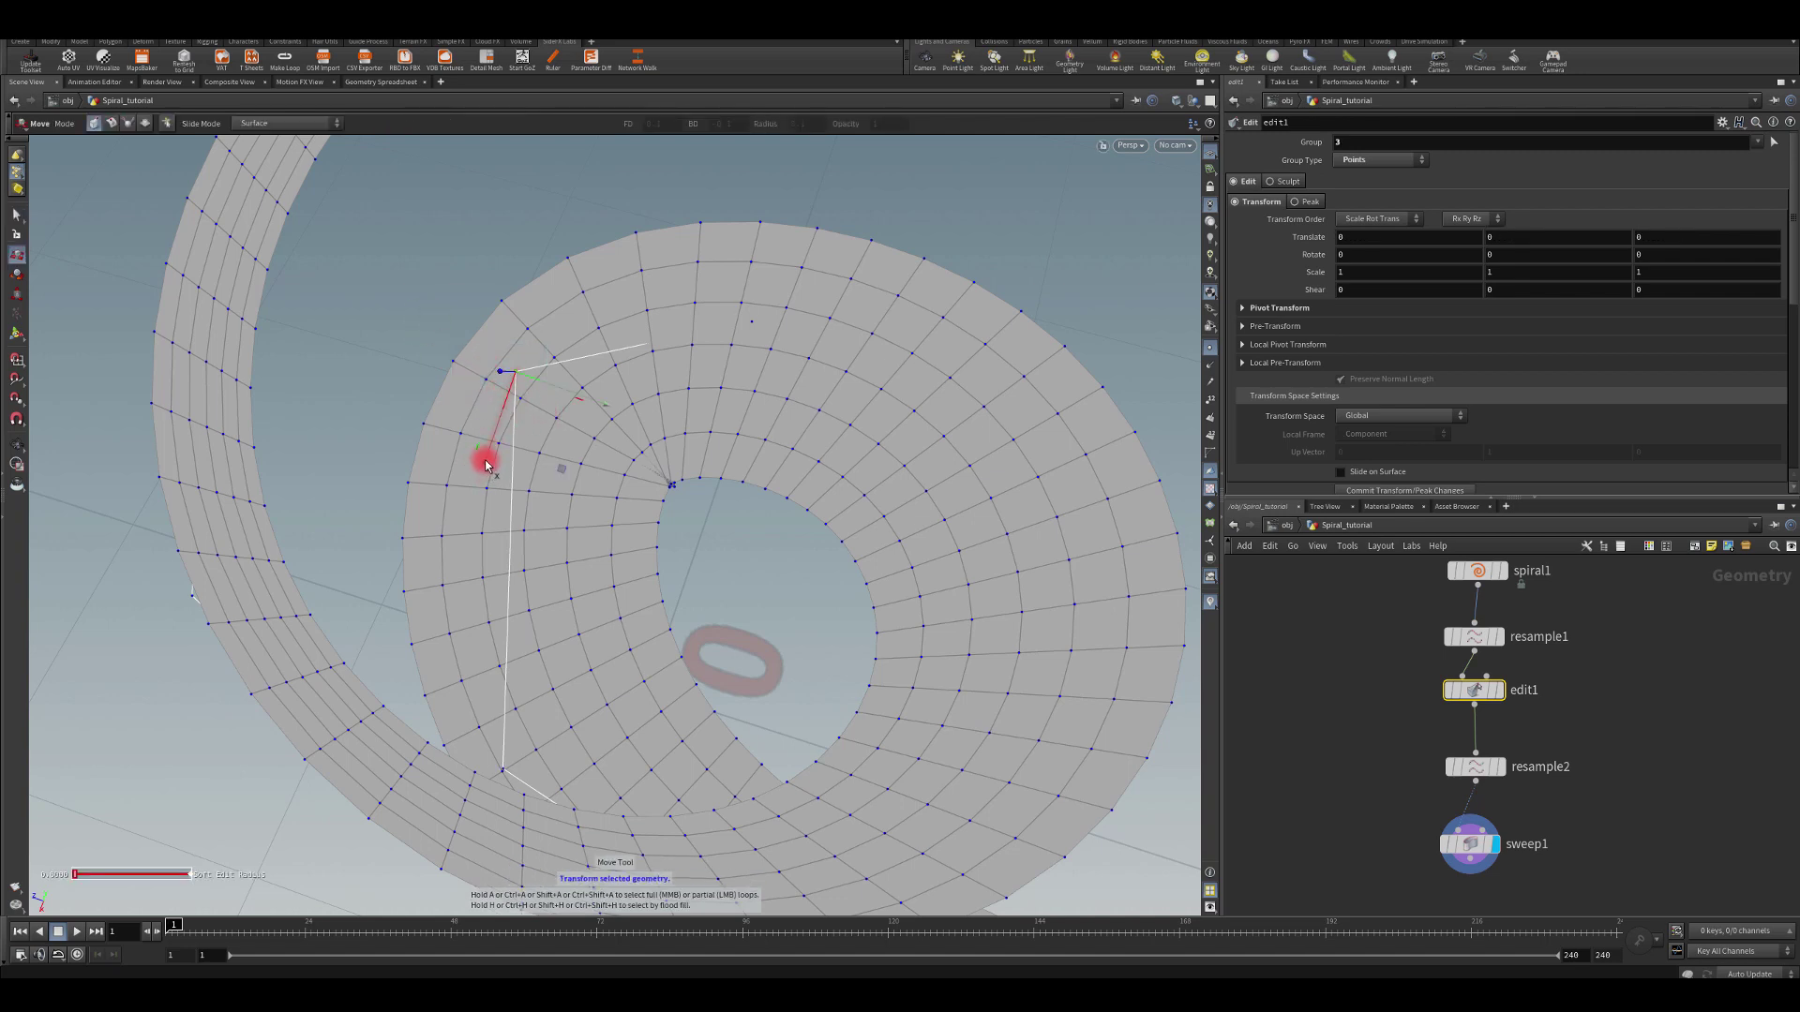
{"action": "left_click_drag", "start_coordinate": [486, 463], "coordinate": [494, 454]}
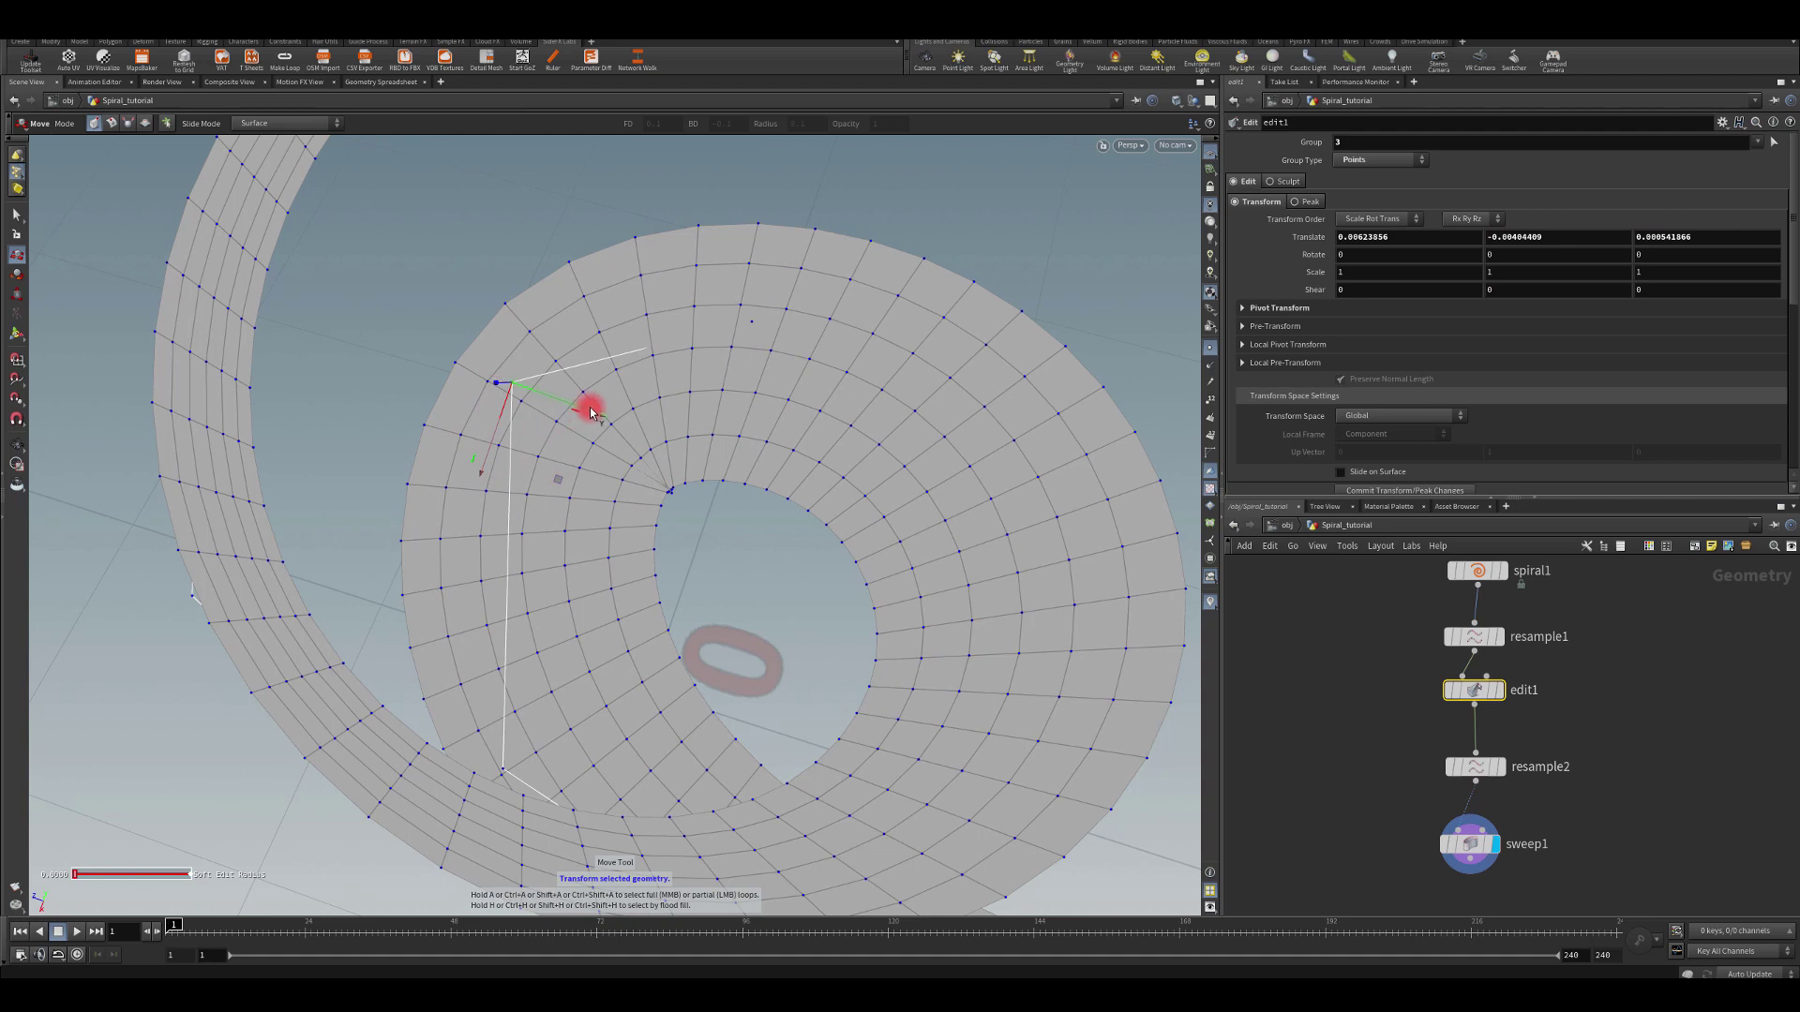
{"action": "left_click_drag", "start_coordinate": [590, 412], "coordinate": [438, 490]}
{"action": "mouse_move", "coordinate": [565, 457]}
{"action": "left_mouse_down"}
{"action": "mouse_move", "coordinate": [522, 425]}
{"action": "mouse_move", "coordinate": [574, 450]}
{"action": "left_mouse_up"}
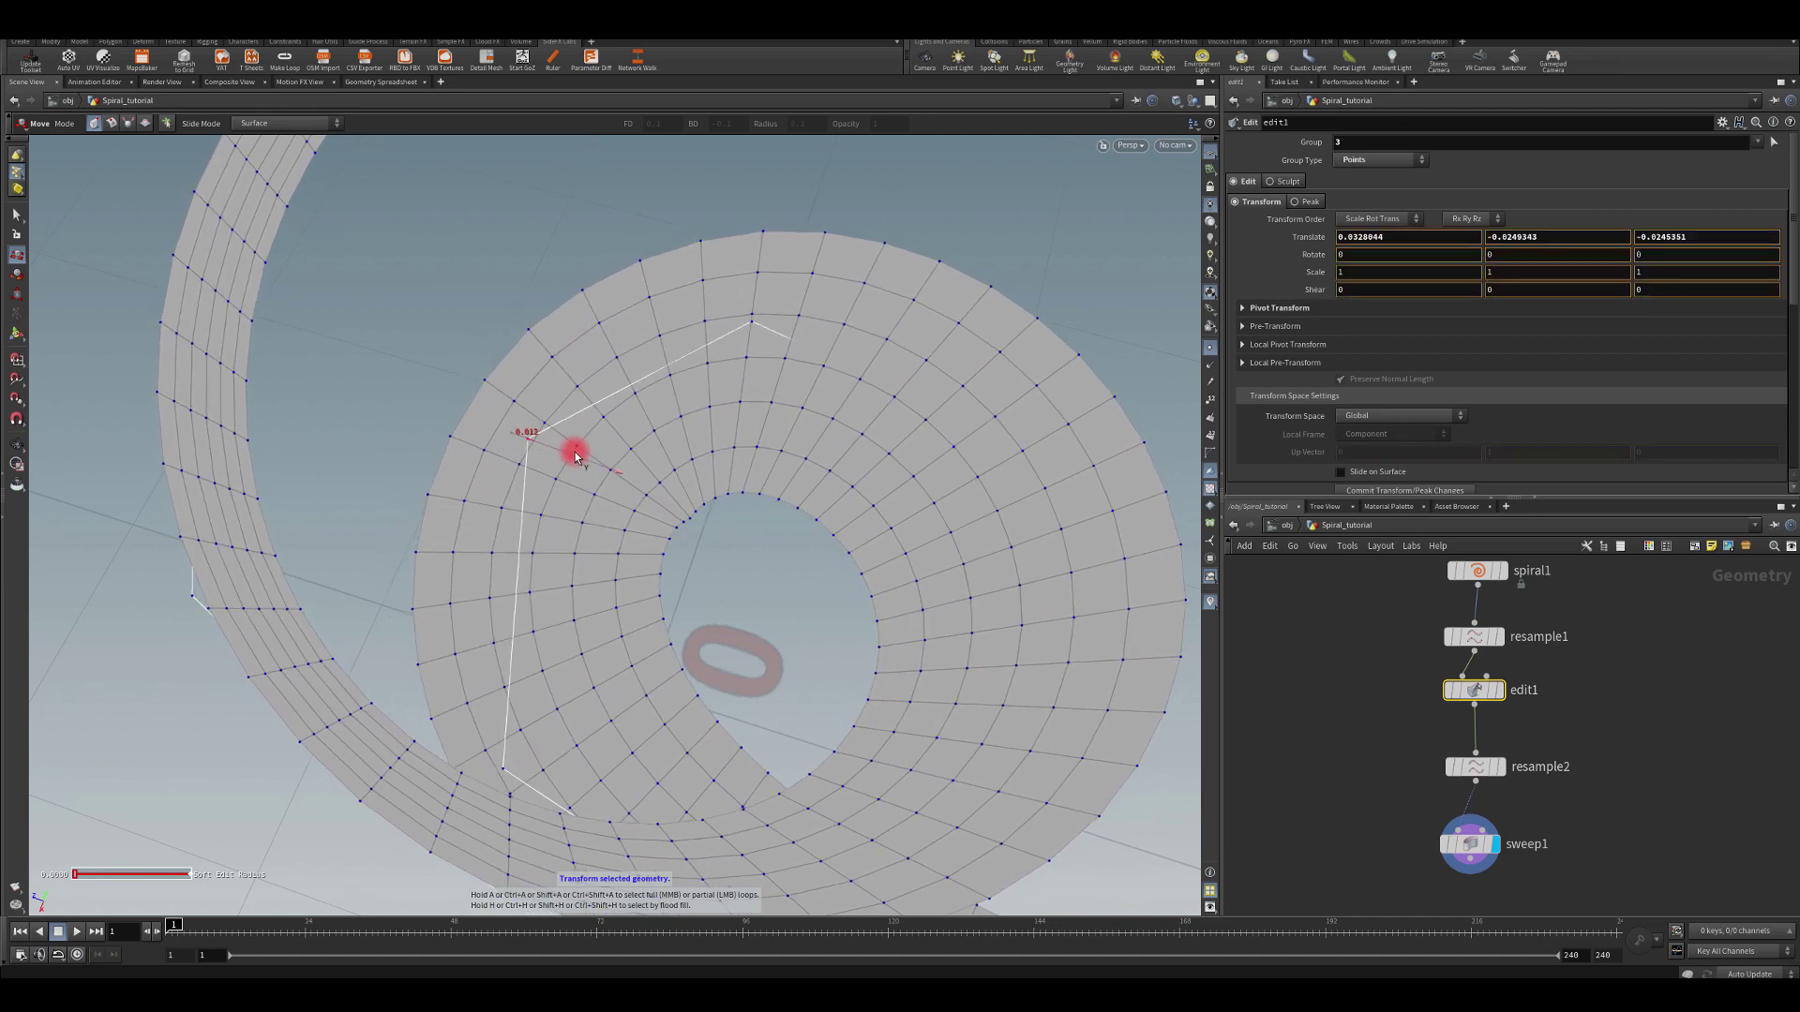
{"action": "middle_click", "coordinate": [1558, 244], "text": "ctrl"}
Step: Orbit around the reshaped ribbon, then reselect sweep1
{"action": "key", "text": "Escape"}
{"action": "left_click_drag", "start_coordinate": [855, 434], "coordinate": [751, 406]}
{"action": "key", "text": "t"}
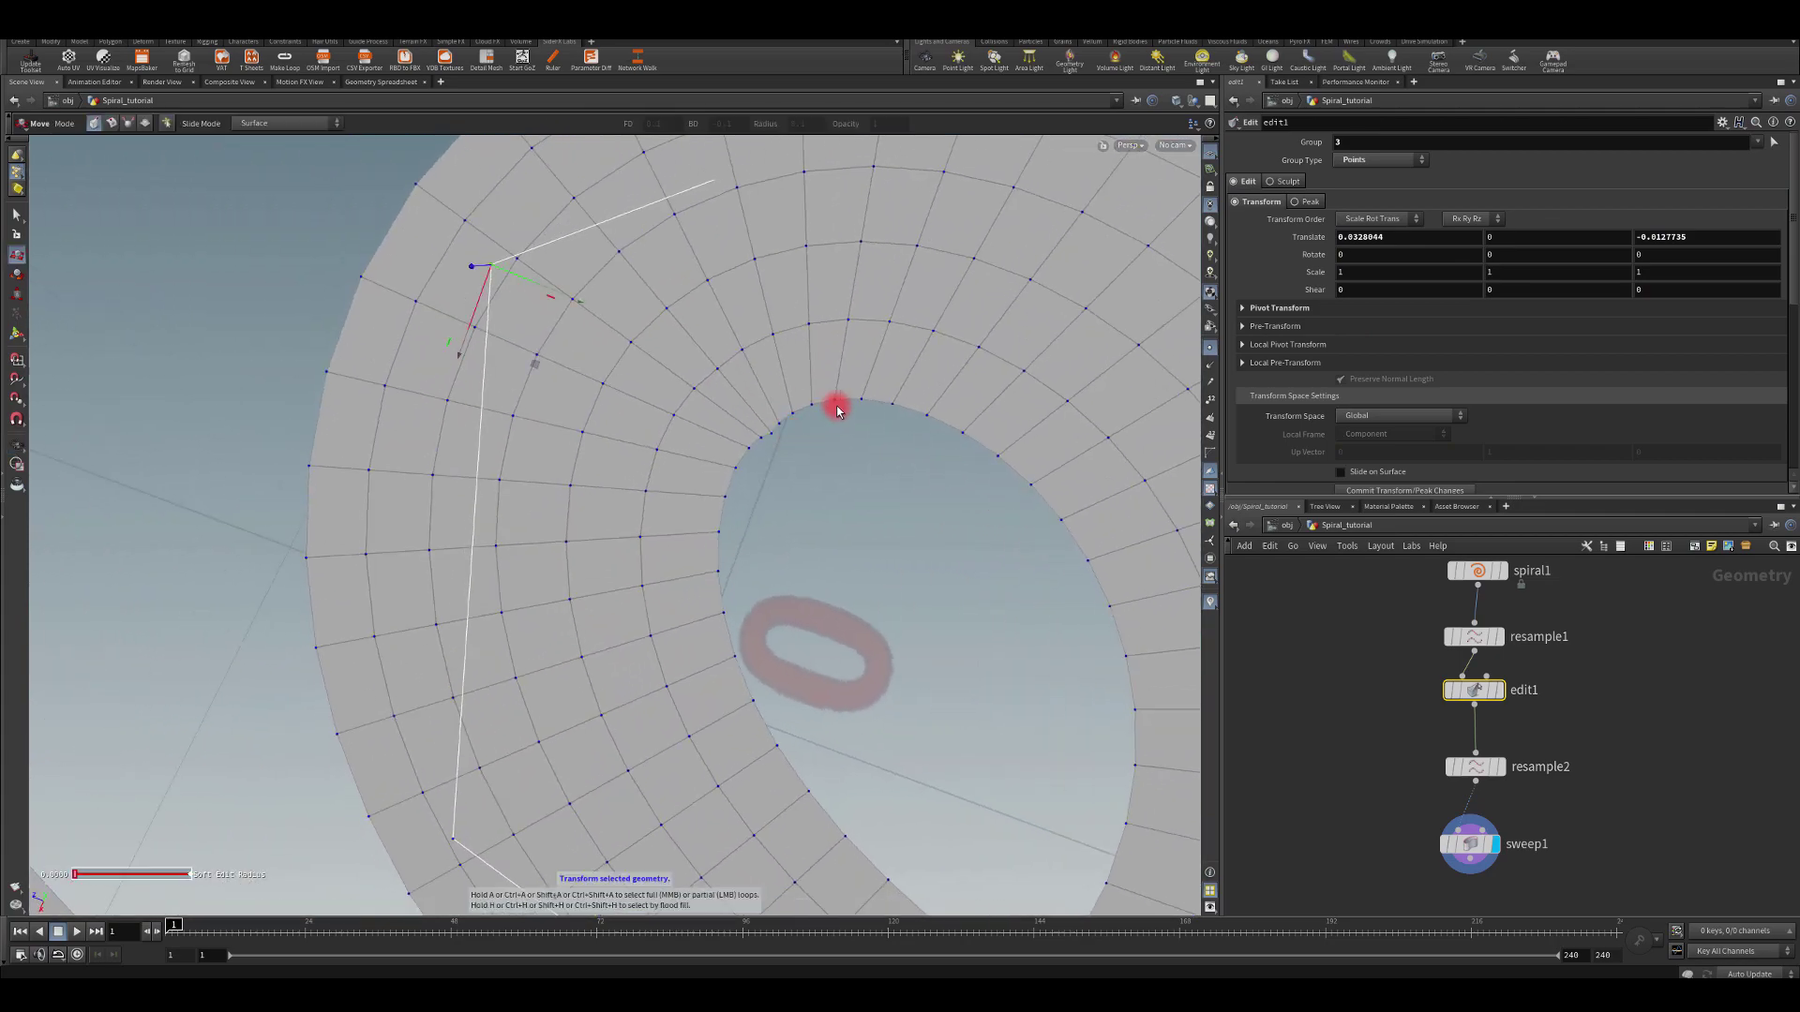
{"action": "key", "text": "Escape"}
{"action": "left_click_drag", "start_coordinate": [845, 472], "coordinate": [1172, 712]}
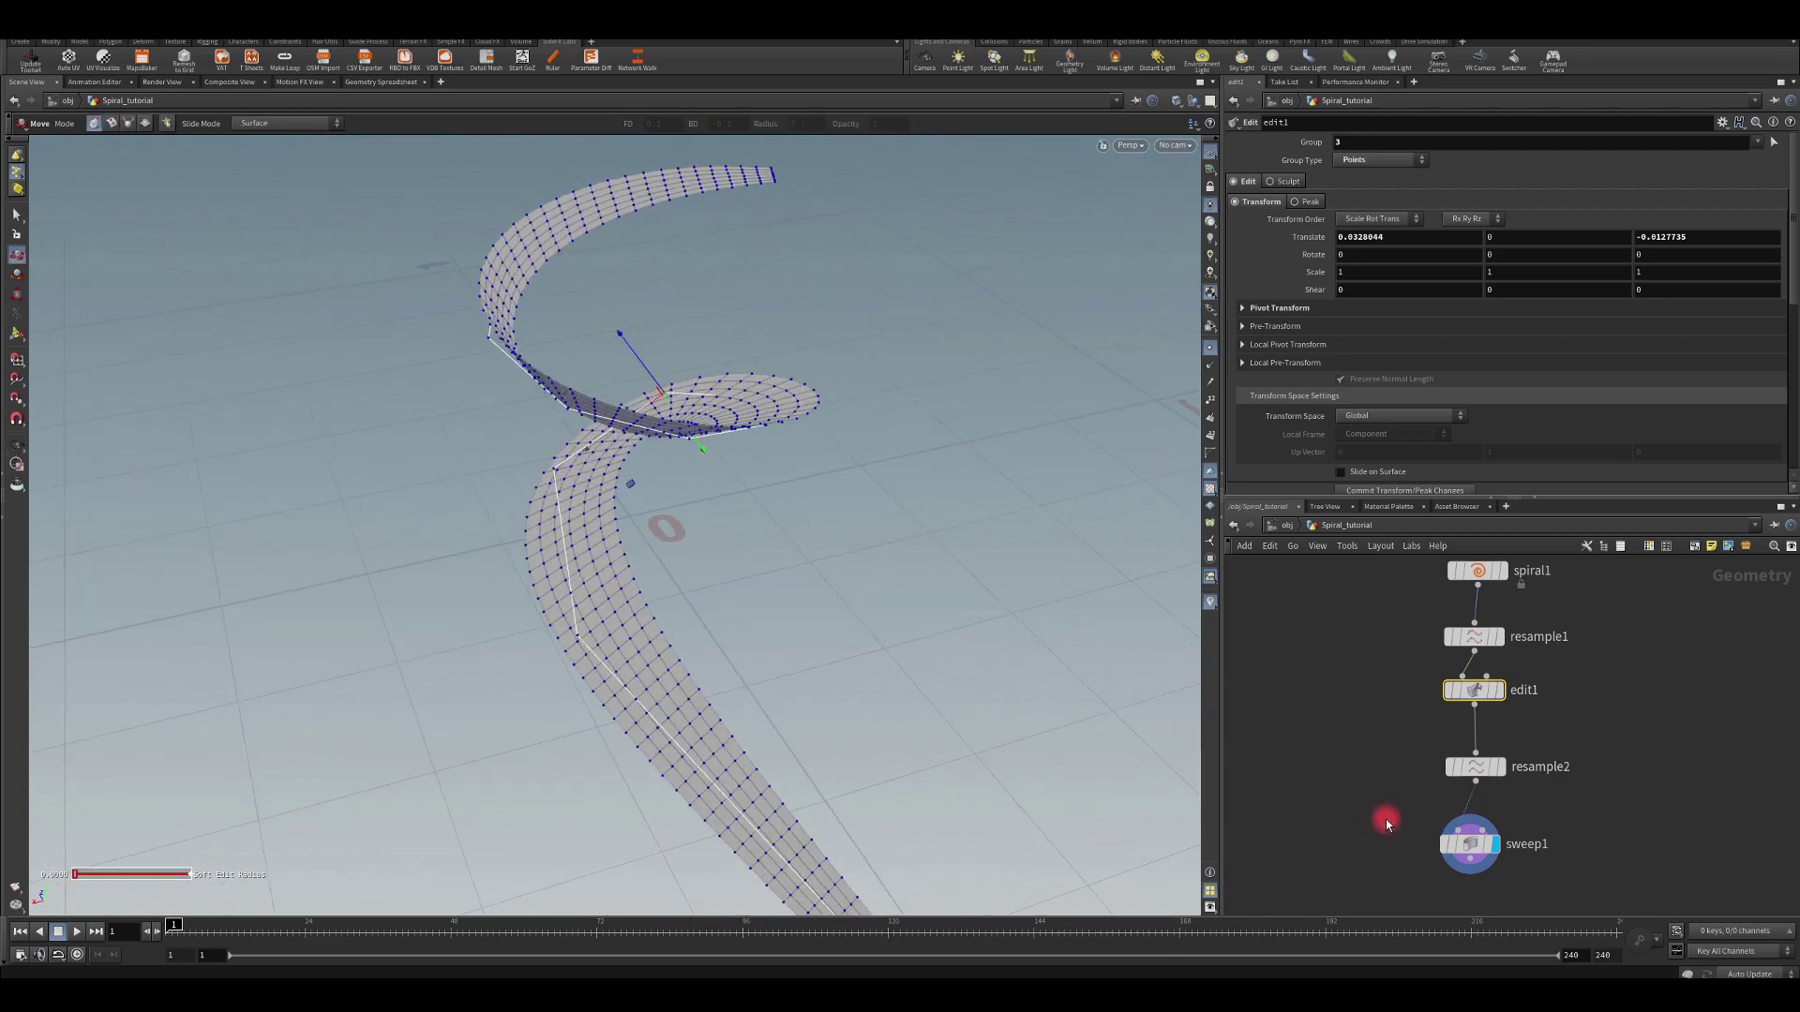
{"action": "left_click", "coordinate": [1469, 847]}
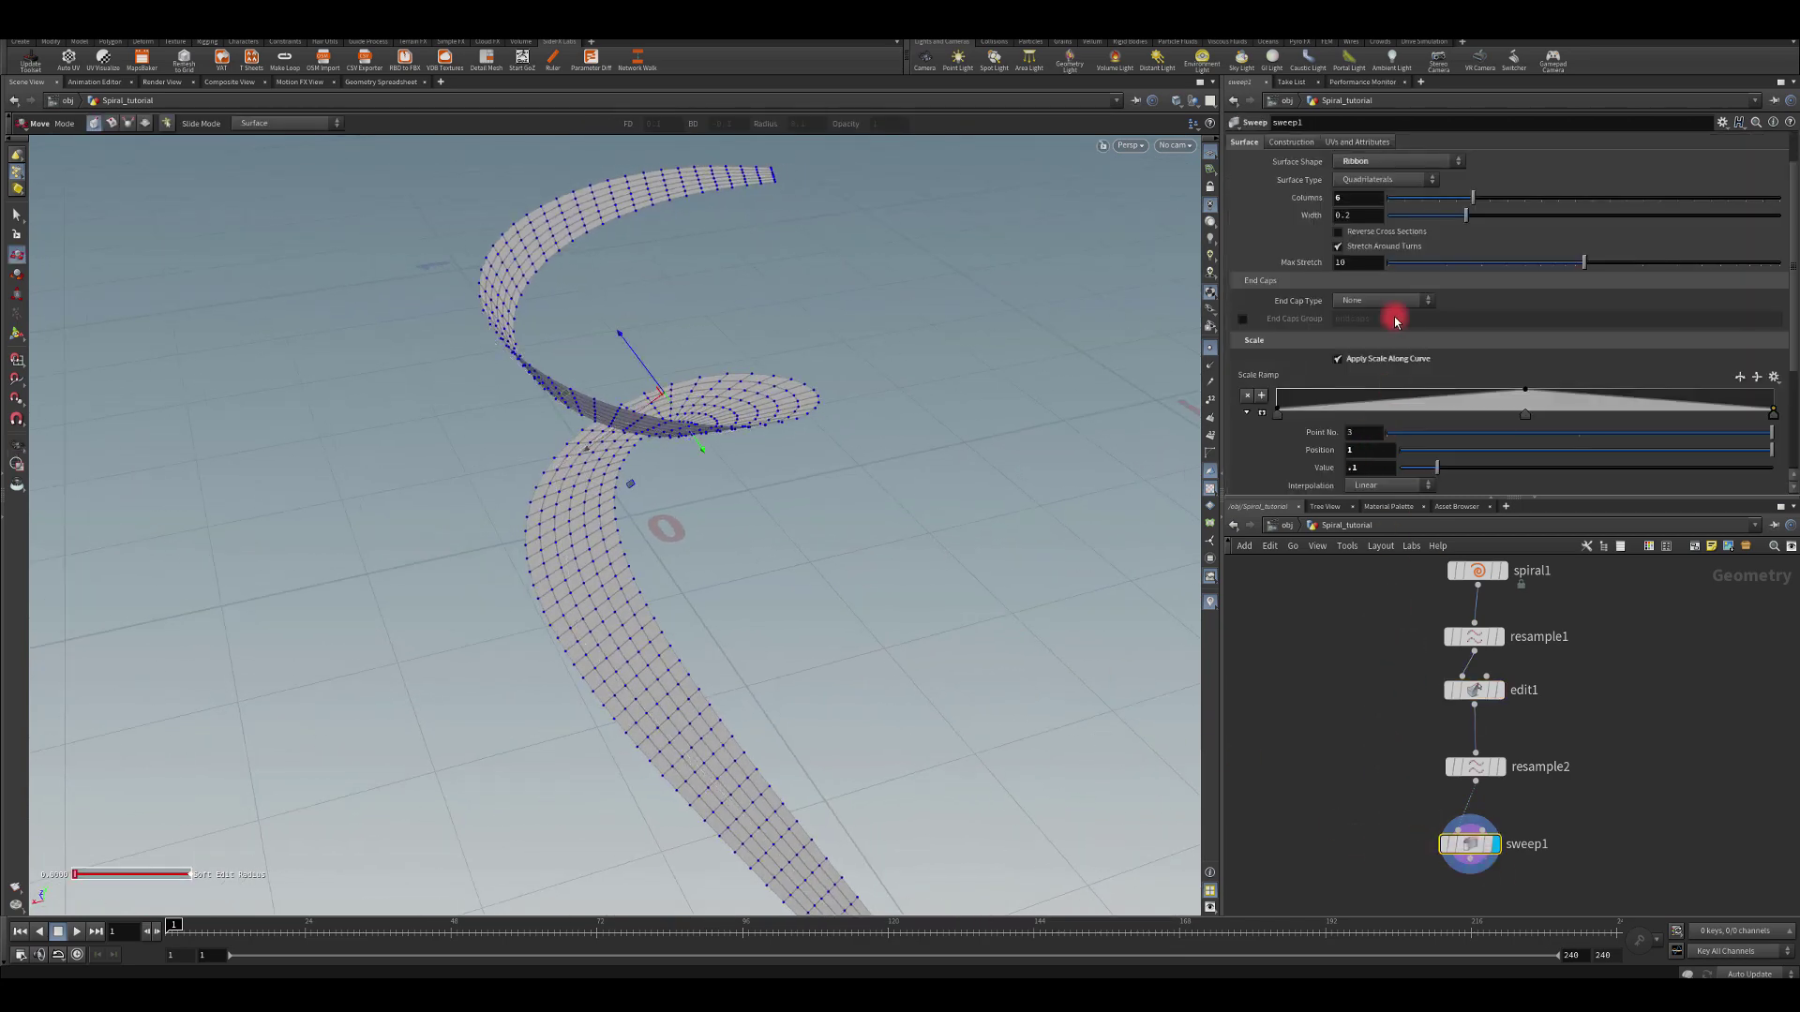
Step: Set sweep1's Rotation Roll to 45 so the ribbon twists along the spiral
{"action": "scroll", "coordinate": [1378, 319], "scroll_direction": "down", "scroll_amount": 3}
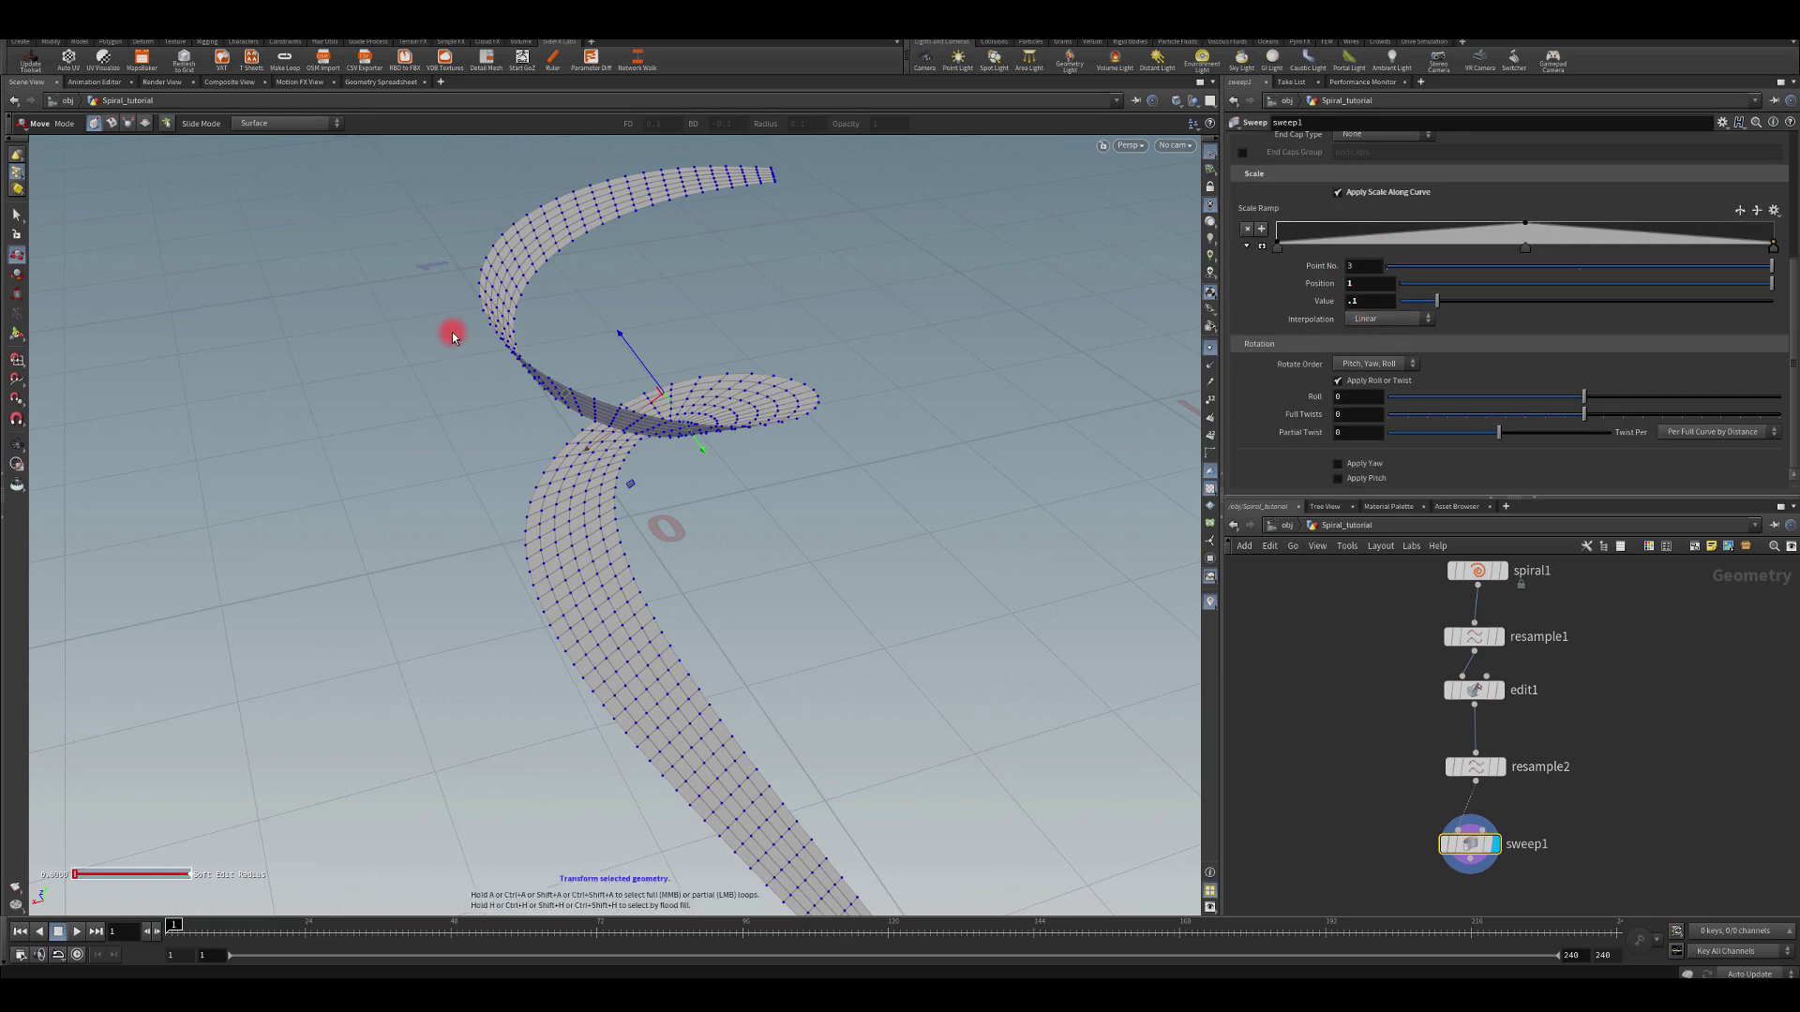
{"action": "key", "text": "Escape"}
{"action": "left_click_drag", "start_coordinate": [506, 313], "coordinate": [458, 413]}
{"action": "key", "text": "t"}
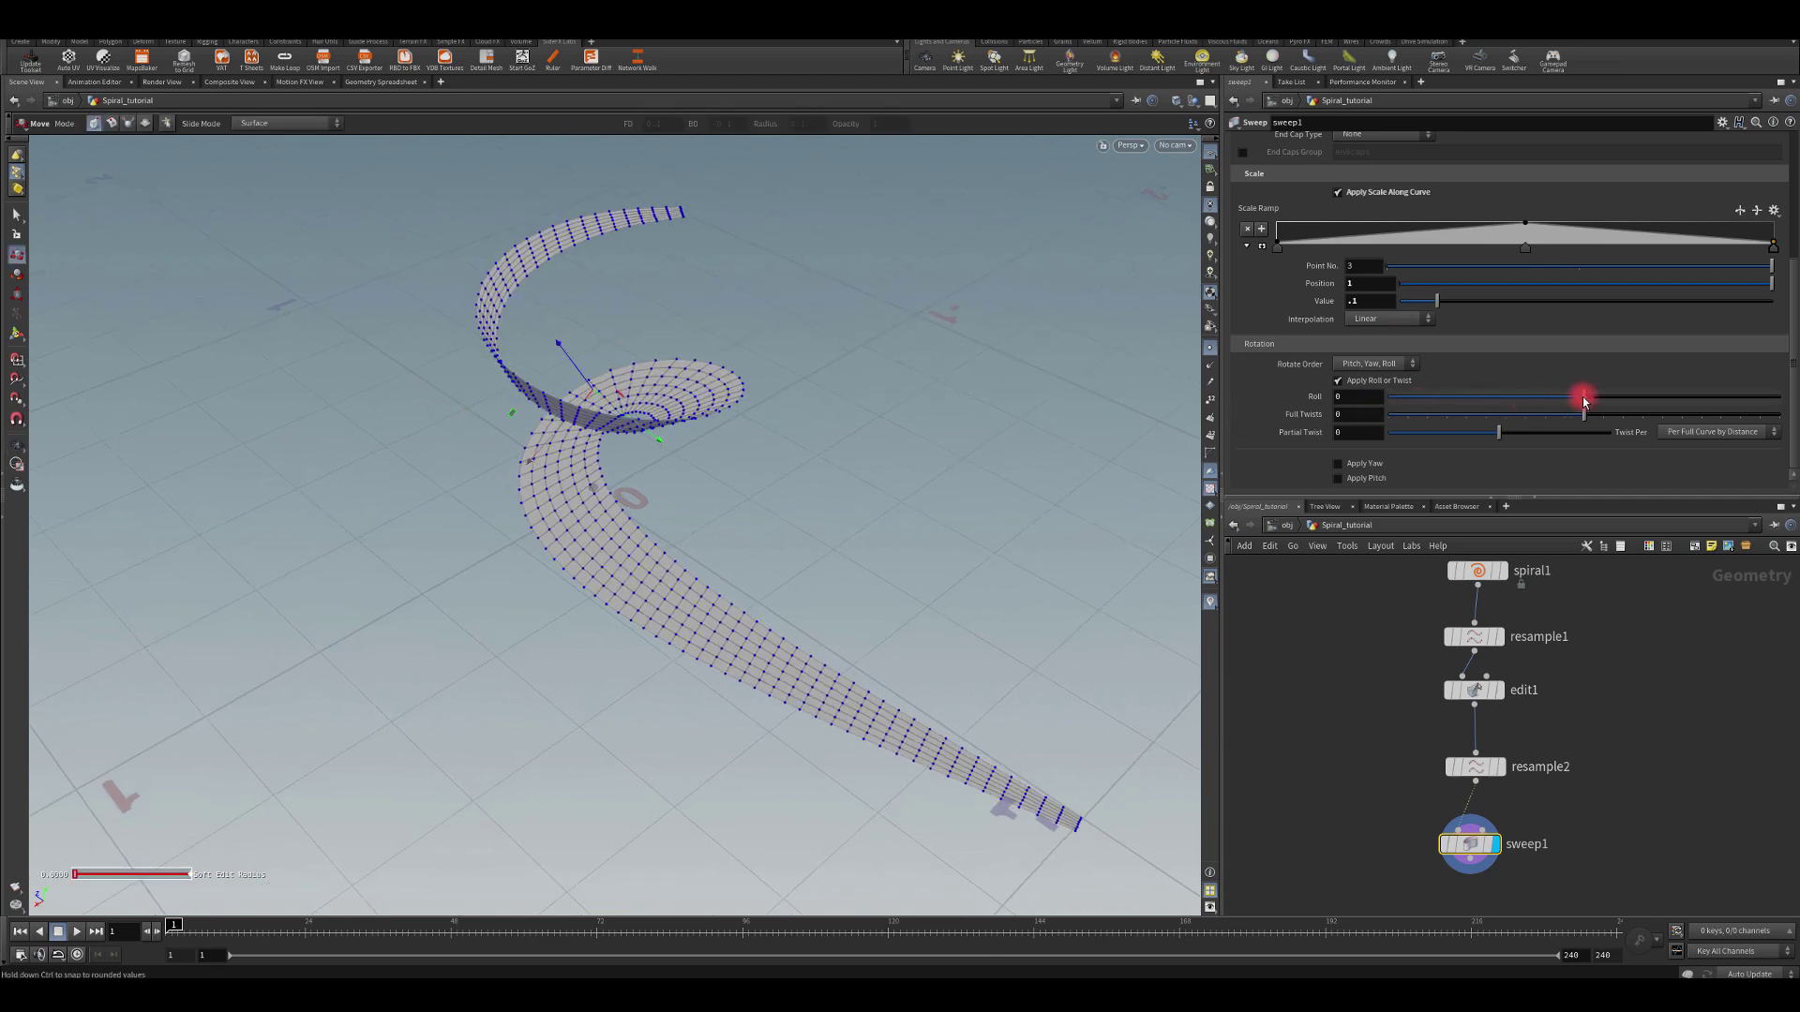
{"action": "left_click_drag", "start_coordinate": [1582, 396], "coordinate": [1643, 401]}
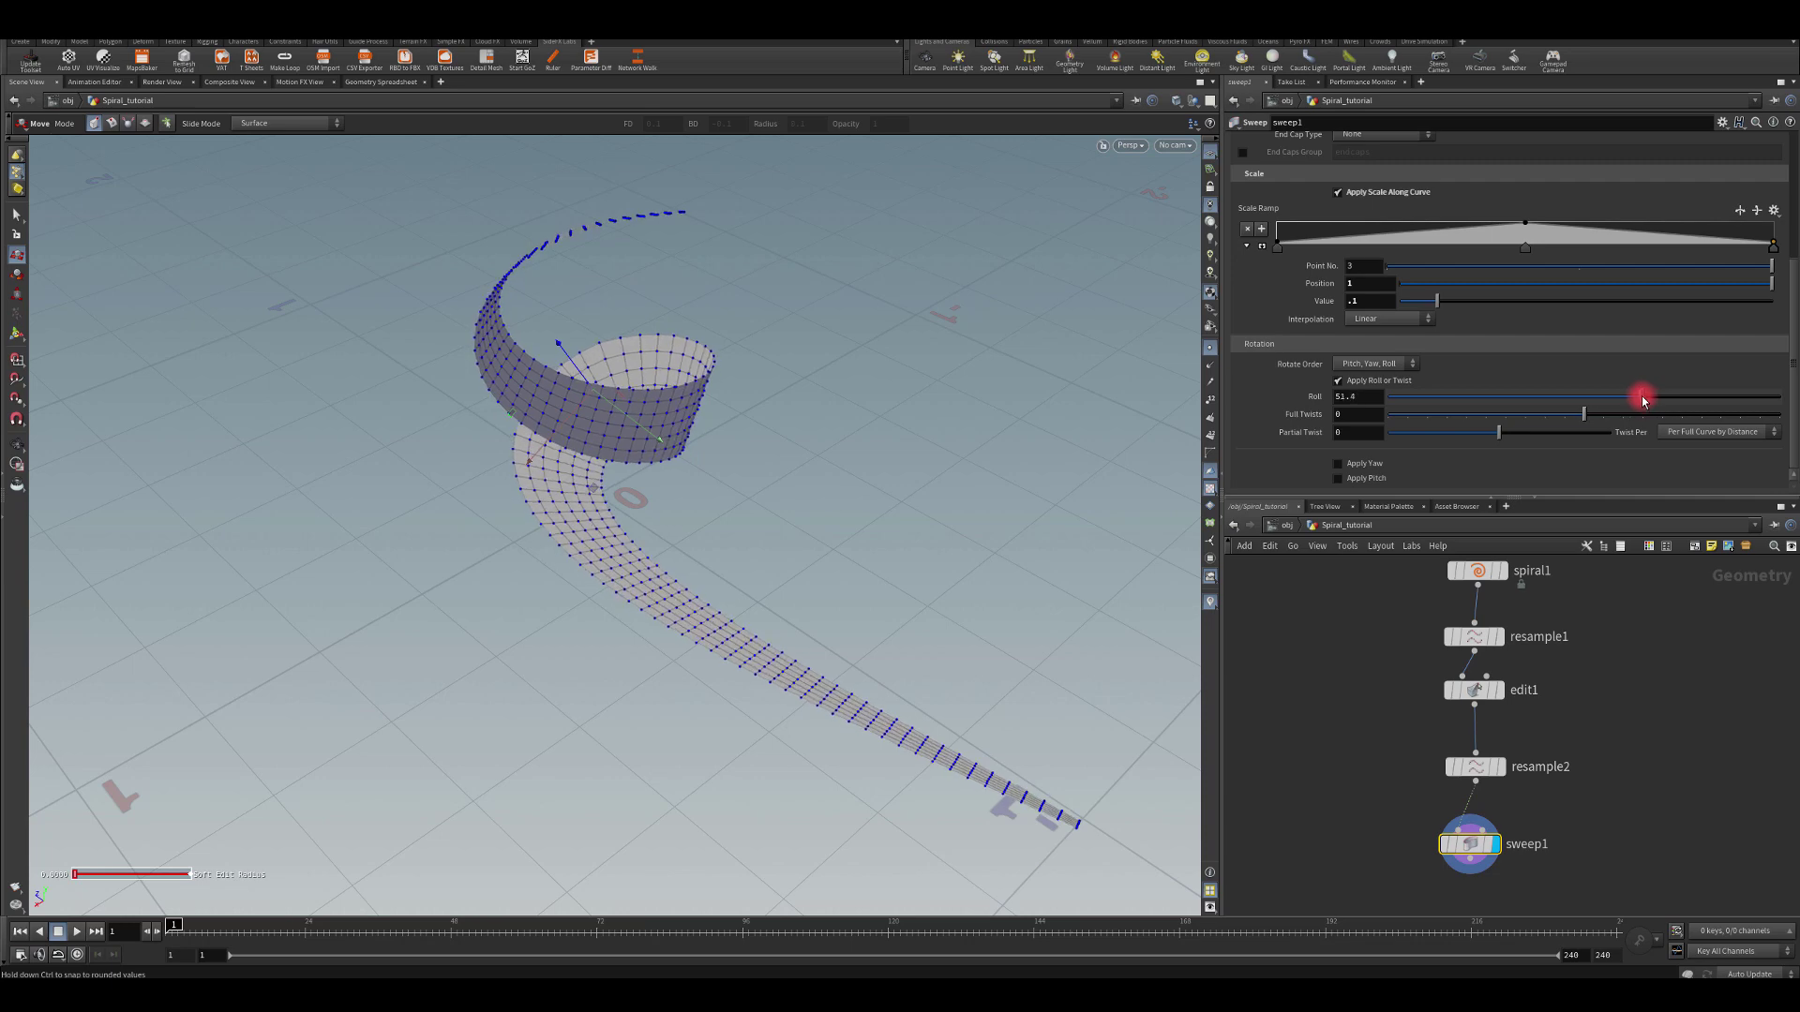
{"action": "double_click", "coordinate": [1357, 397]}
{"action": "type", "text": "45"}
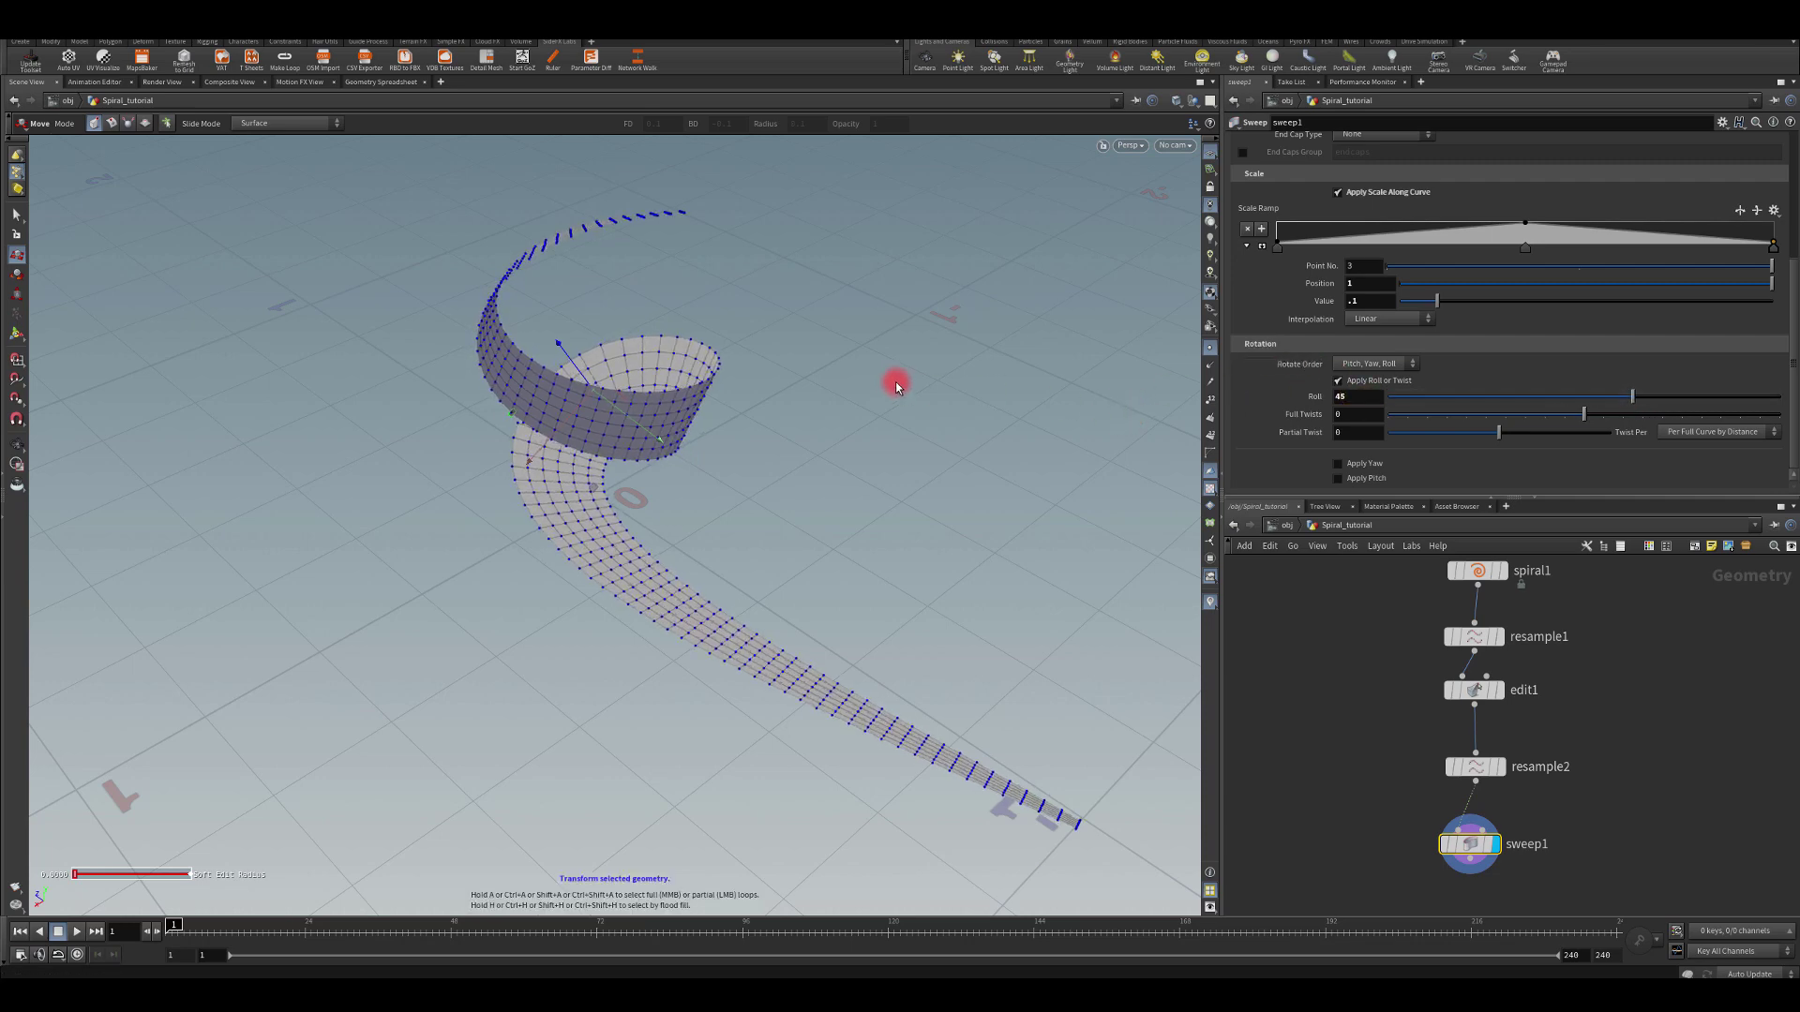
Step: Orbit the view to inspect the 45-degree twist from several angles, including above
{"action": "mouse_move", "coordinate": [897, 385]}
{"action": "left_mouse_down", "text": "alt"}
{"action": "mouse_move", "coordinate": [892, 362]}
{"action": "mouse_move", "coordinate": [892, 406]}
{"action": "left_mouse_up", "text": "alt"}
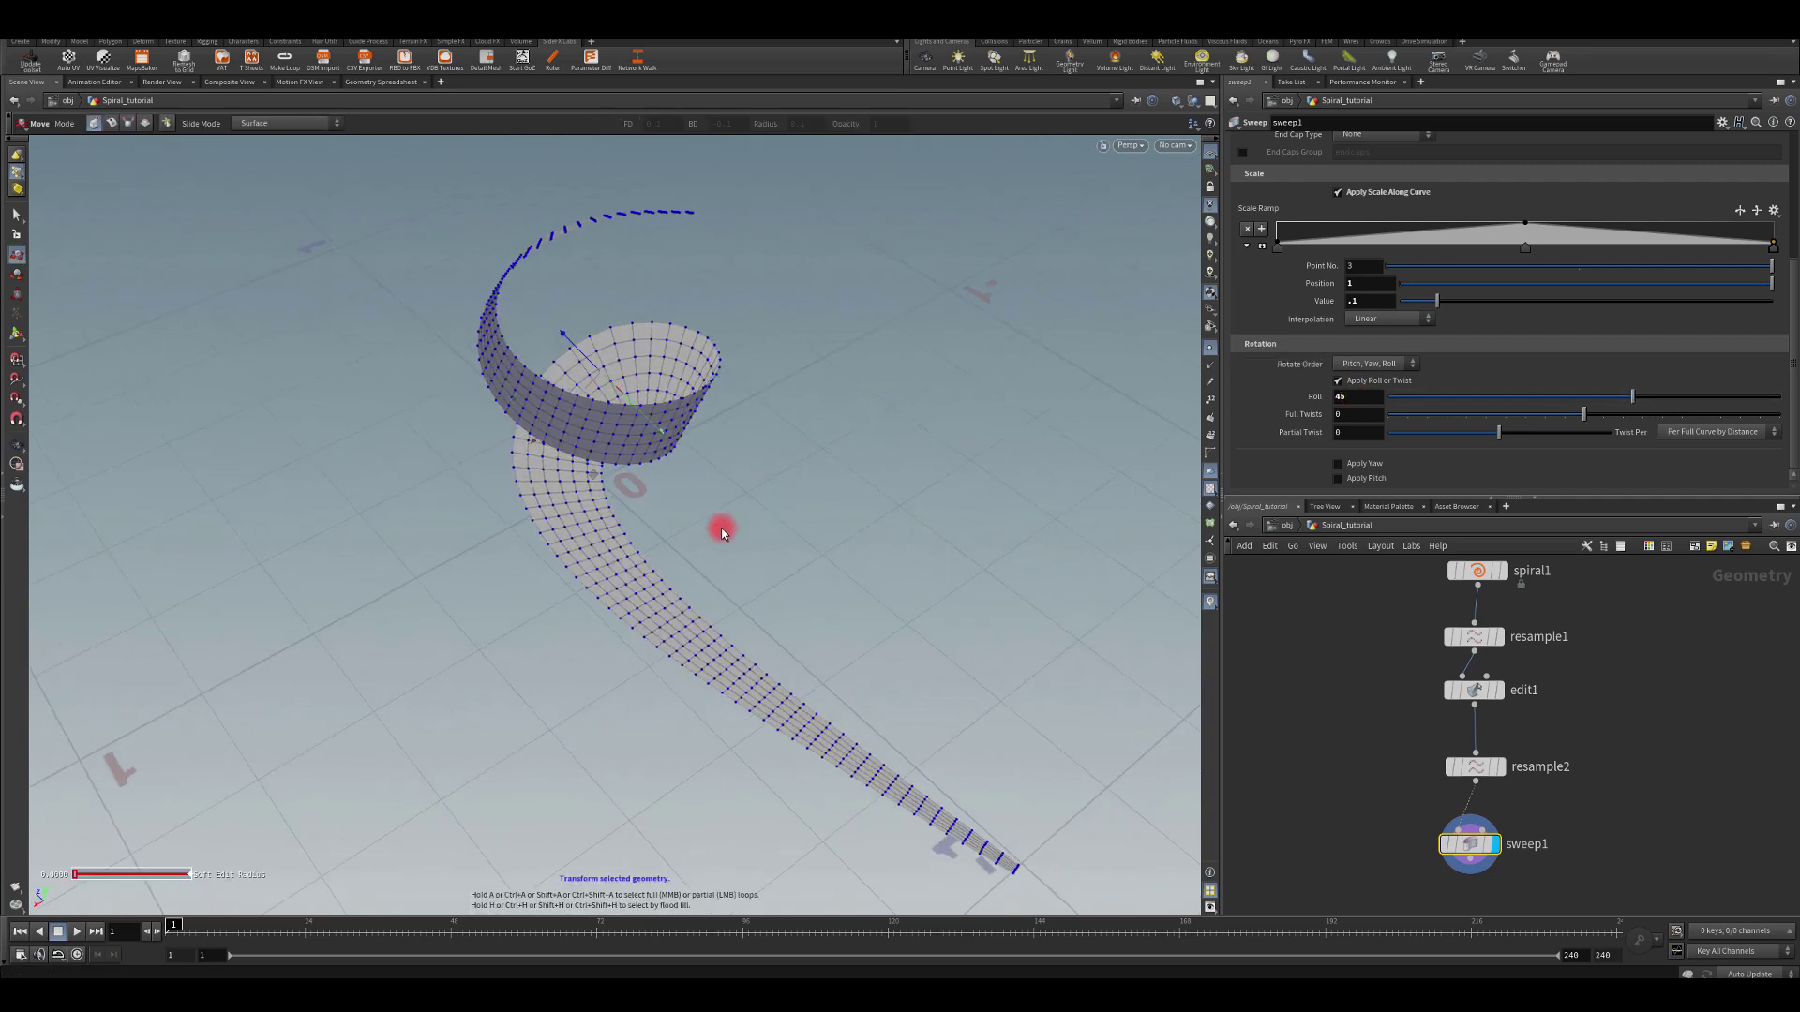
{"action": "key", "text": "Escape"}
{"action": "left_click_drag", "start_coordinate": [965, 594], "coordinate": [820, 462]}
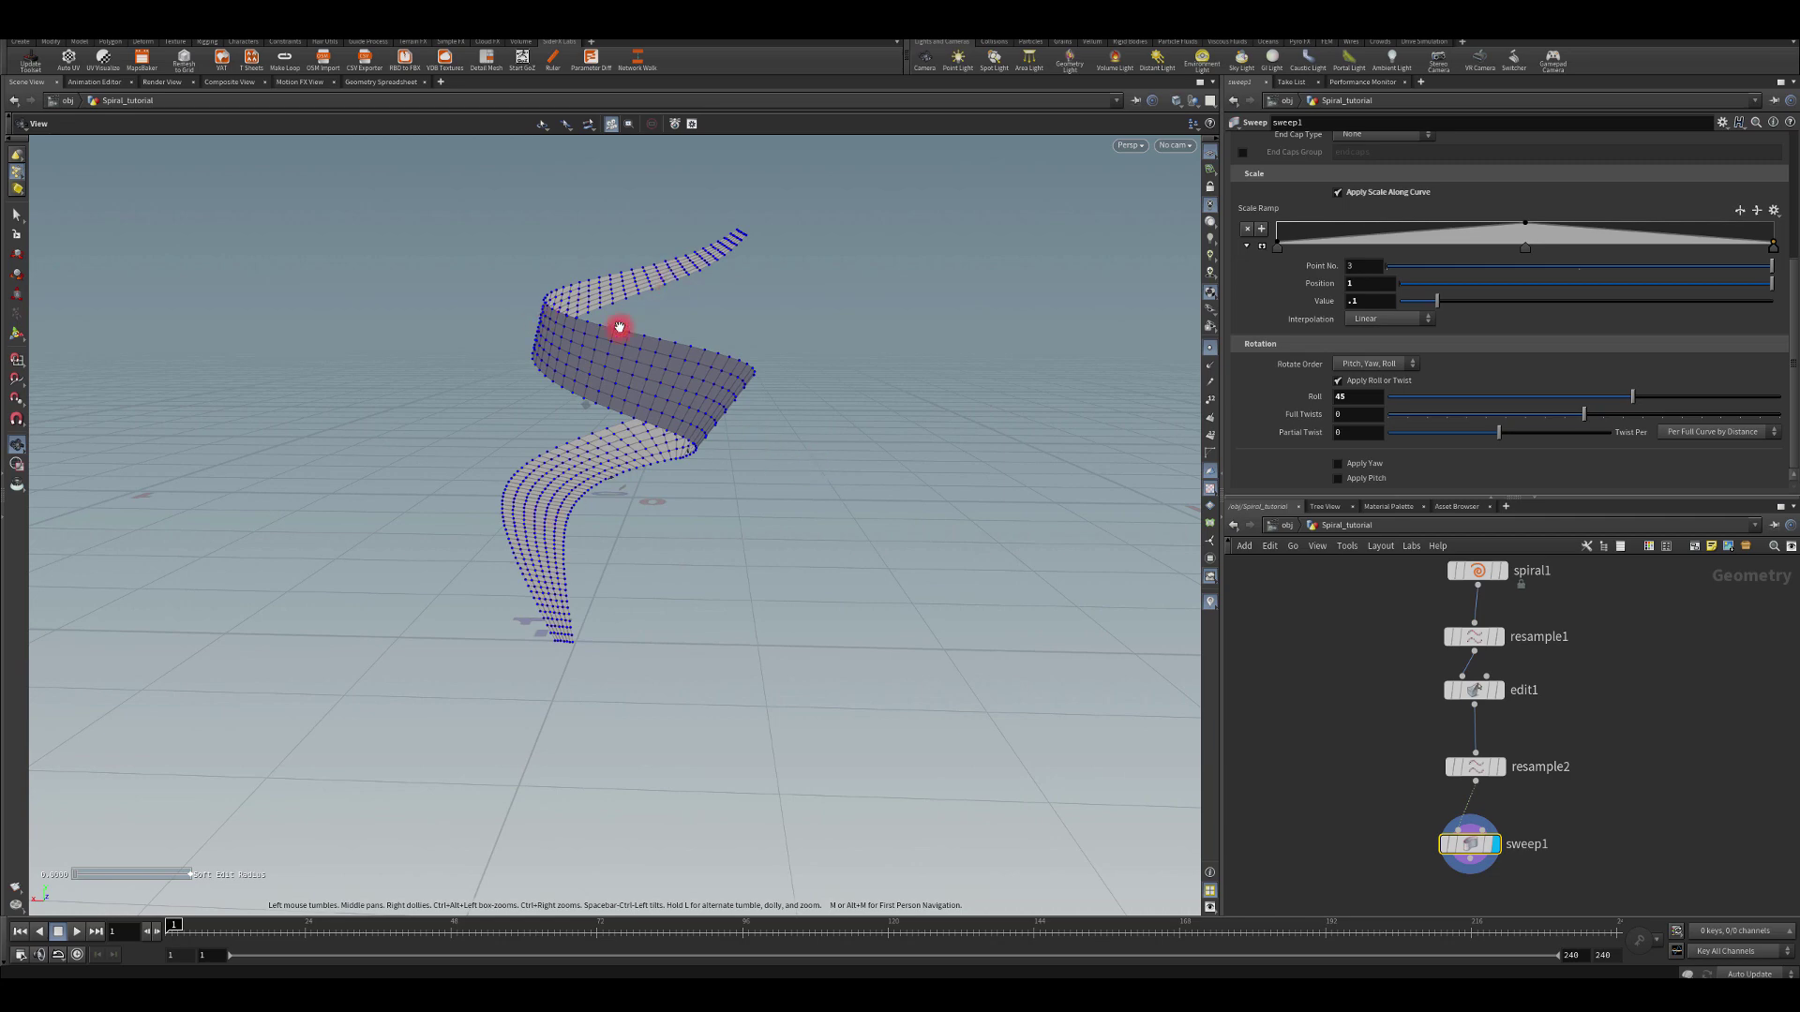
{"action": "left_click_drag", "start_coordinate": [619, 327], "coordinate": [494, 490]}
{"action": "key", "text": "t"}
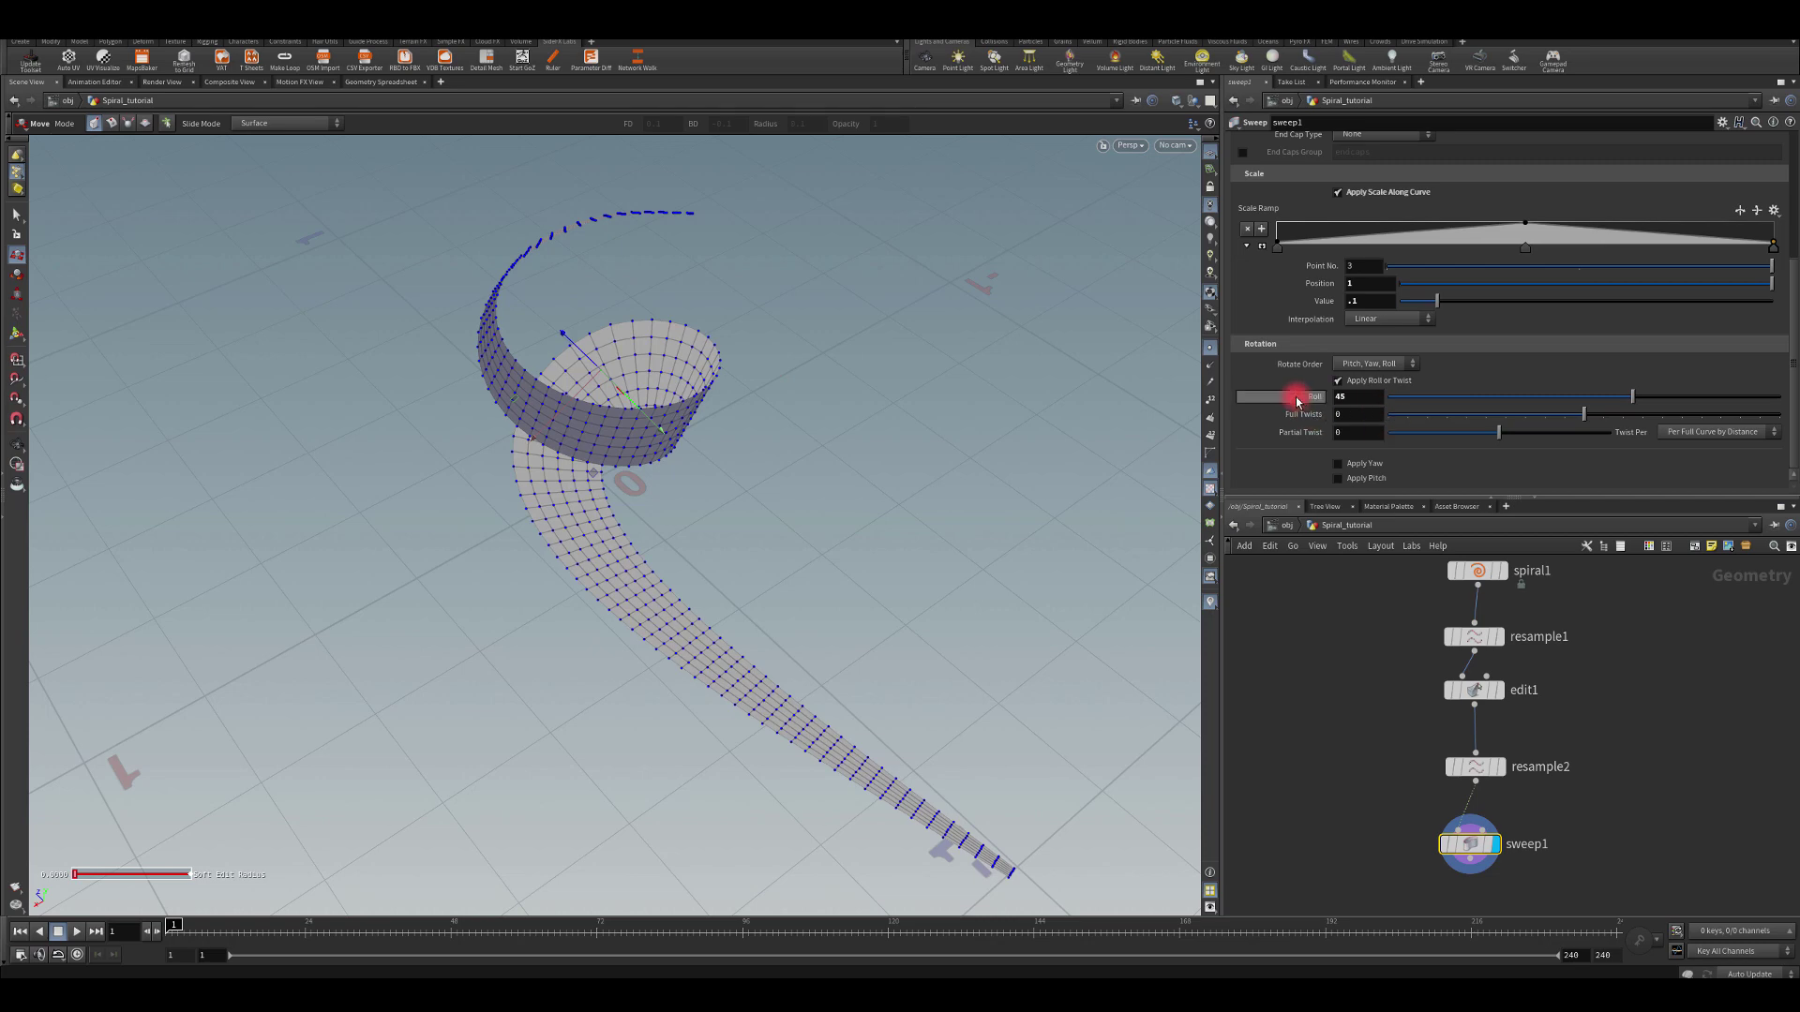
{"action": "key", "text": "Escape"}
{"action": "mouse_move", "coordinate": [727, 418]}
{"action": "left_mouse_down"}
{"action": "mouse_move", "coordinate": [807, 326]}
{"action": "mouse_move", "coordinate": [680, 355]}
{"action": "mouse_move", "coordinate": [856, 450]}
{"action": "mouse_move", "coordinate": [868, 482]}
{"action": "mouse_move", "coordinate": [779, 430]}
{"action": "mouse_move", "coordinate": [824, 489]}
{"action": "mouse_move", "coordinate": [828, 431]}
{"action": "mouse_move", "coordinate": [800, 494]}
{"action": "mouse_move", "coordinate": [843, 450]}
{"action": "left_mouse_up"}
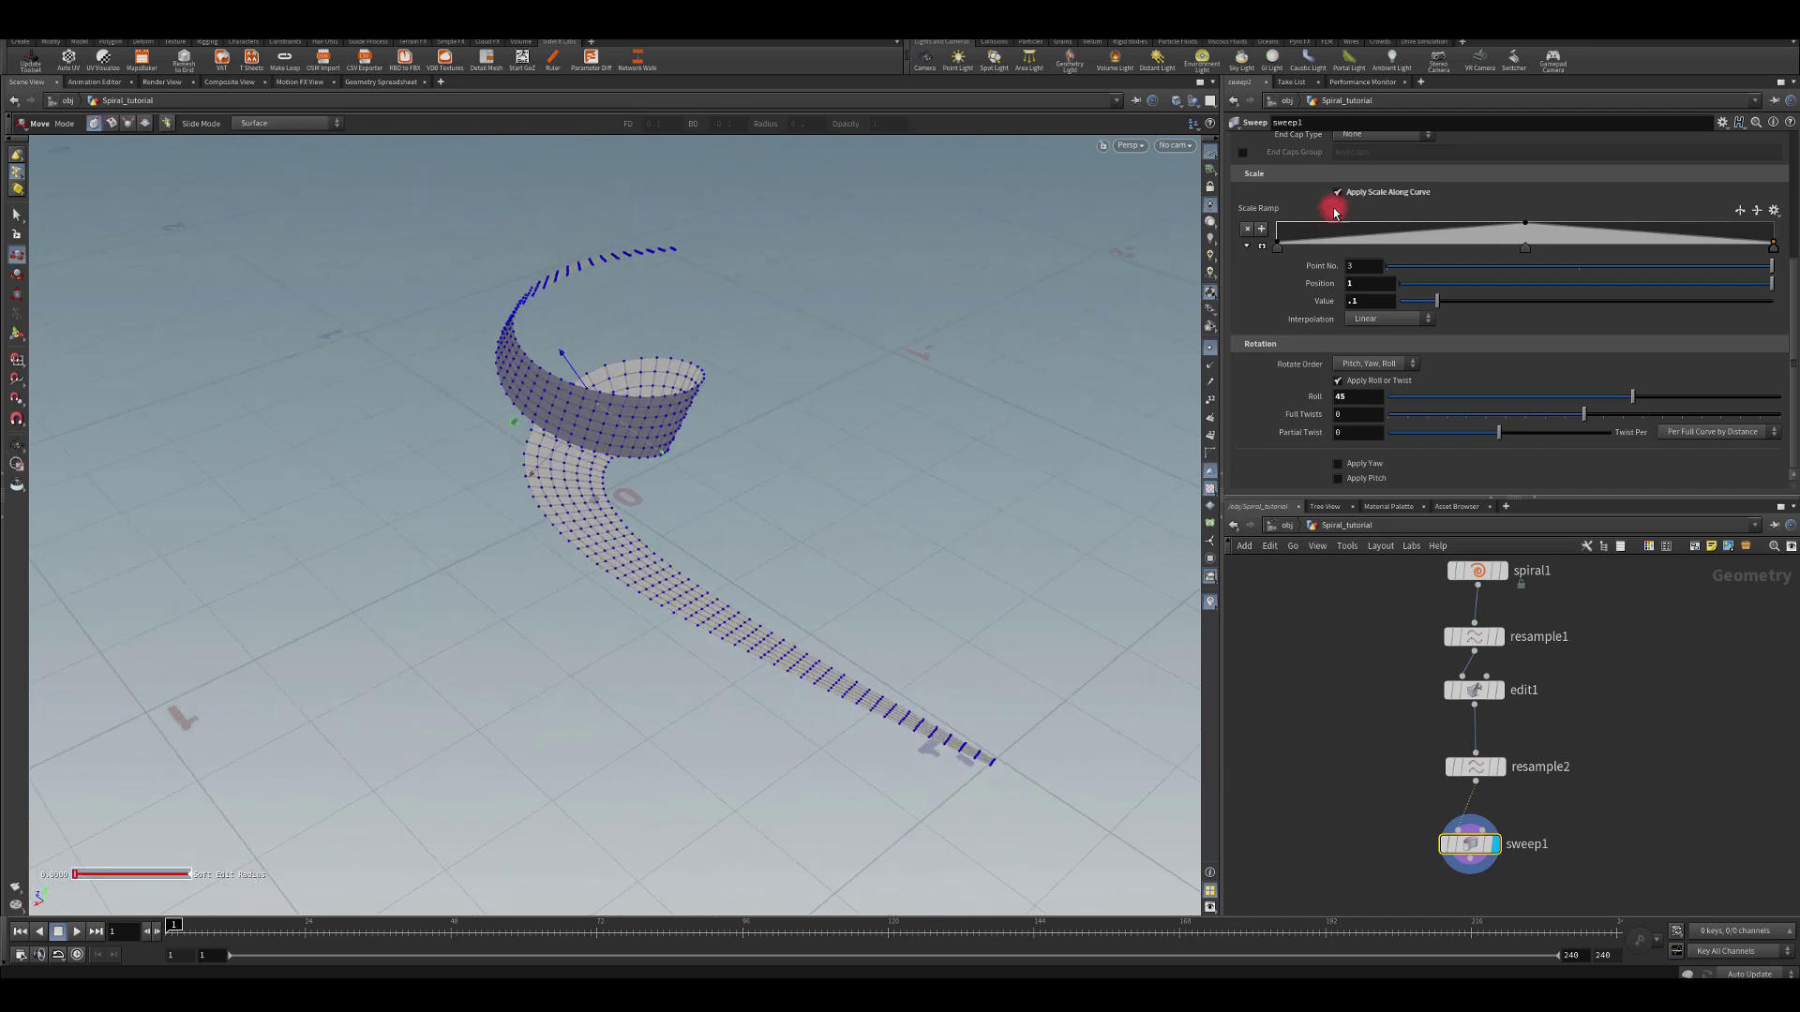
{"action": "scroll", "coordinate": [1337, 256], "scroll_direction": "up", "scroll_amount": 1}
{"action": "scroll", "coordinate": [1350, 253], "scroll_direction": "up", "scroll_amount": 4}
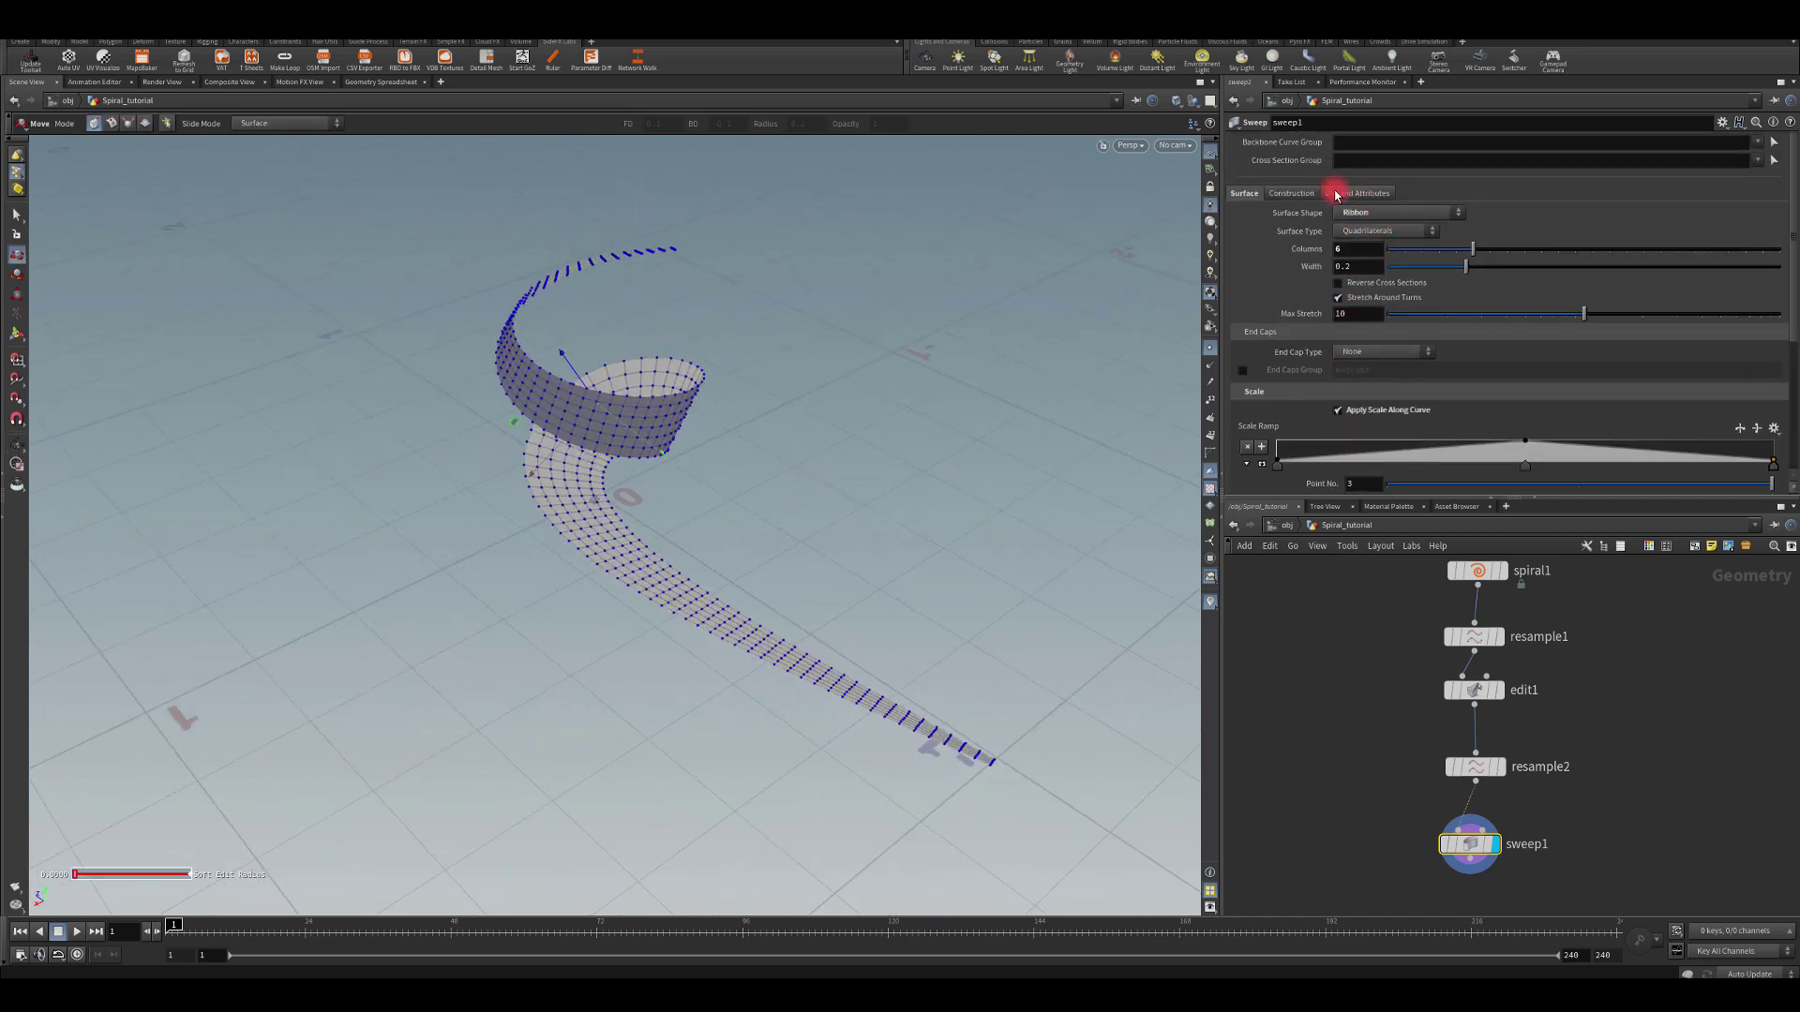
Step: Turn on Compute UVs in sweep1 and place a uvtransform1 node below it
{"action": "left_click", "coordinate": [1338, 193]}
{"action": "left_click", "coordinate": [1339, 231]}
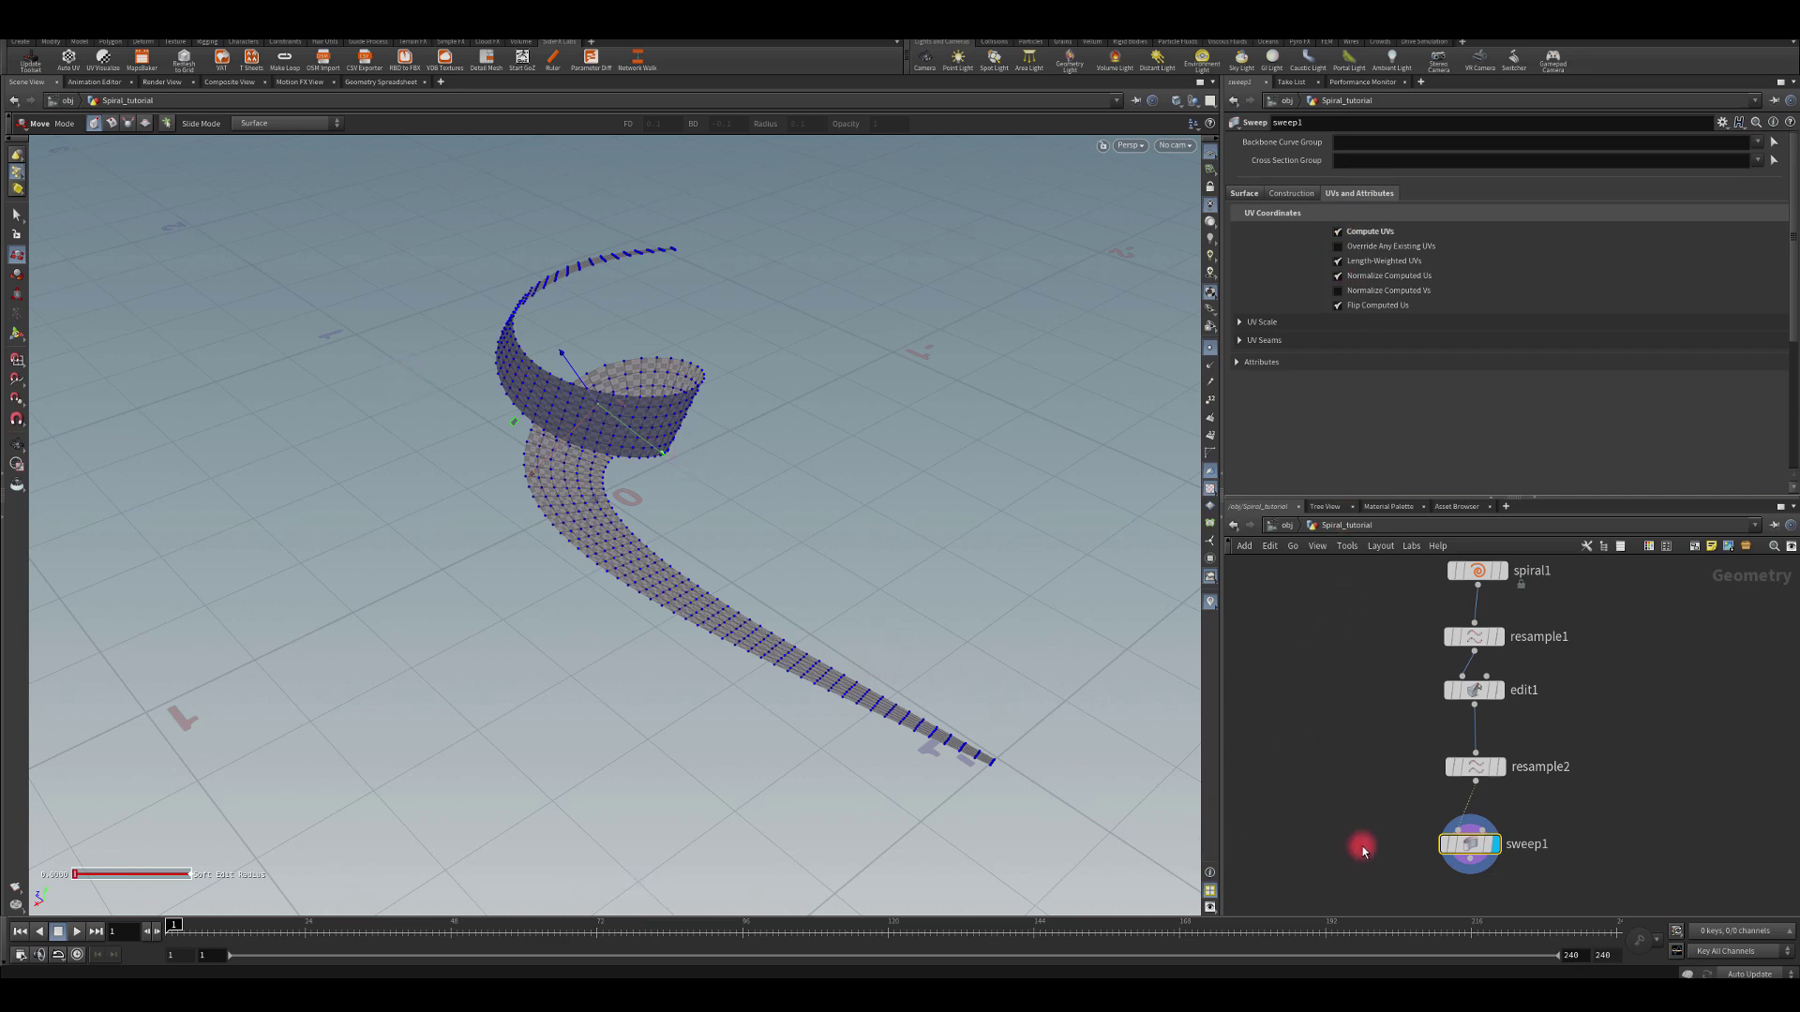
{"action": "middle_click_drag", "start_coordinate": [1362, 847], "coordinate": [1375, 660]}
{"action": "key", "text": "Tab"}
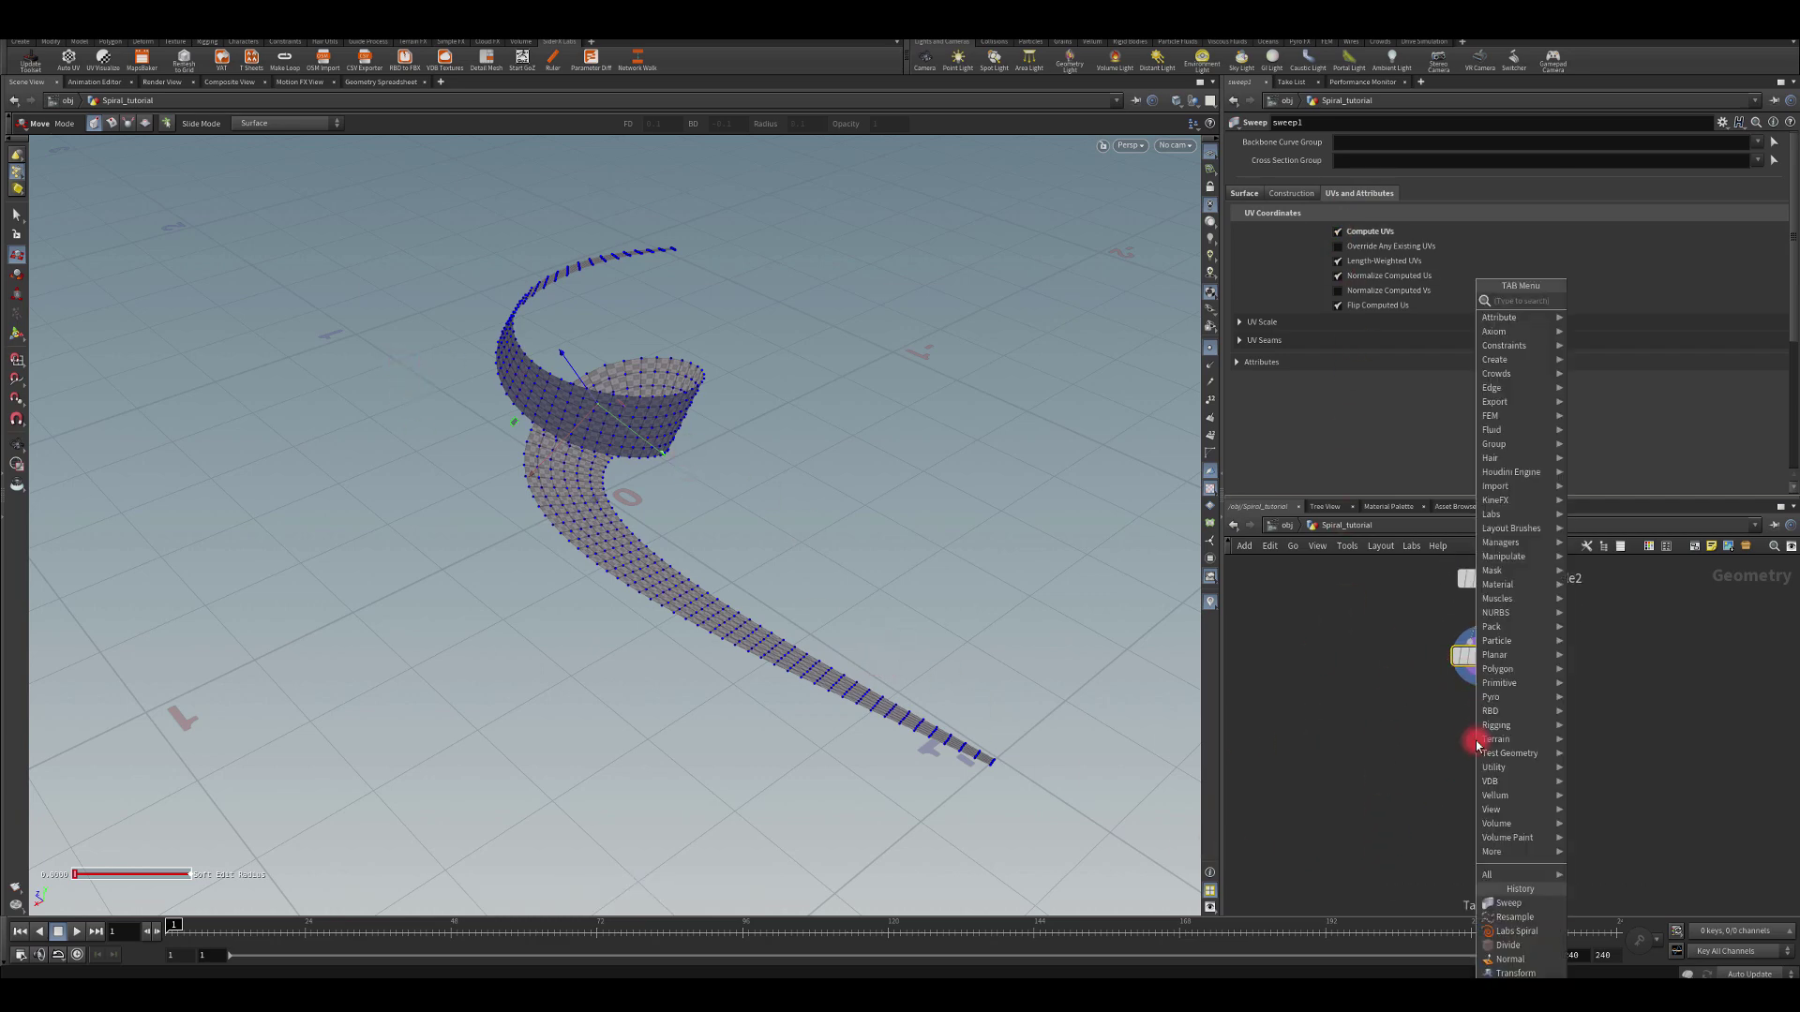
{"action": "type", "text": "uv tr"}
{"action": "key", "text": "Return"}
{"action": "left_click", "coordinate": [1475, 741]}
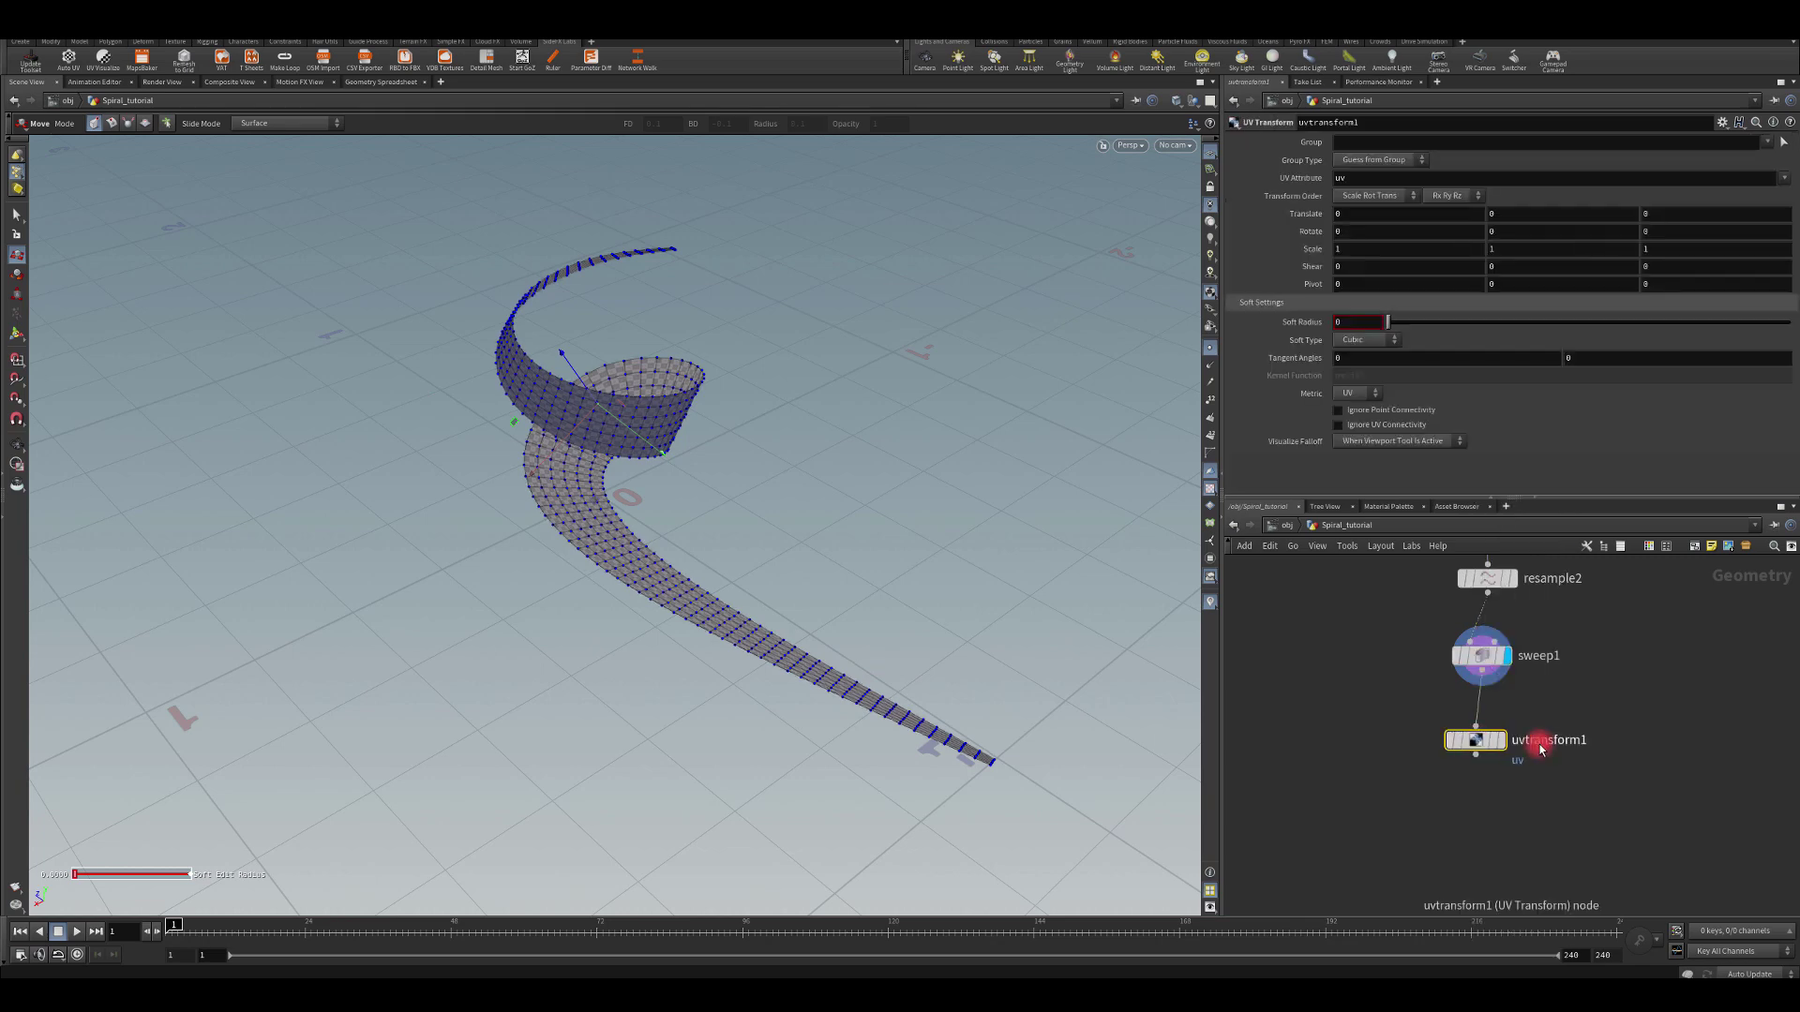
Step: Switch the viewport to UV view and pan to the ribbon's UV strip
{"action": "left_click", "coordinate": [1129, 145]}
{"action": "mouse_move", "coordinate": [1135, 178]}
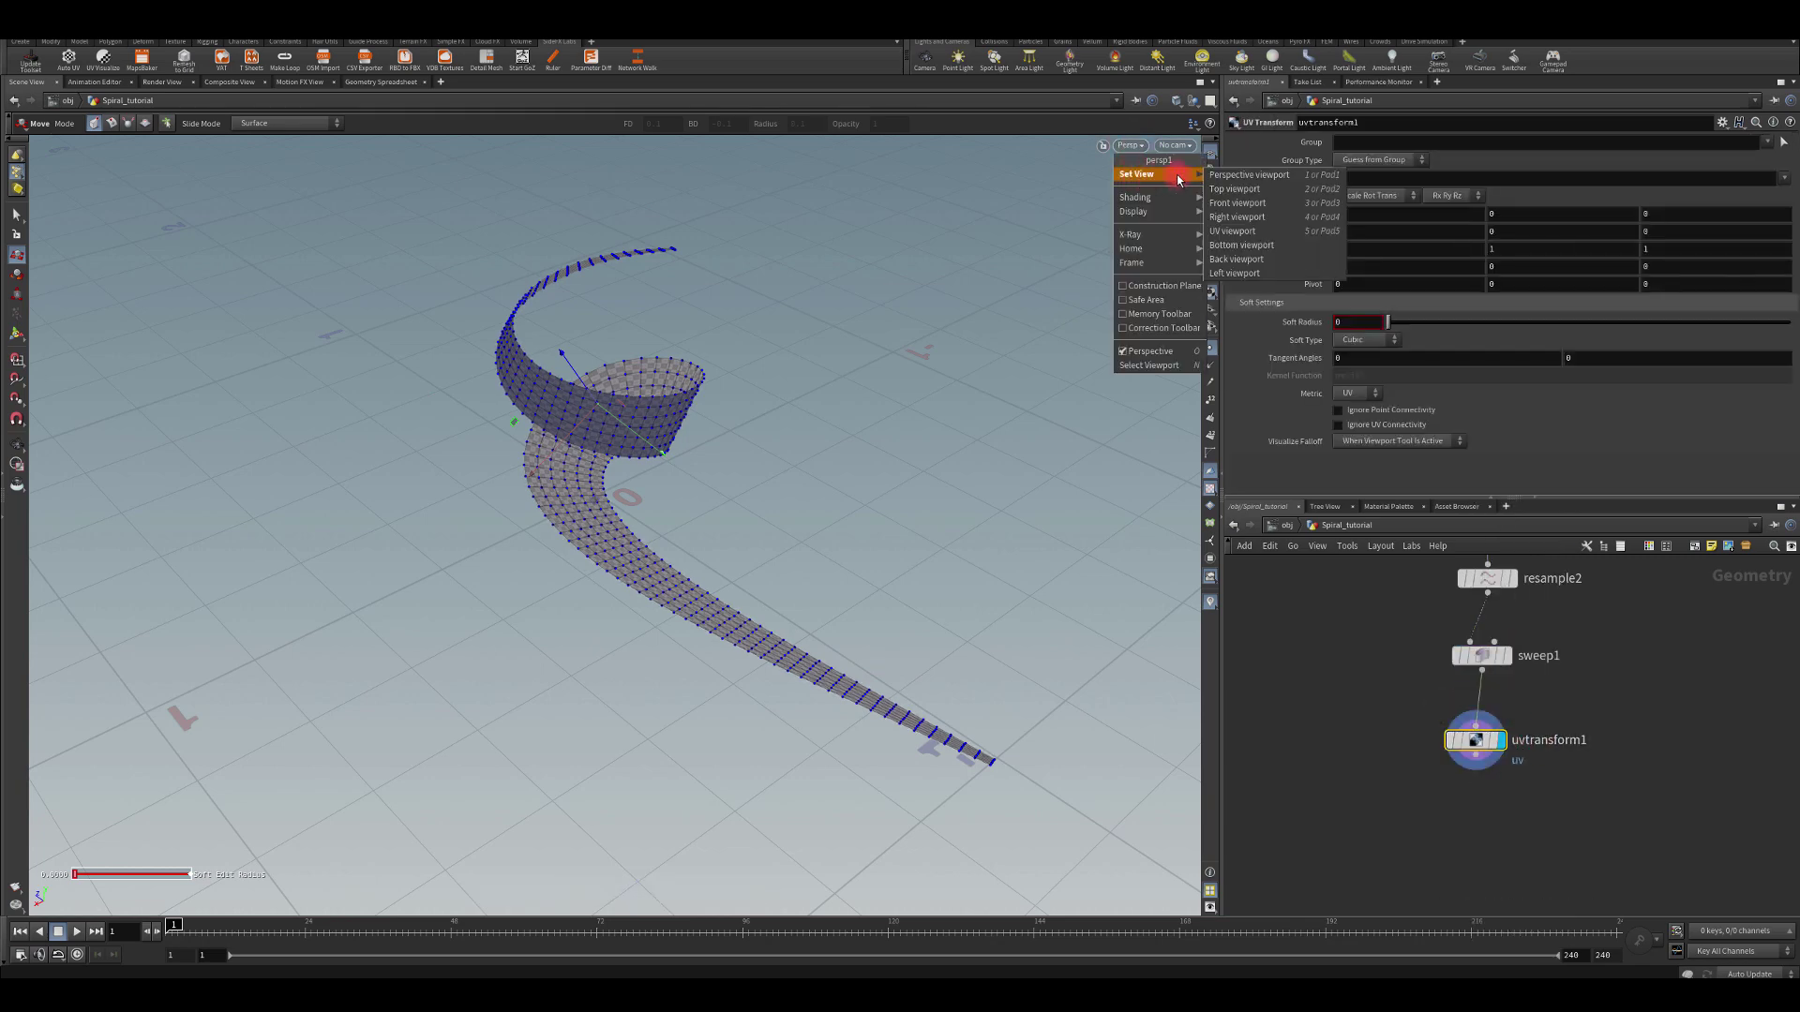
{"action": "left_click", "coordinate": [1245, 233]}
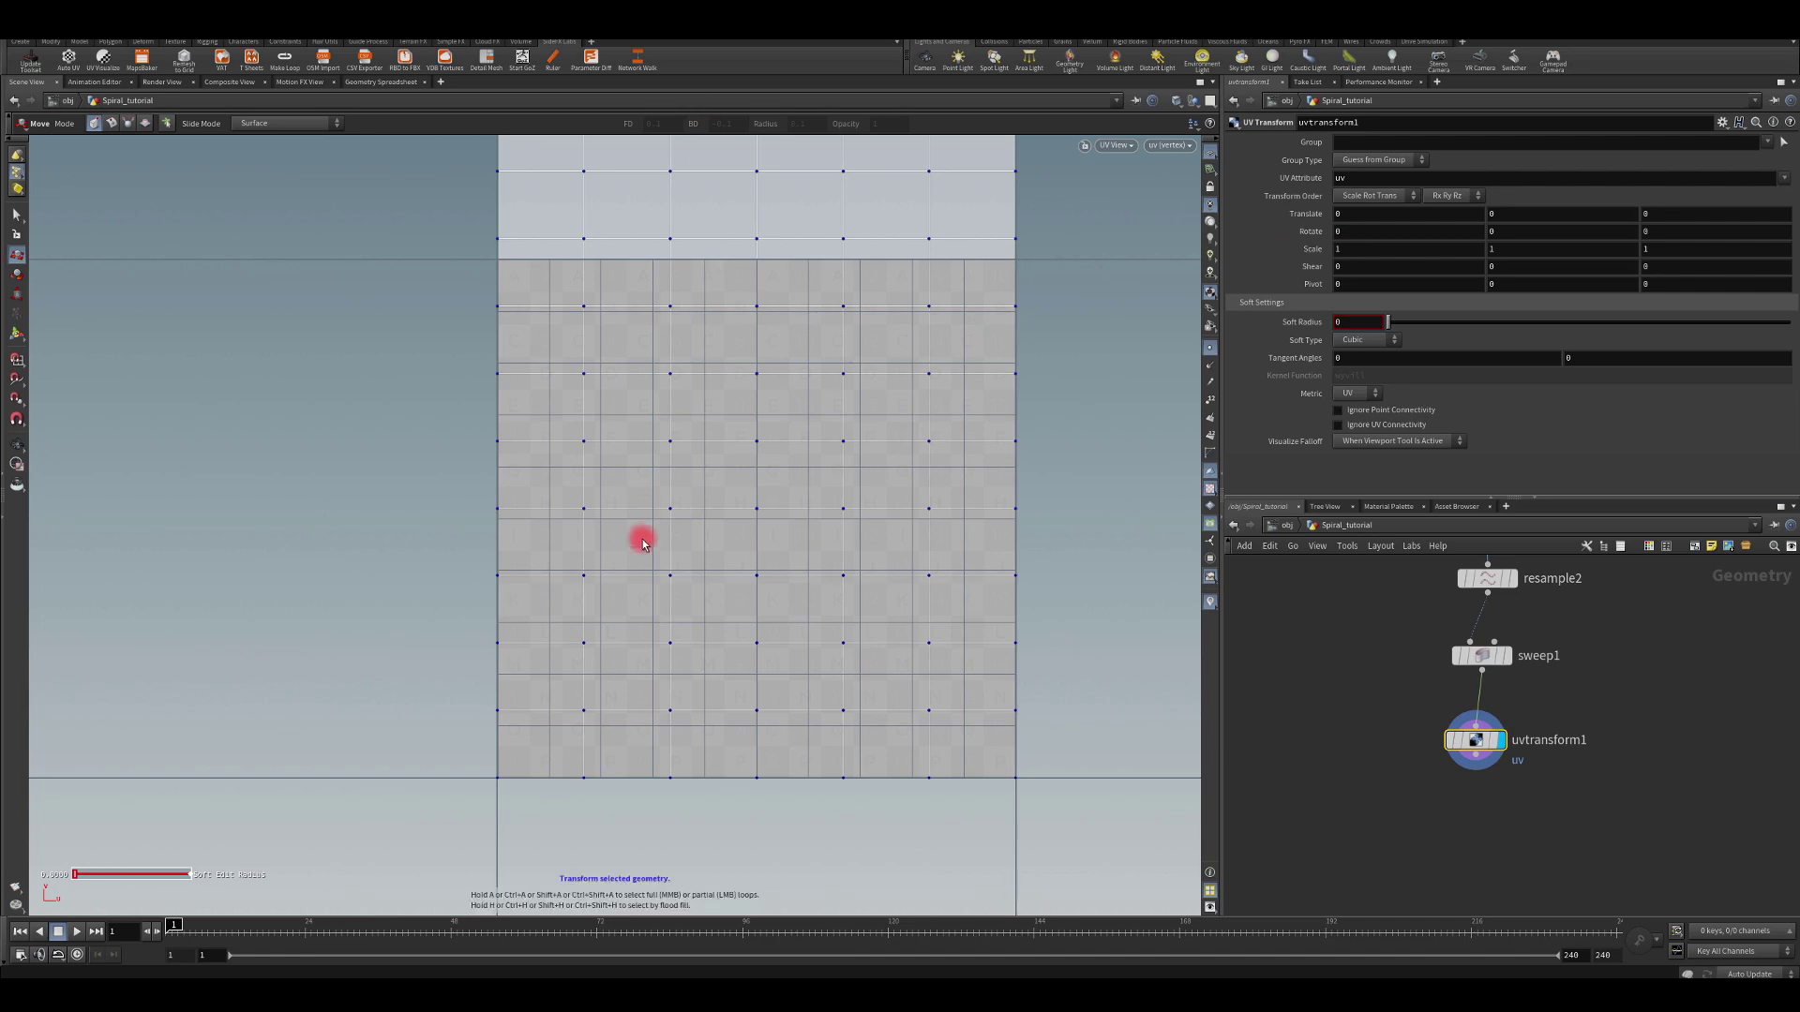
{"action": "key", "text": "Escape"}
{"action": "scroll", "coordinate": [659, 627], "scroll_direction": "down", "scroll_amount": 5}
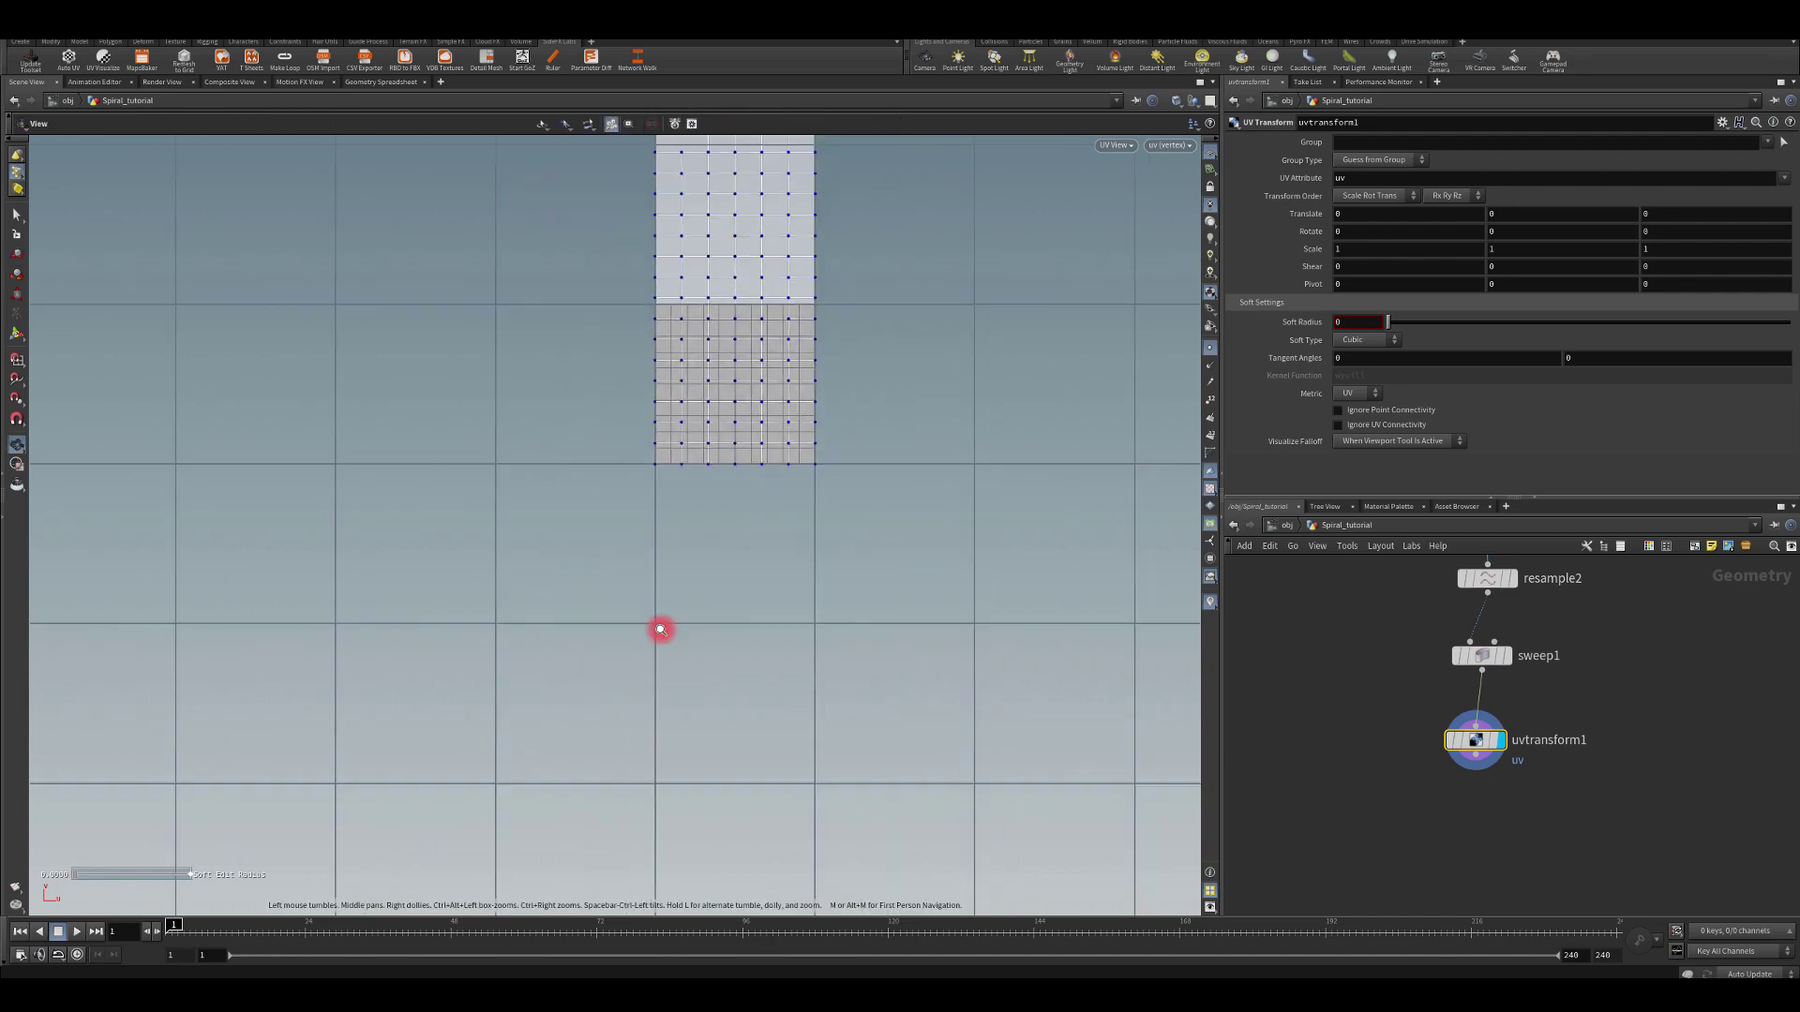
{"action": "middle_click_drag", "start_coordinate": [659, 626], "coordinate": [787, 326]}
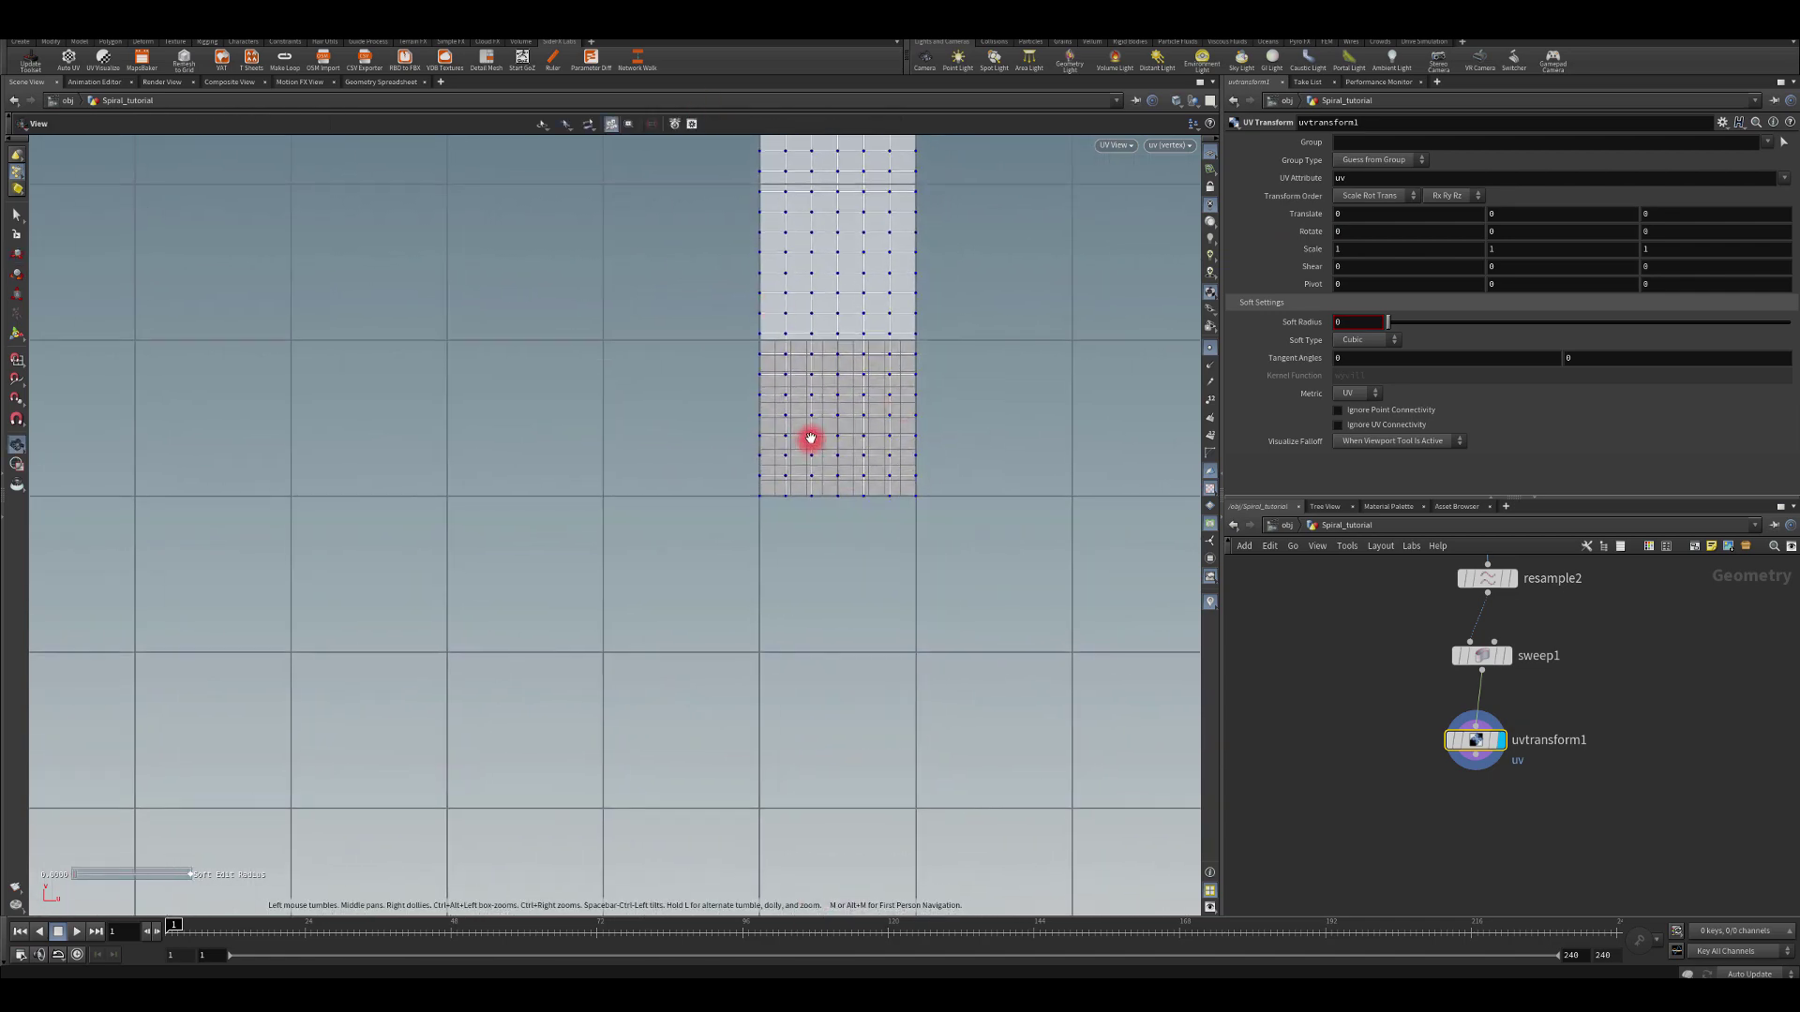
{"action": "scroll", "coordinate": [811, 438], "scroll_direction": "up", "scroll_amount": 1}
{"action": "key", "text": "t"}
{"action": "scroll", "coordinate": [815, 328], "scroll_direction": "up", "scroll_amount": 2}
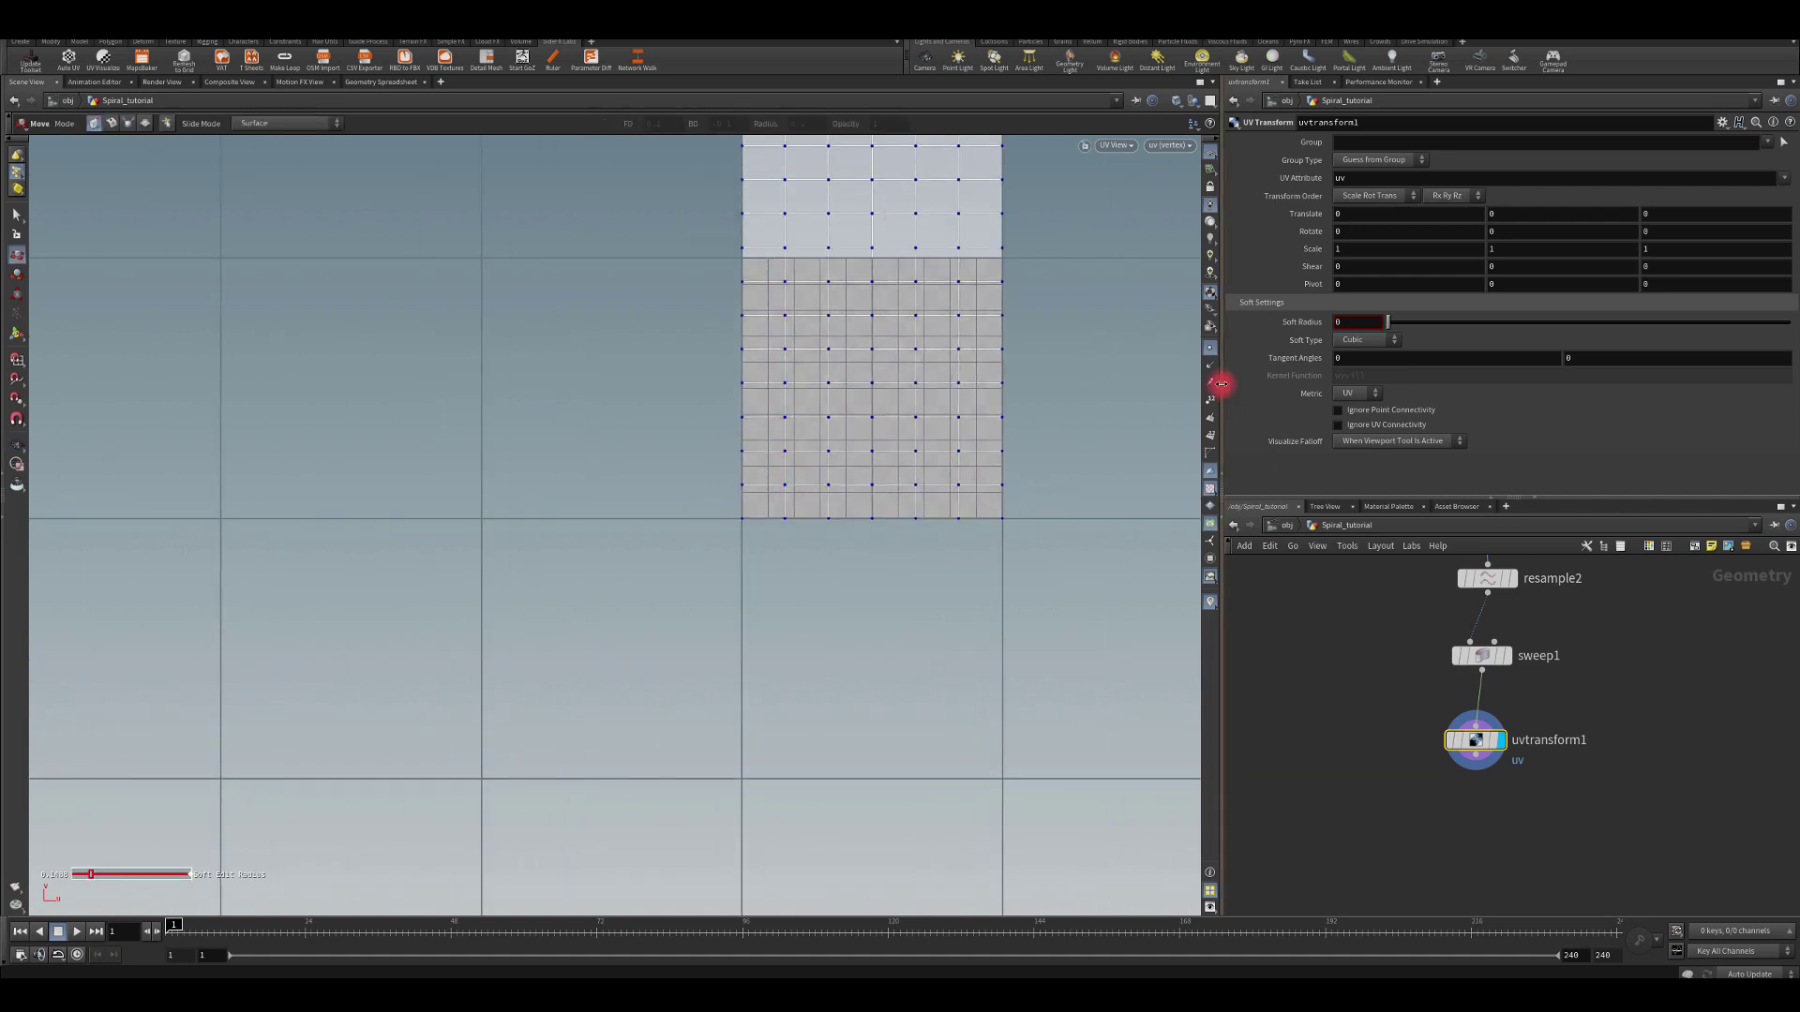
Step: Set uvtransform1 Scale X to 1/$SIZEX and Scale Y to 1/$SIZEY
{"action": "left_click", "coordinate": [1338, 249]}
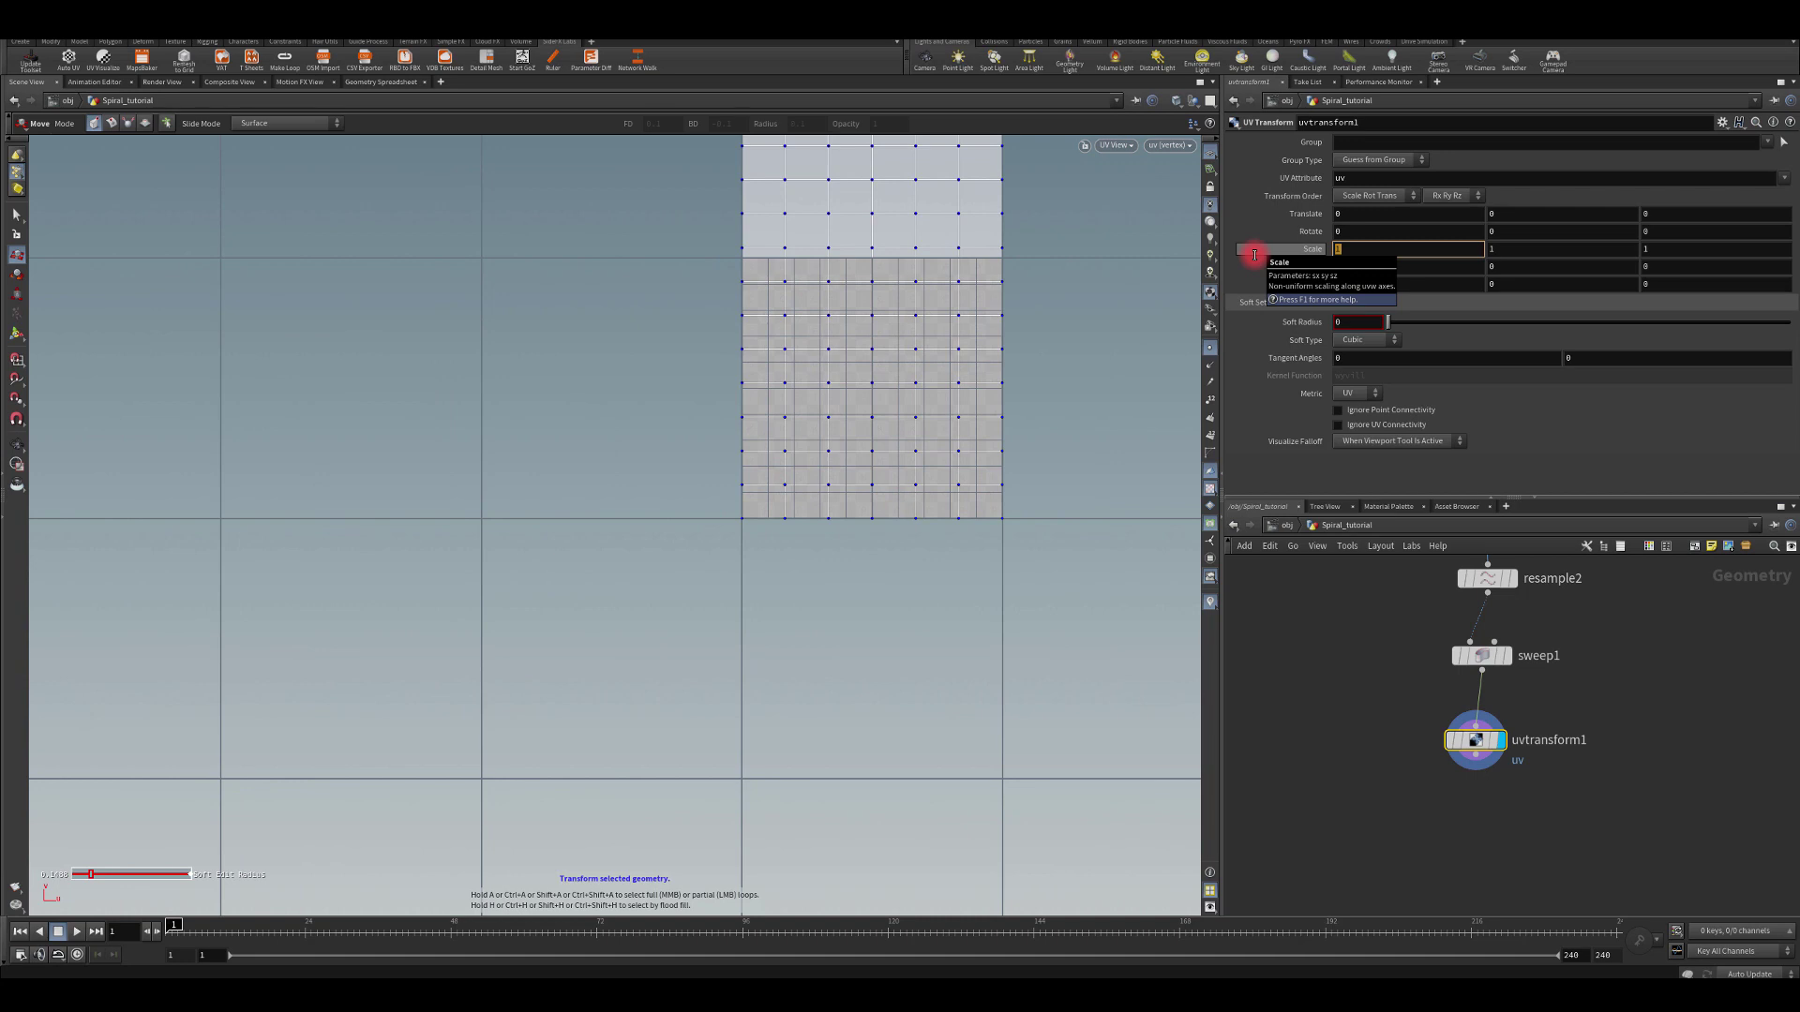
{"action": "type", "text": "1/"}
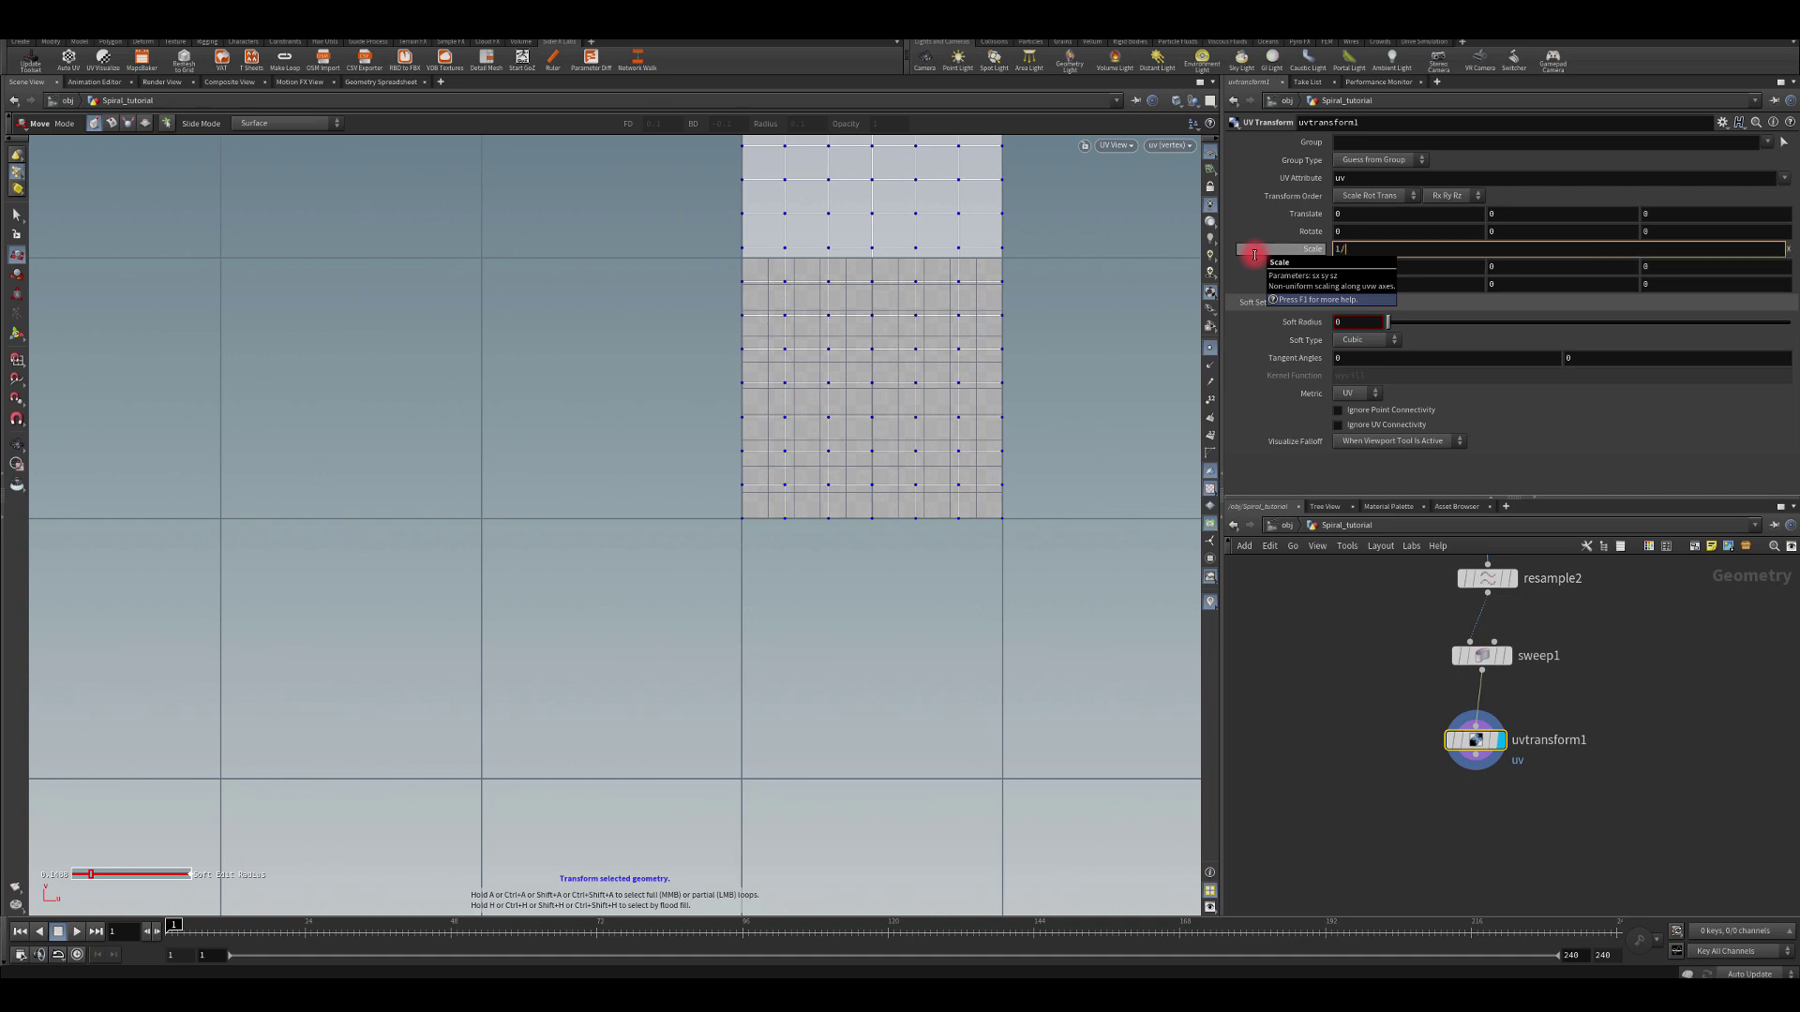
{"action": "type", "text": "$SIZEX"}
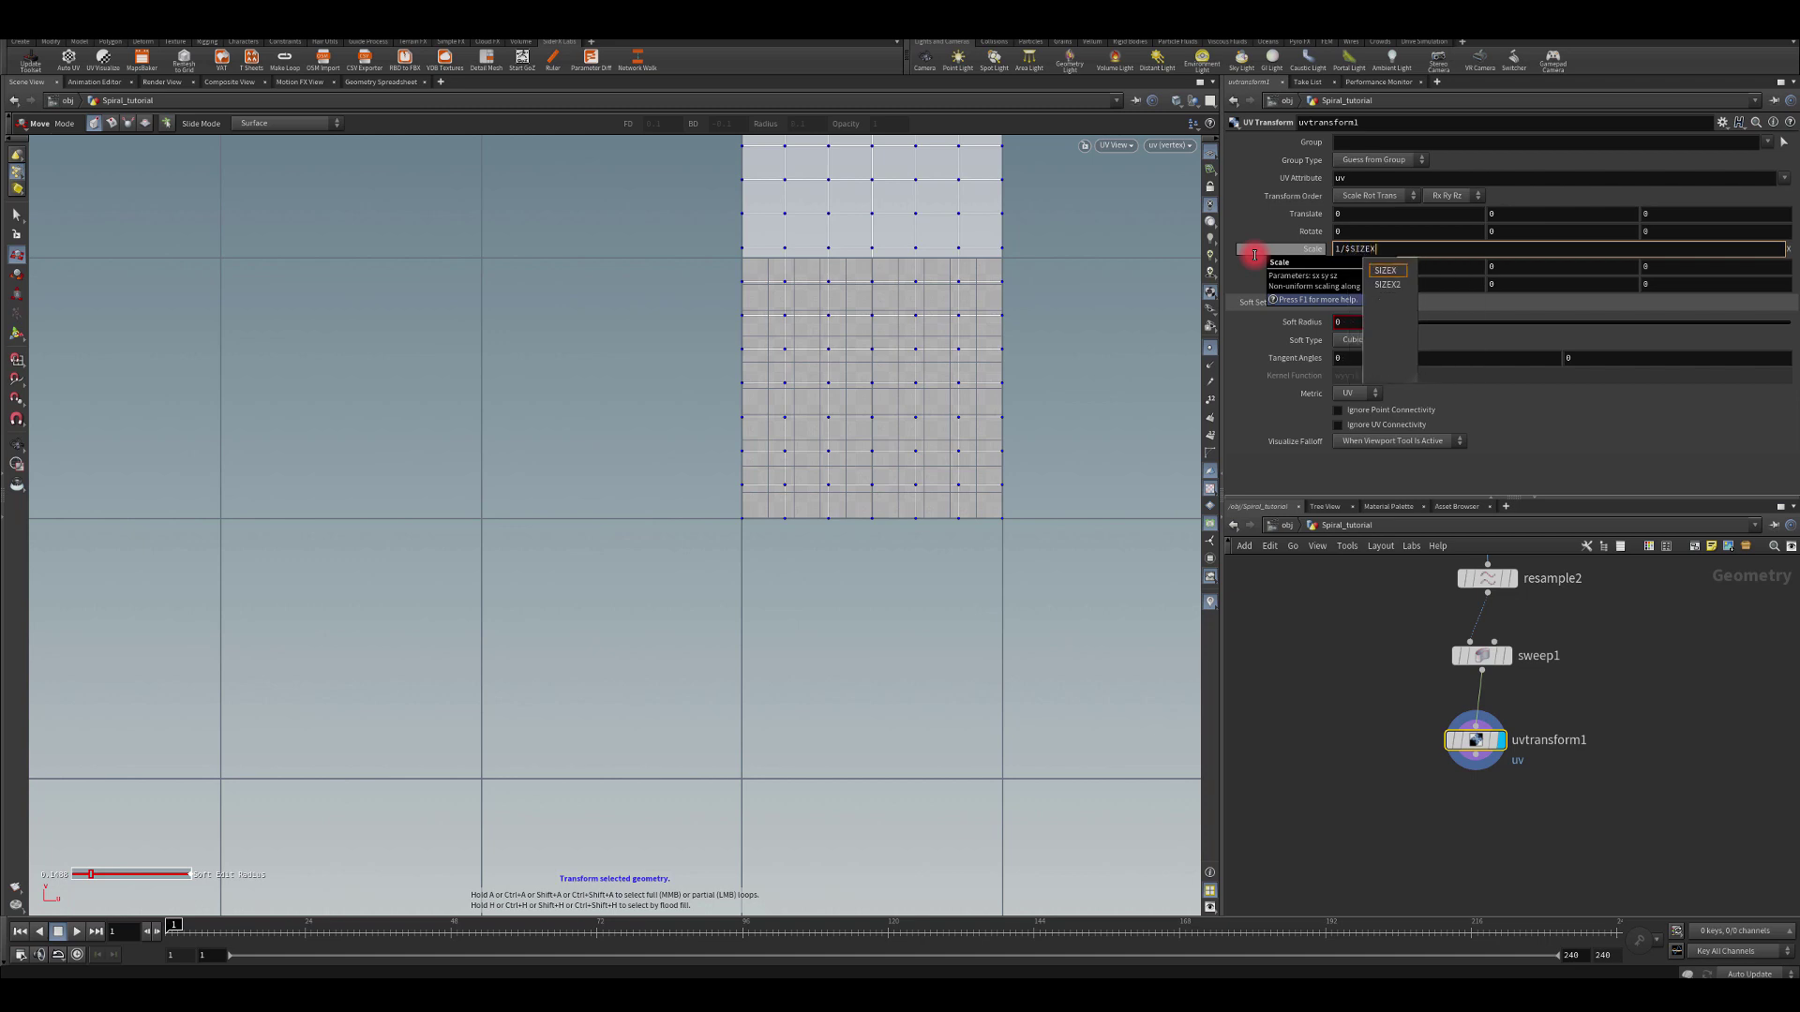
{"action": "key", "text": "Return"}
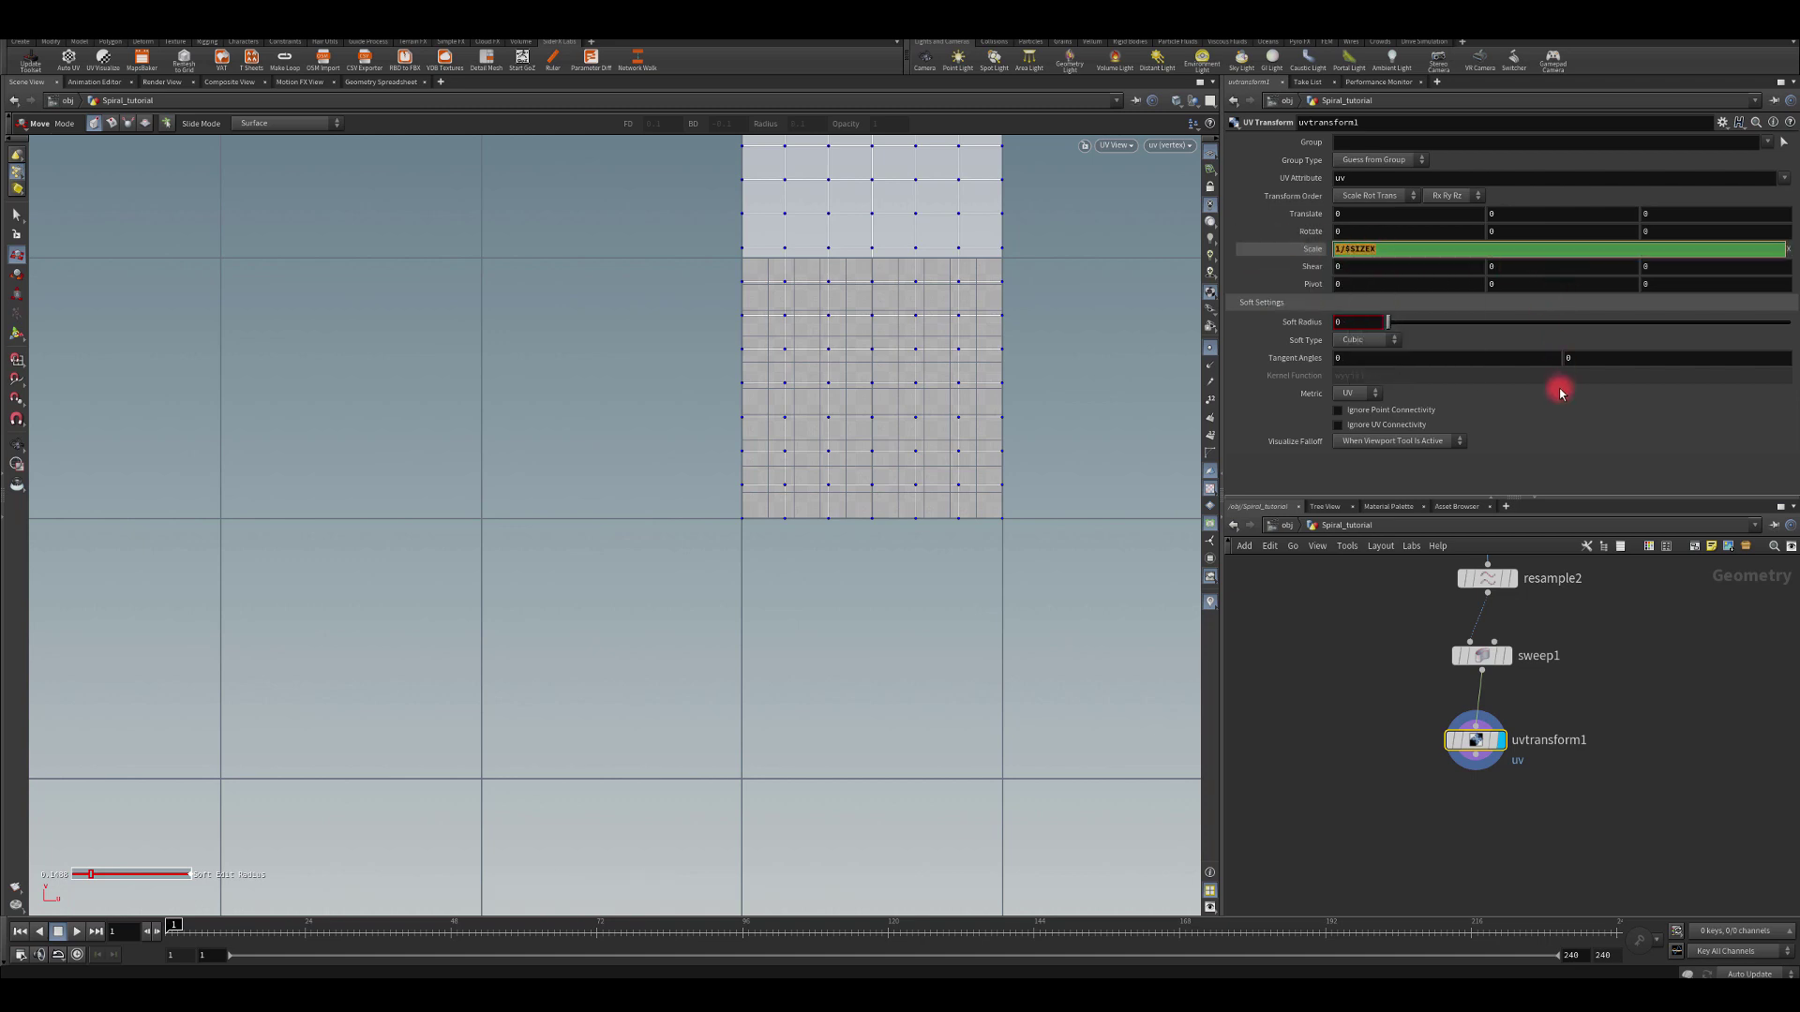
{"action": "left_click", "coordinate": [1437, 249]}
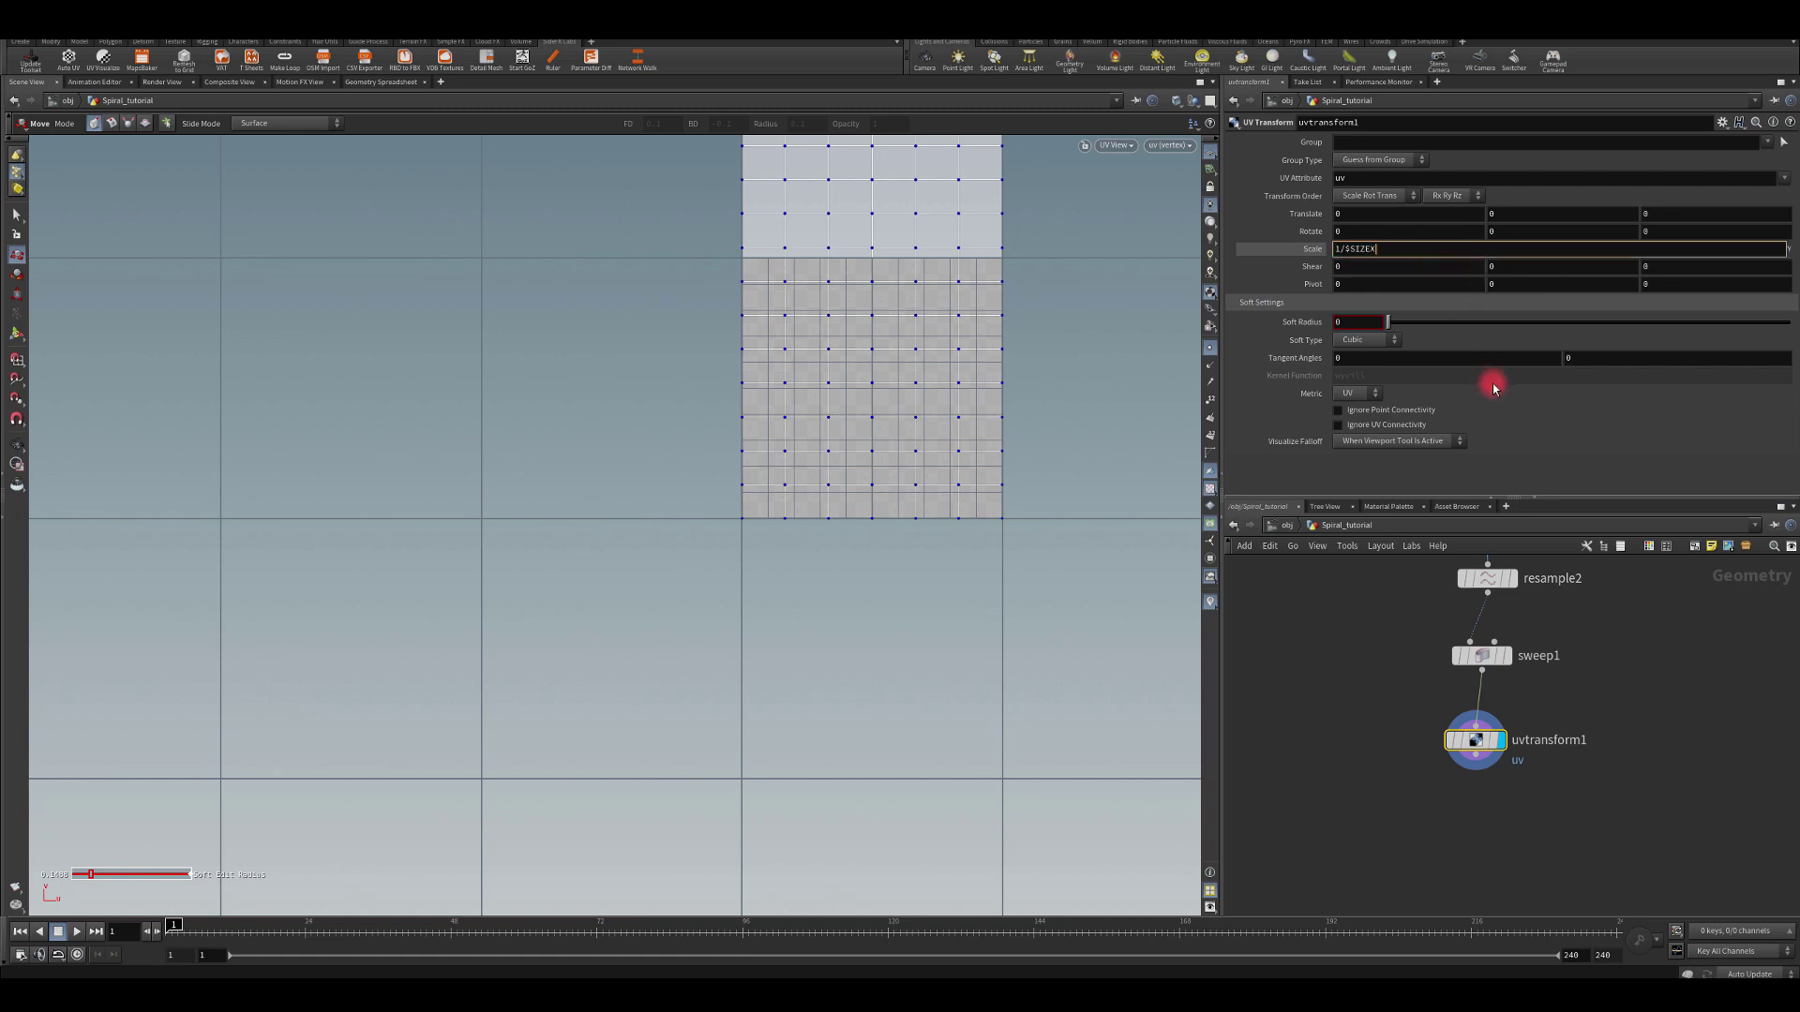
{"action": "key", "text": "BackSpace"}
{"action": "type", "text": "Y"}
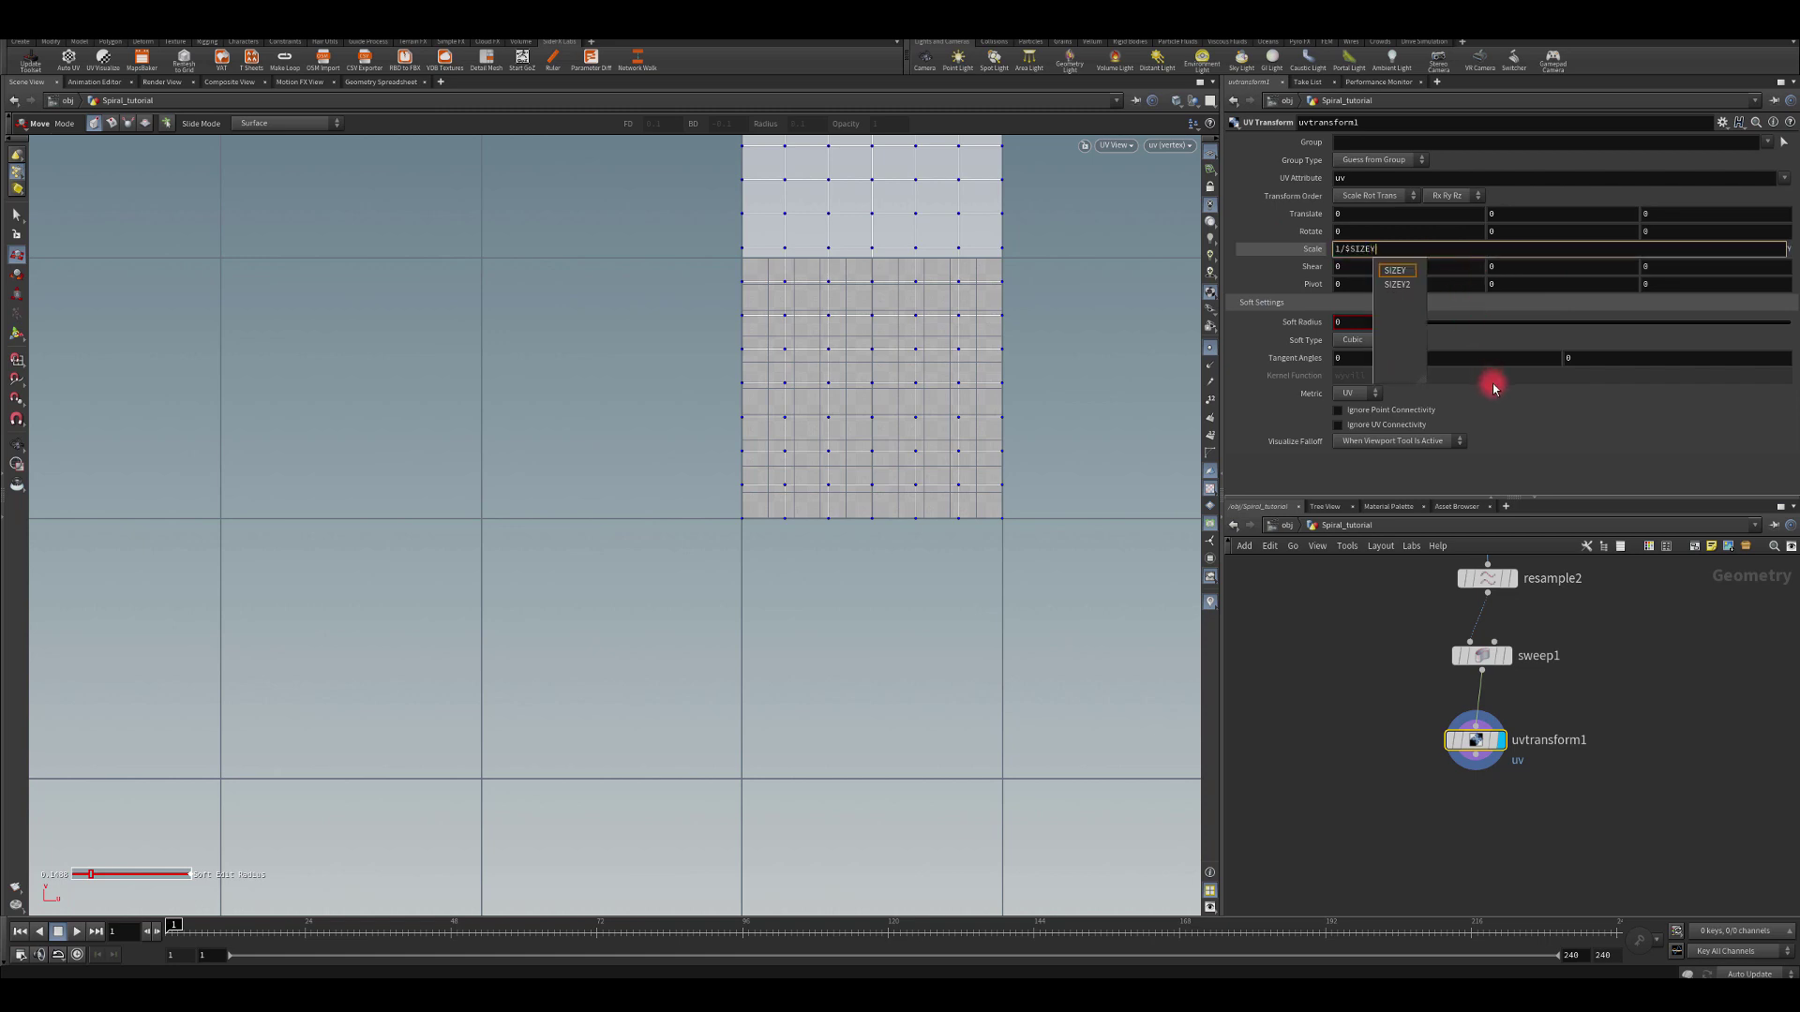
{"action": "key", "text": "Return"}
Step: Recenter the UV grid, nudge uvtransform1, and bring up the viewport's Set View options
{"action": "scroll", "coordinate": [744, 294], "scroll_direction": "up", "scroll_amount": 2}
{"action": "middle_click_drag", "start_coordinate": [699, 414], "coordinate": [563, 510]}
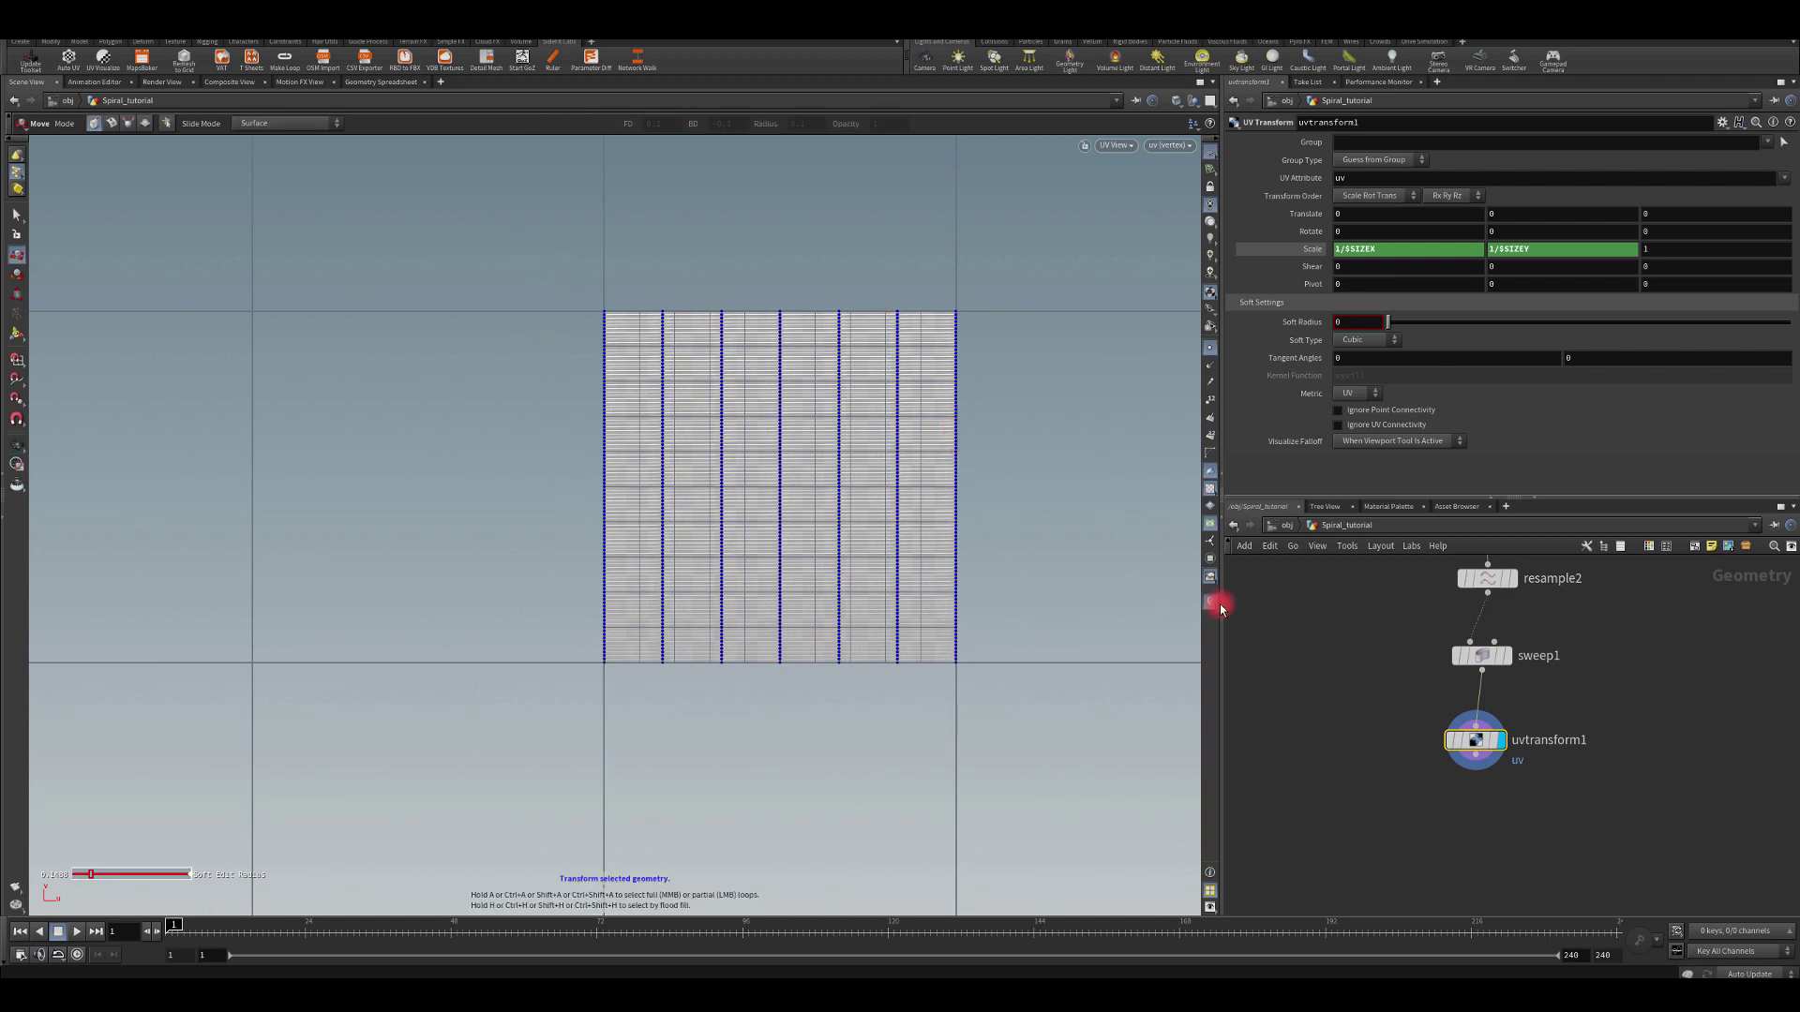
{"action": "left_click_drag", "start_coordinate": [1485, 754], "coordinate": [1491, 740]}
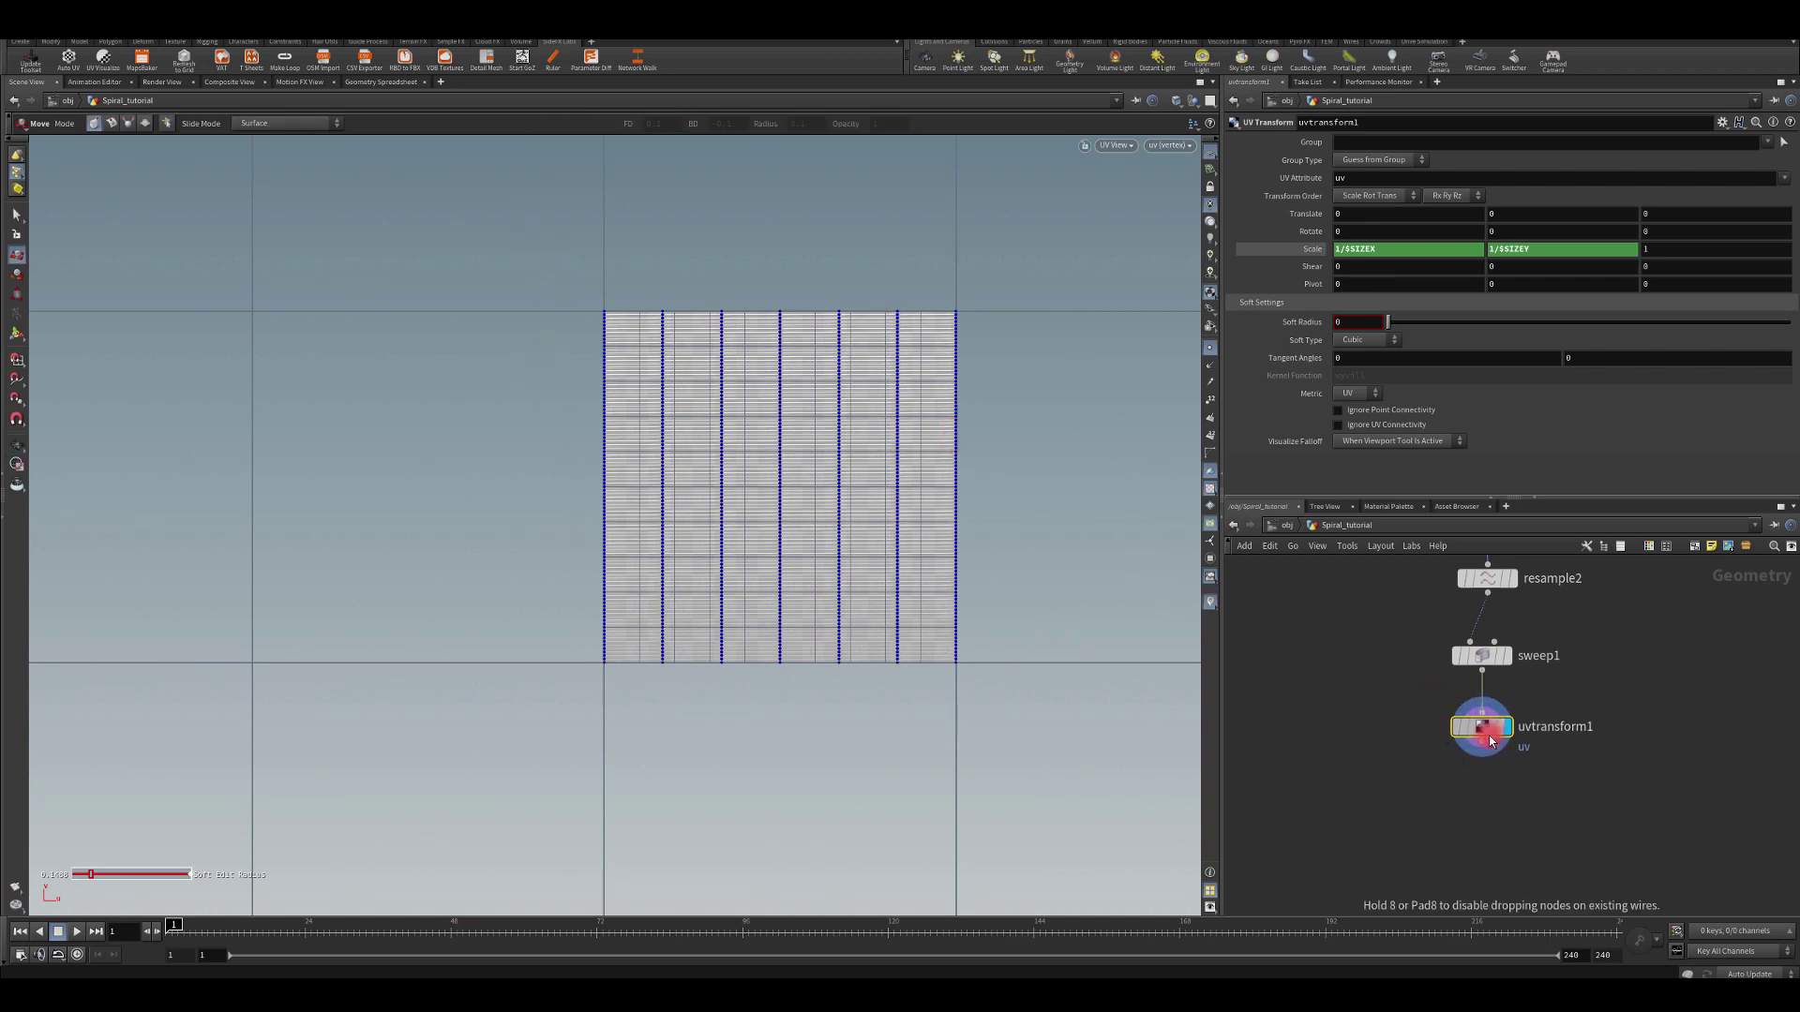
{"action": "left_click", "coordinate": [1114, 146]}
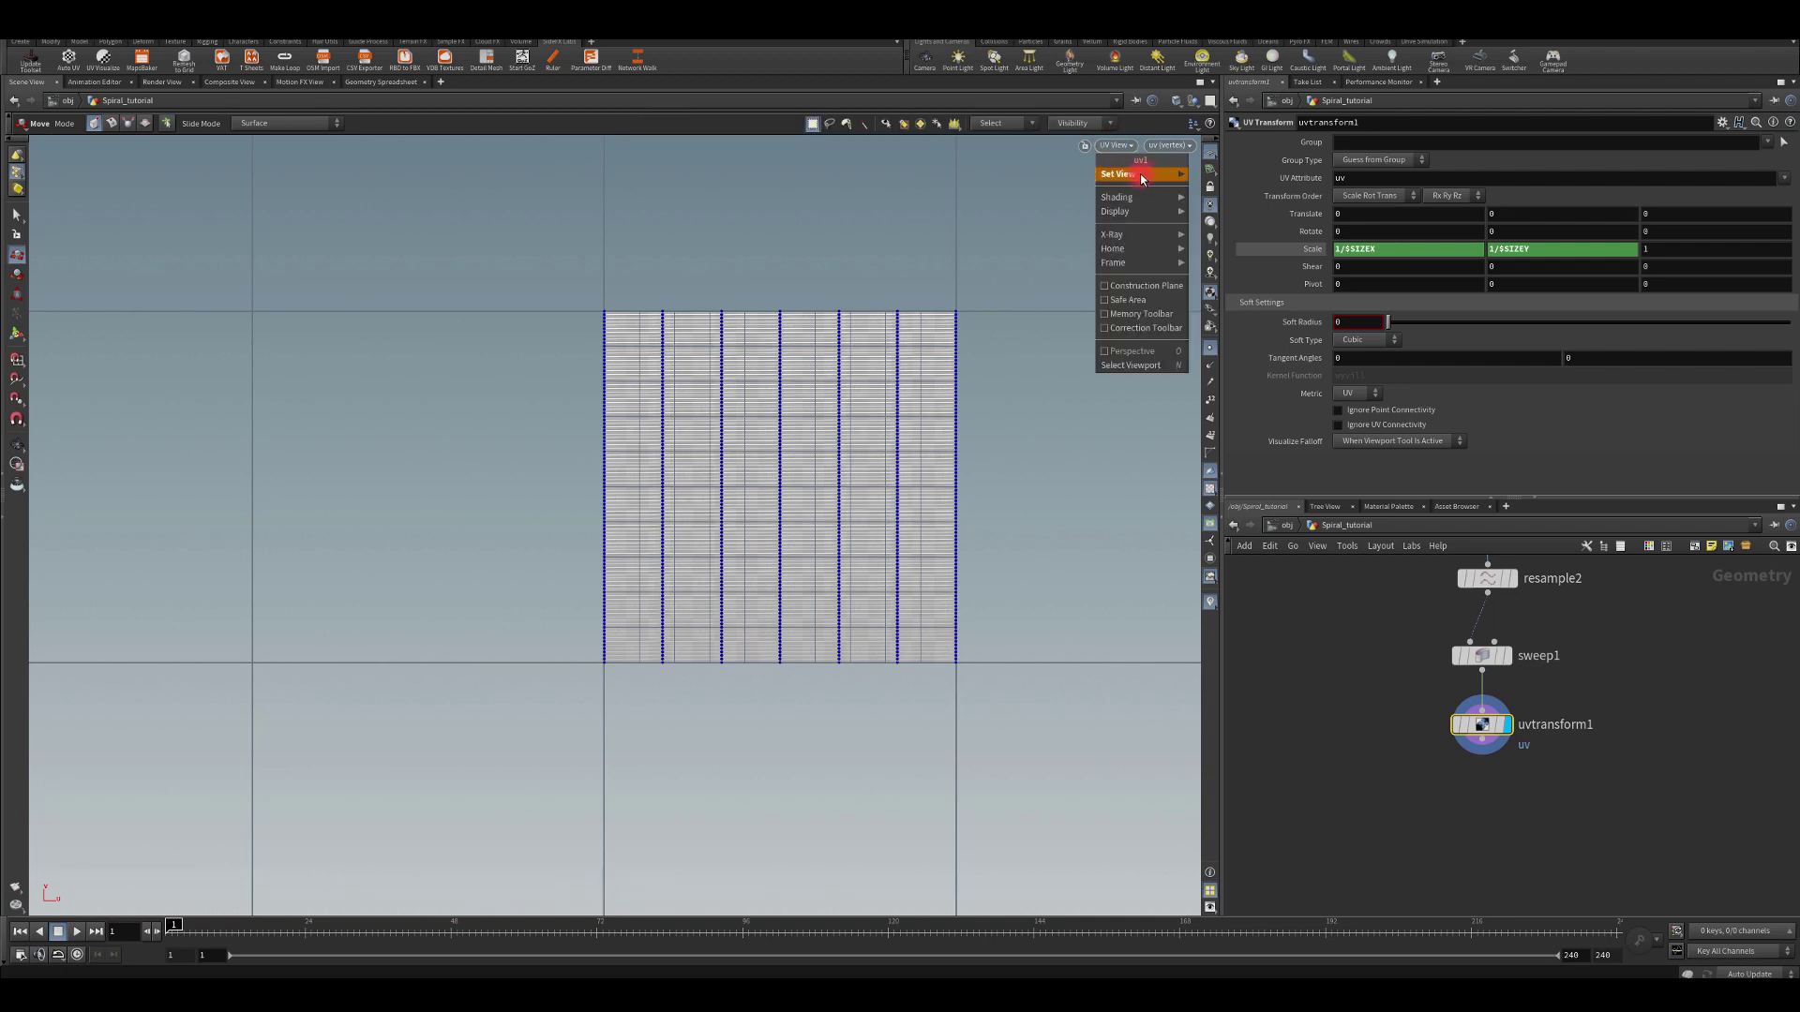
{"action": "mouse_move", "coordinate": [1142, 178]}
{"action": "left_click", "coordinate": [1210, 183]}
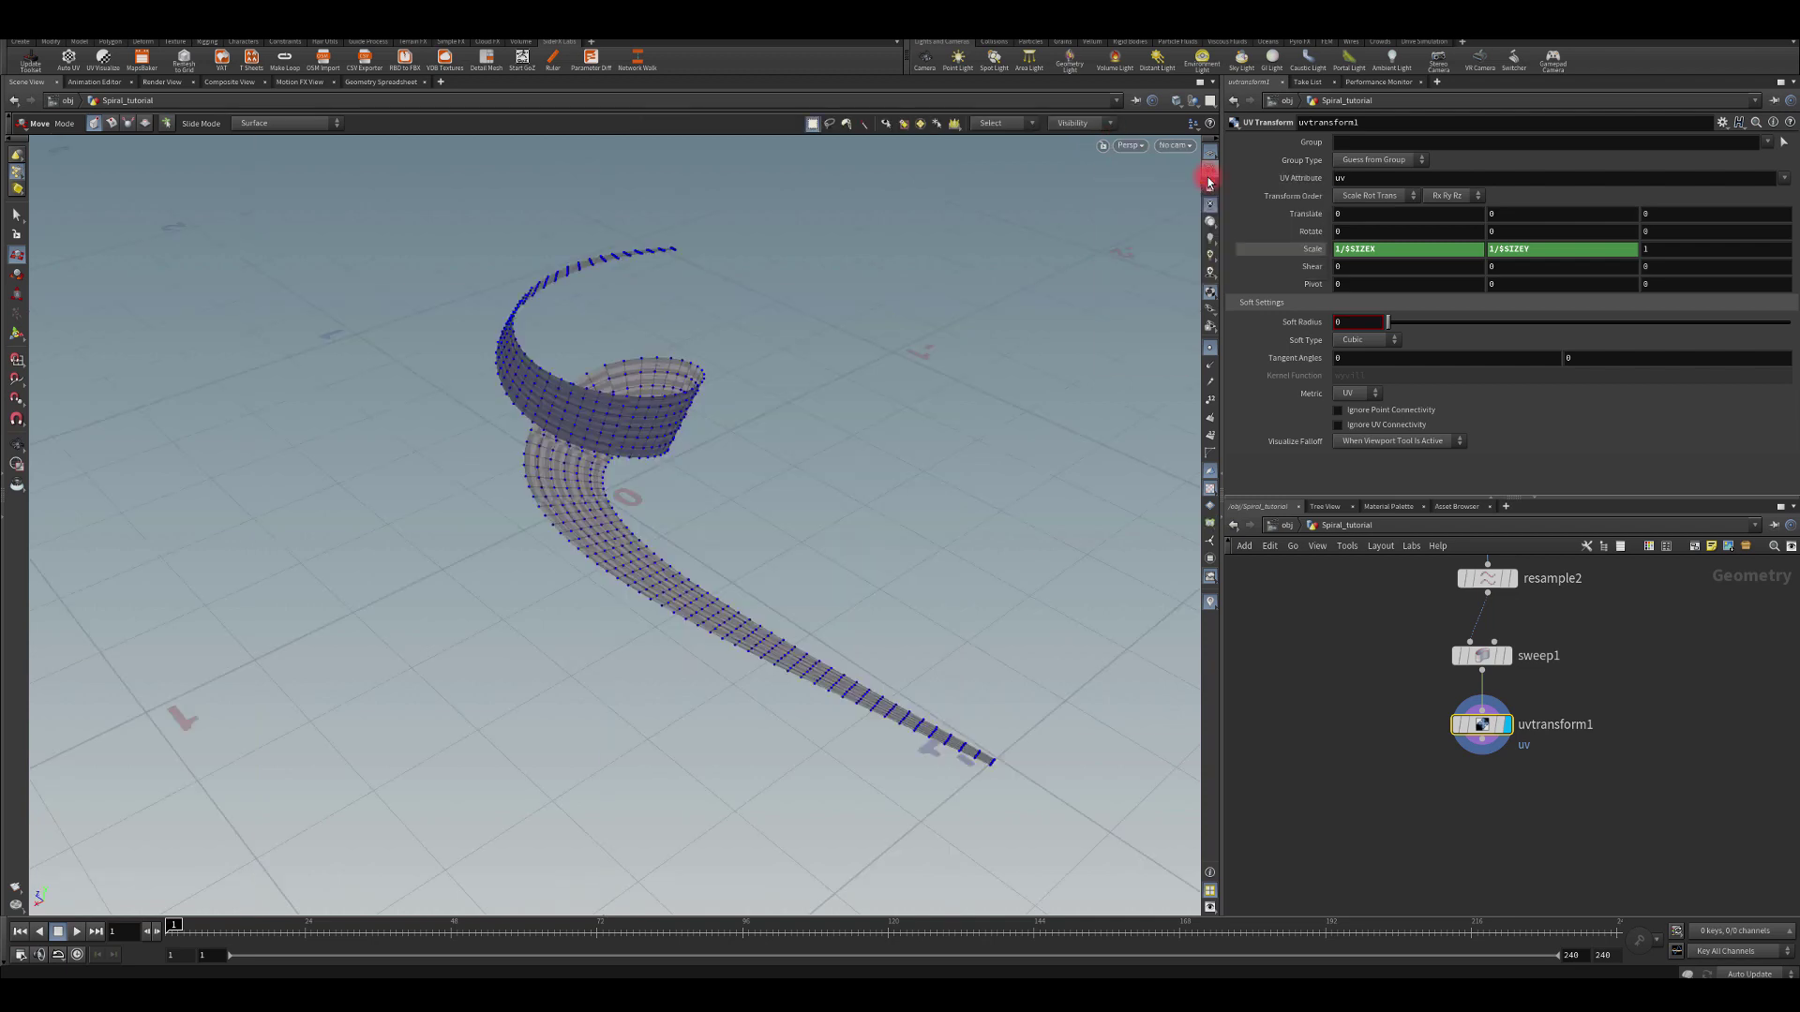
{"action": "middle_click_drag", "start_coordinate": [1432, 774], "coordinate": [1423, 716]}
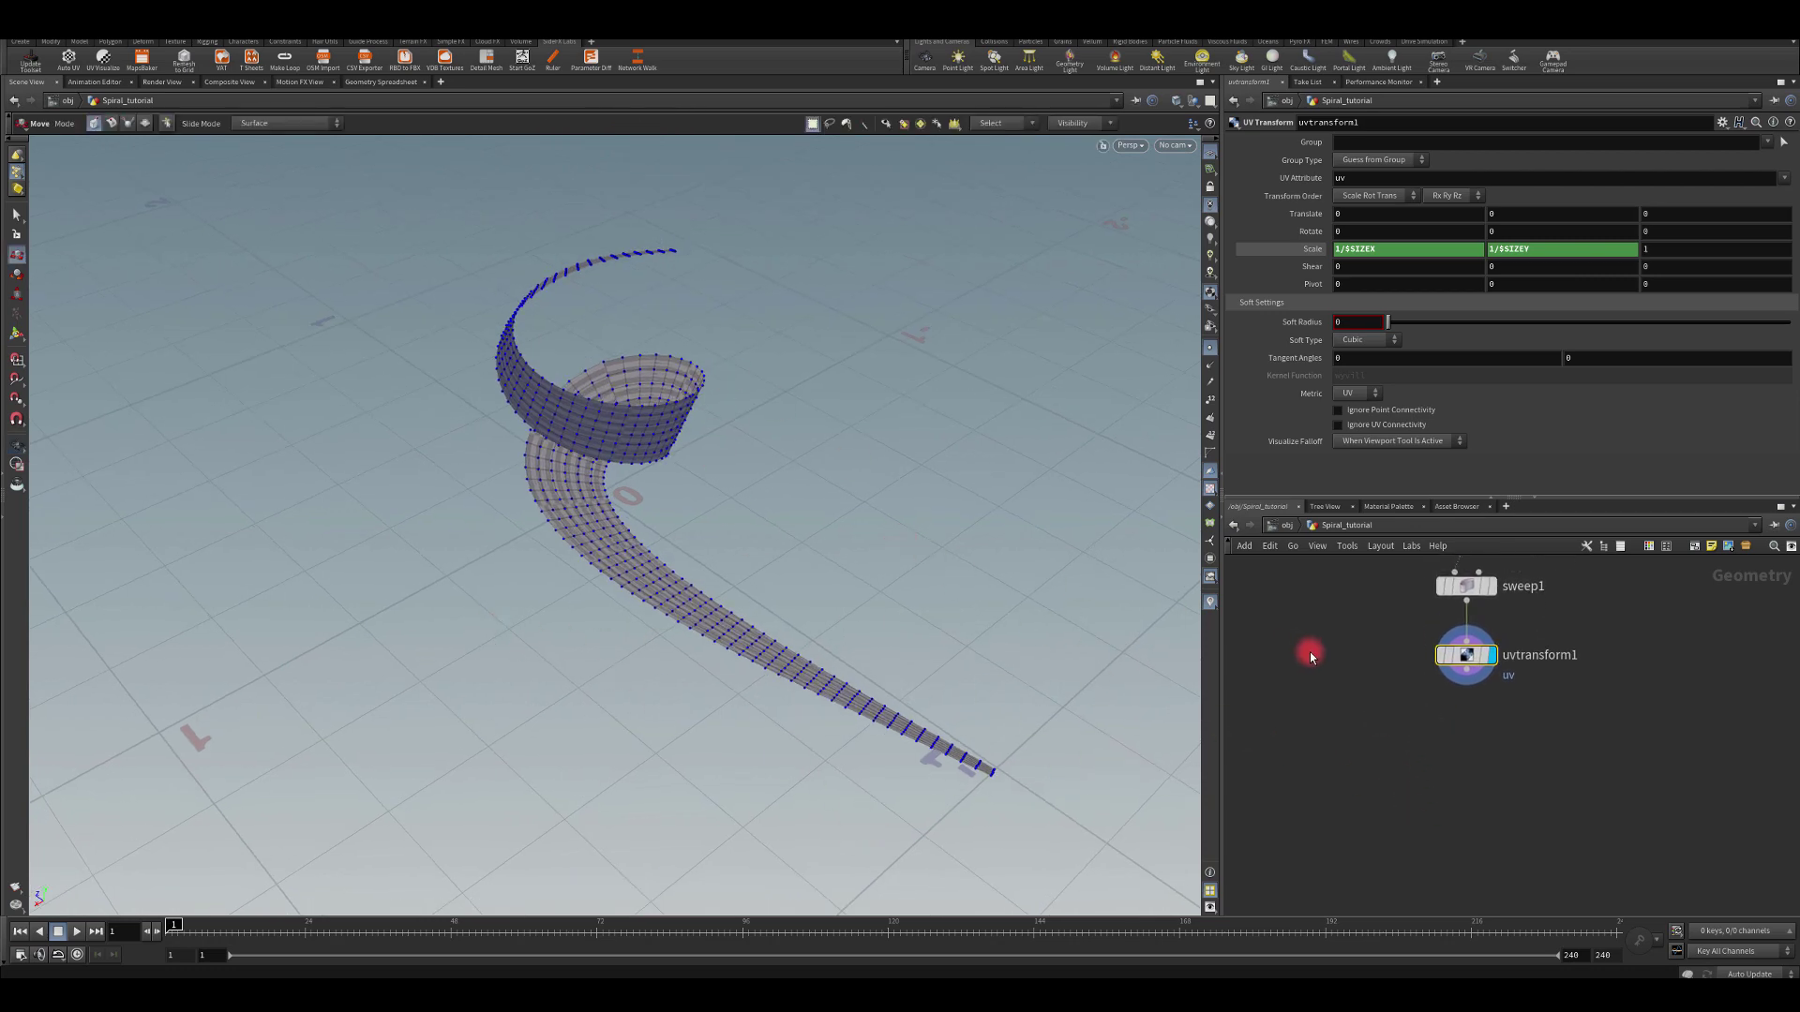
{"action": "left_click", "coordinate": [1467, 670]}
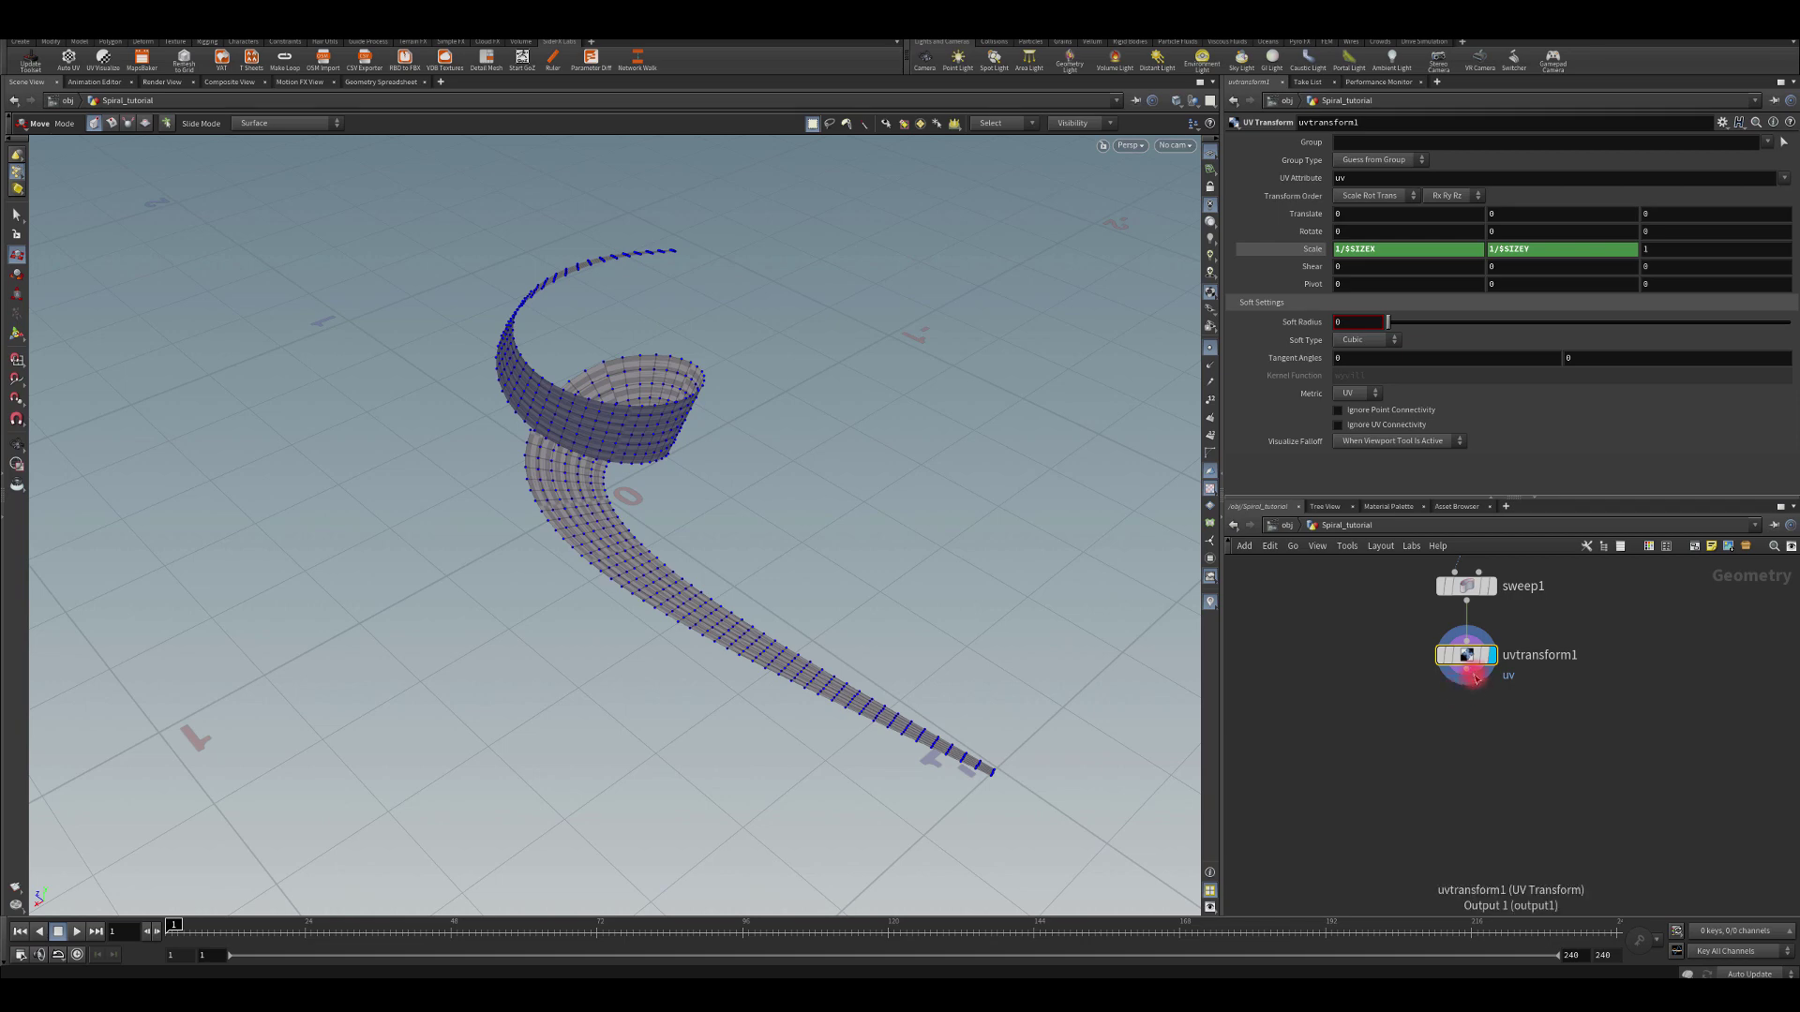
{"action": "left_click", "coordinate": [1442, 715]}
{"action": "type", "text": "grad"}
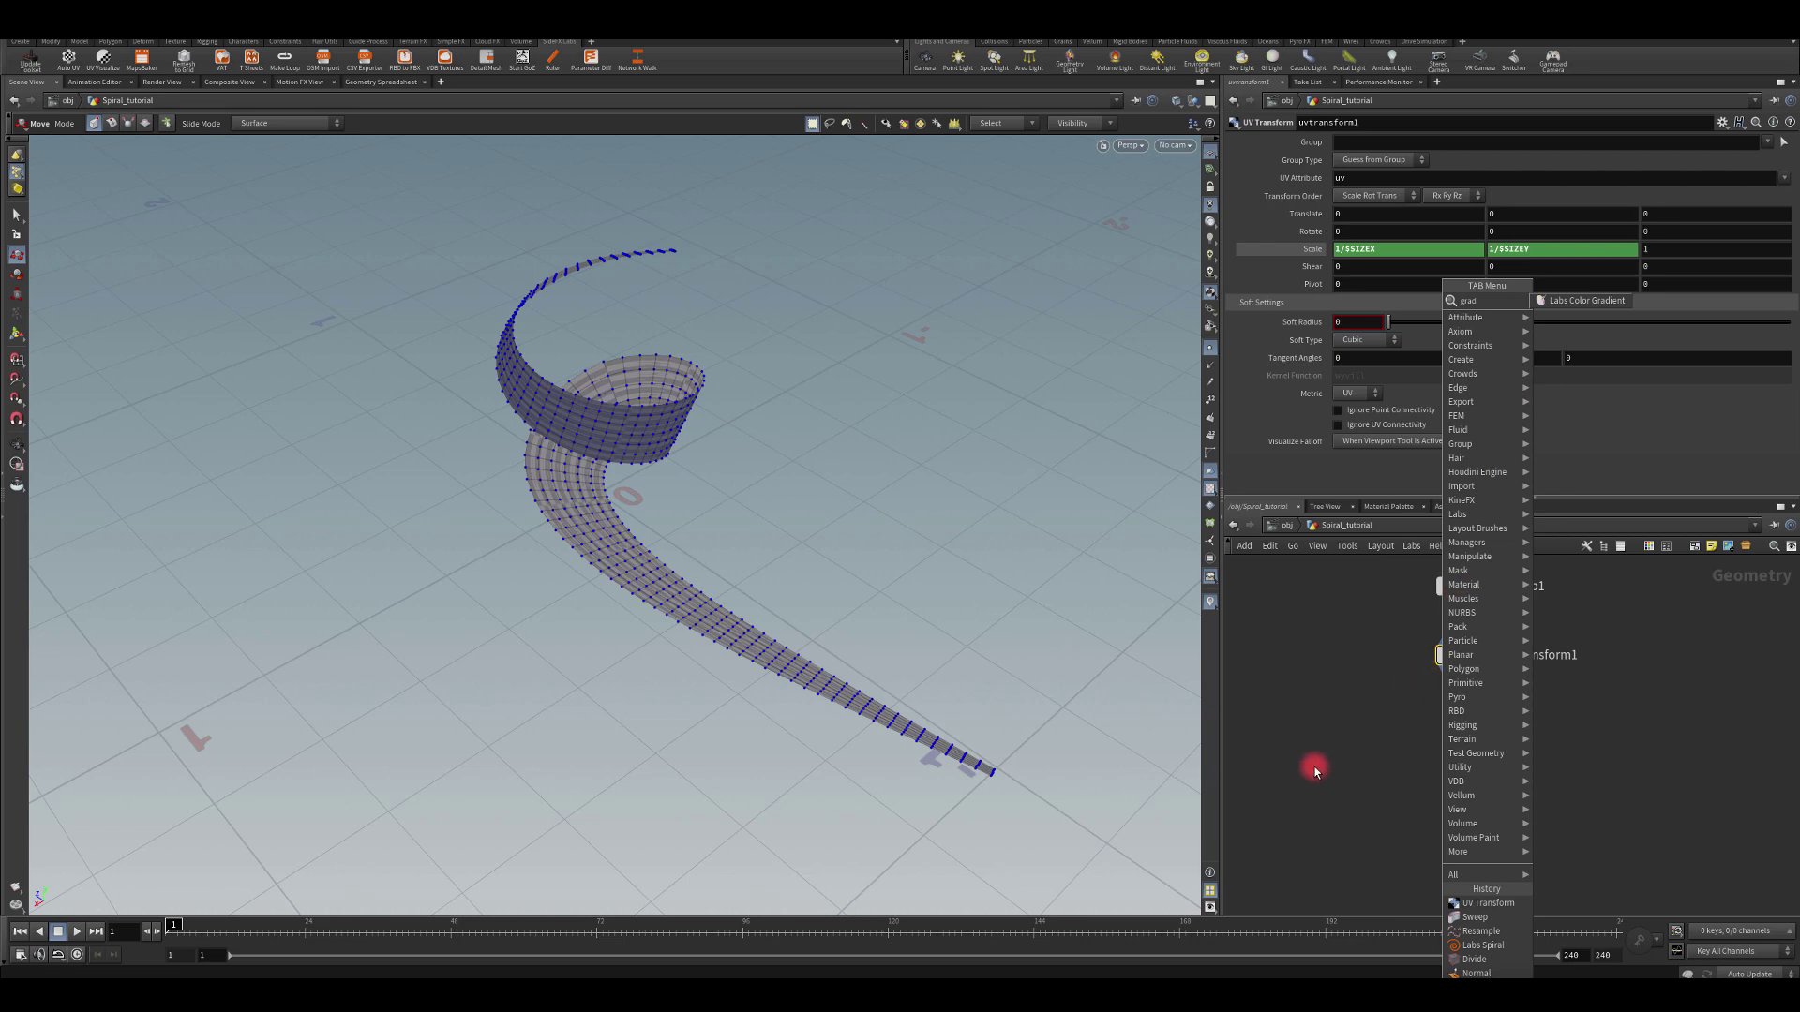
{"action": "key", "text": "Escape"}
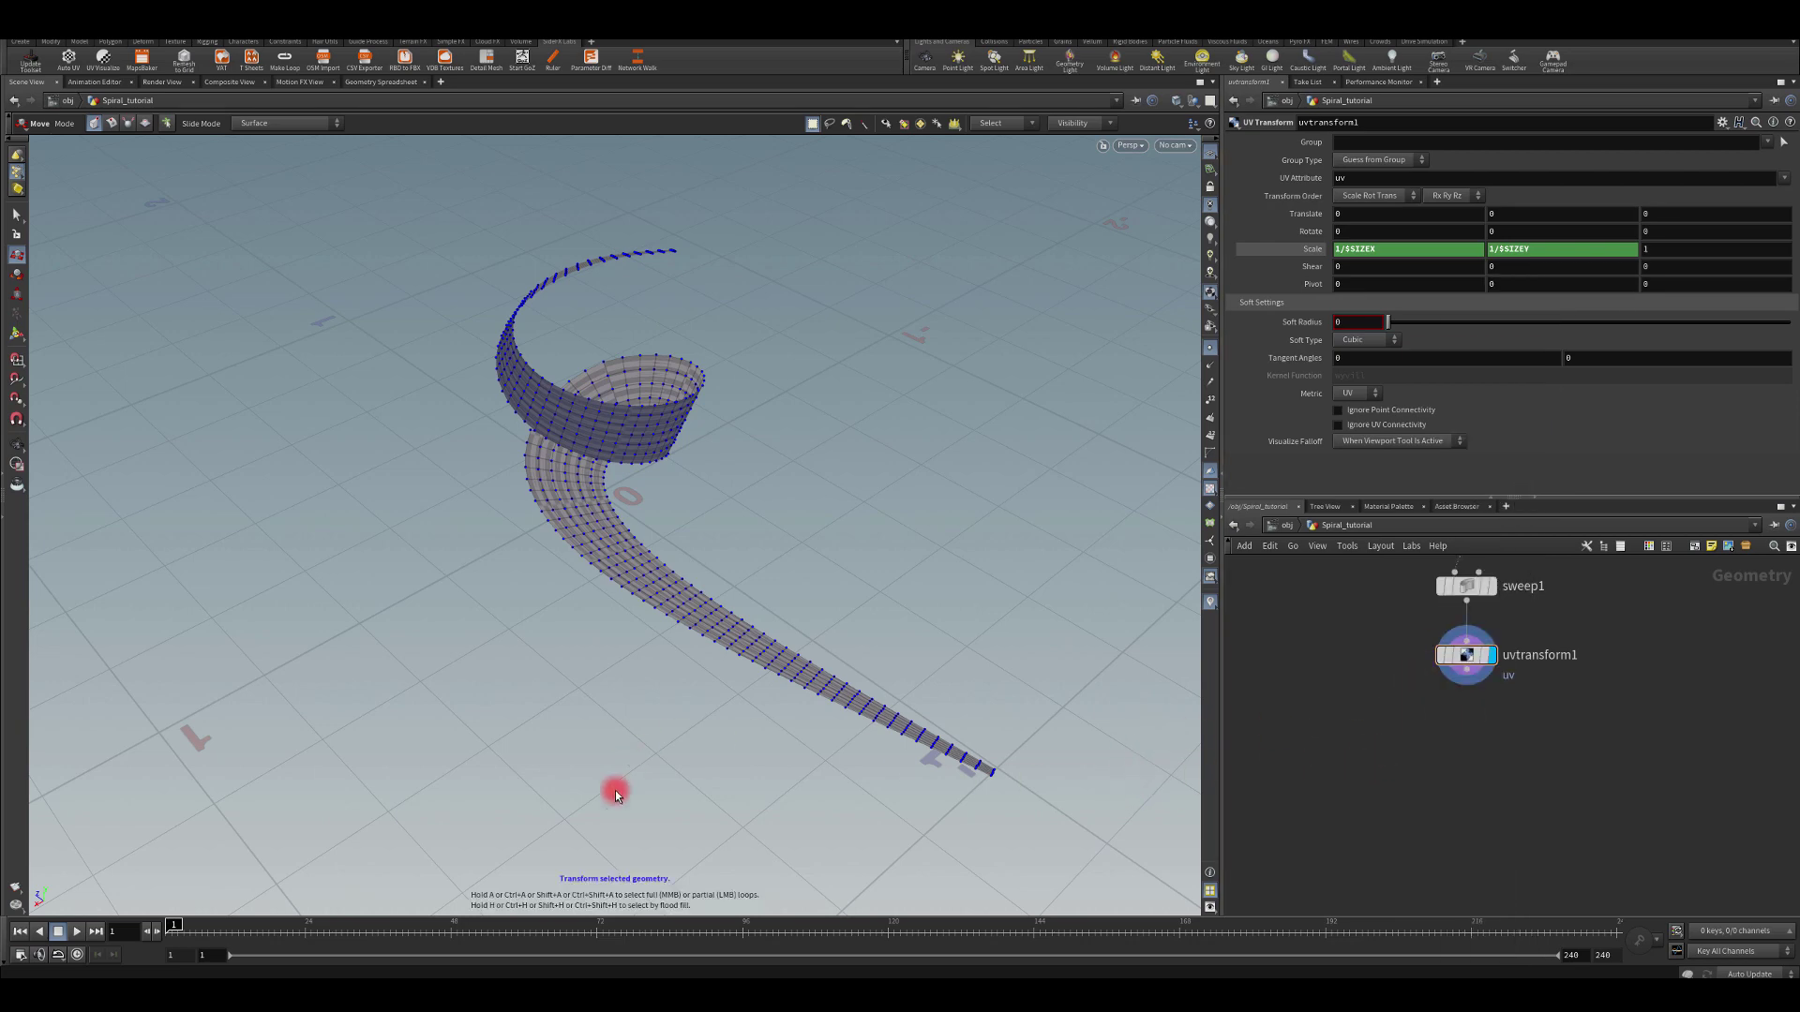
{"action": "left_click", "coordinate": [605, 816]}
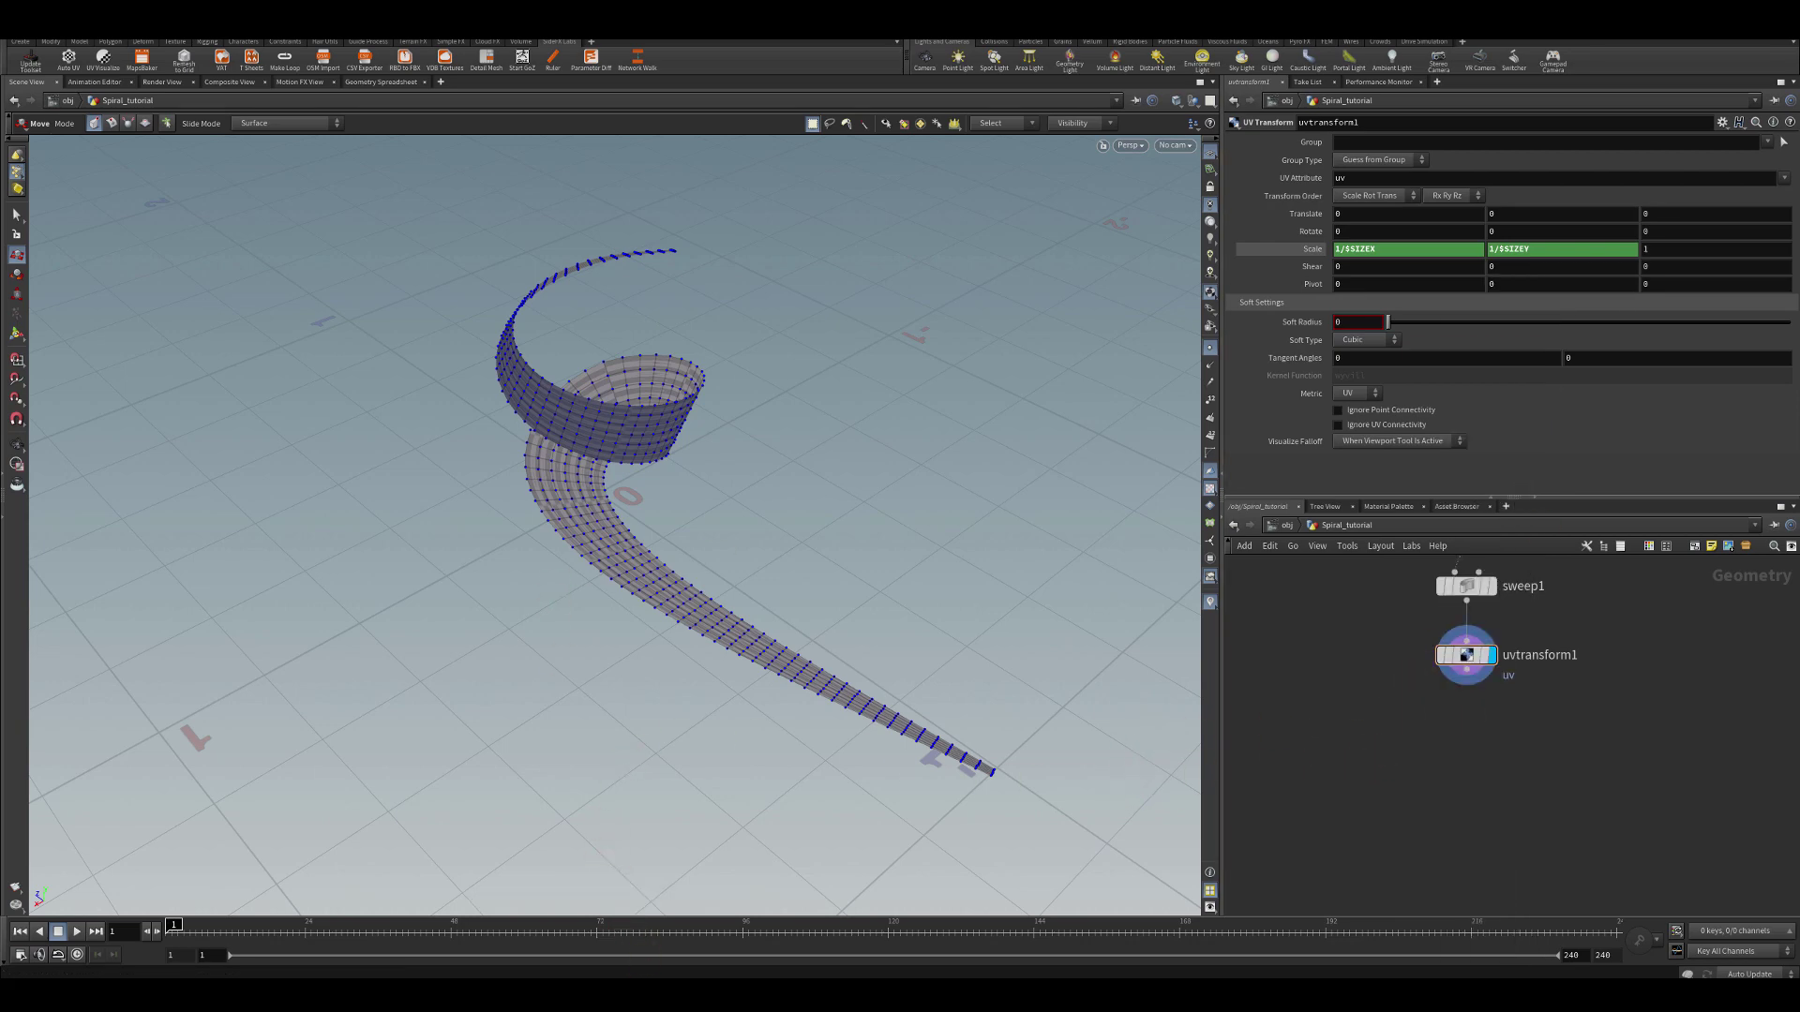
{"action": "left_click_drag", "start_coordinate": [1012, 182], "coordinate": [562, 176]}
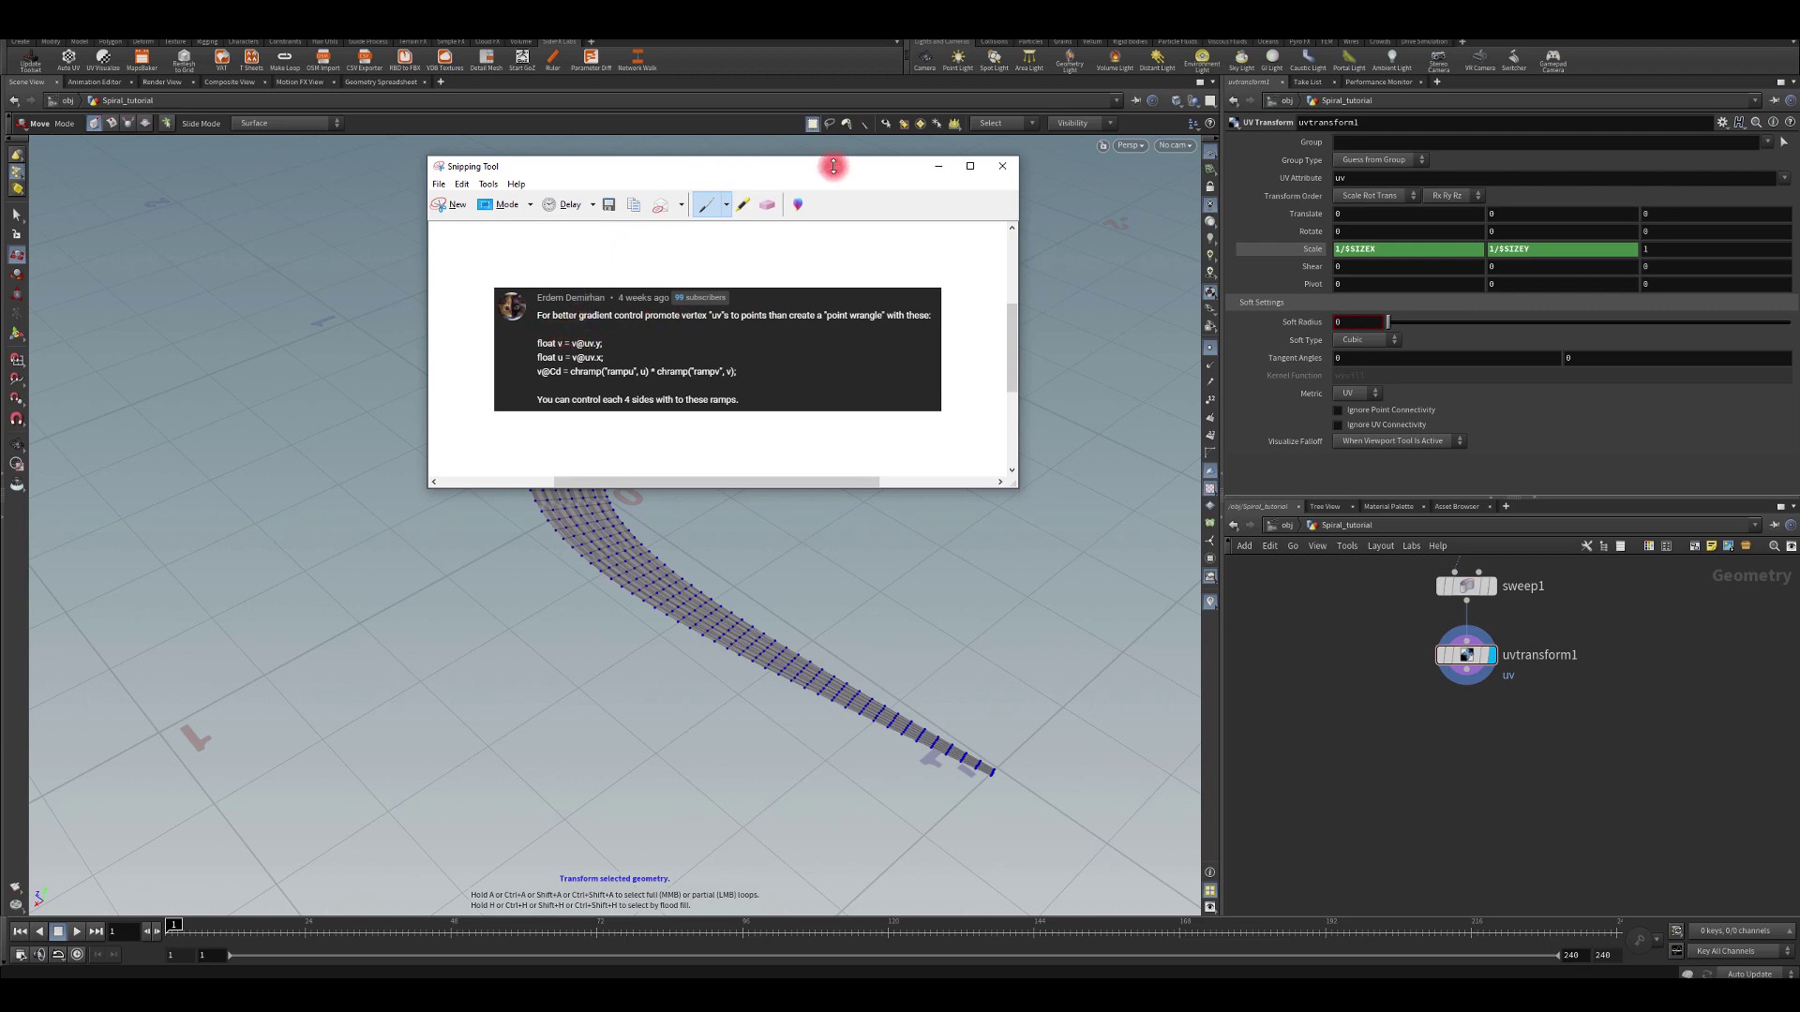
{"action": "left_click", "coordinate": [937, 176]}
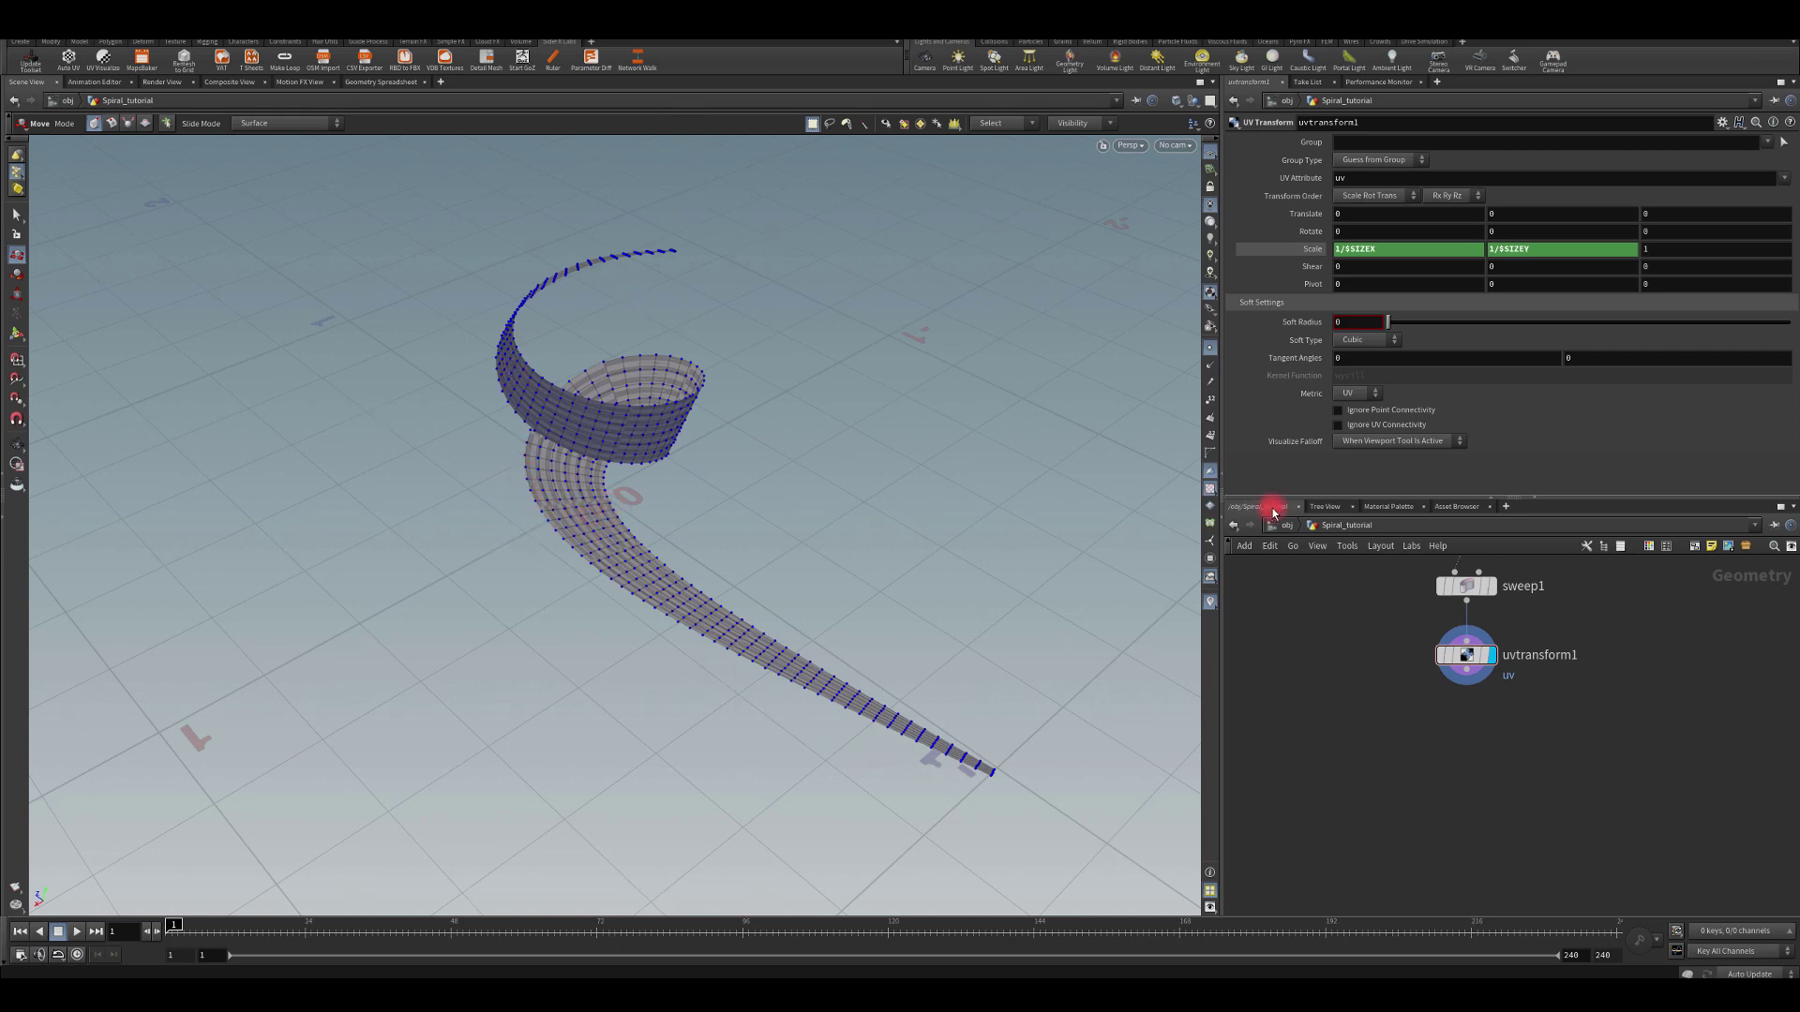
Step: Add an Attribute Promote node wired after uvtransform1
{"action": "left_click", "coordinate": [1467, 669]}
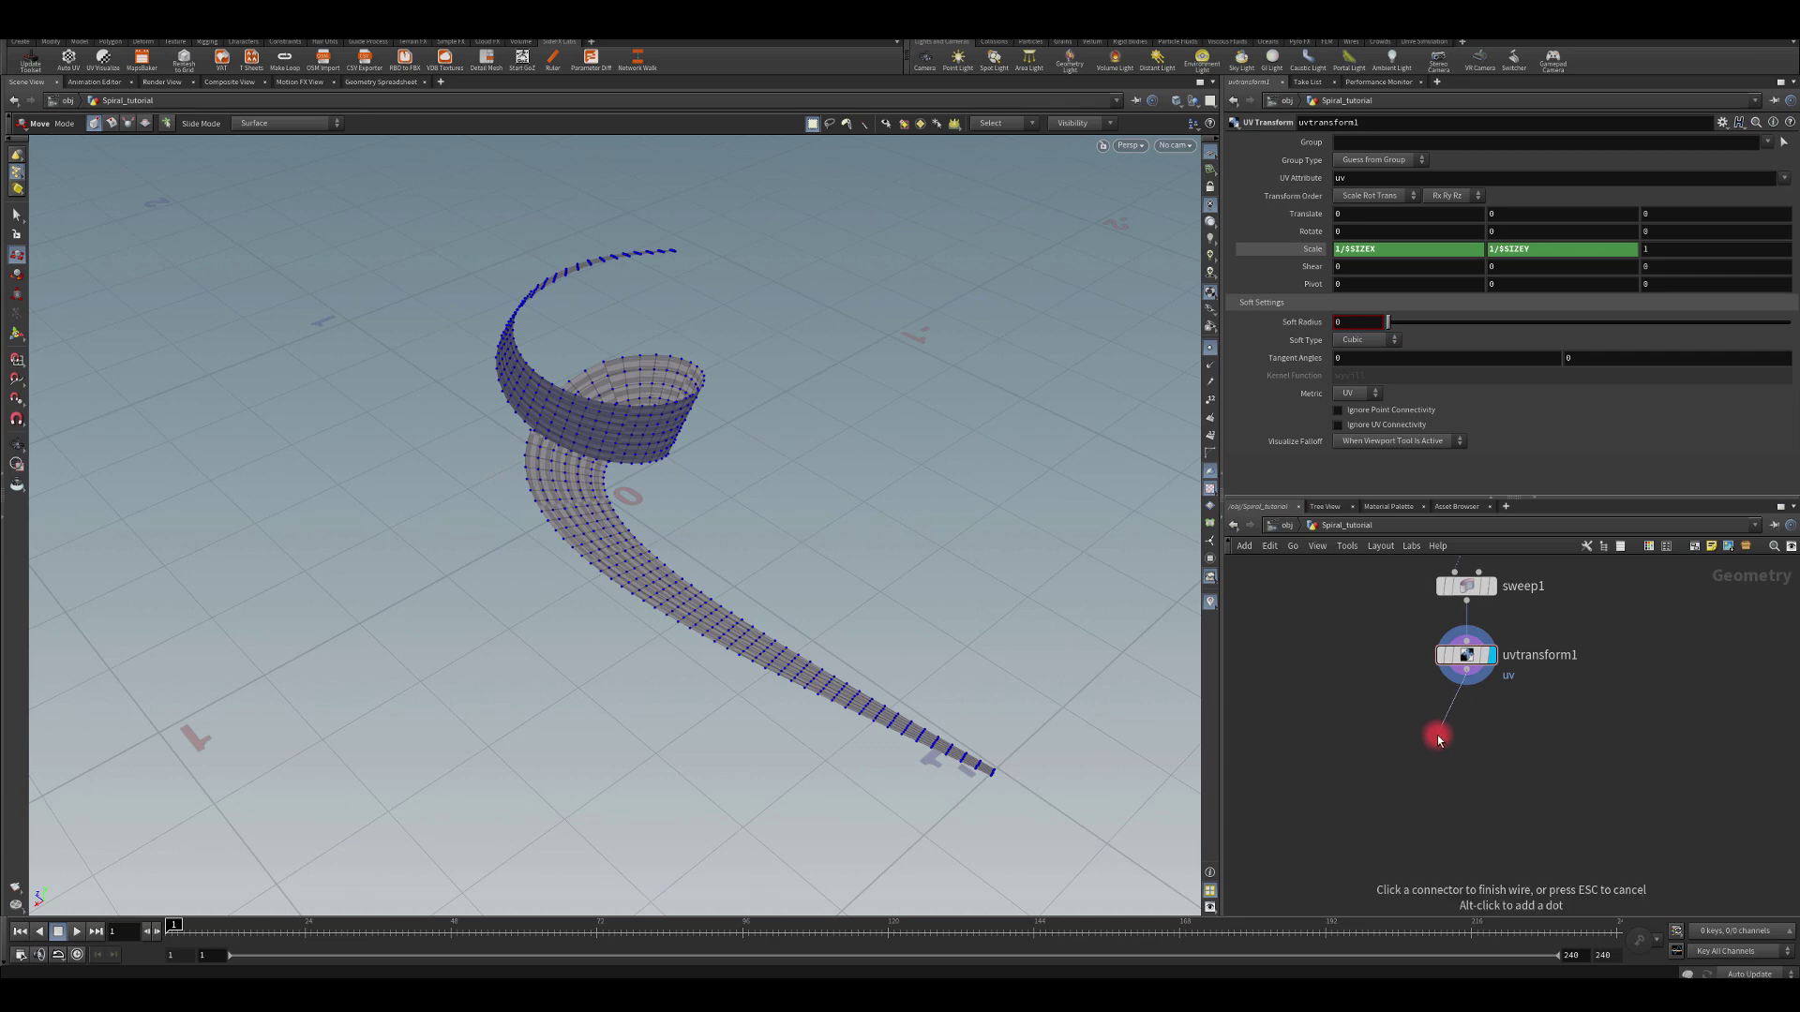
{"action": "key", "text": "Tab"}
{"action": "type", "text": "att pro"}
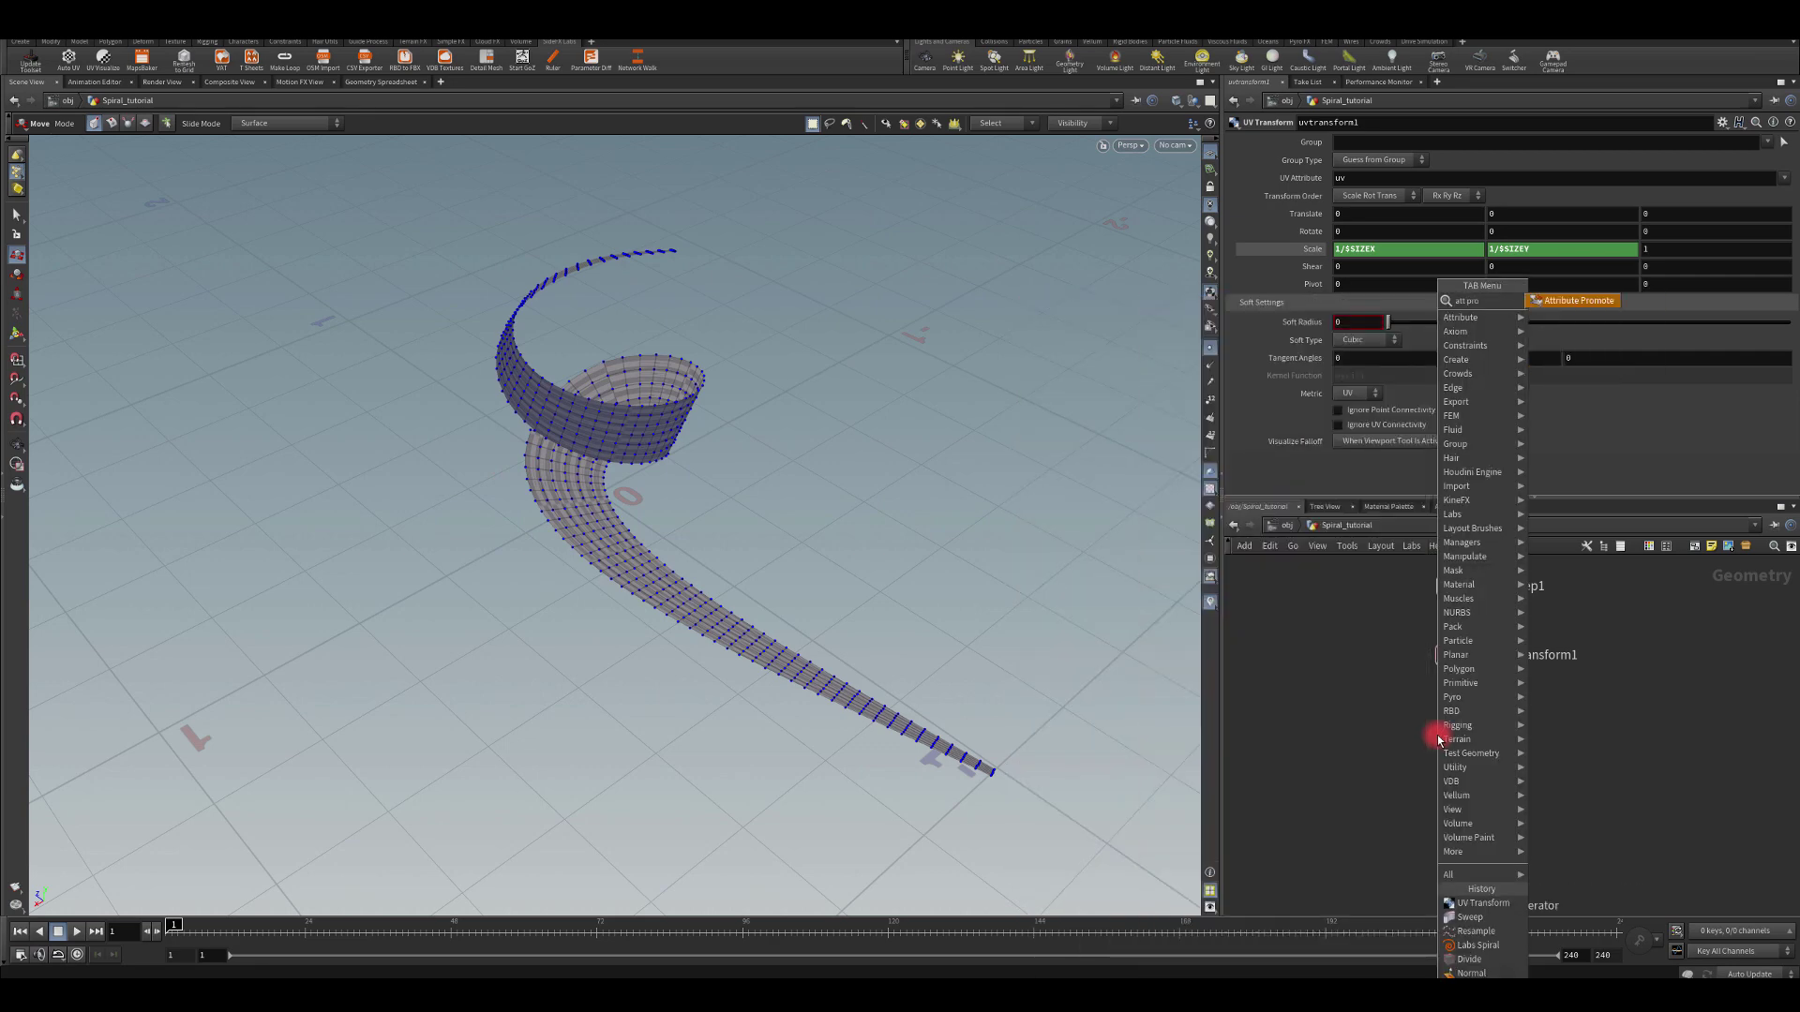
{"action": "key", "text": "Return"}
{"action": "left_click", "coordinate": [1440, 739]}
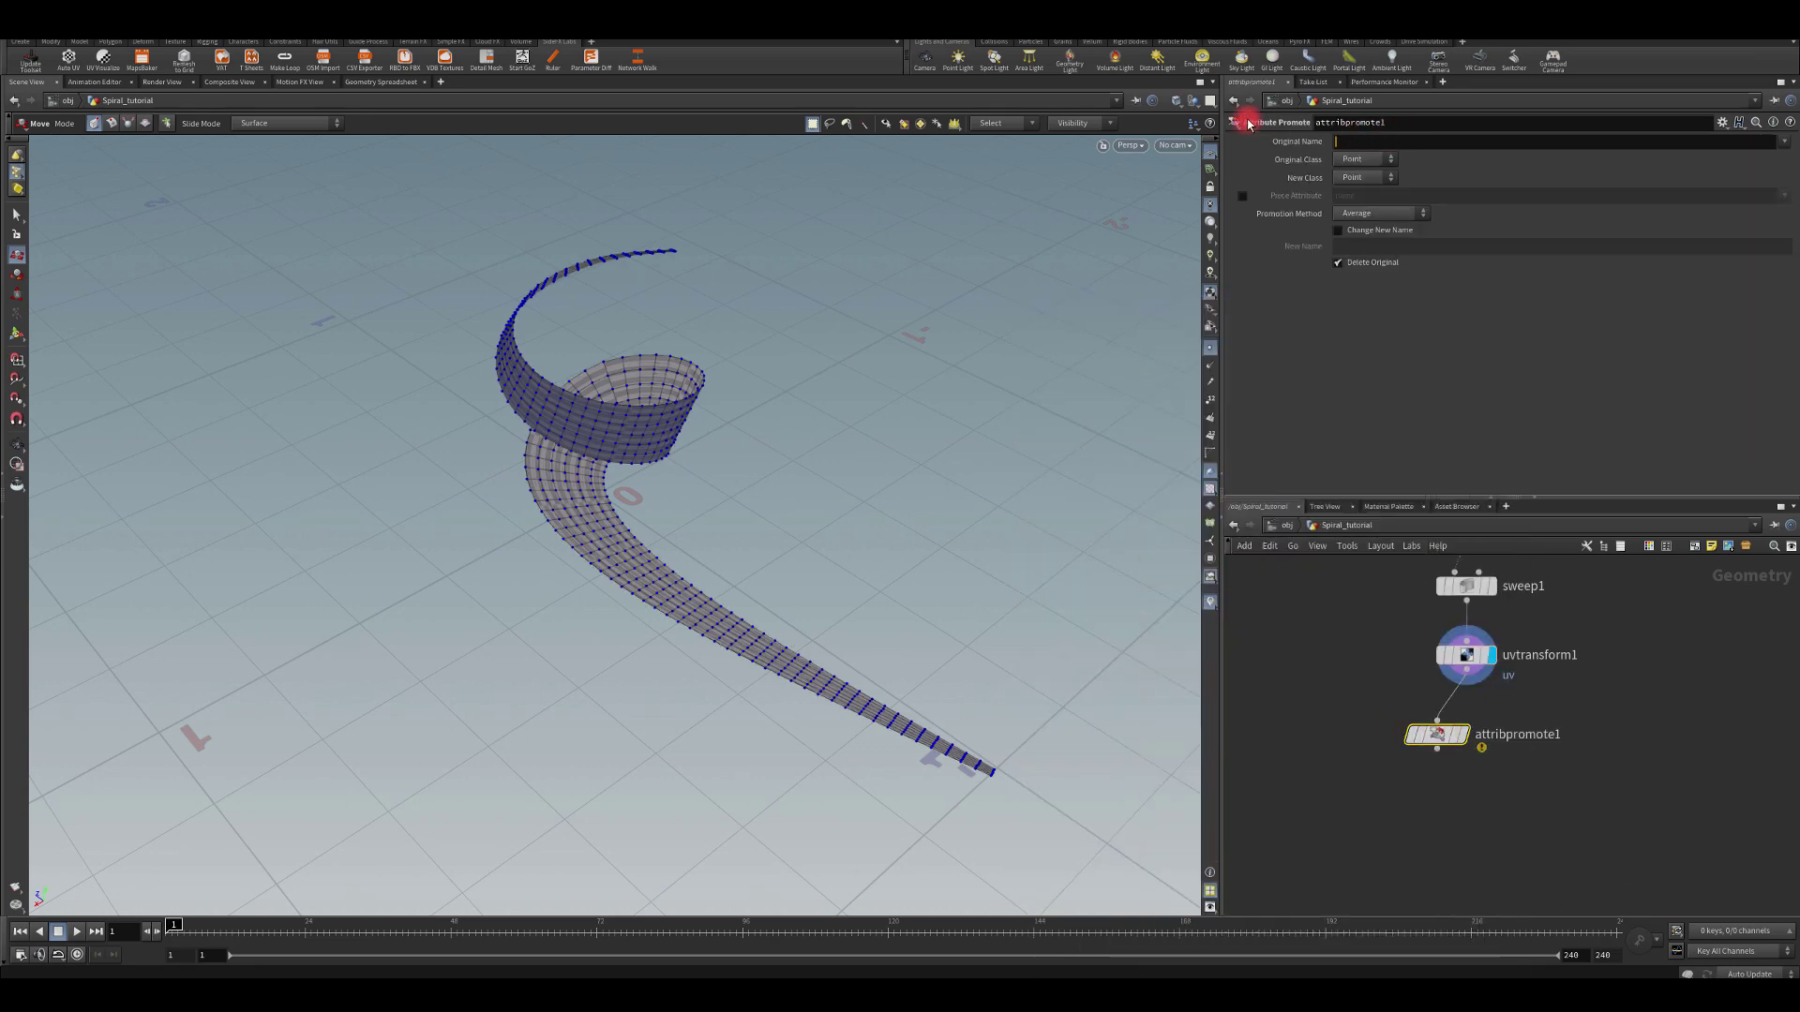
Step: Set Original Name to uv and Original Class to Vertex, tucking attribpromote1 under uvtransform1
{"action": "type", "text": "uv"}
{"action": "key", "text": "Return"}
{"action": "left_click", "coordinate": [1355, 160]}
{"action": "left_click", "coordinate": [1351, 216]}
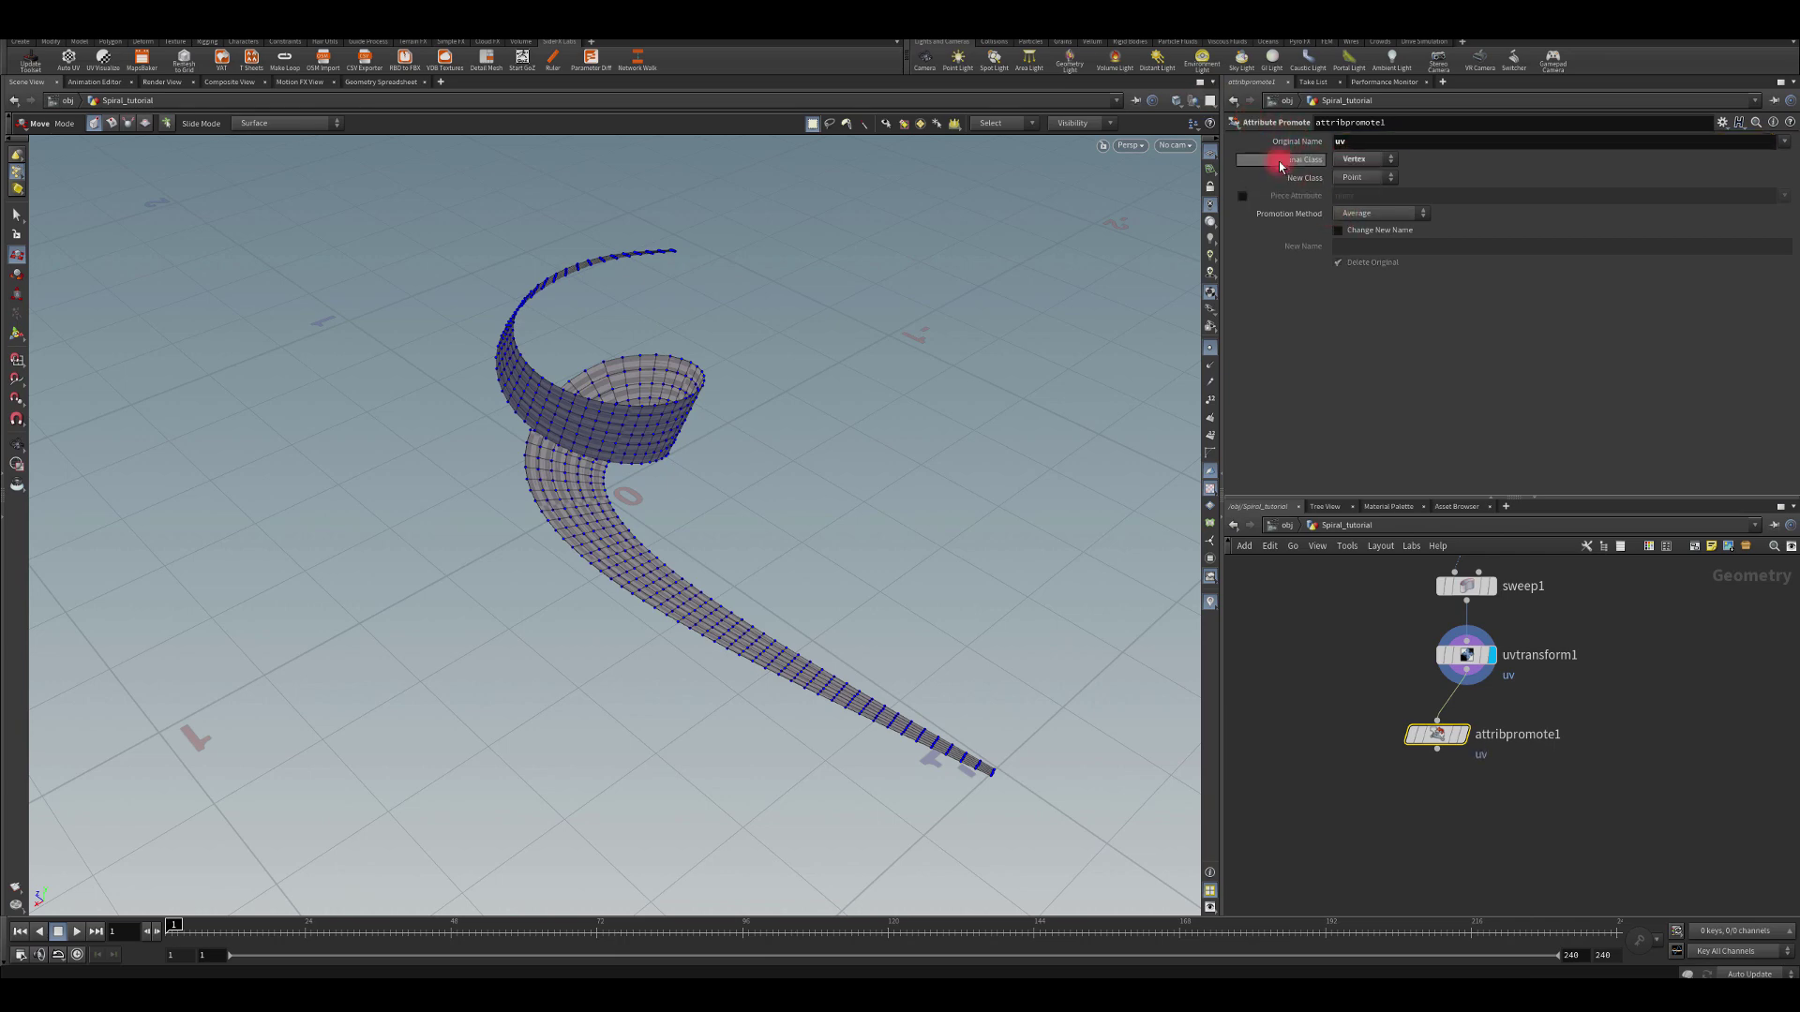
{"action": "left_click_drag", "start_coordinate": [1434, 717], "coordinate": [1464, 704]}
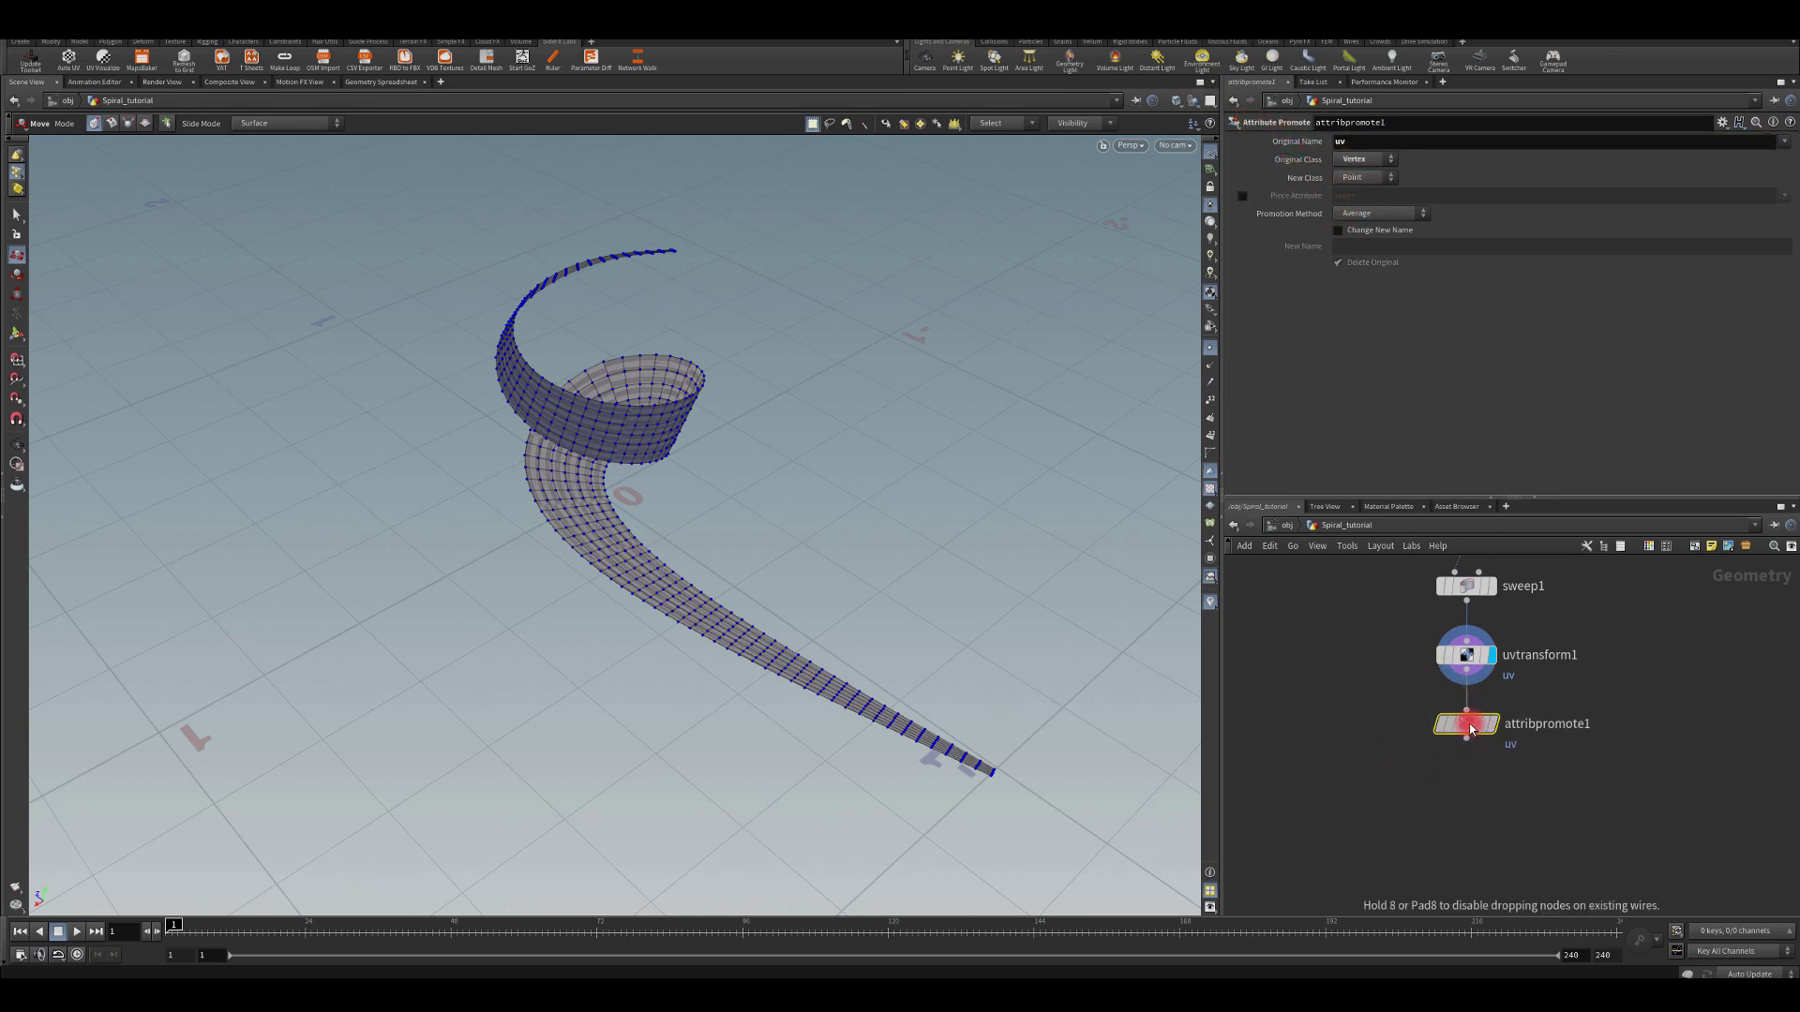
{"action": "mouse_move", "coordinate": [1496, 731]}
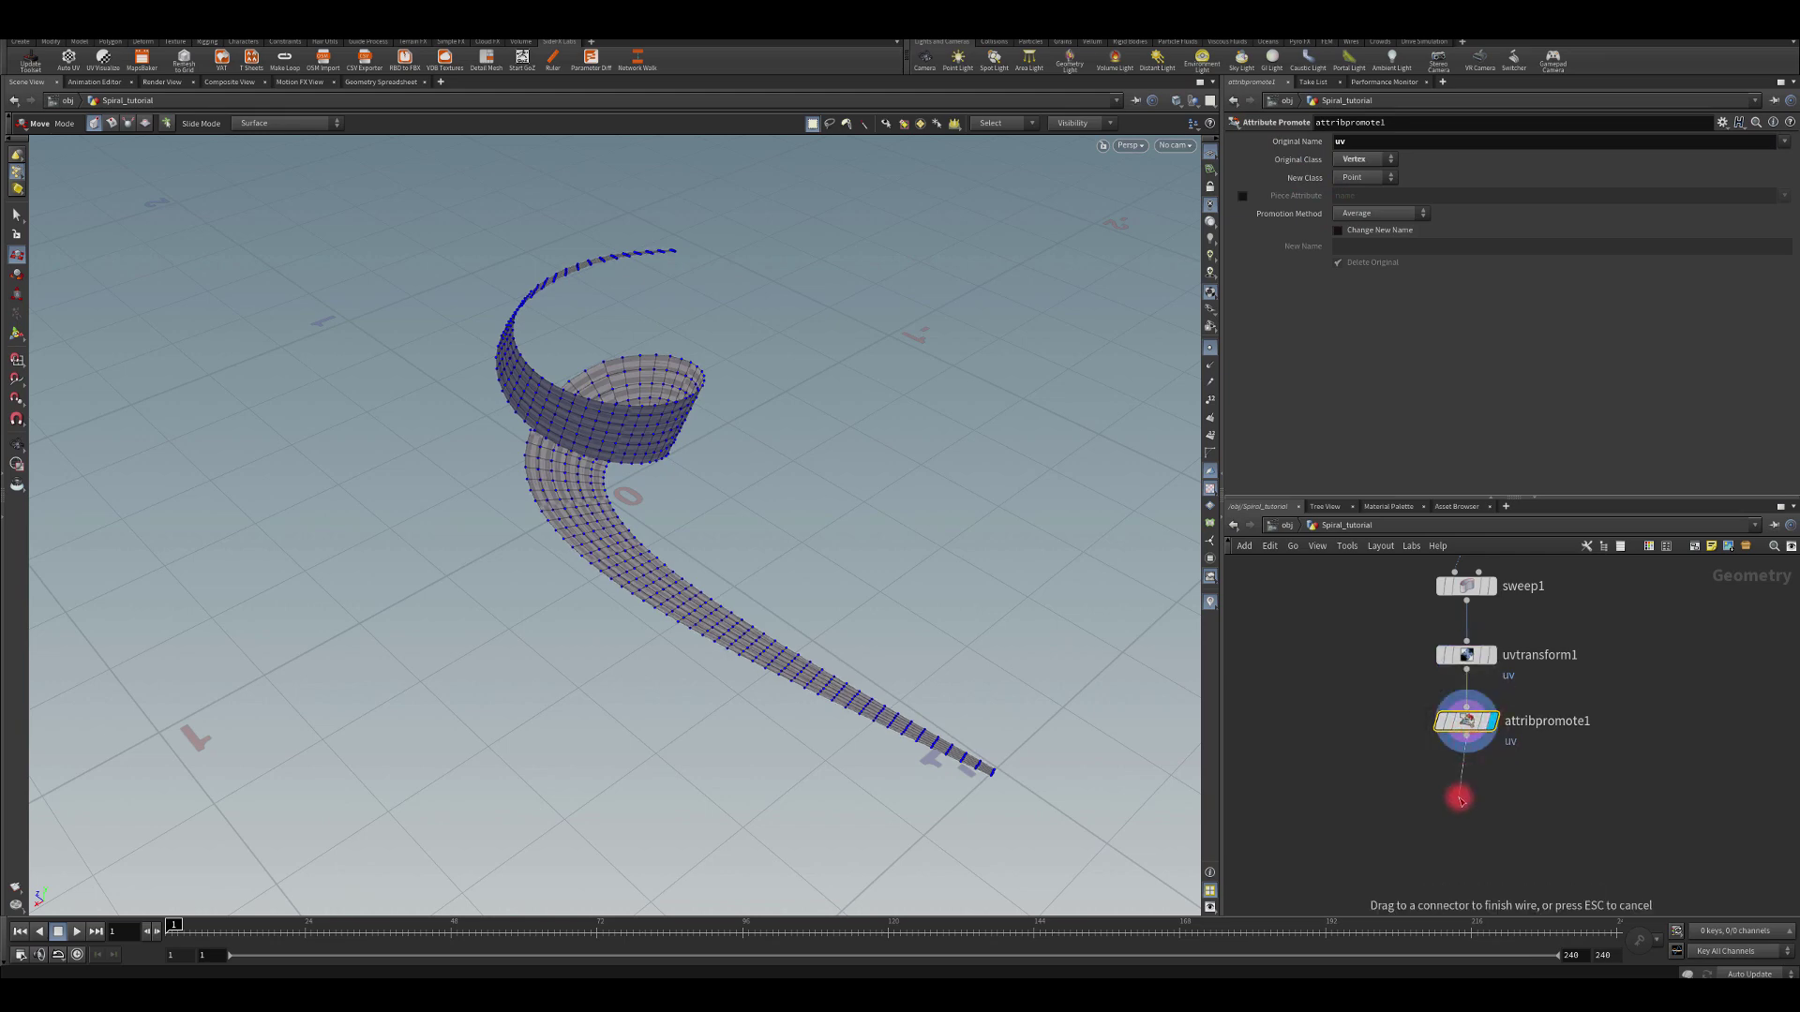
{"action": "key", "text": "Tab"}
Step: Add a Point Wrangle, pointwrangle1, aligned beneath attribpromote1
{"action": "type", "text": "pointw"}
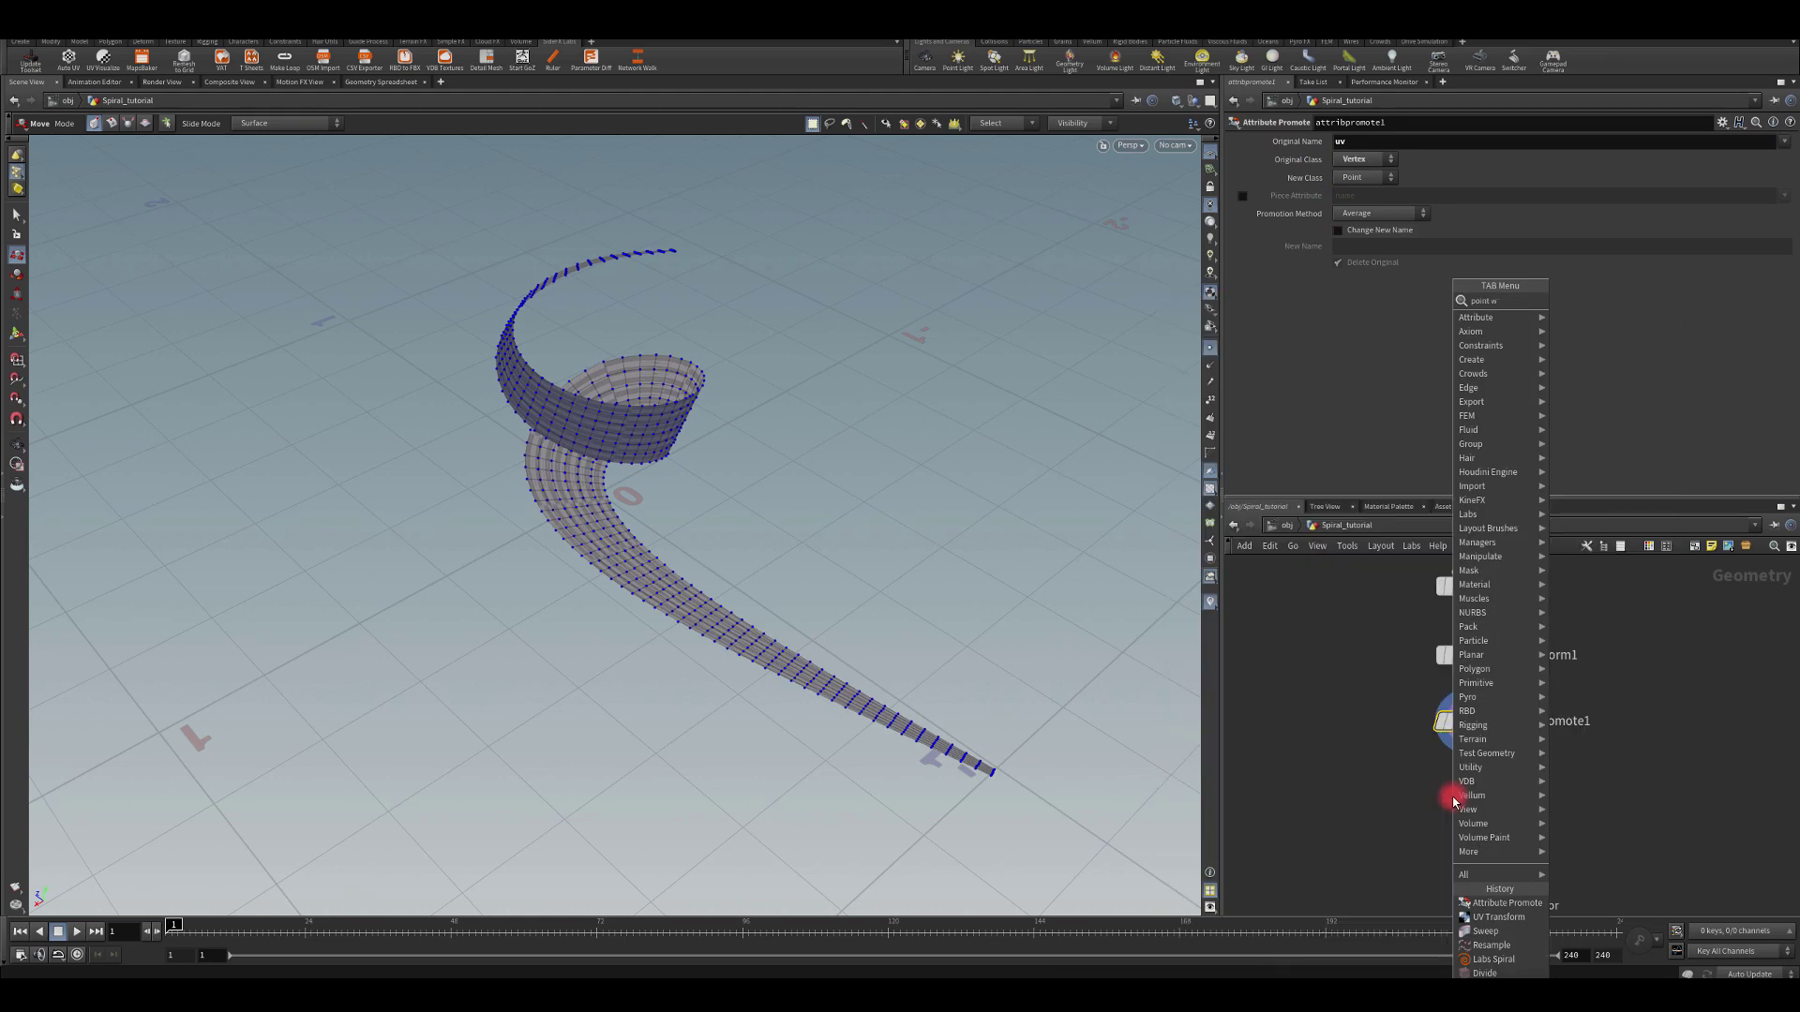
{"action": "key", "text": "Return"}
{"action": "left_click", "coordinate": [1456, 801]}
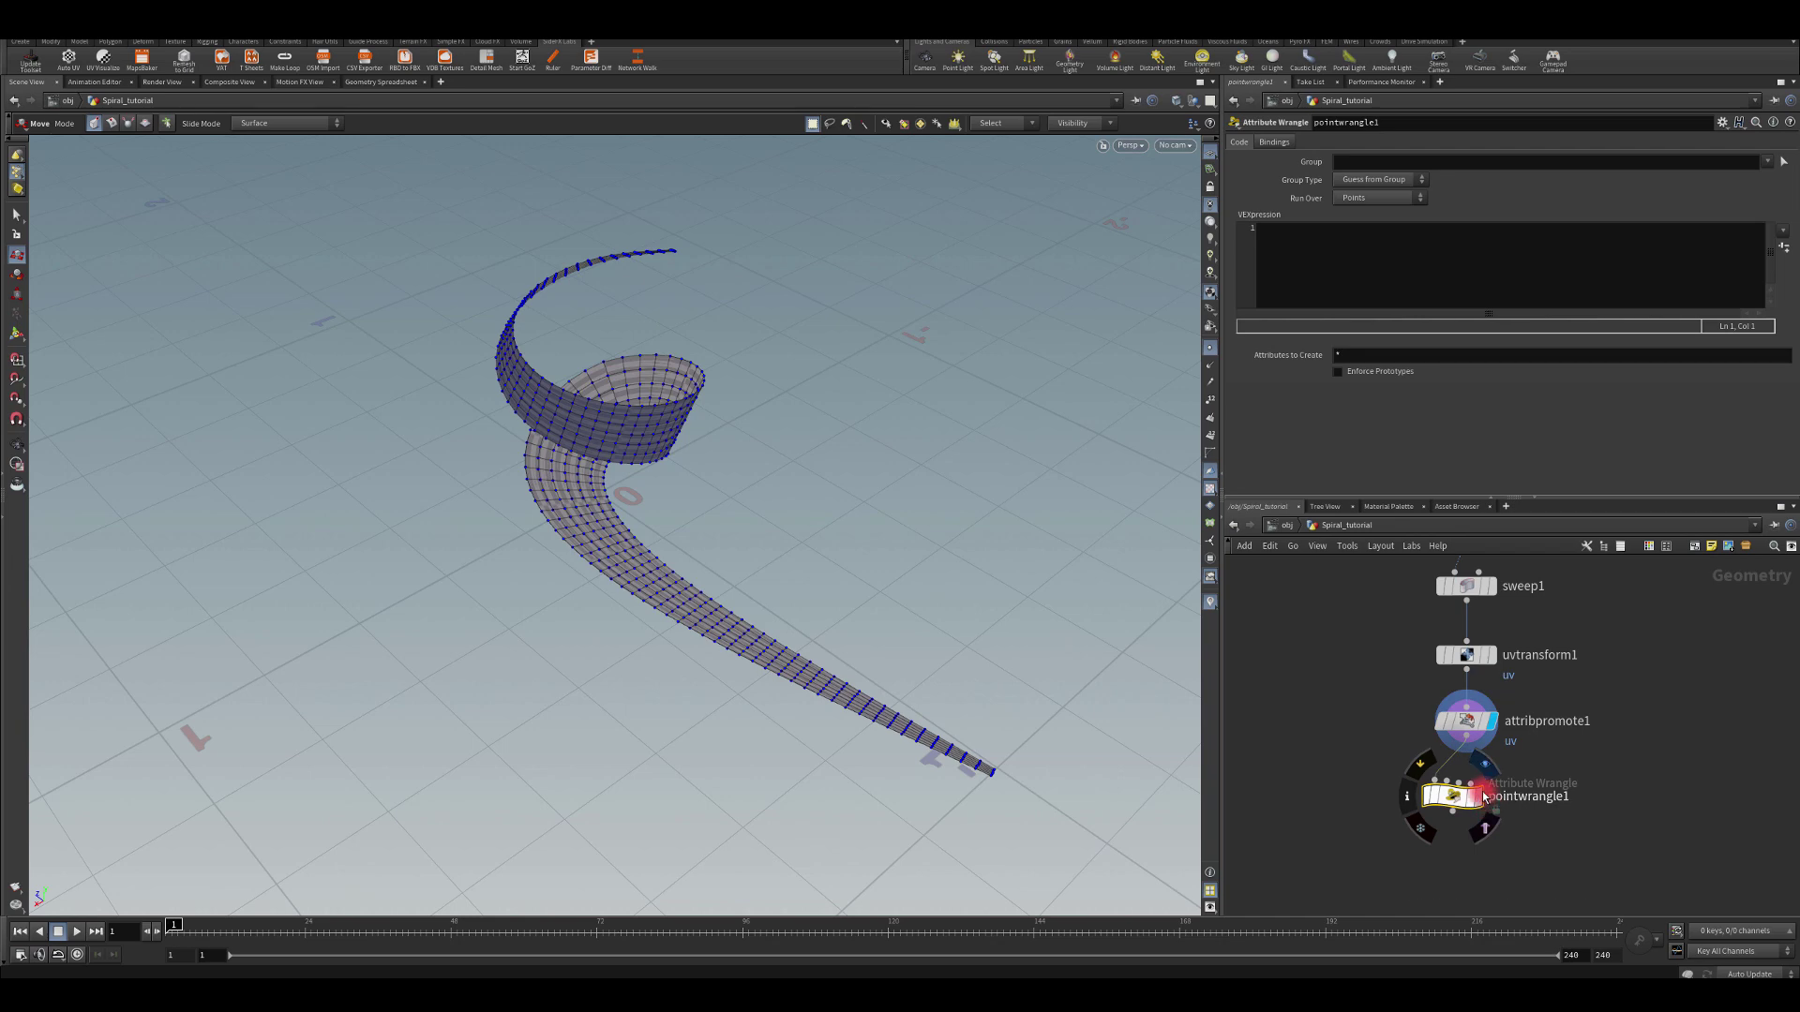
{"action": "left_click_drag", "start_coordinate": [1456, 800], "coordinate": [1469, 785]}
Step: Write VEX setting v@Cd = chramp("rampu", u) * chramp("rampv", v) and create the ramp parameters
{"action": "left_click", "coordinate": [1306, 253]}
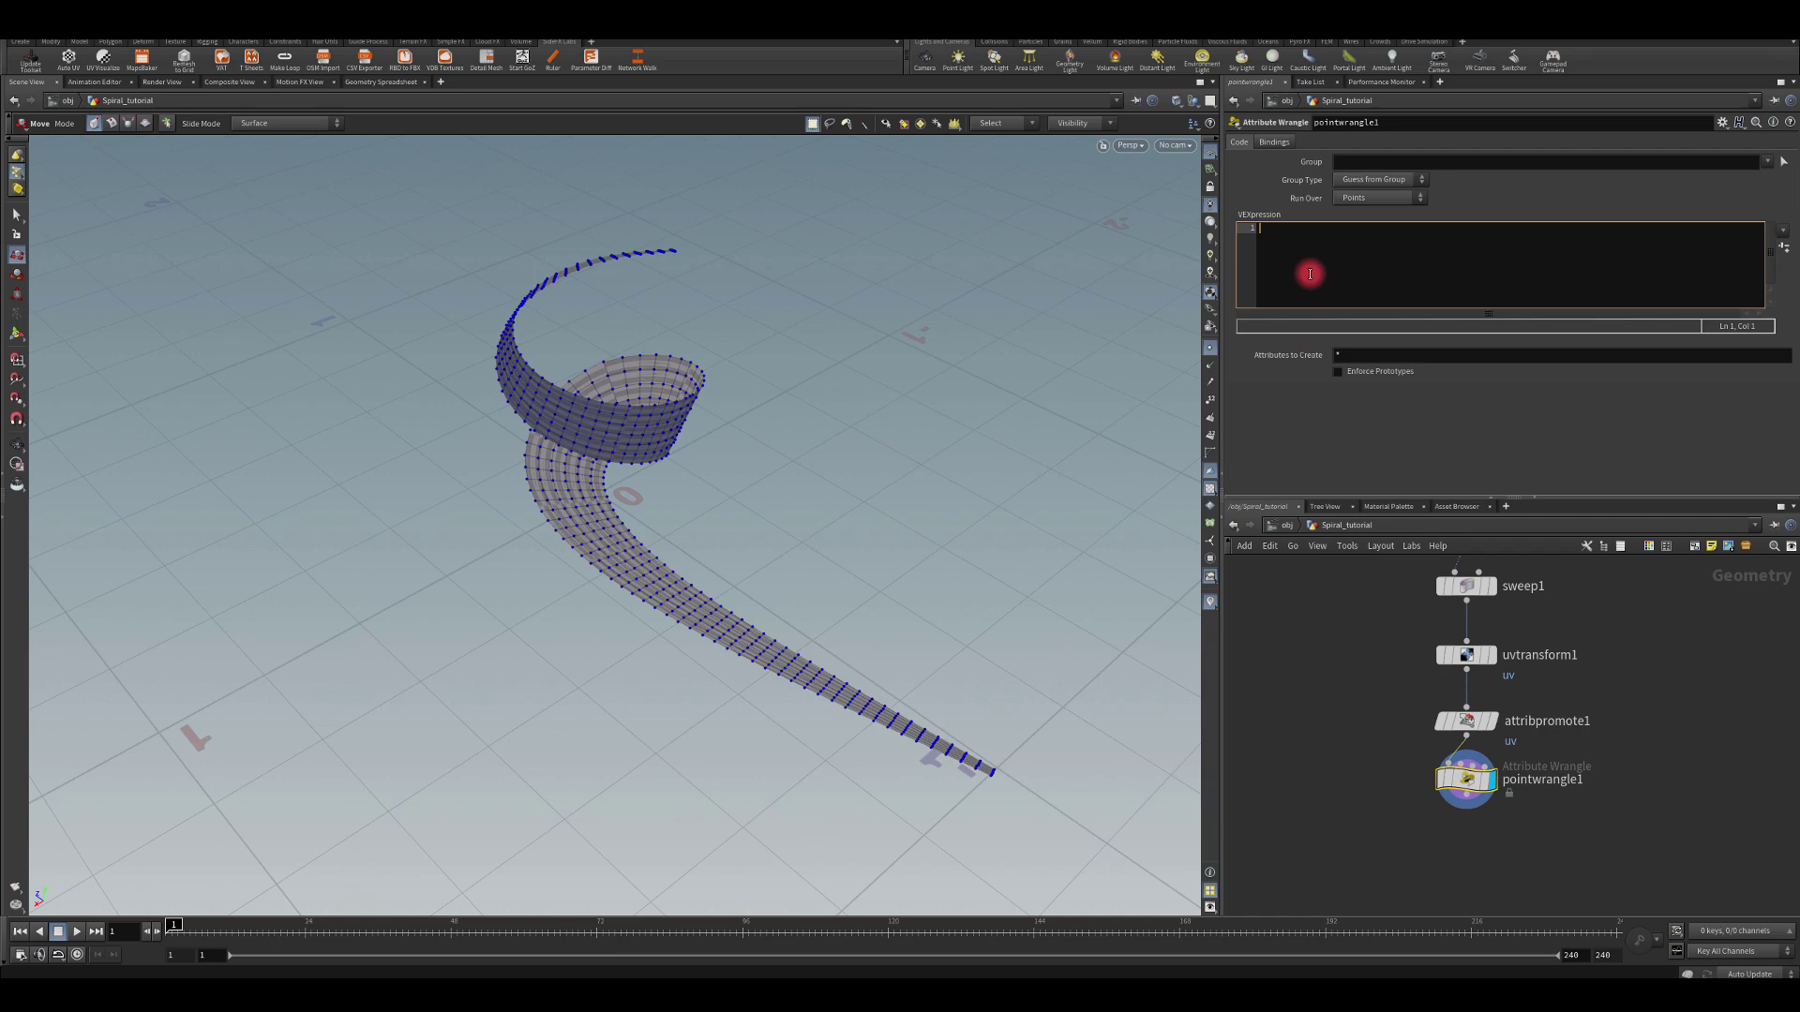
{"action": "type", "text": "float v = v@uv.y;"}
{"action": "key", "text": "Return"}
{"action": "type", "text": "float"}
{"action": "type", "text": ";"}
{"action": "key", "text": "Return"}
{"action": "type", "text": "v@Cd = chramp(\"rampu\","}
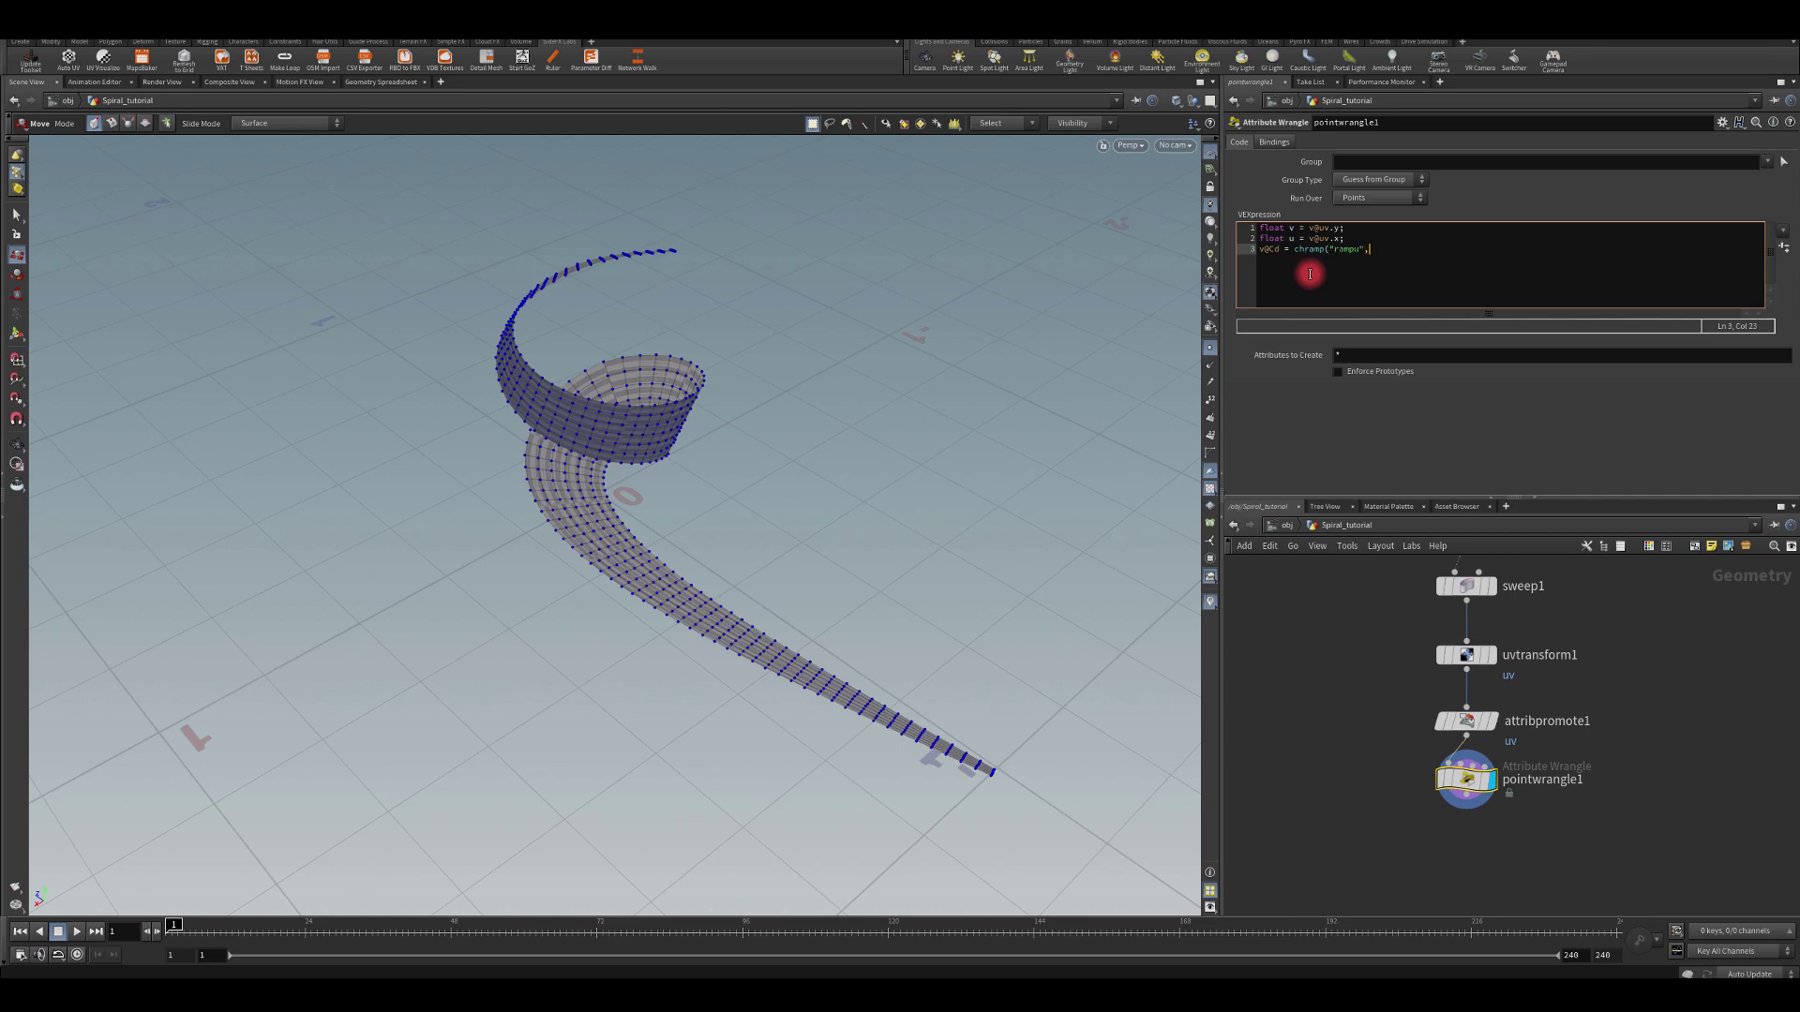
{"action": "type", "text": "u"}
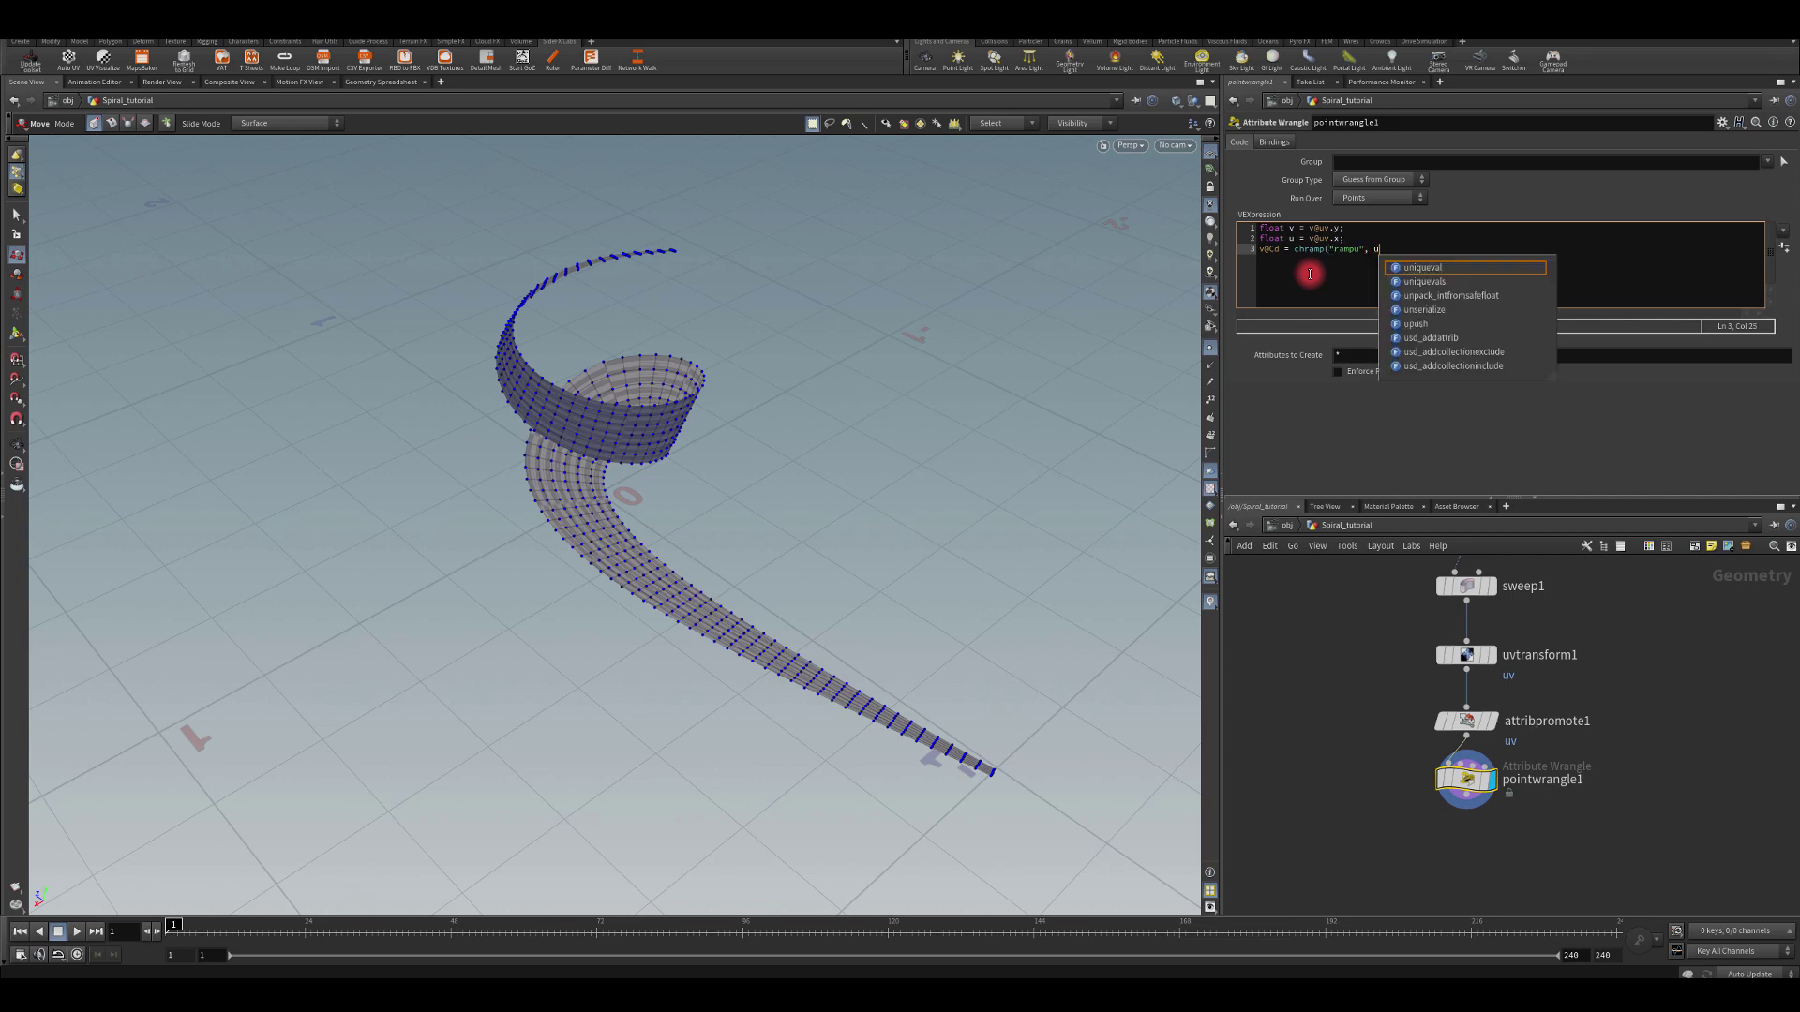
{"action": "type", "text": ") "}
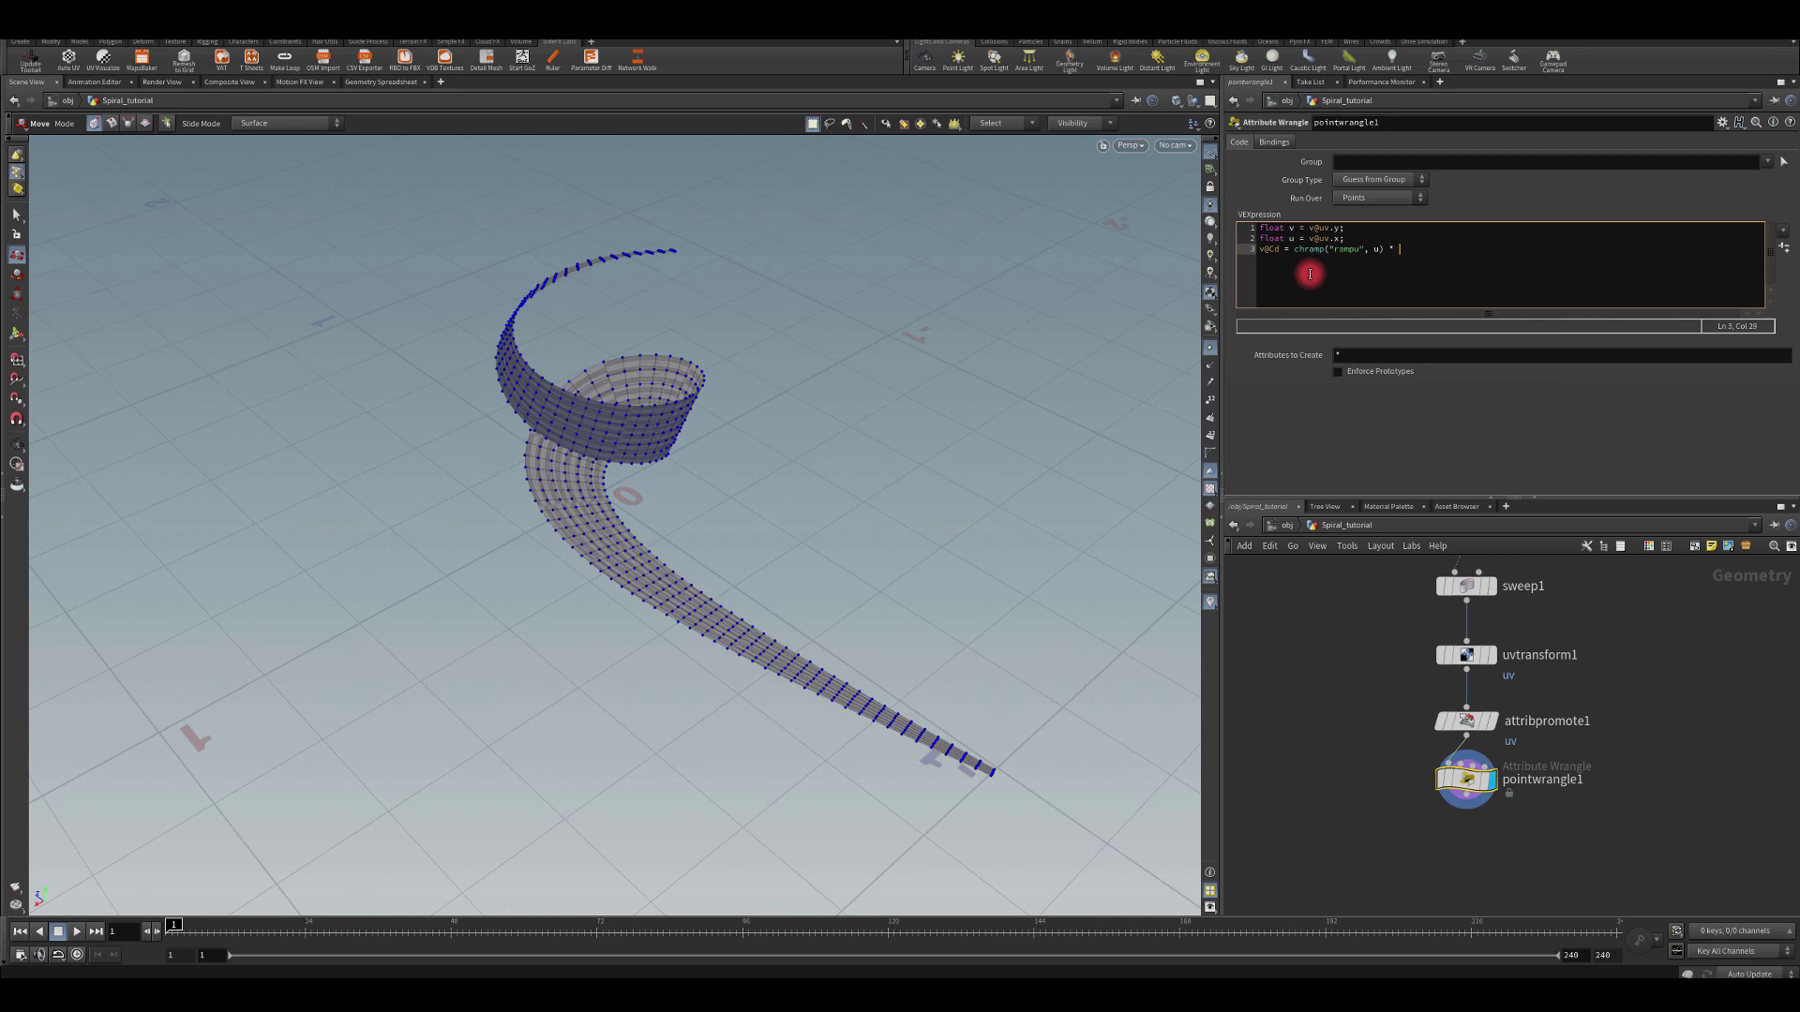
{"action": "type", "text": "* chramp"}
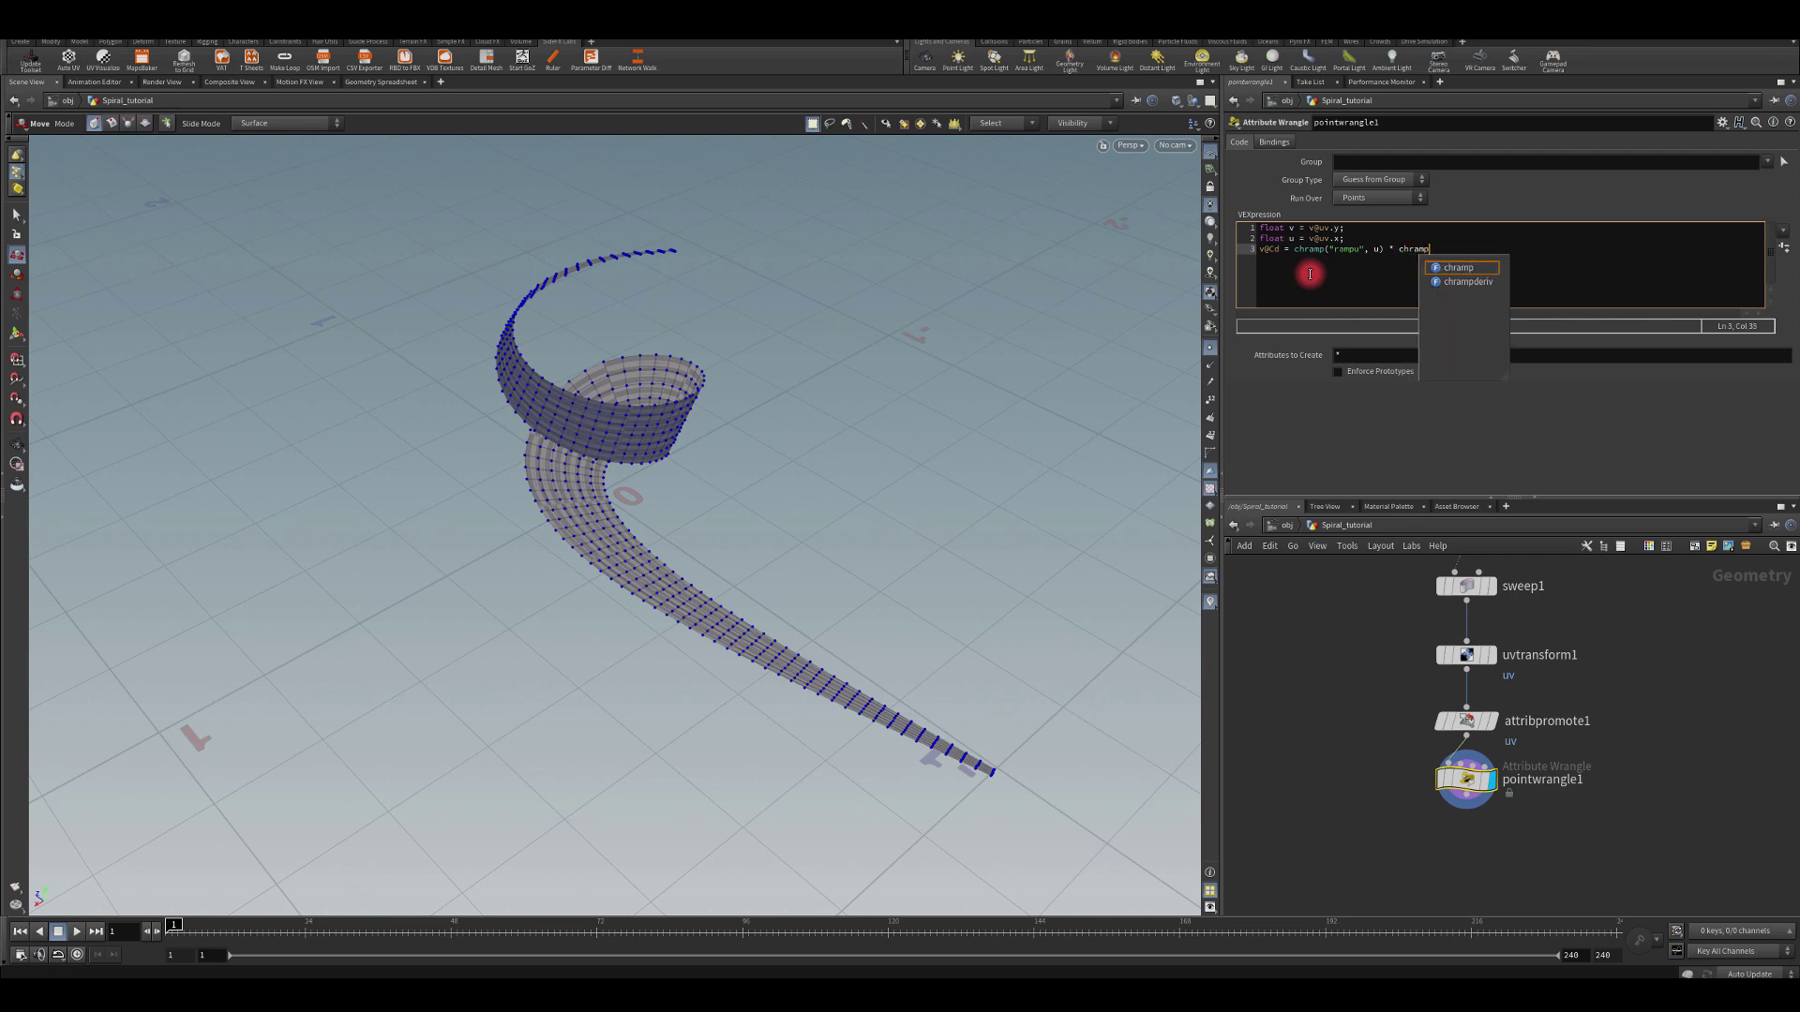
{"action": "type", "text": "(\"rampv"}
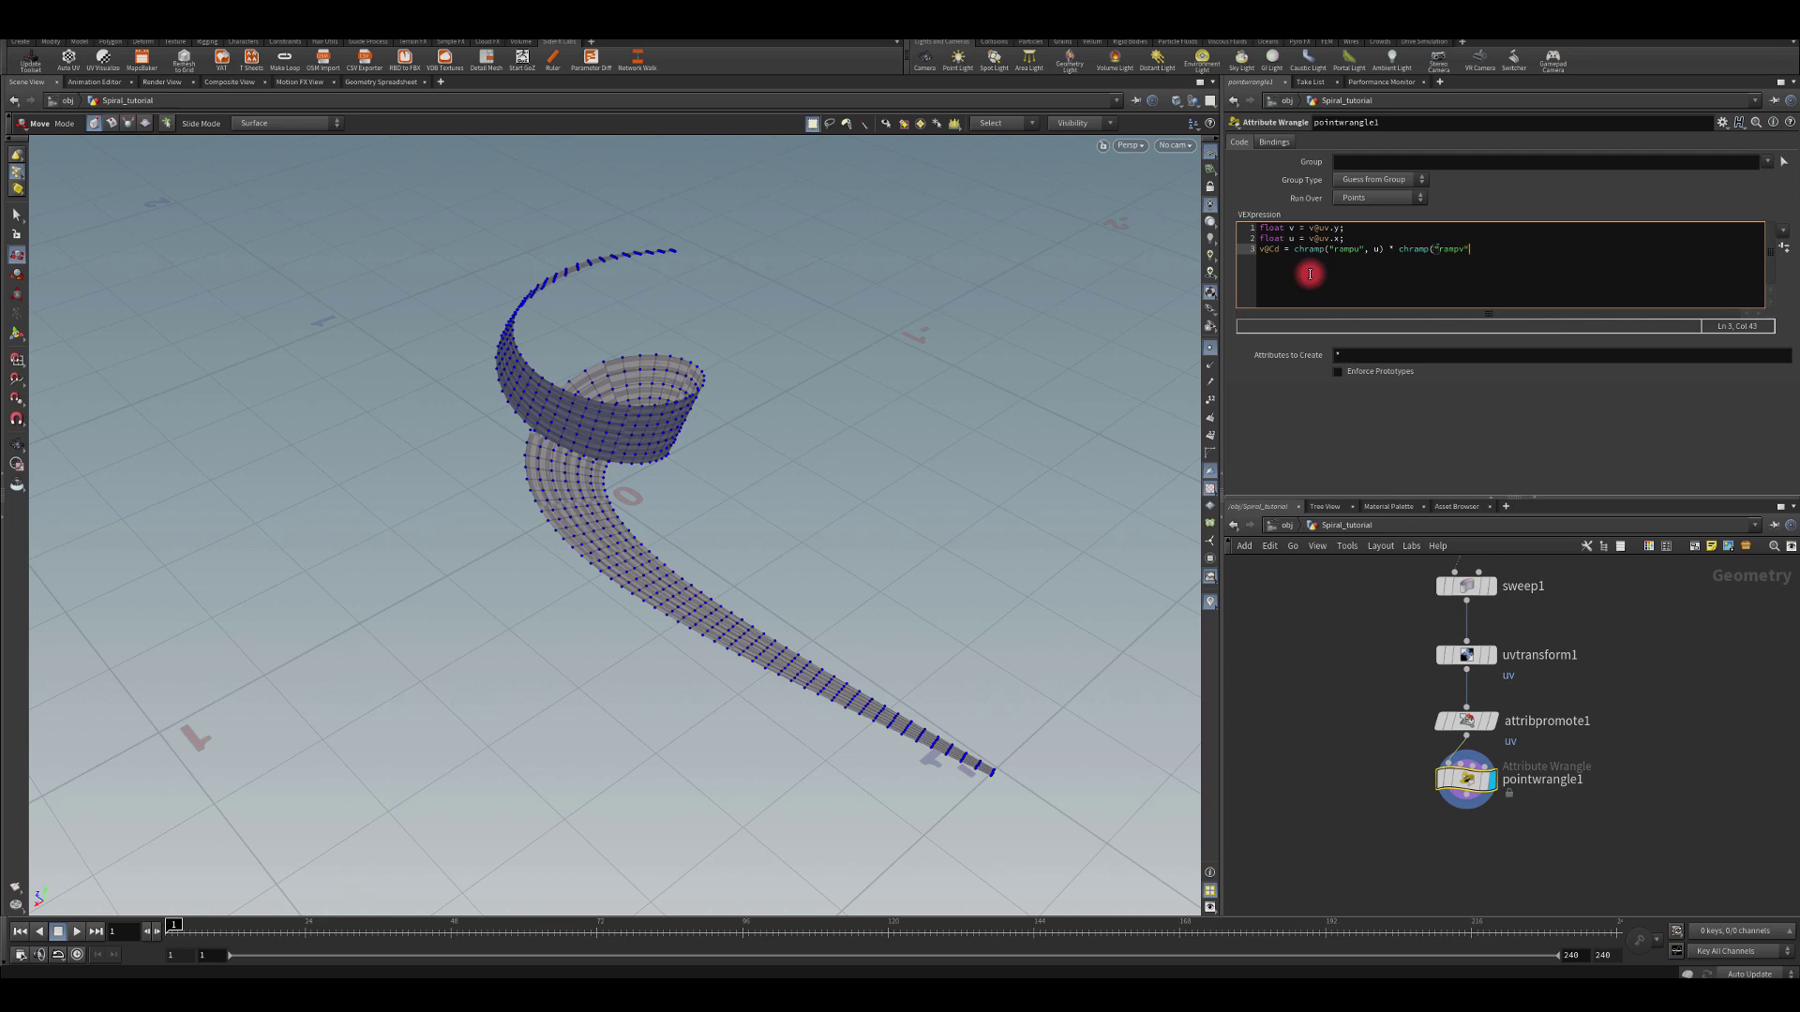
{"action": "type", "text": "\", v);"}
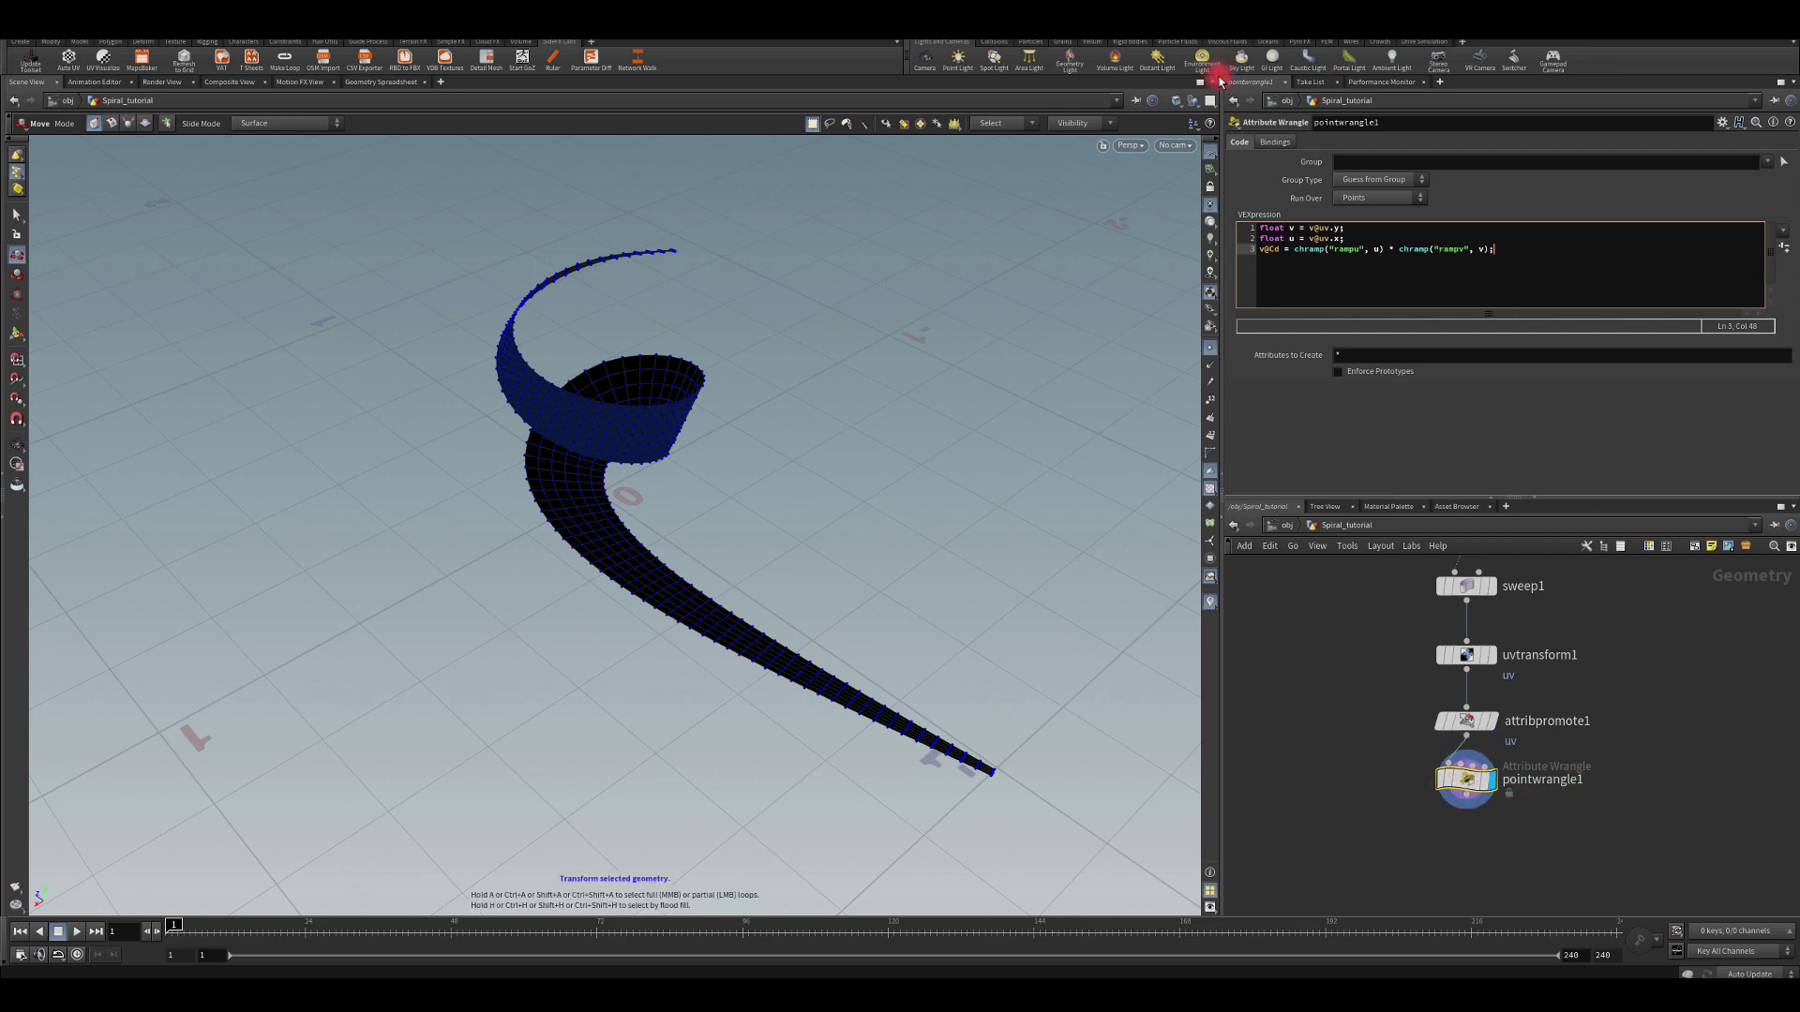
{"action": "left_click", "coordinate": [1786, 251]}
Step: Shape rampu: drop its end to 0 and add a point at position 0.5, value 1
{"action": "scroll", "coordinate": [1640, 310], "scroll_direction": "down", "scroll_amount": 3}
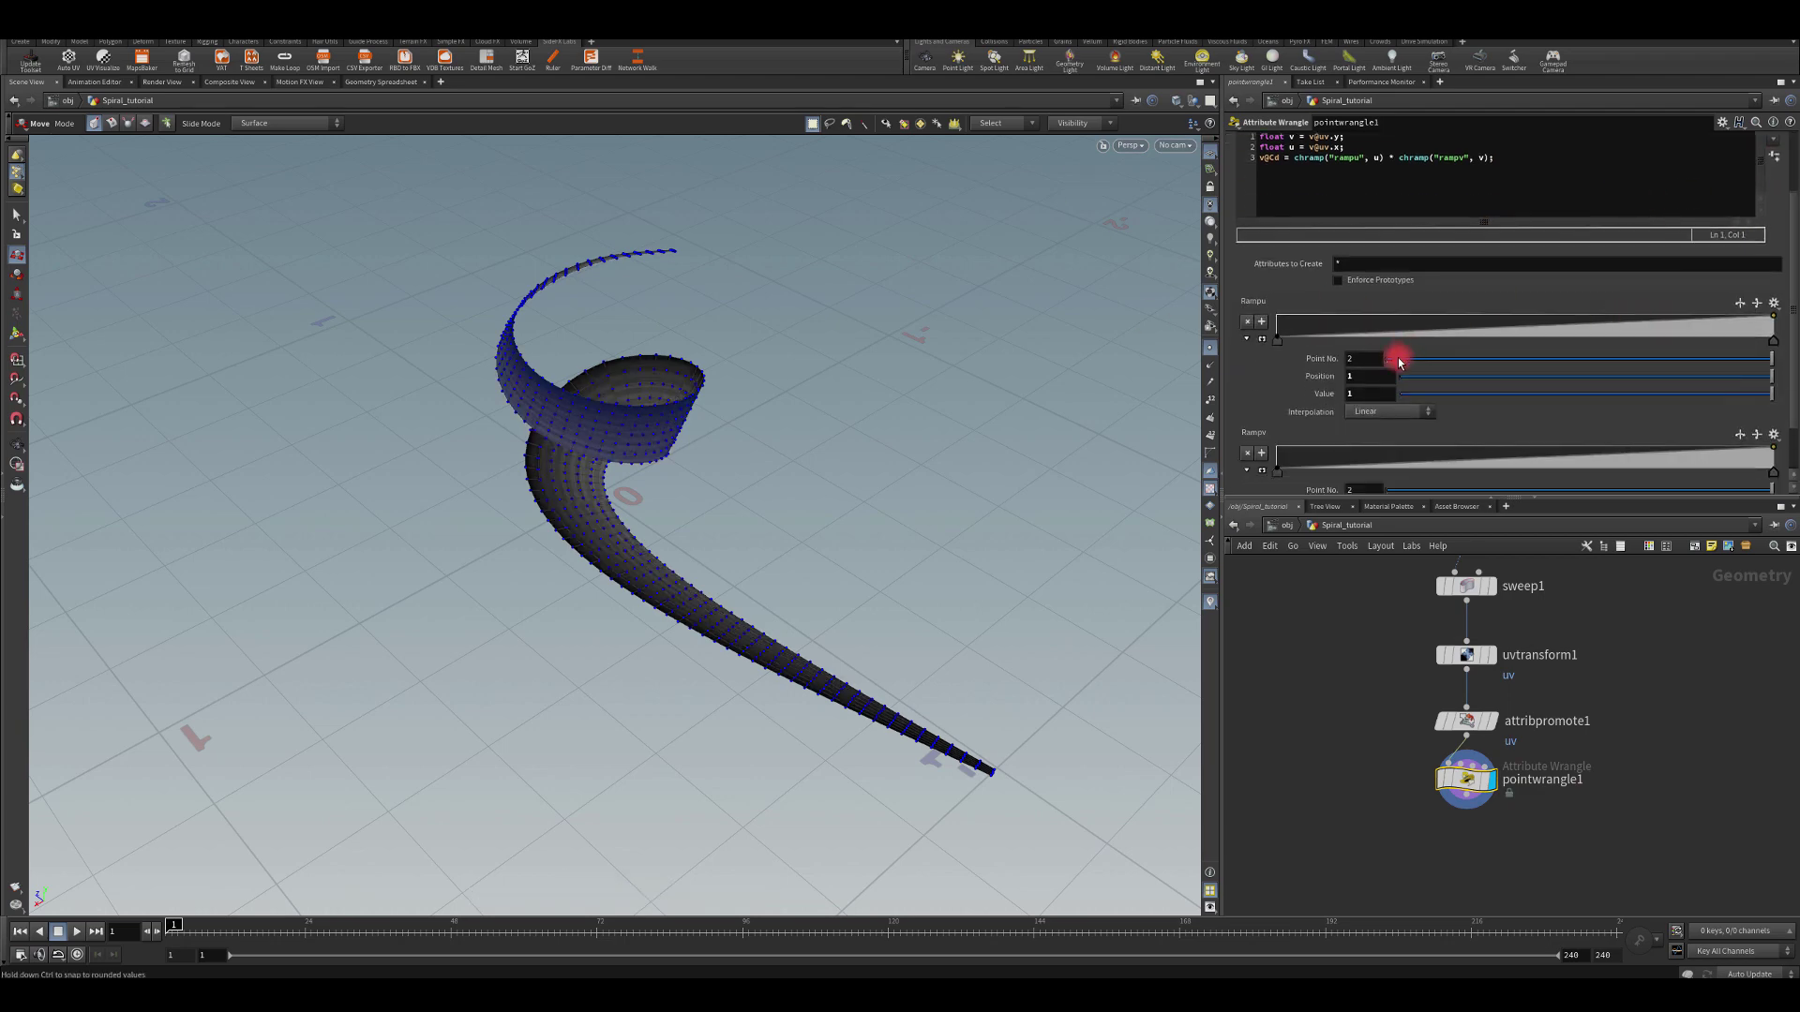
{"action": "scroll", "coordinate": [1398, 362], "scroll_direction": "down", "scroll_amount": 2}
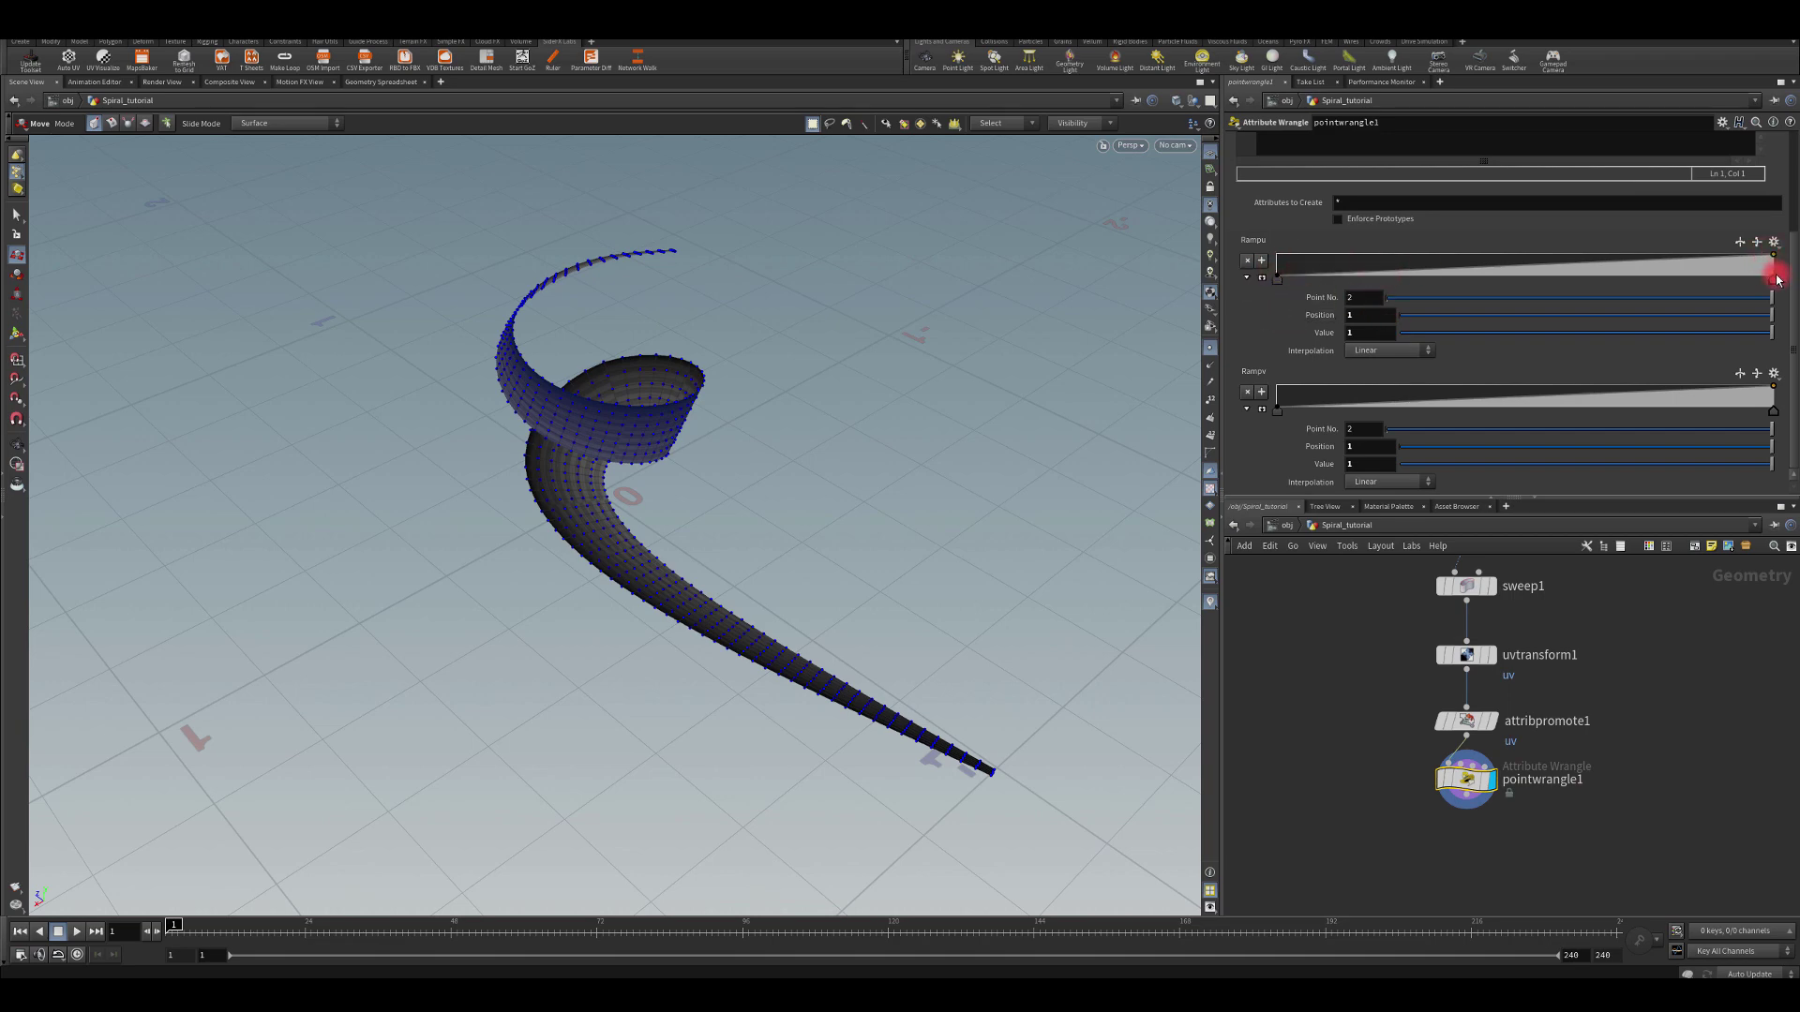
{"action": "left_click_drag", "start_coordinate": [1771, 252], "coordinate": [1772, 277]}
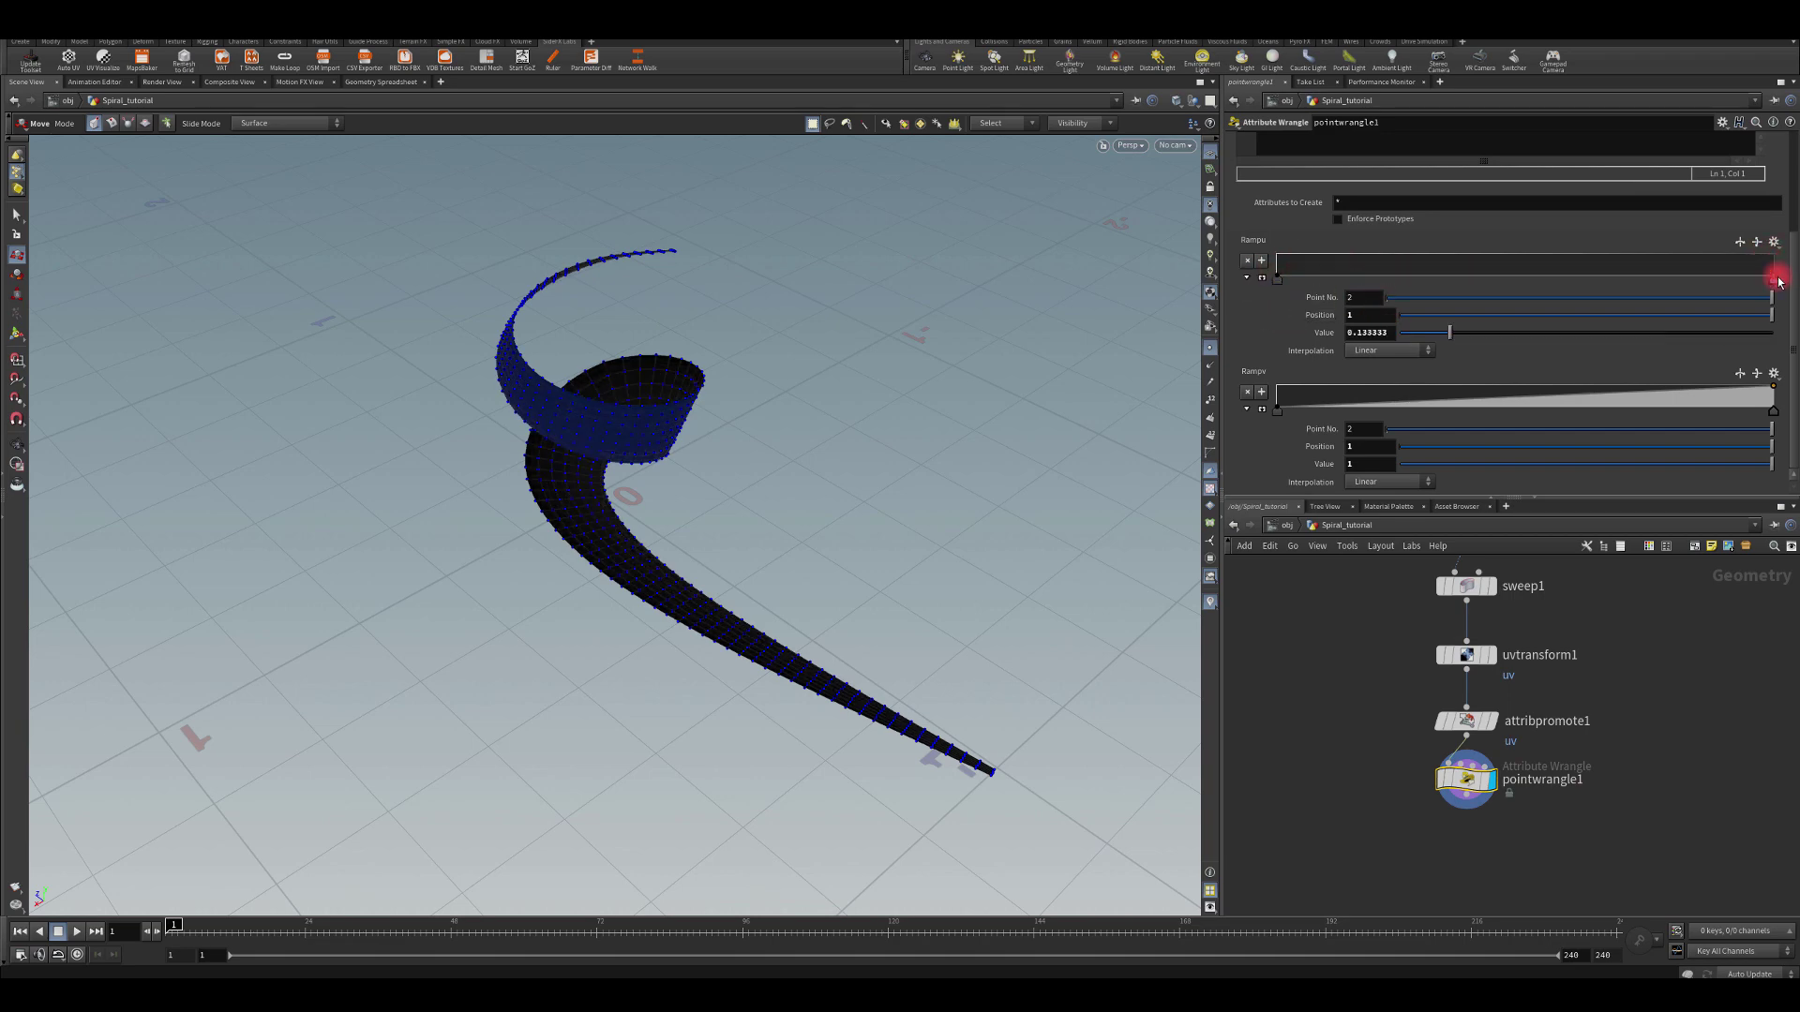
{"action": "left_click", "coordinate": [1500, 278]}
{"action": "left_click", "coordinate": [1382, 313]}
{"action": "type", "text": "."}
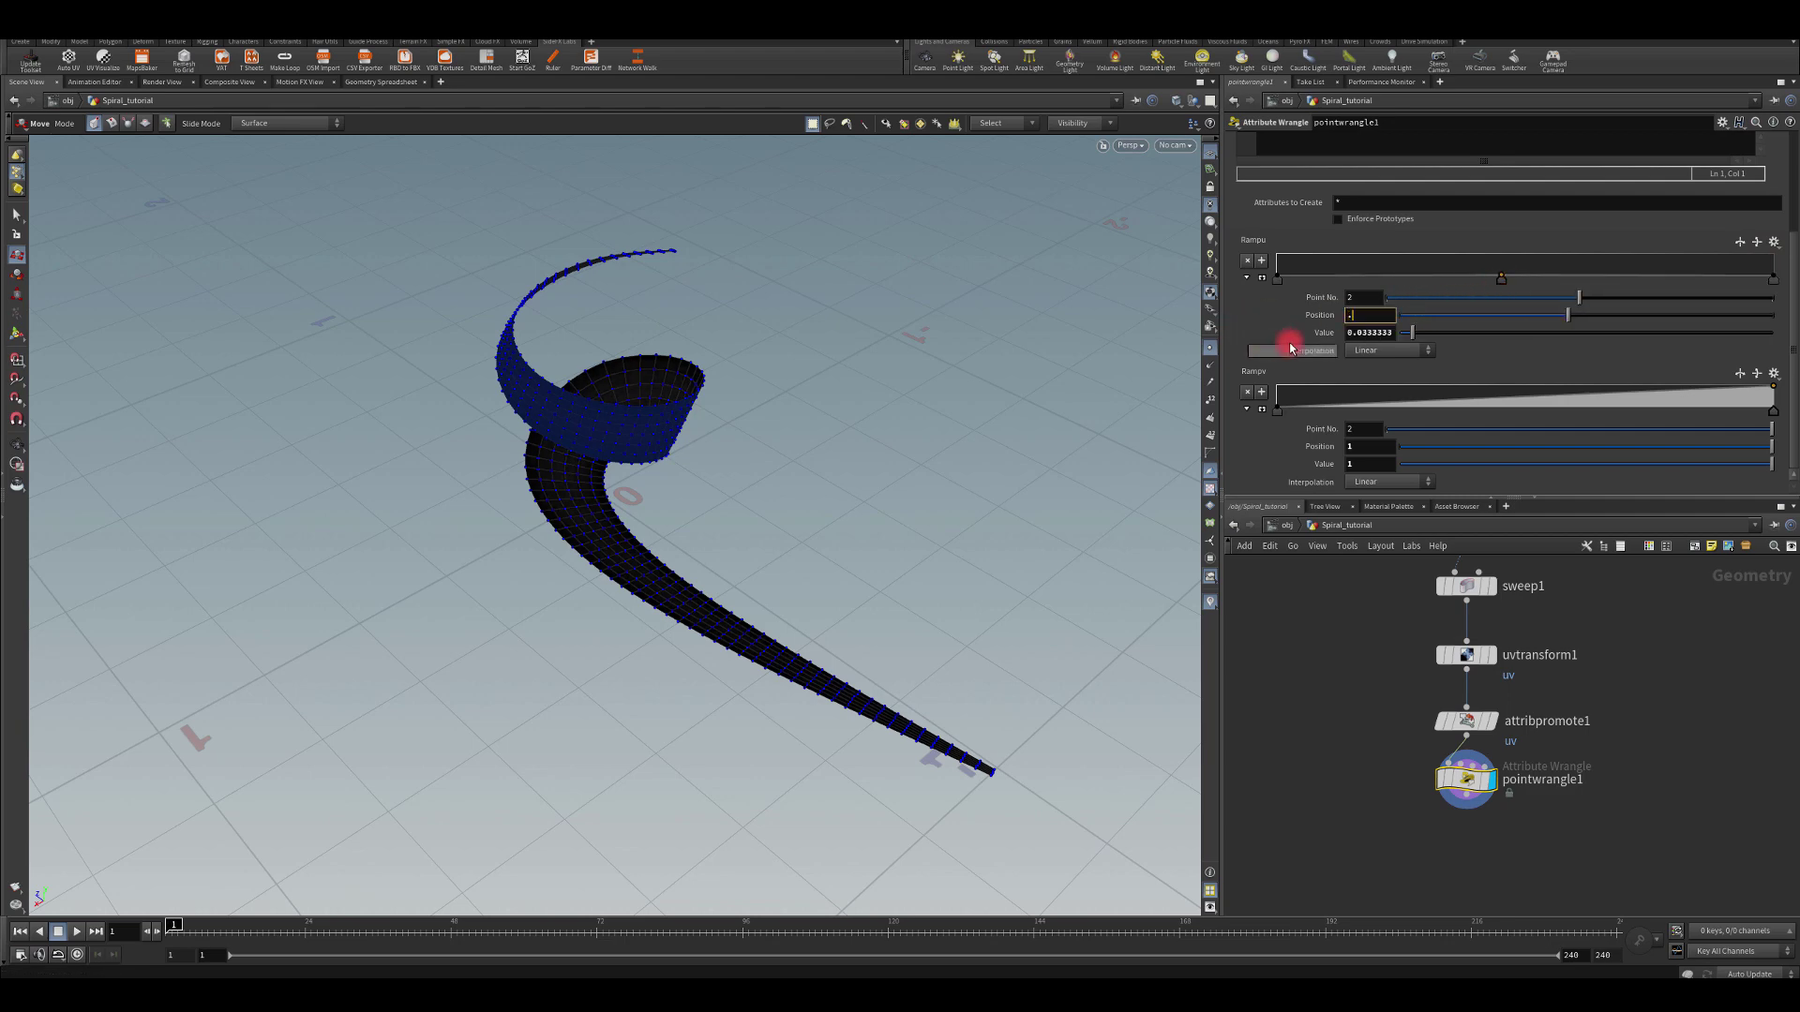
{"action": "type", "text": "5"}
{"action": "key", "text": "Tab"}
{"action": "type", "text": "1"}
{"action": "key", "text": "Return"}
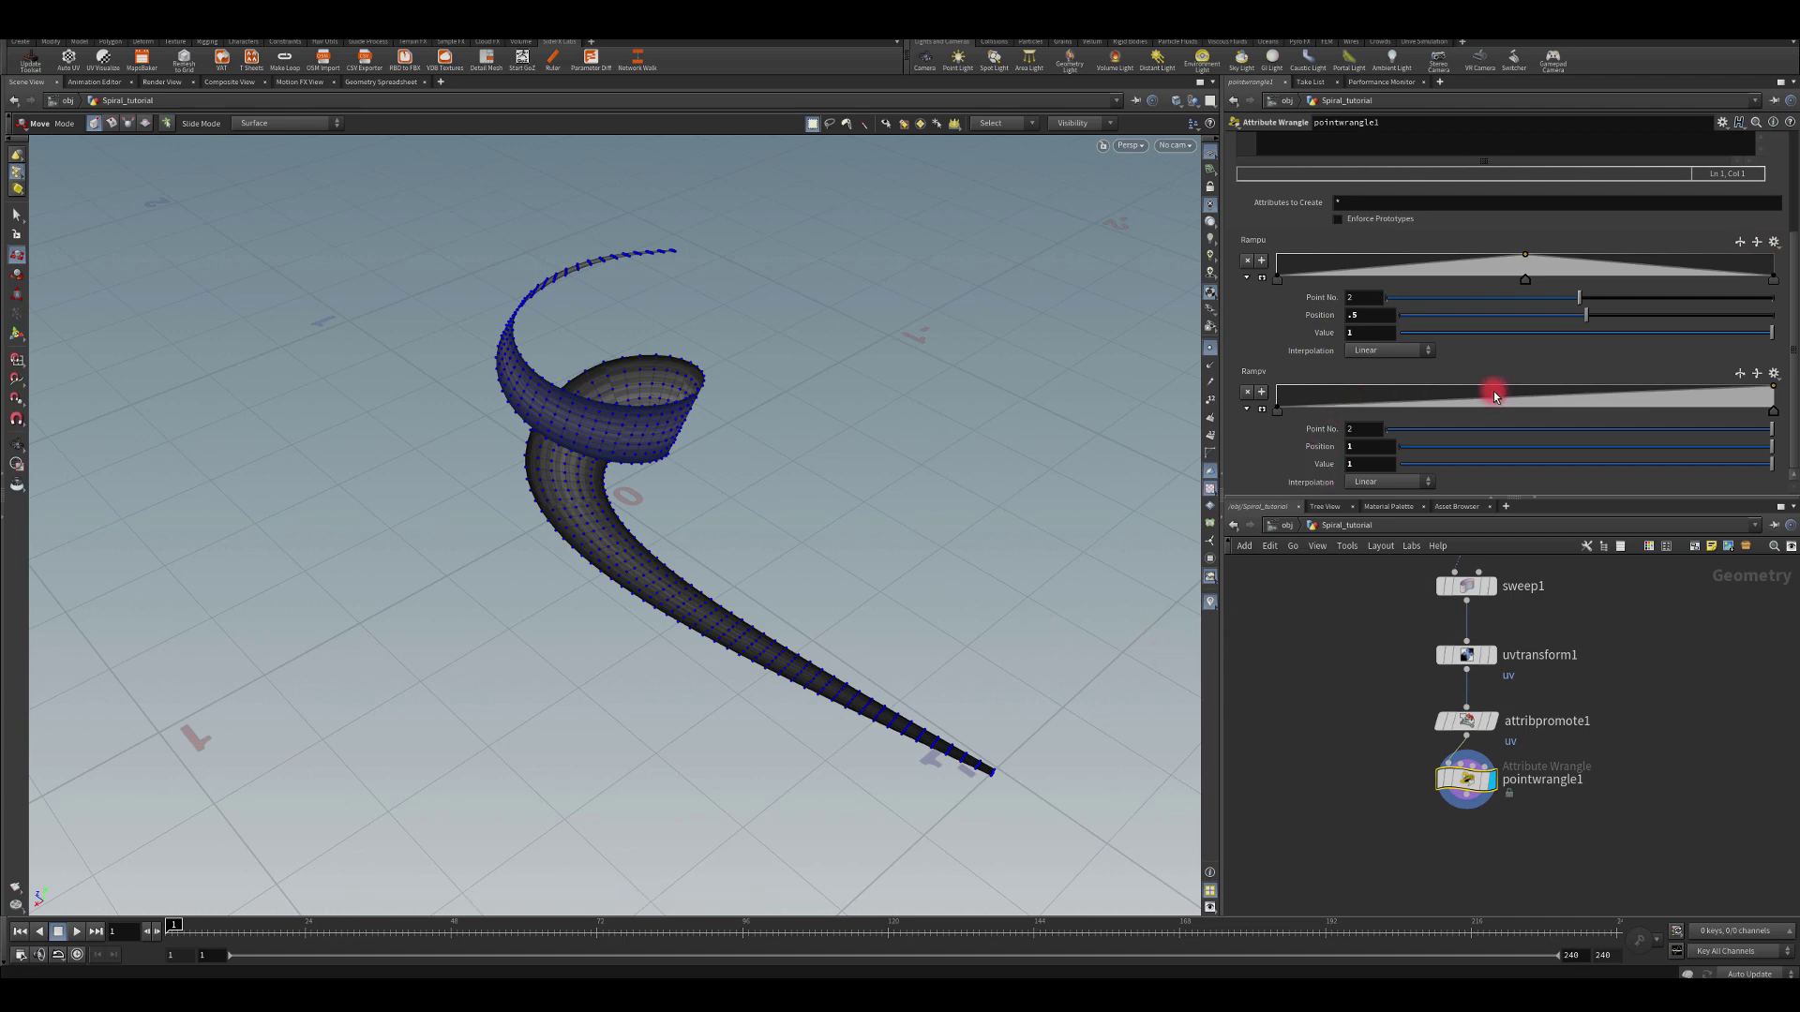
Step: Shape rampv: end at 0, plus points at 0.35 and 0.65 with value 1
{"action": "left_click_drag", "start_coordinate": [1773, 386], "coordinate": [1777, 424]}
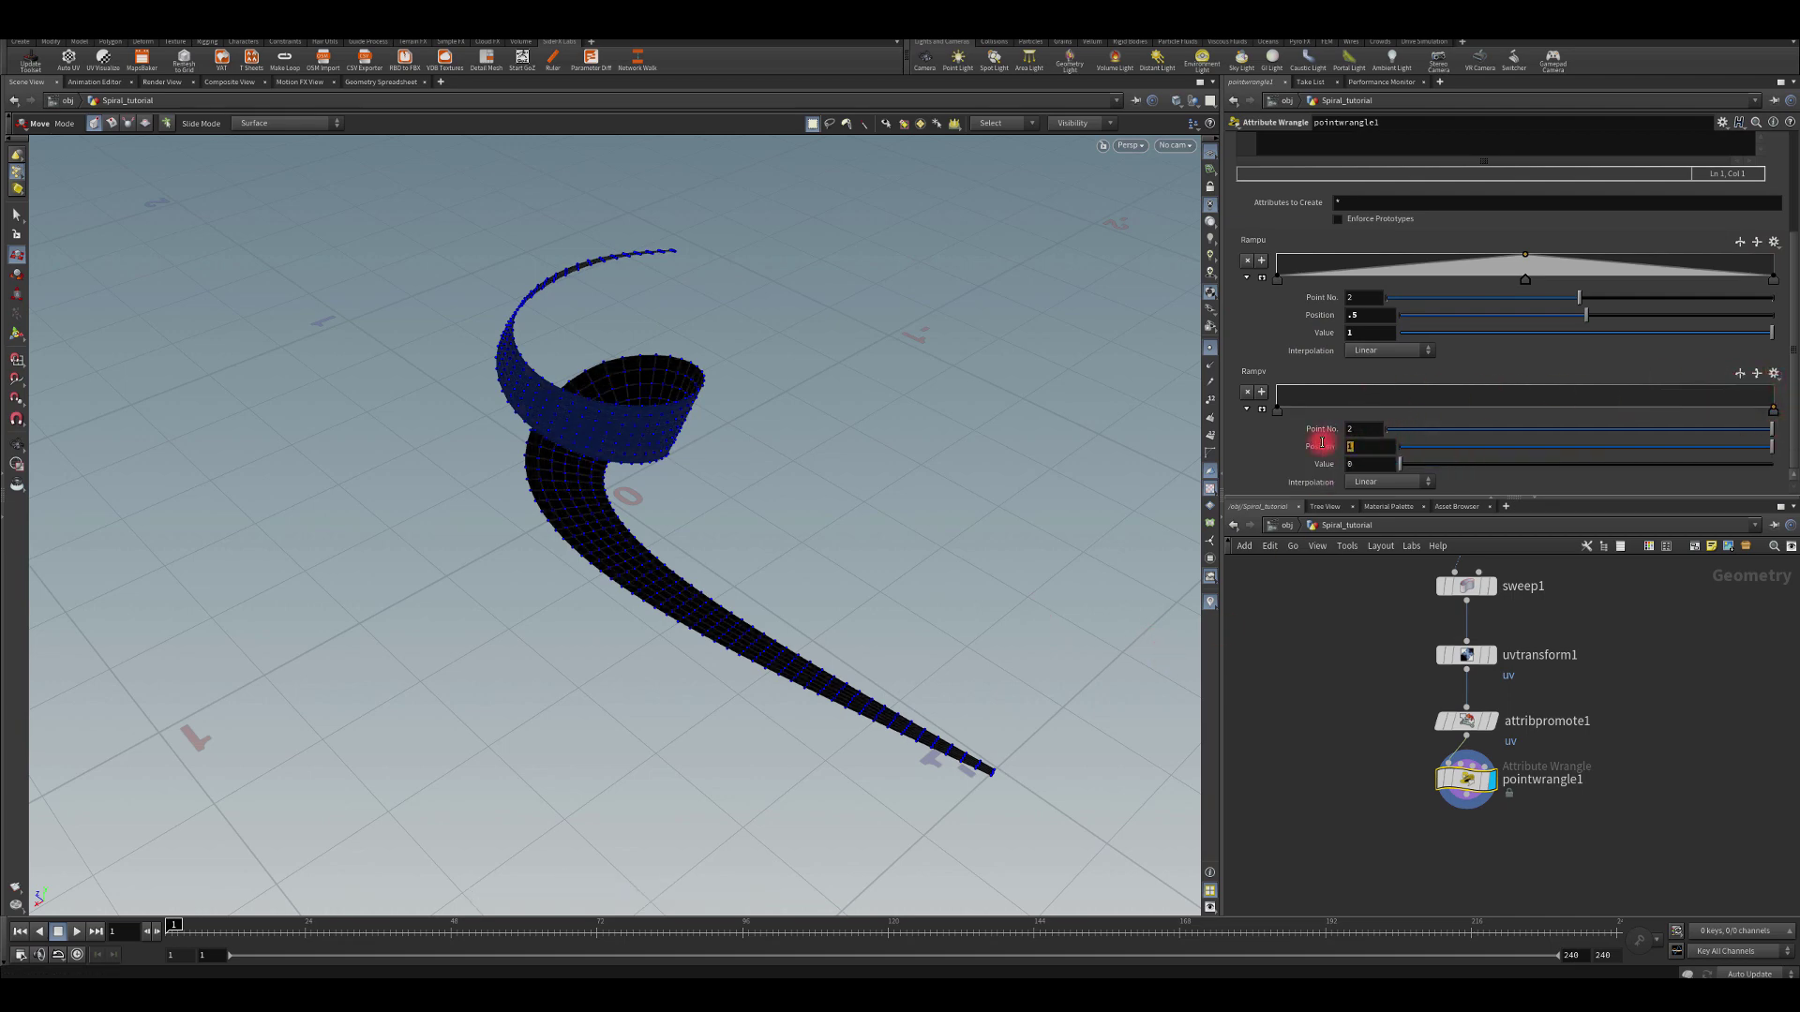
{"action": "left_click", "coordinate": [1360, 447]}
{"action": "left_click_drag", "start_coordinate": [1491, 409], "coordinate": [1505, 409]}
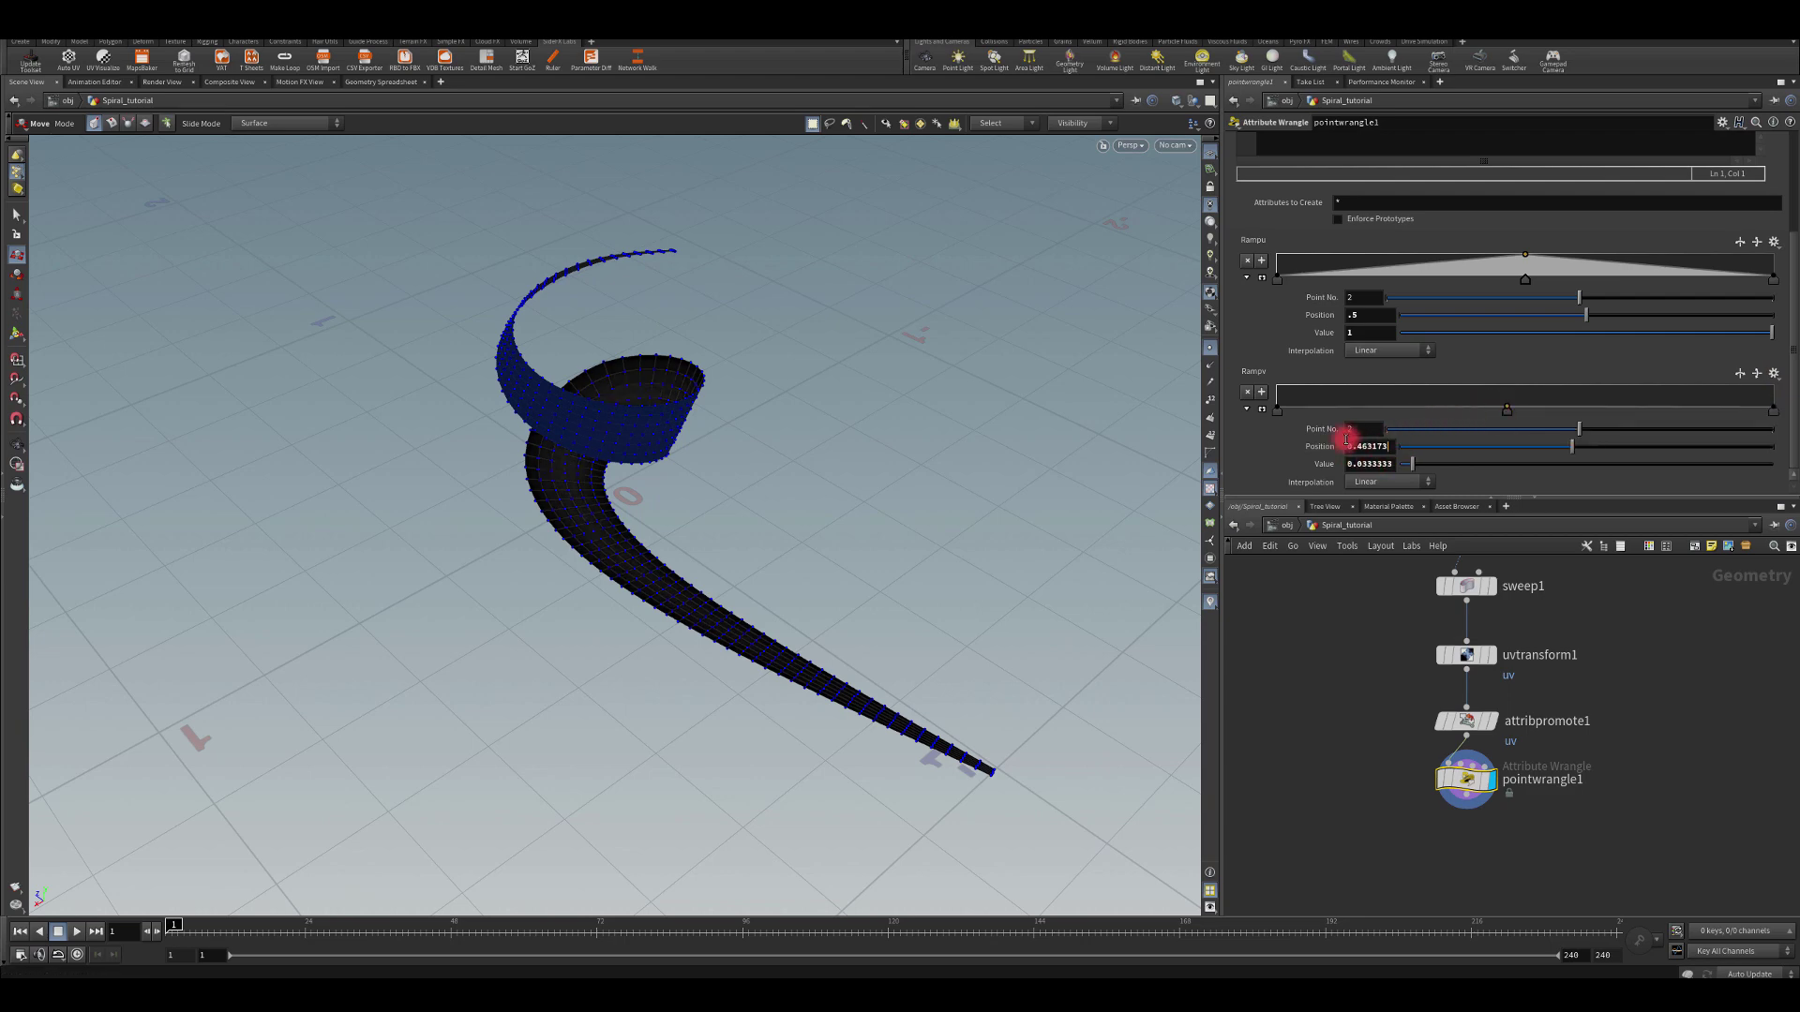
{"action": "type", "text": "0.35"}
{"action": "left_click", "coordinate": [1378, 464]}
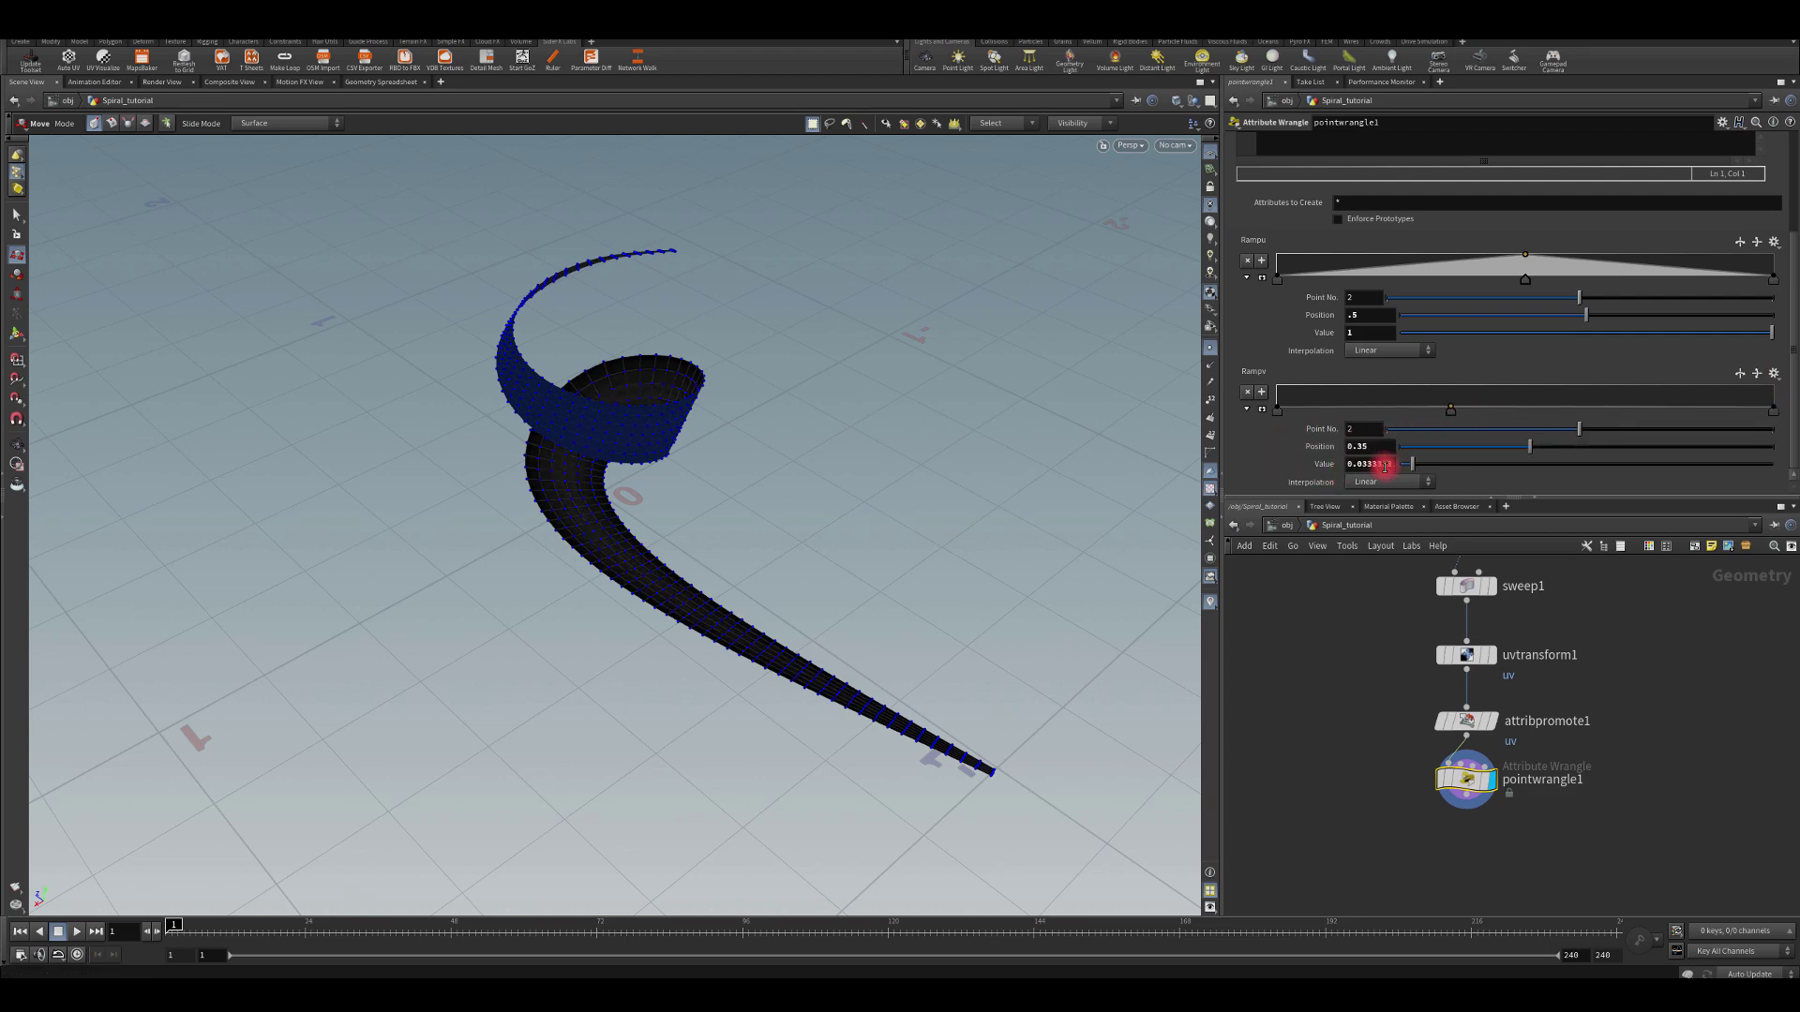
{"action": "type", "text": "1"}
{"action": "key", "text": "Return"}
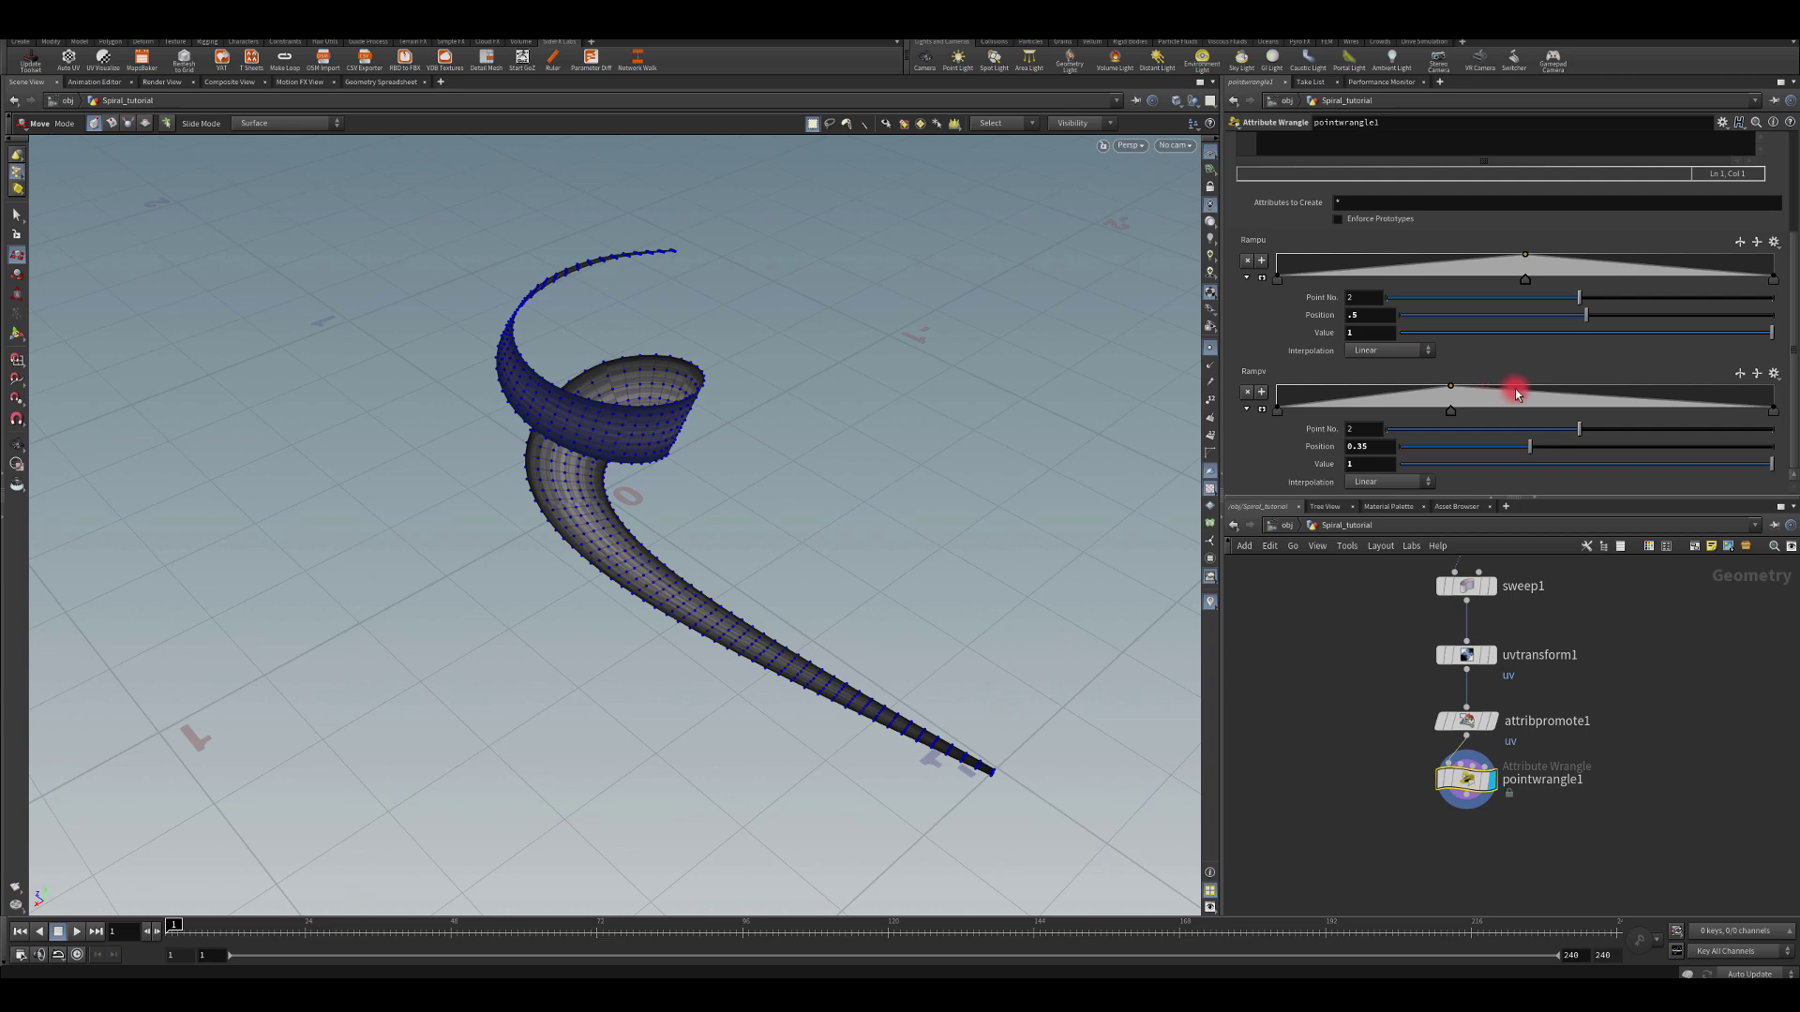
{"action": "left_click", "coordinate": [1516, 390]}
{"action": "double_click", "coordinate": [1366, 446]}
{"action": "type", "text": "."}
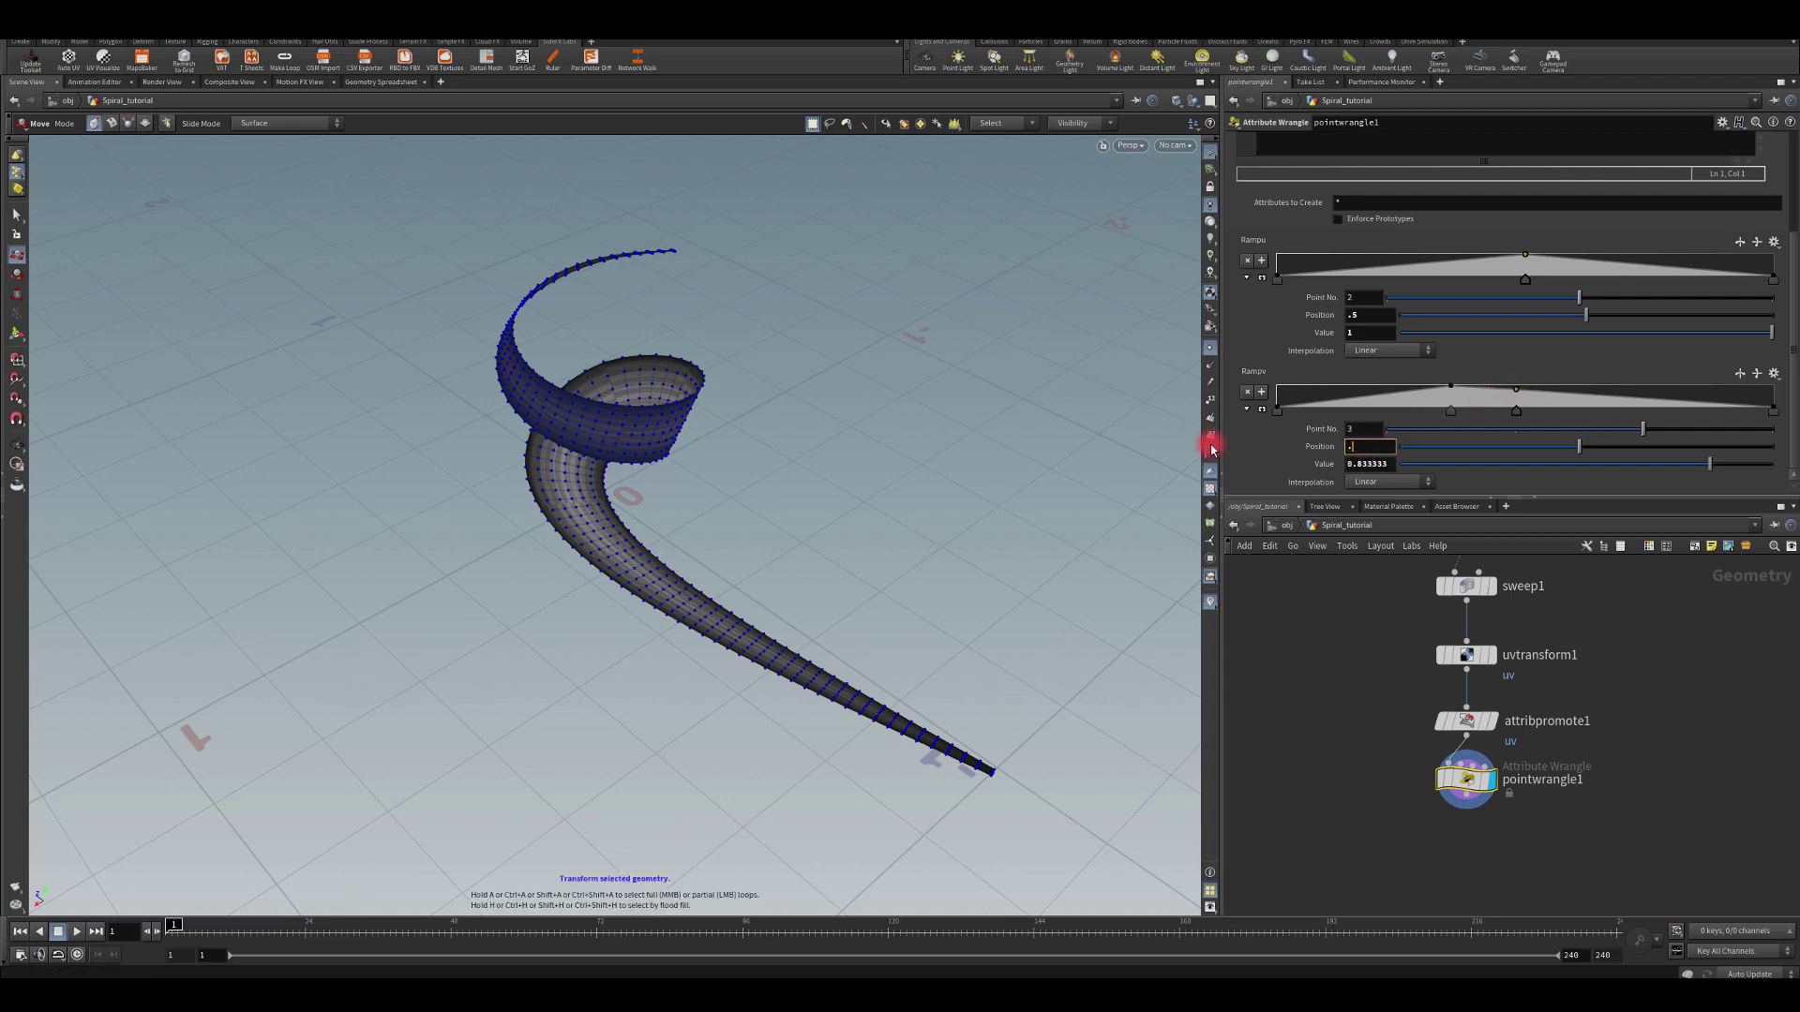
{"action": "type", "text": "65"}
{"action": "left_click", "coordinate": [1385, 464]}
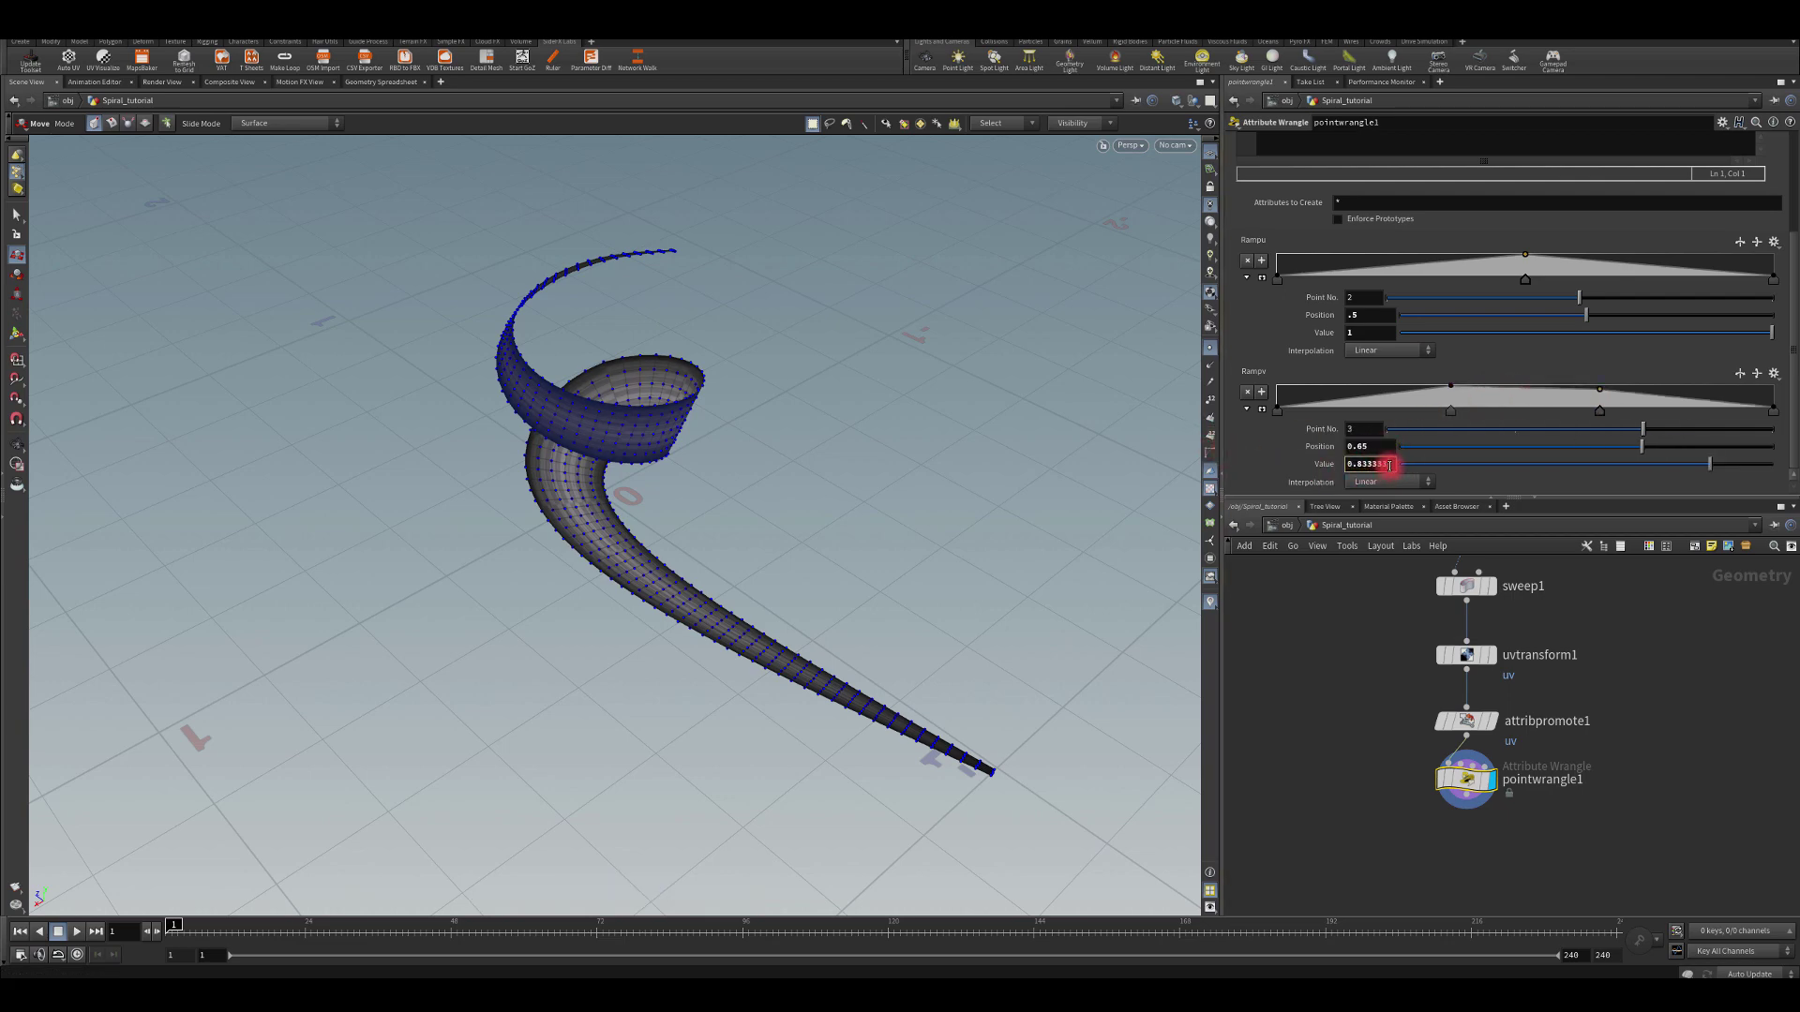
{"action": "type", "text": "1"}
{"action": "key", "text": "Return"}
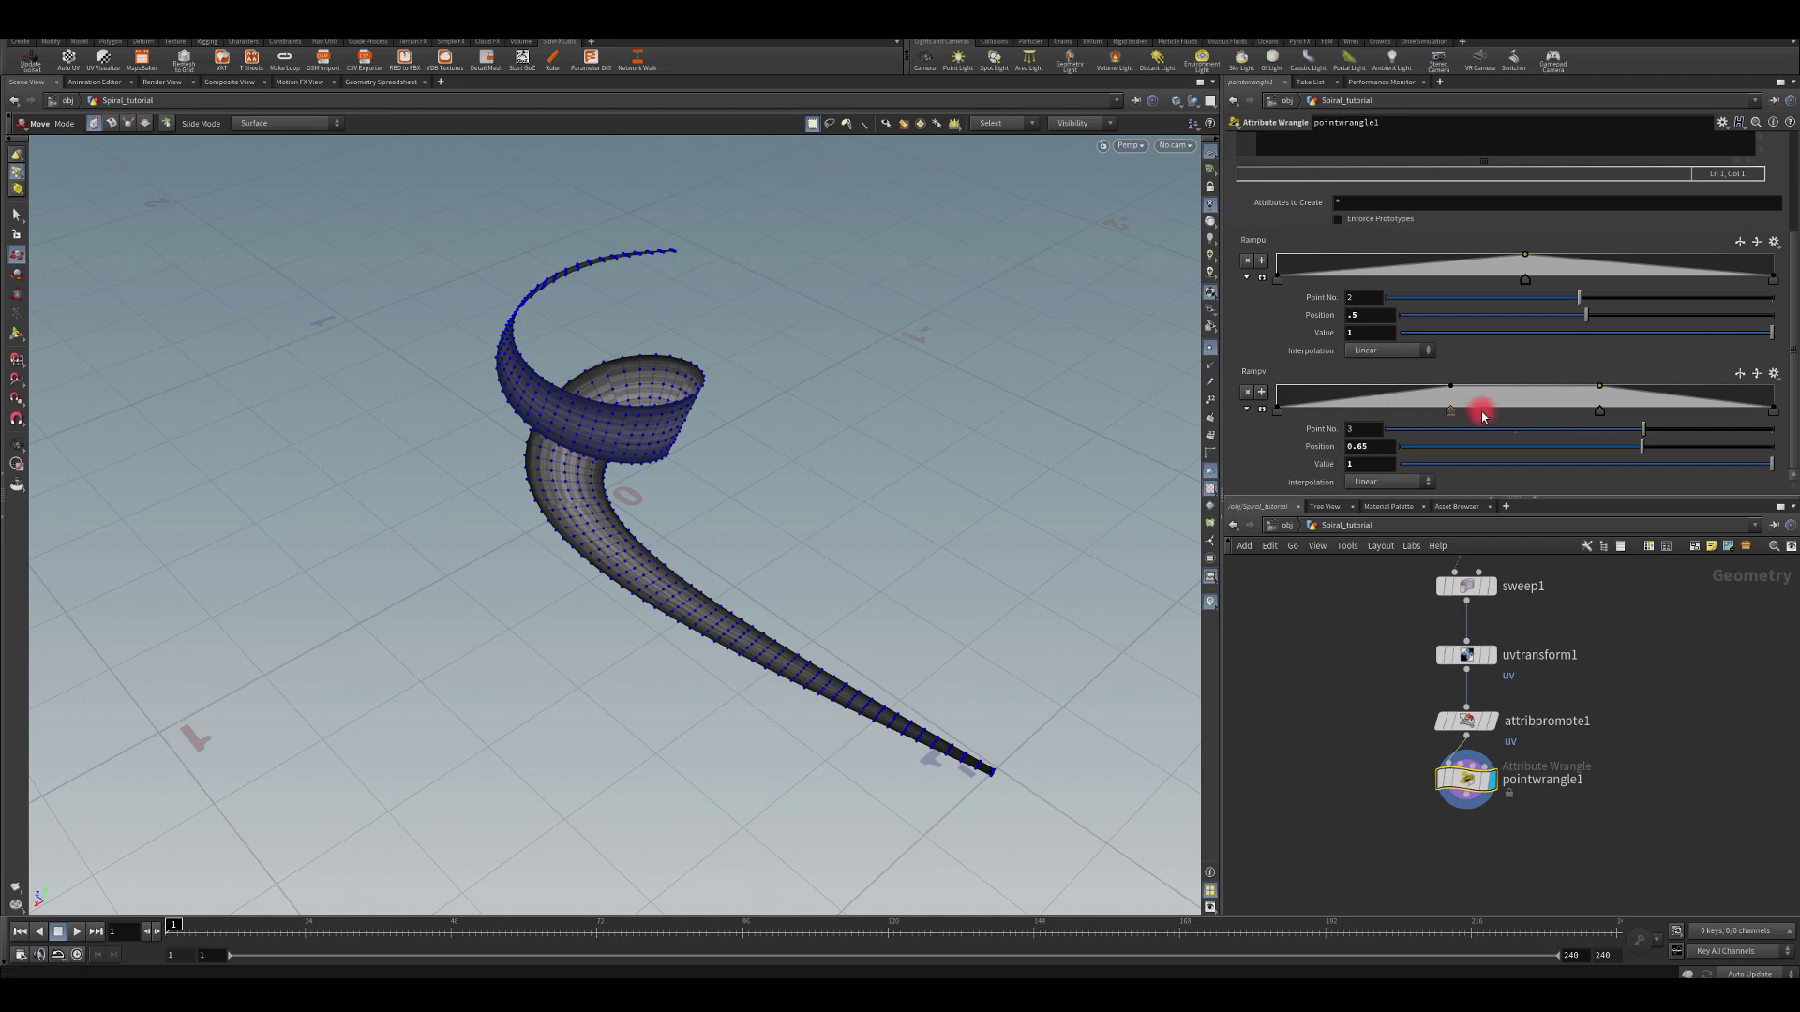
Step: Orbit around the coloured ribbon to inspect the ramps, then bring pointwrangle1 into view
{"action": "key", "text": "Escape"}
{"action": "left_click_drag", "start_coordinate": [595, 463], "coordinate": [679, 466]}
{"action": "key", "text": "t"}
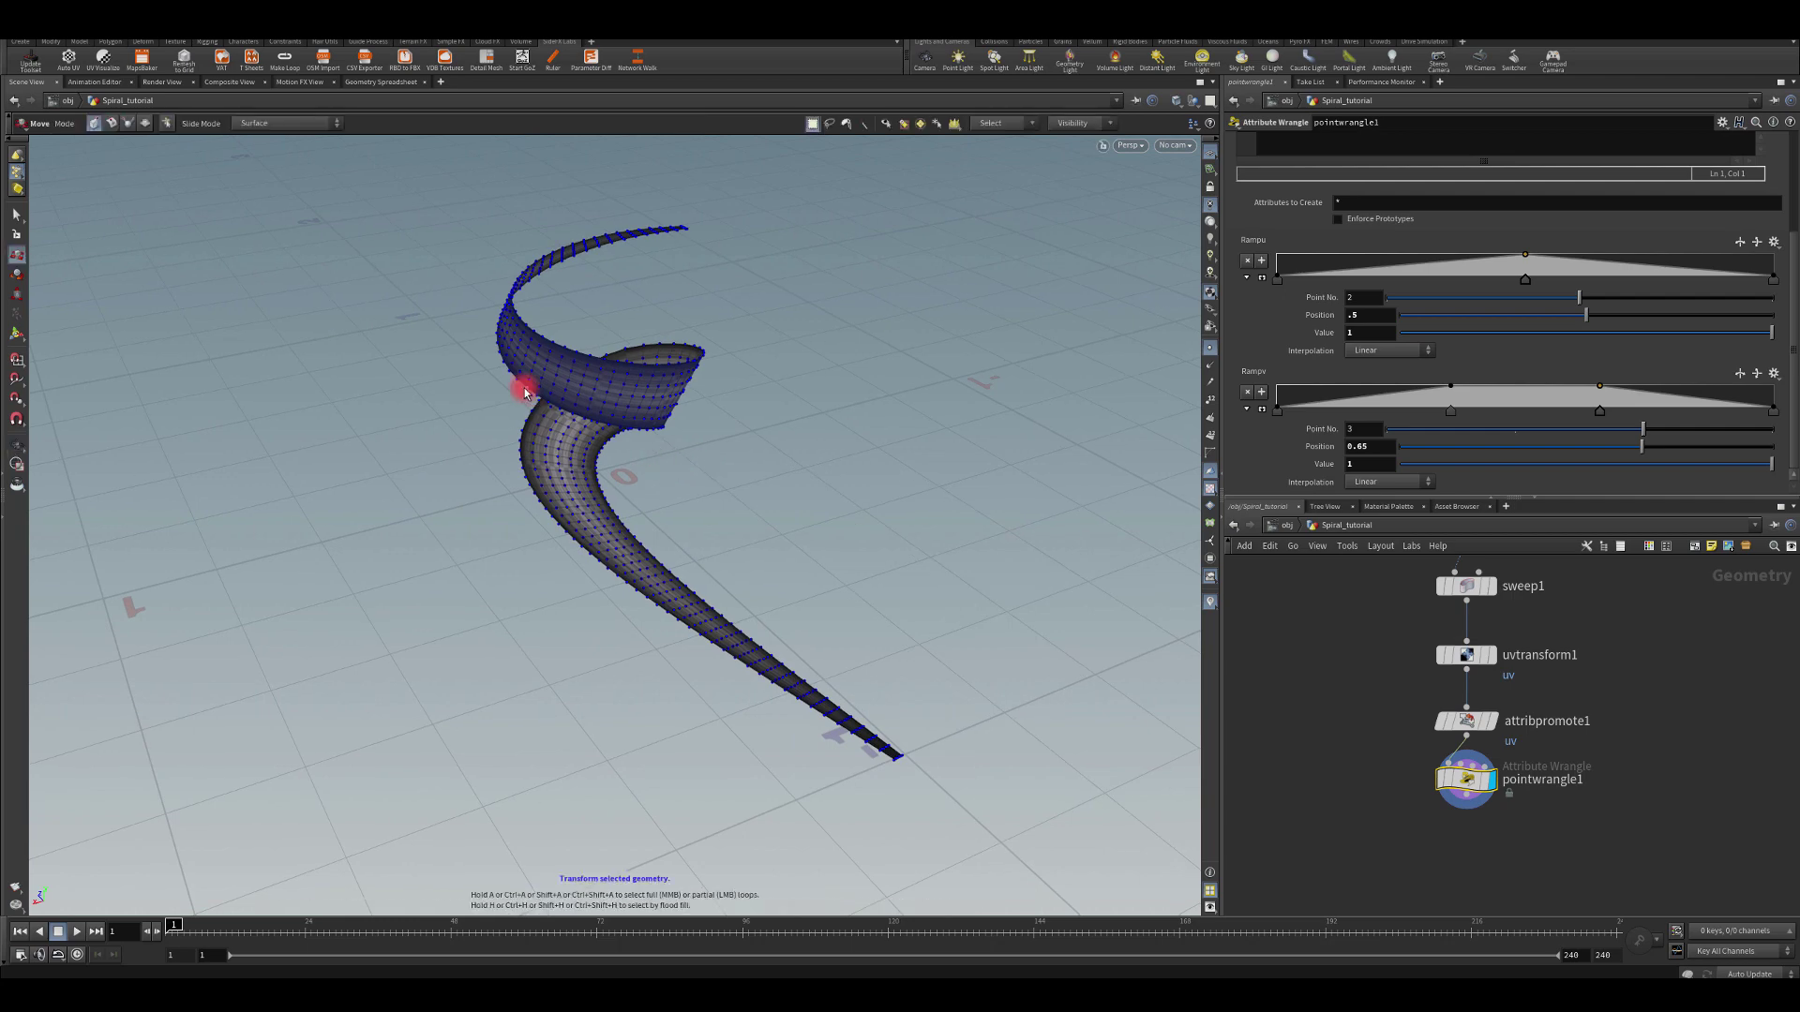
{"action": "key", "text": "Escape"}
{"action": "left_click_drag", "start_coordinate": [522, 394], "coordinate": [434, 414]}
{"action": "left_click_drag", "start_coordinate": [465, 285], "coordinate": [525, 610]}
{"action": "key", "text": "t"}
{"action": "middle_click_drag", "start_coordinate": [1391, 840], "coordinate": [1377, 760]}
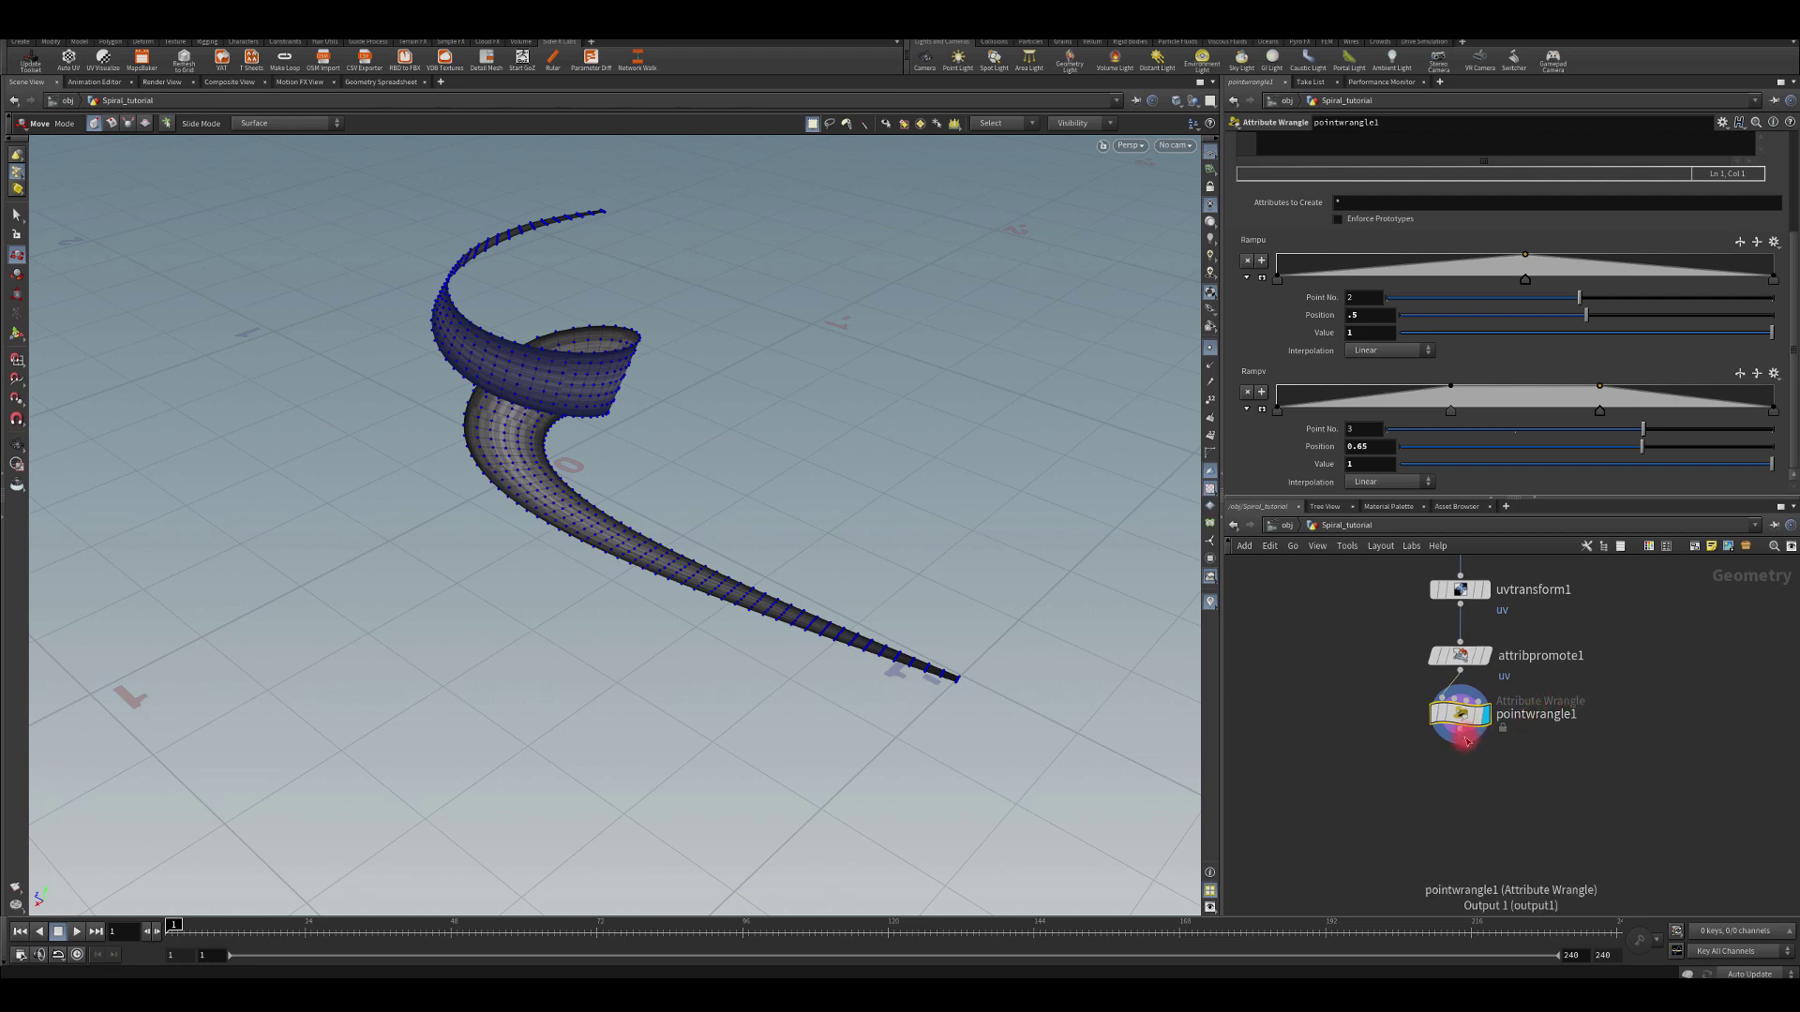
Step: Add a Transform node after pointwrangle1 with Uniform Scale 50
{"action": "left_click", "coordinate": [1459, 767]}
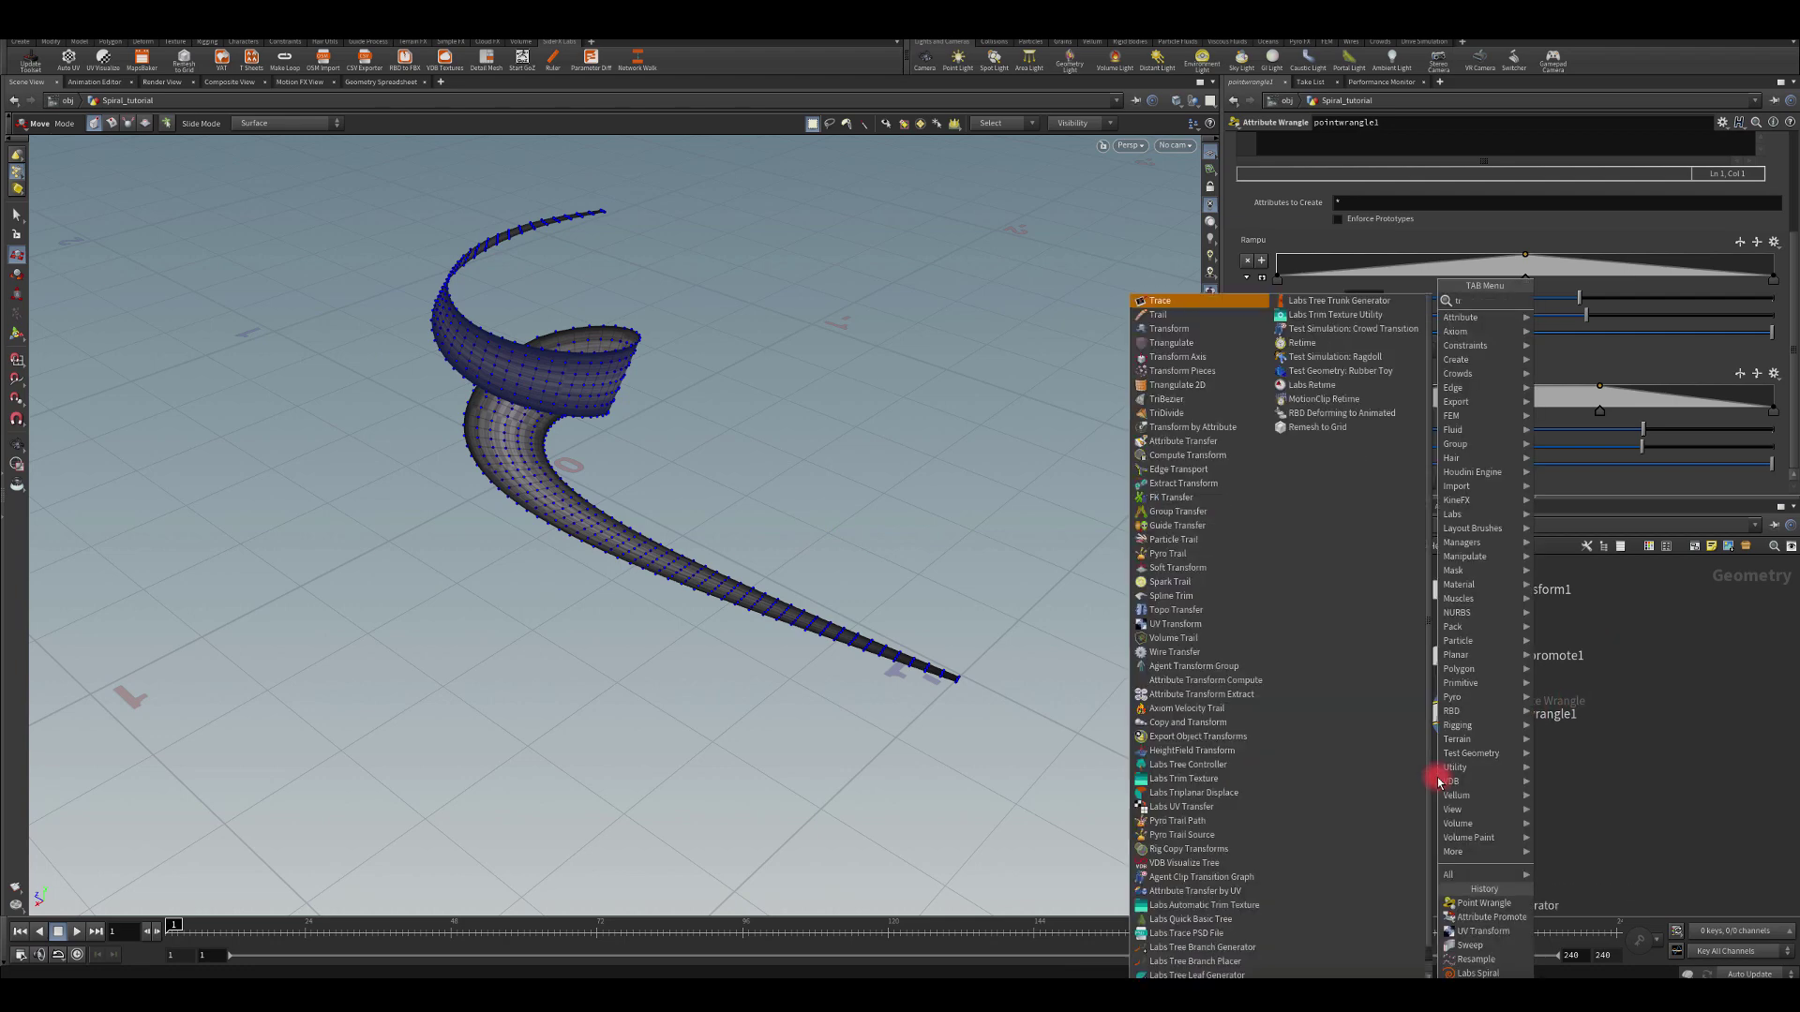
{"action": "type", "text": "tras"}
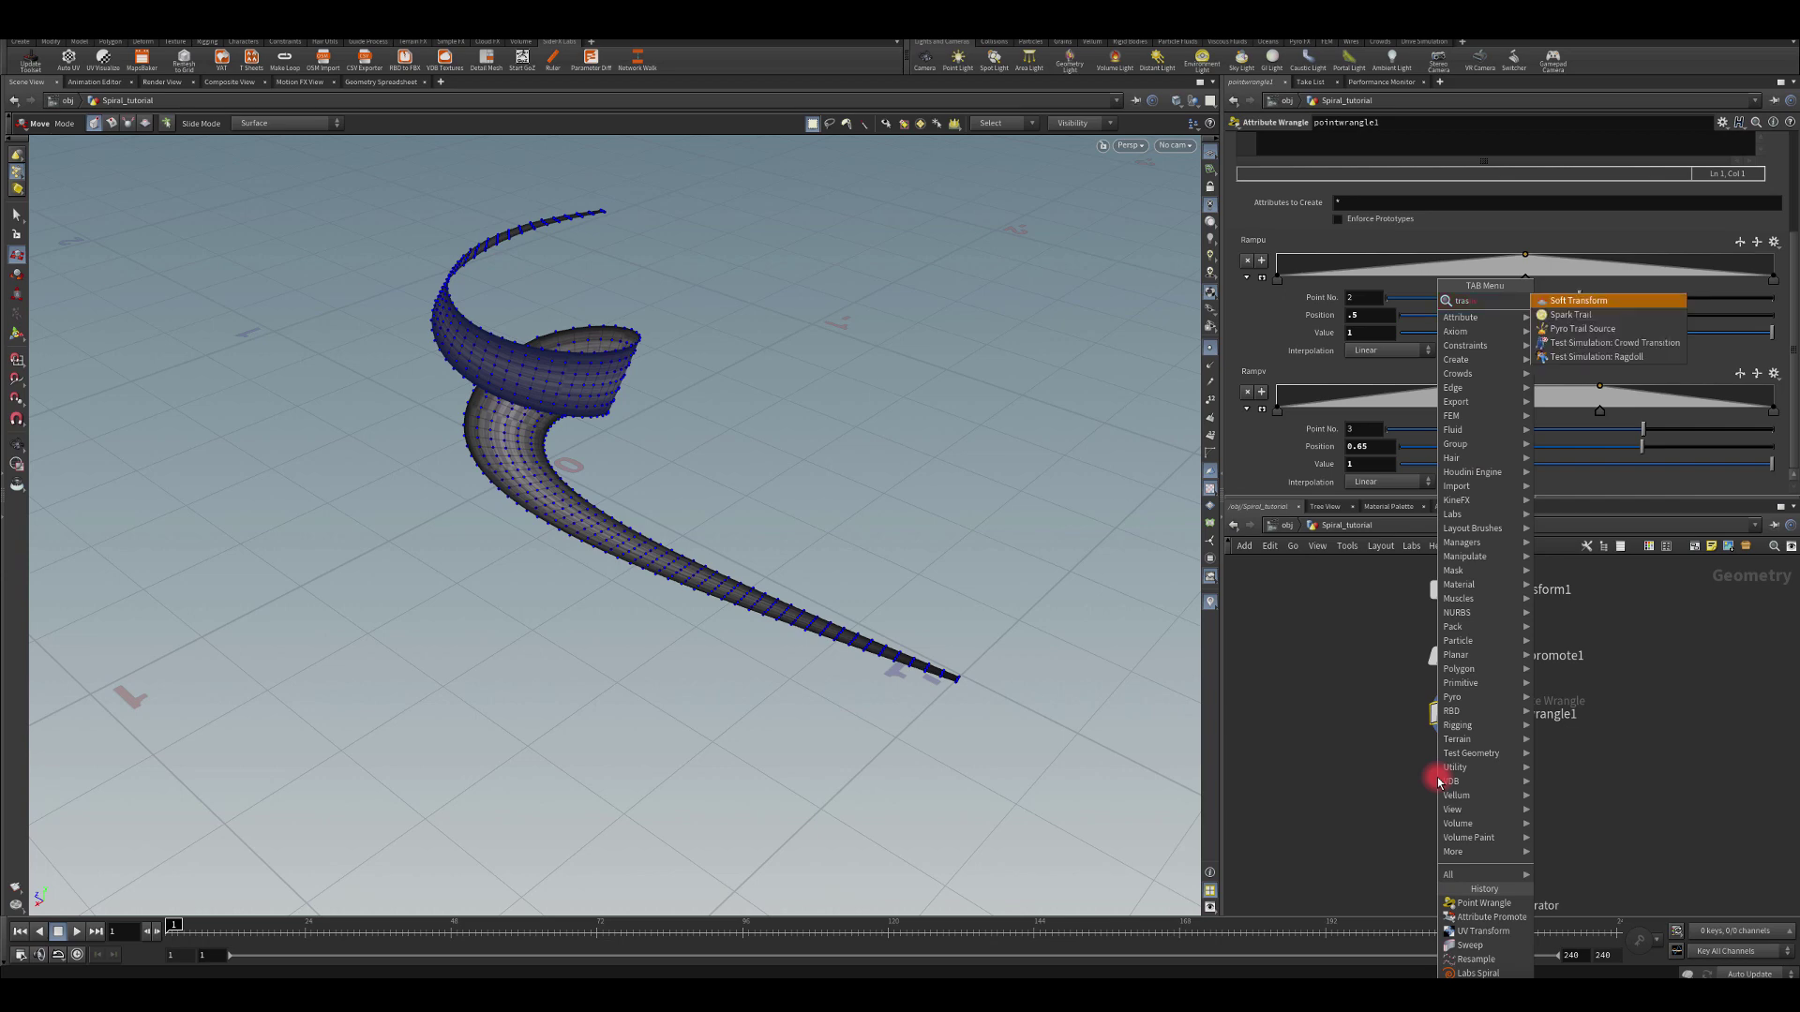
{"action": "key", "text": "BackSpace"}
{"action": "key", "text": "BackSpace"}
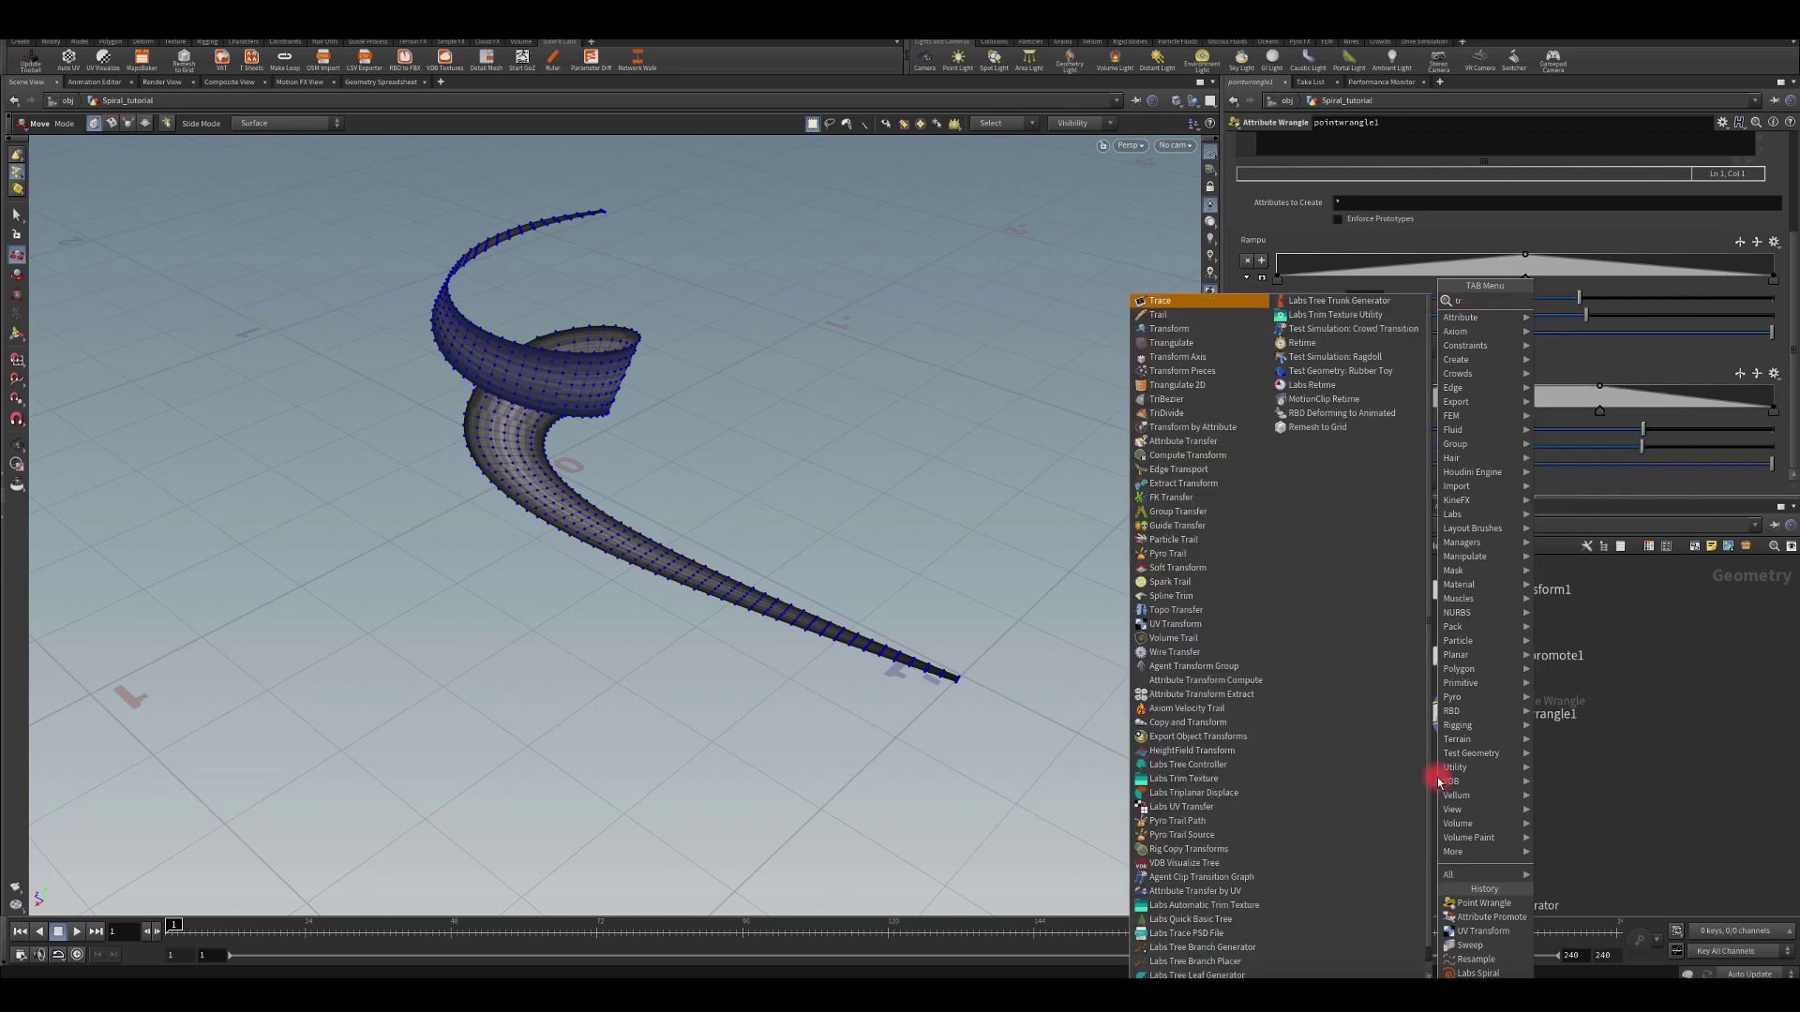
{"action": "type", "text": "an"}
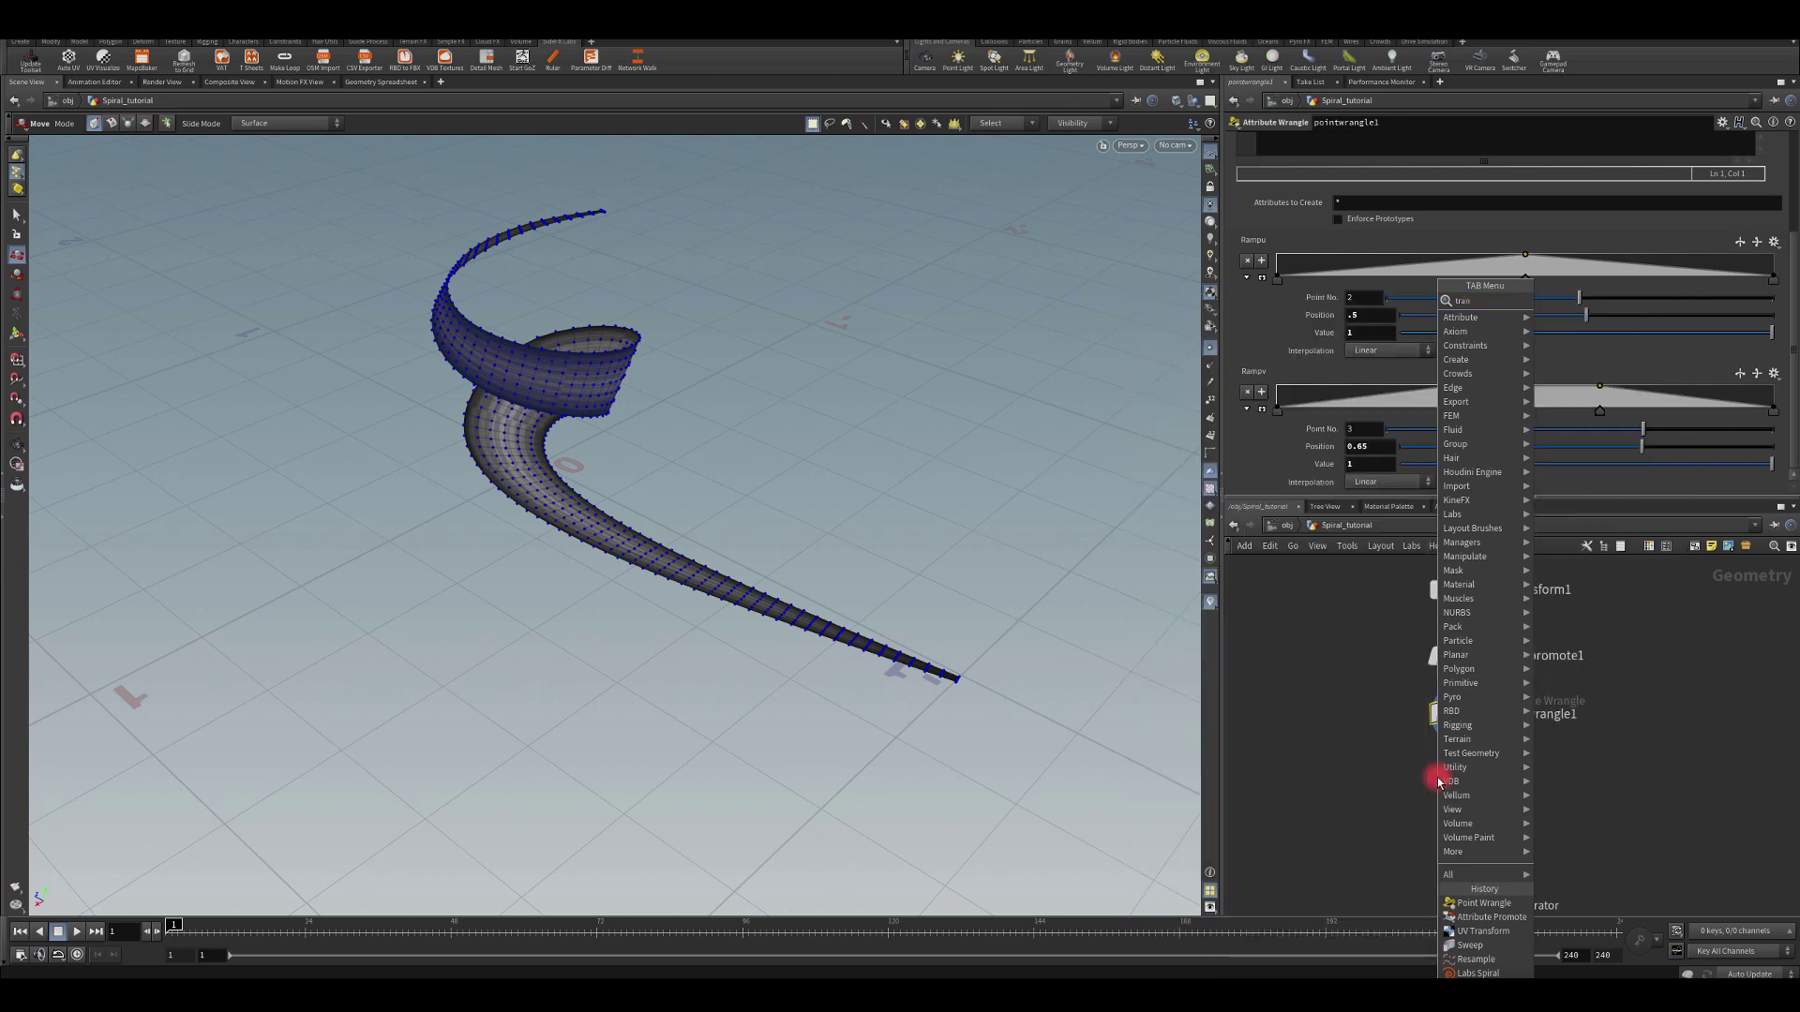
{"action": "key", "text": "BackSpace"}
{"action": "key", "text": "Down"}
{"action": "key", "text": "Down"}
{"action": "key", "text": "Return"}
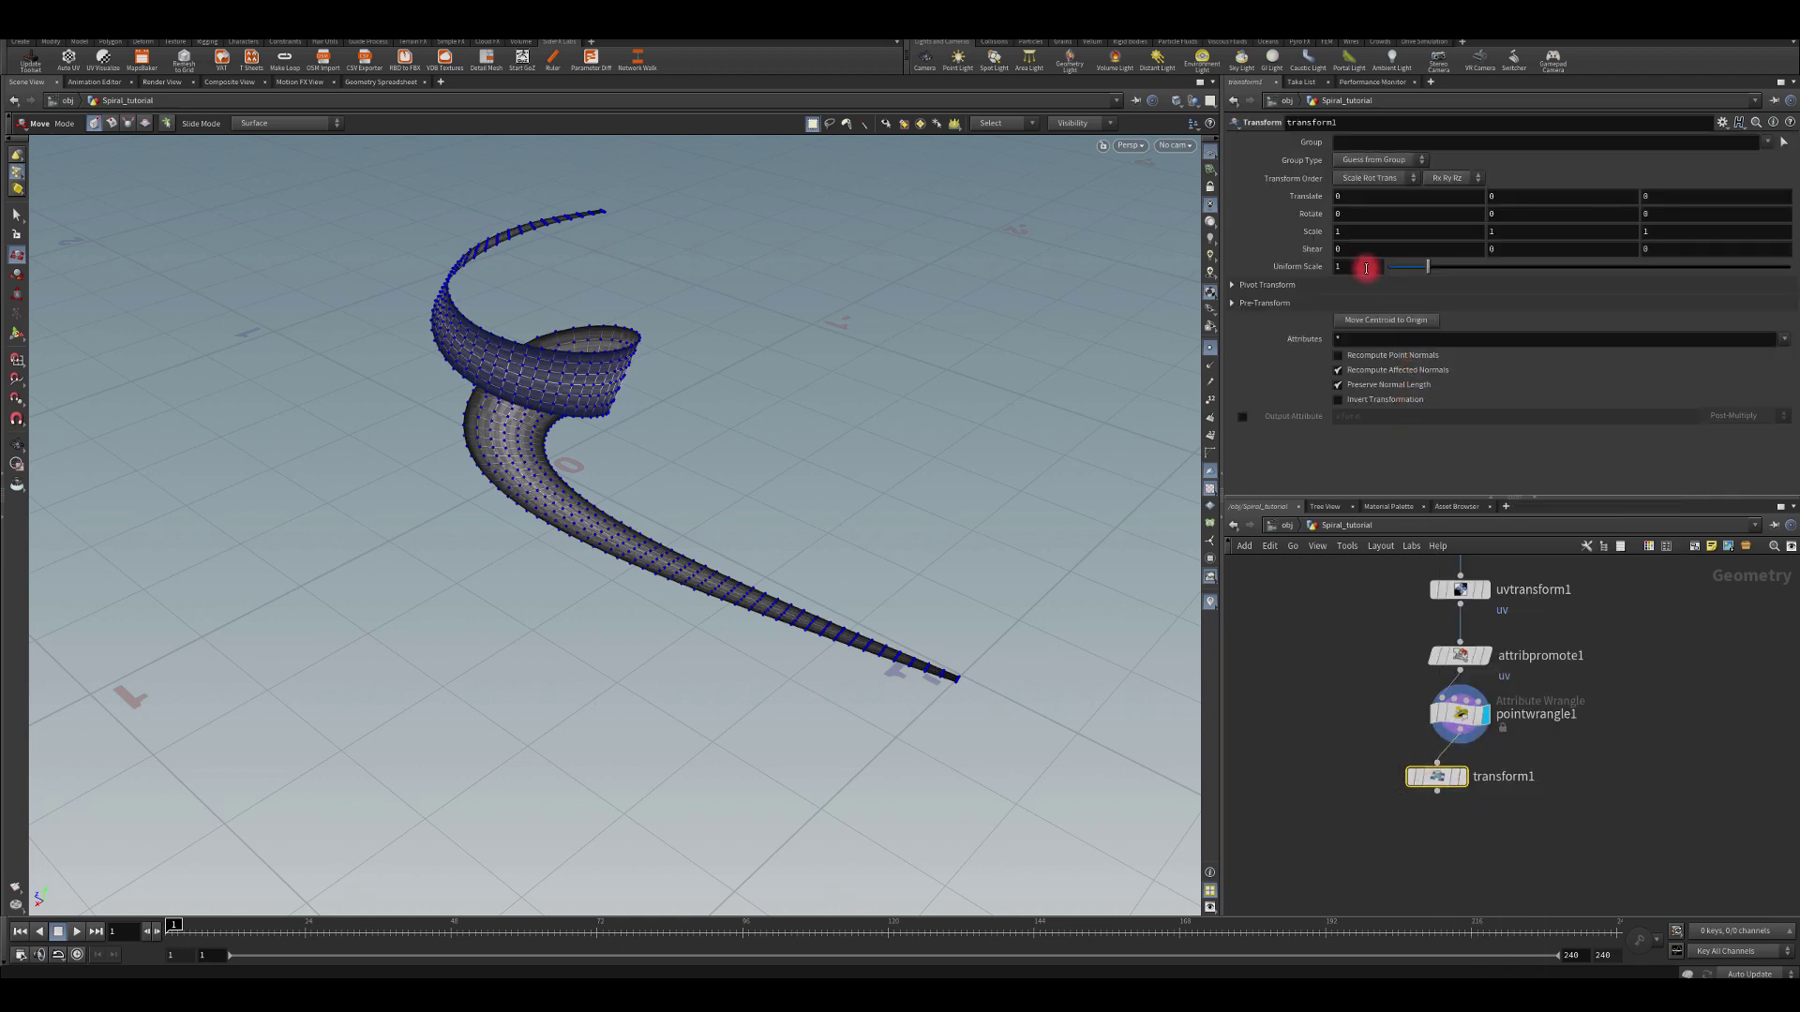
{"action": "left_click", "coordinate": [1366, 268]}
{"action": "key", "text": "Return"}
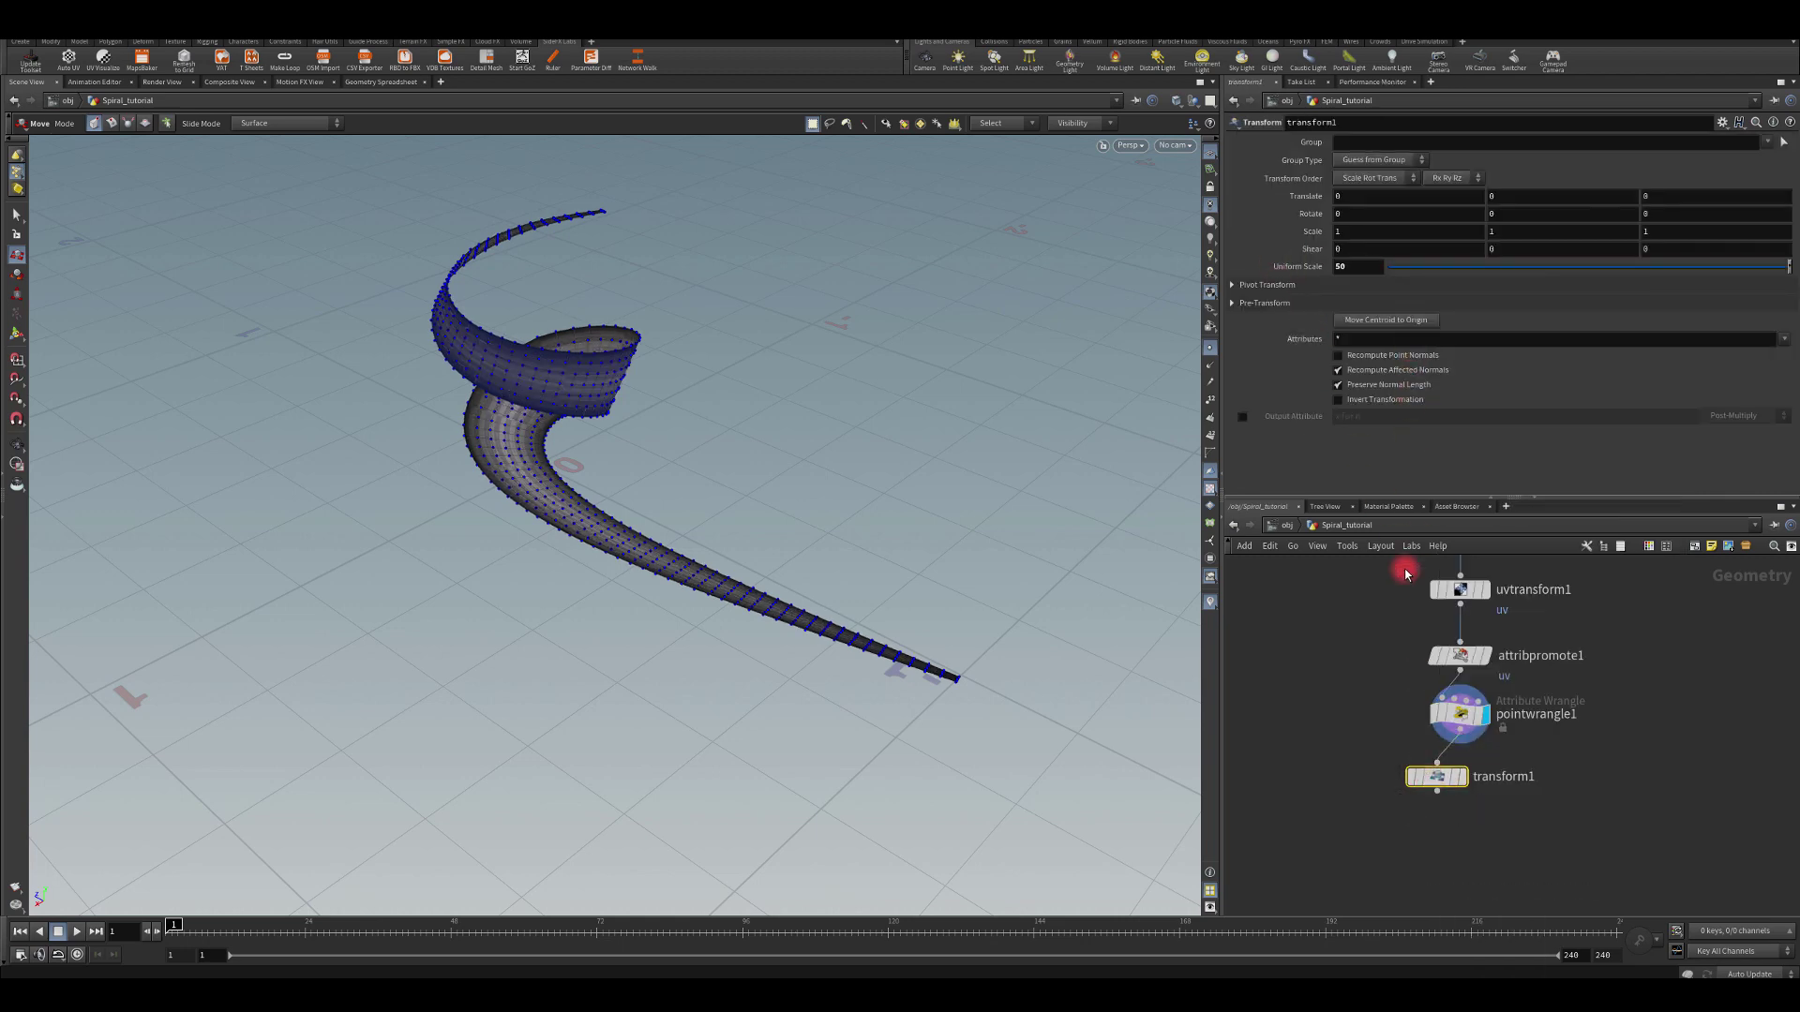
Step: Display transform1's output and frame the enlarged ribbon, orbiting to look down on it
{"action": "left_click", "coordinate": [1464, 777]}
{"action": "key", "text": "space+h"}
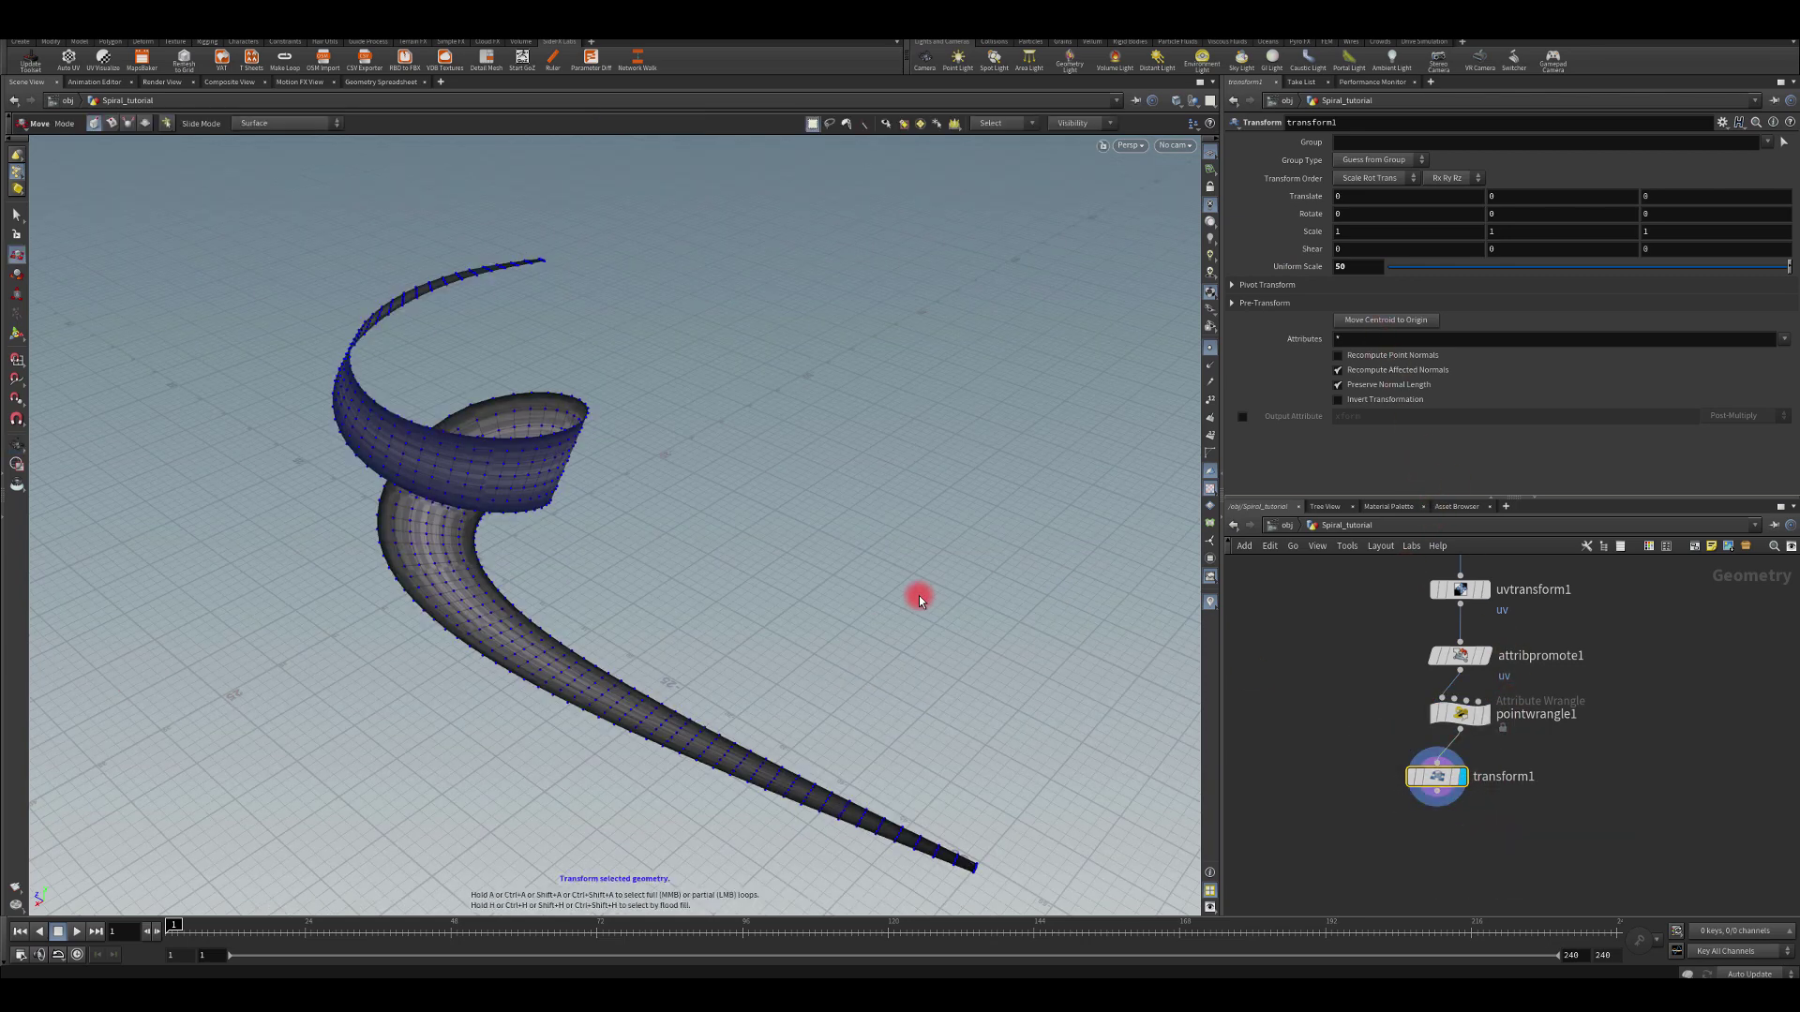
{"action": "key", "text": "Escape"}
{"action": "left_click_drag", "start_coordinate": [747, 506], "coordinate": [759, 412]}
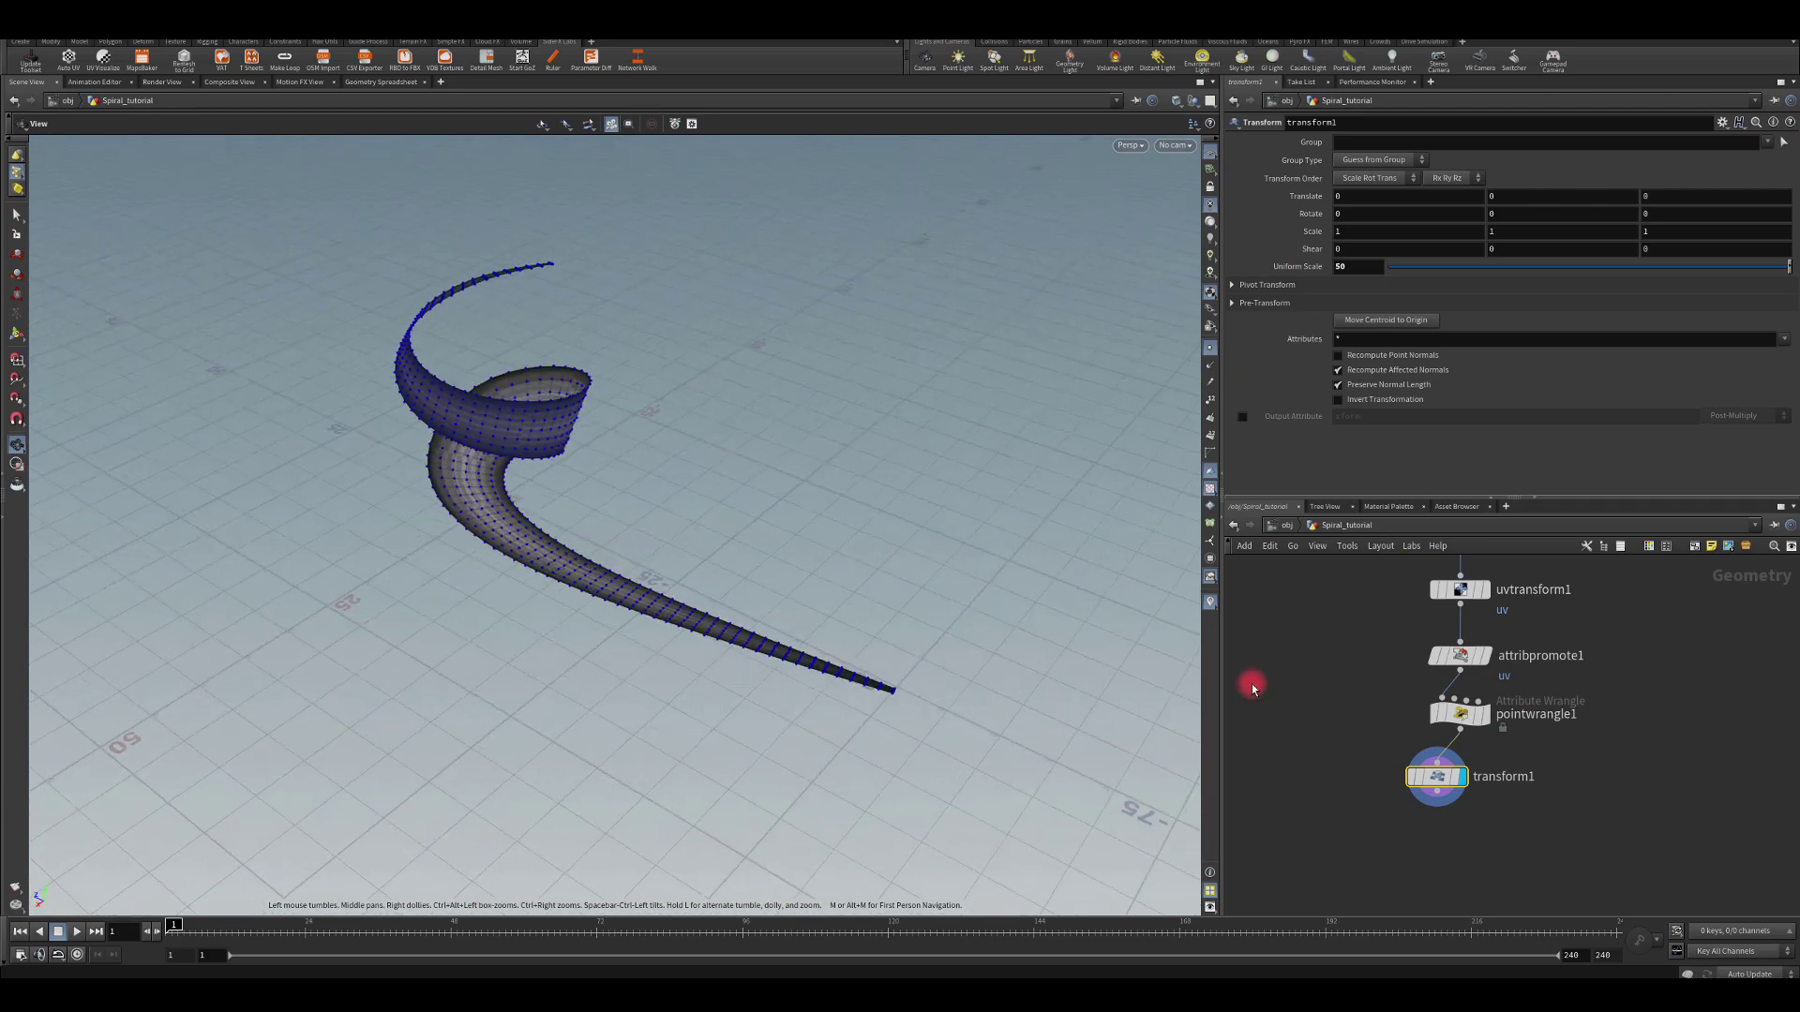
{"action": "left_click_drag", "start_coordinate": [1437, 777], "coordinate": [1461, 774]}
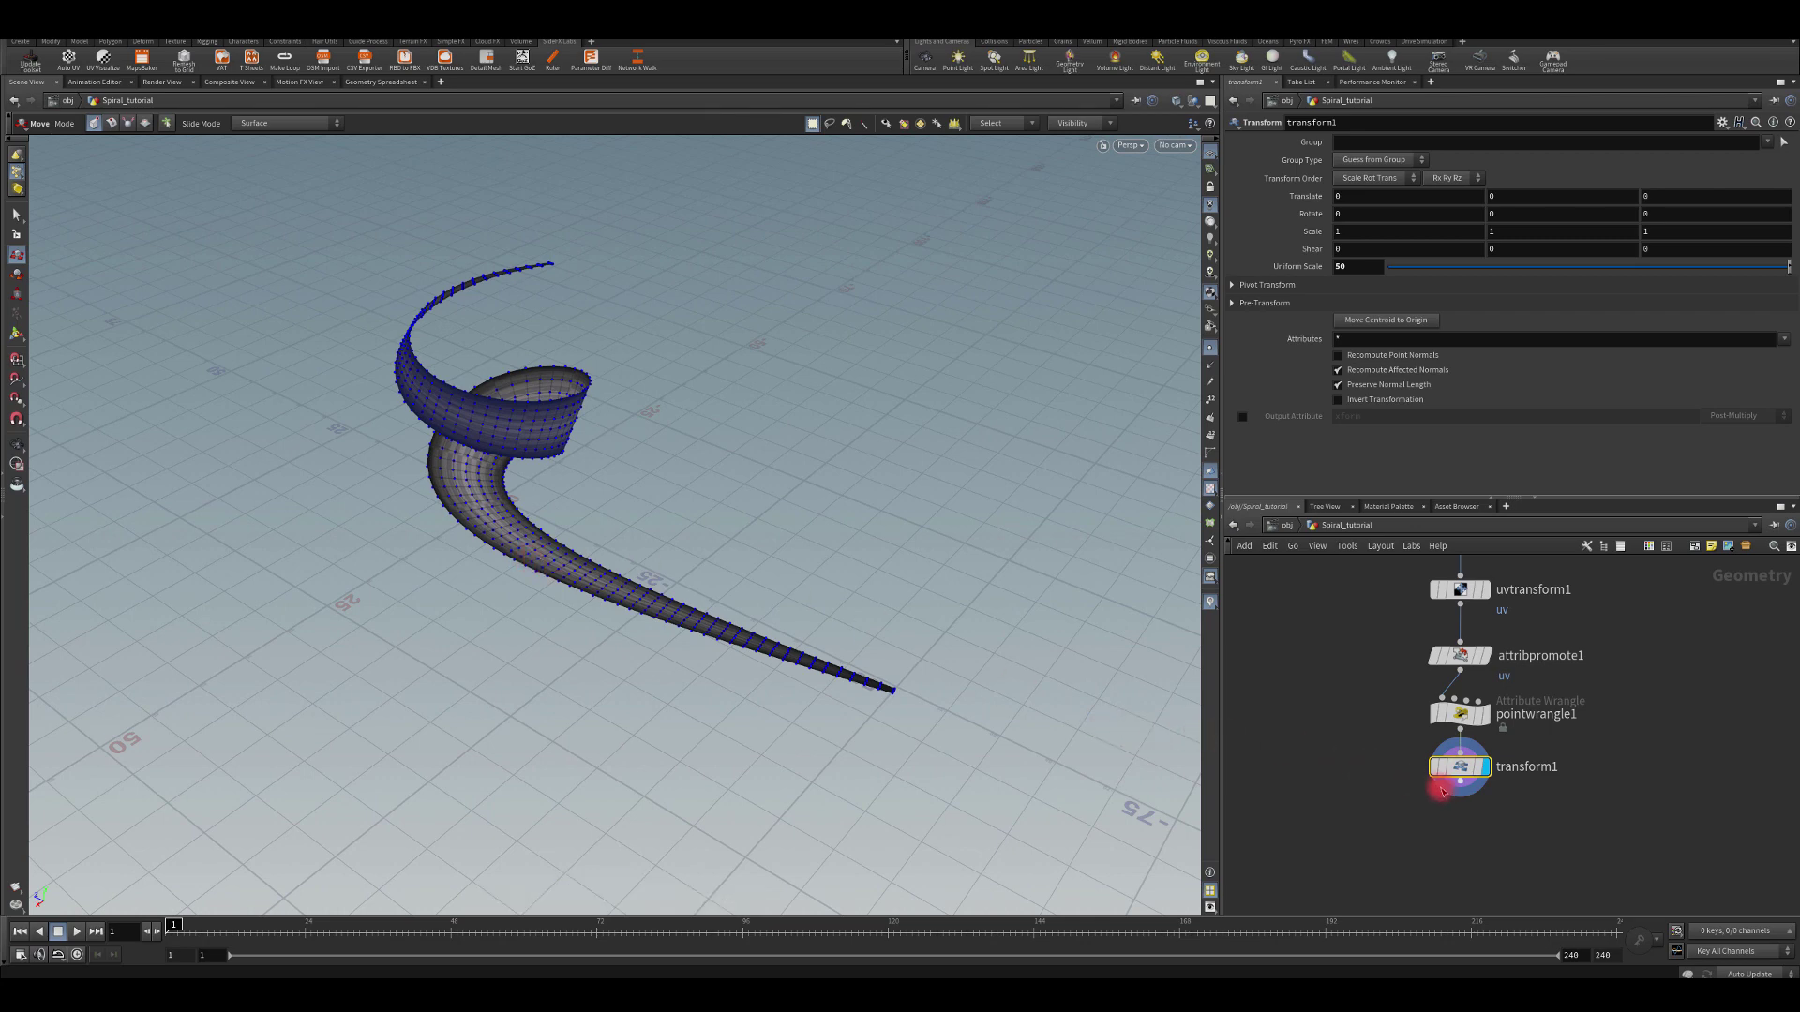
{"action": "left_click_drag", "start_coordinate": [1460, 796], "coordinate": [1455, 827]}
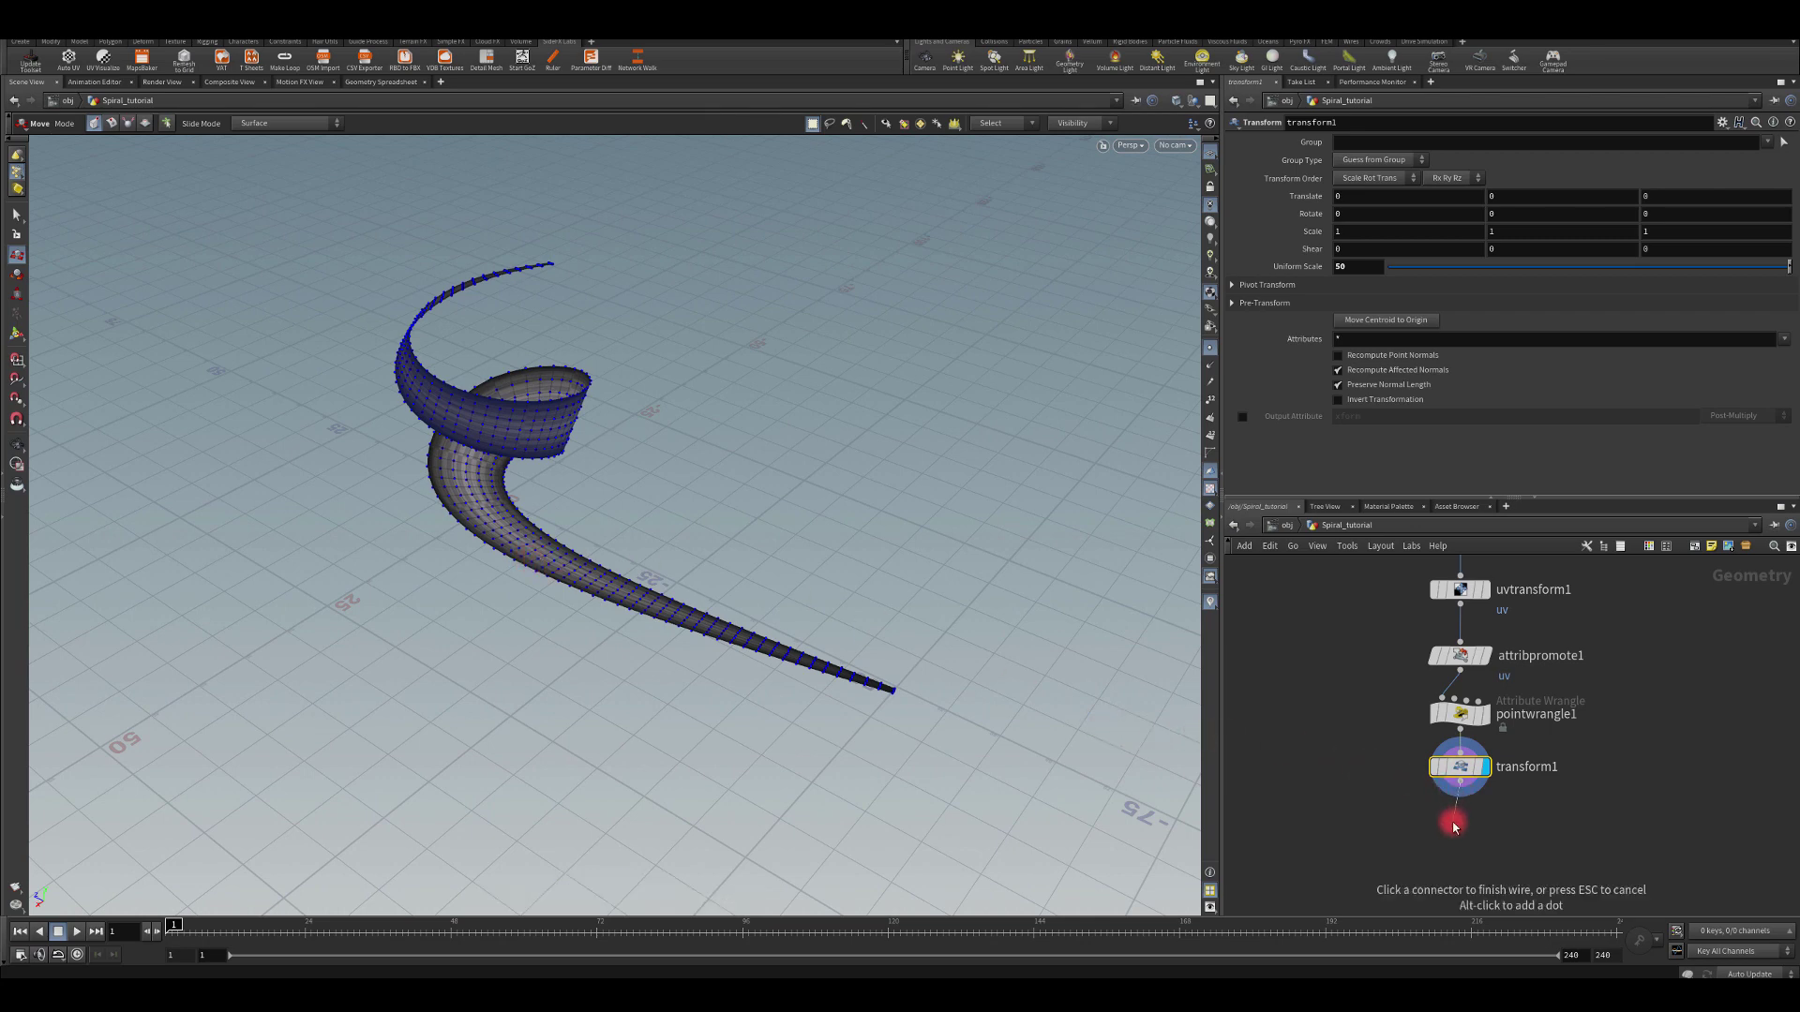
Step: Add a Normal node below transform1 with a Cusp Angle of 180
{"action": "key", "text": "Tab"}
{"action": "type", "text": "normal"}
{"action": "key", "text": "Return"}
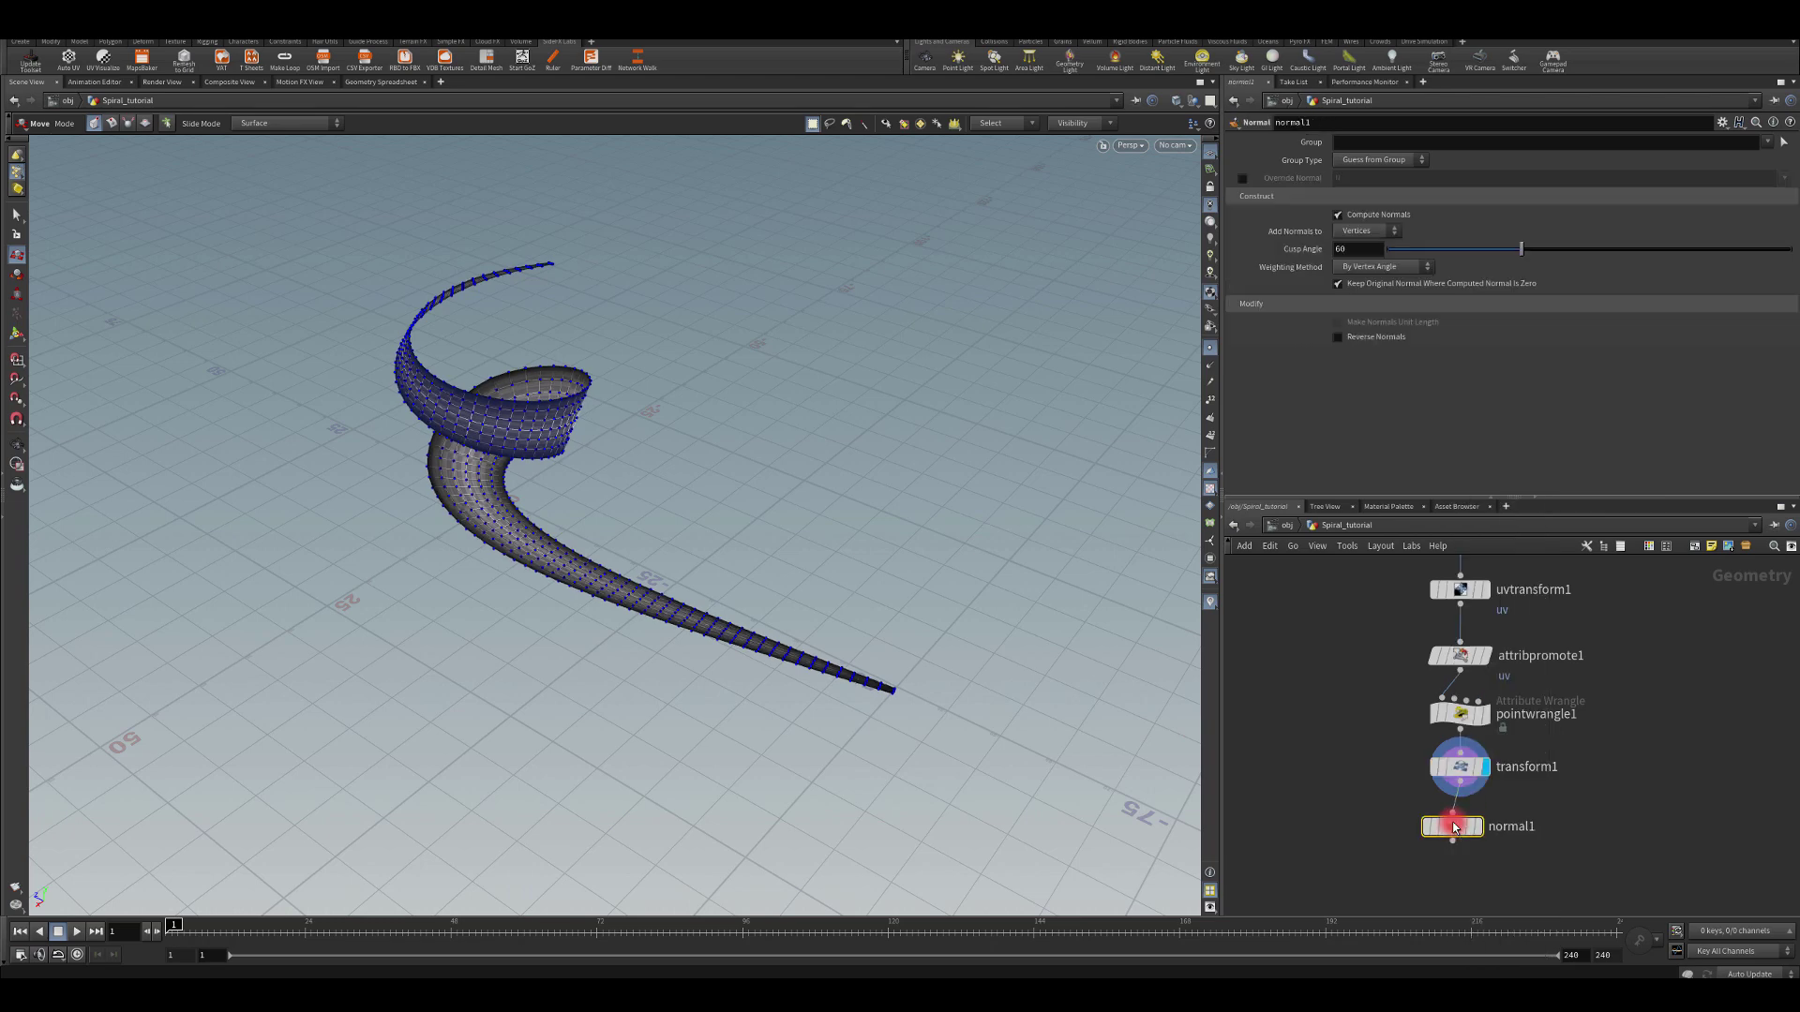
{"action": "type", "text": "180"}
{"action": "key", "text": "Return"}
Step: Add a Divide node under normal1 and display its triangulated result
{"action": "left_click_drag", "start_coordinate": [1454, 851], "coordinate": [1454, 882]}
{"action": "key", "text": "Tab"}
{"action": "type", "text": "di"}
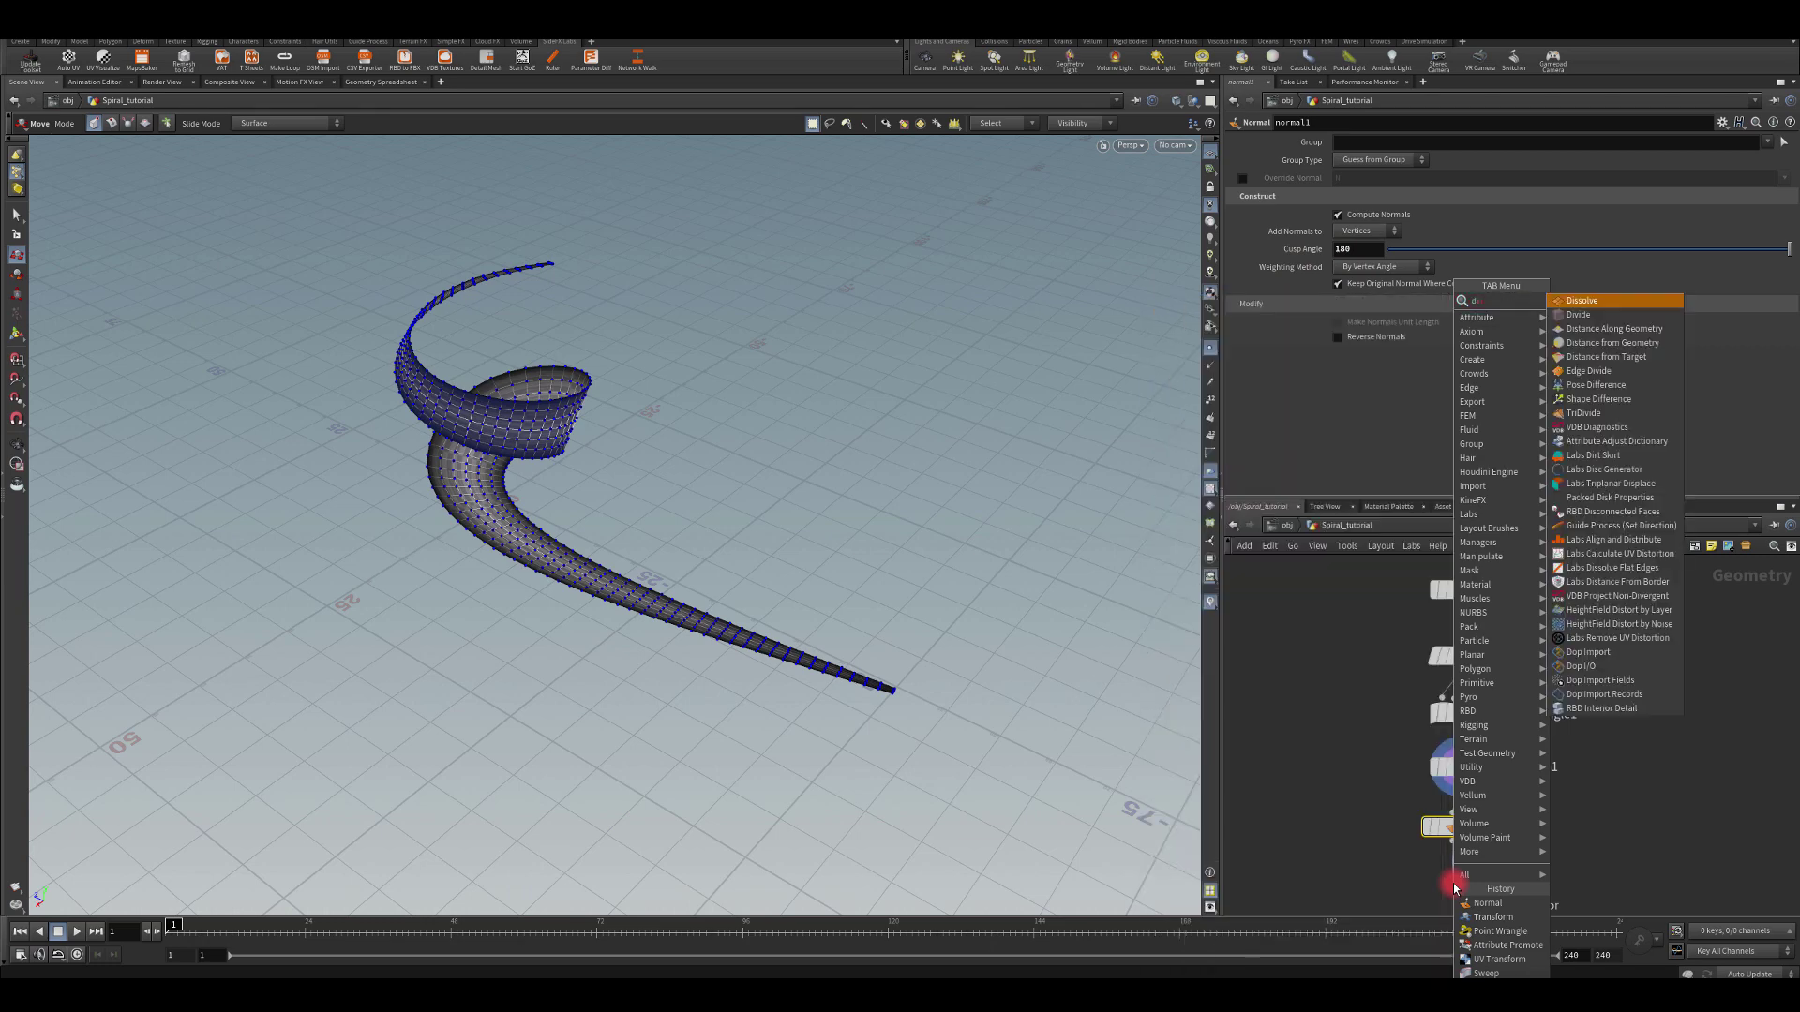
{"action": "key", "text": "Down"}
{"action": "key", "text": "Return"}
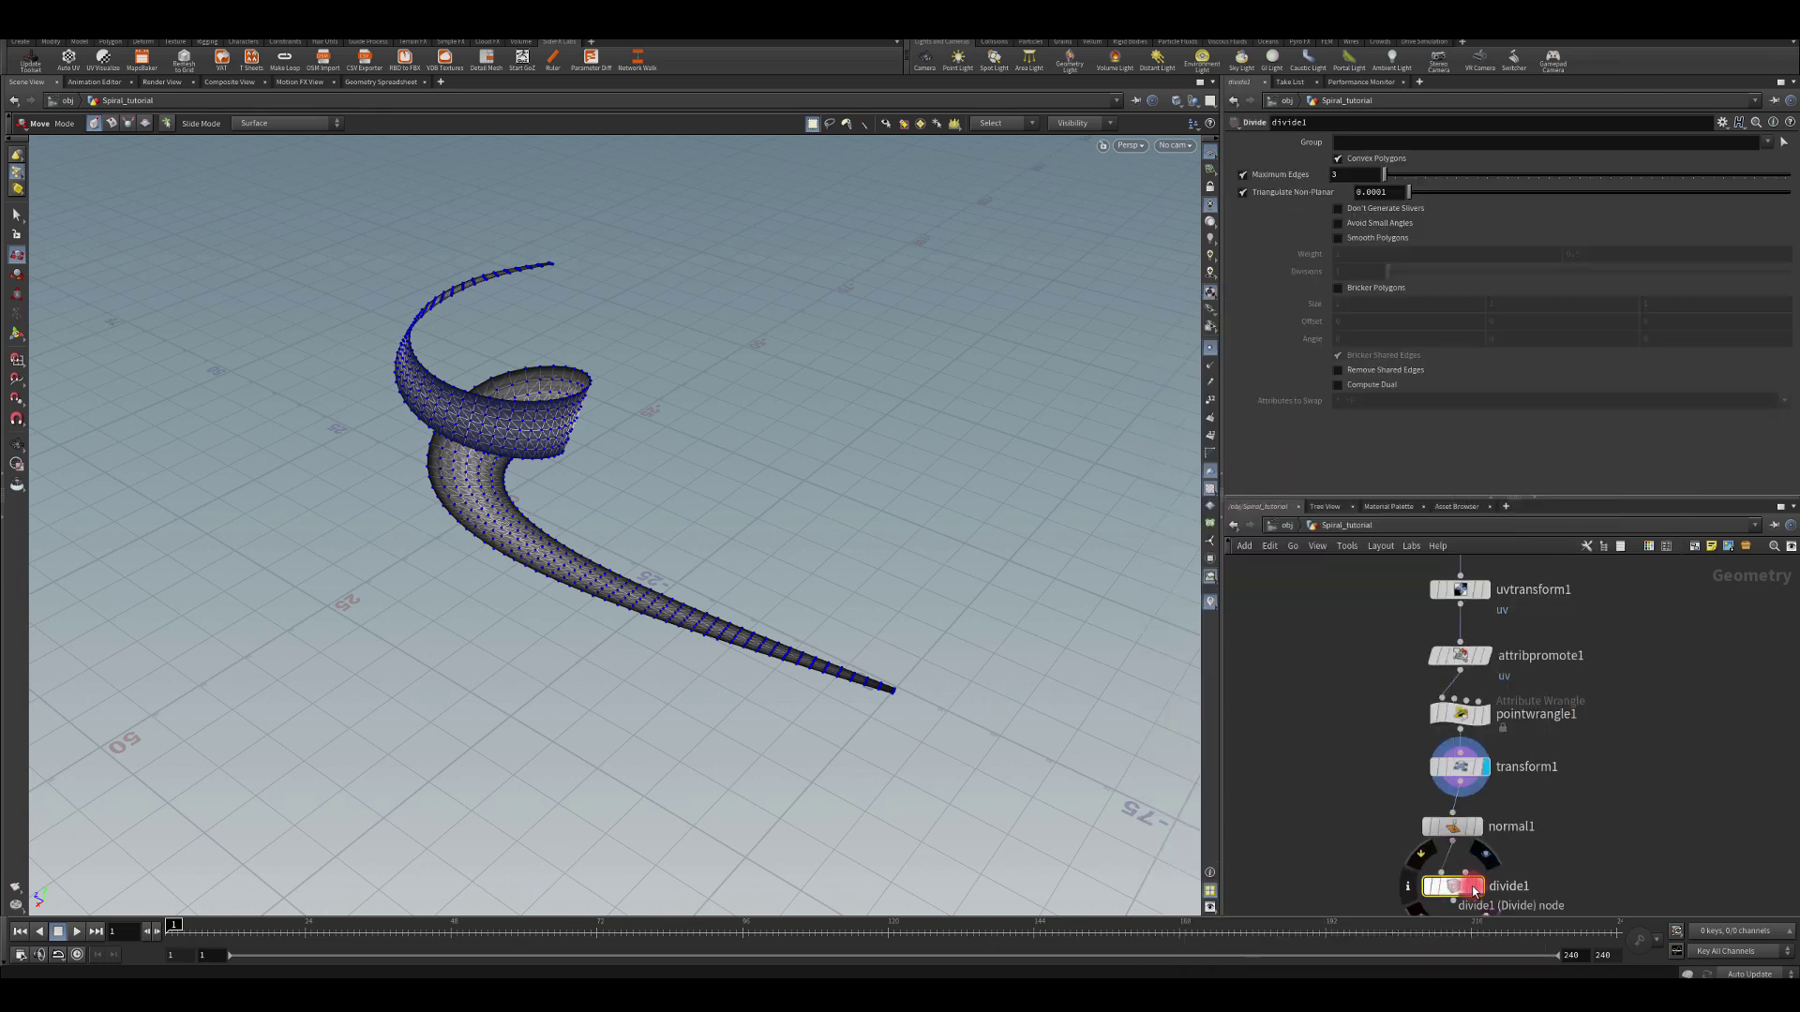
{"action": "left_click", "coordinate": [1485, 887]}
Step: Orbit the viewport around the triangulated spiral ribbon to inspect it
{"action": "key", "text": "Escape"}
{"action": "scroll", "coordinate": [526, 454], "scroll_direction": "up", "scroll_amount": 6}
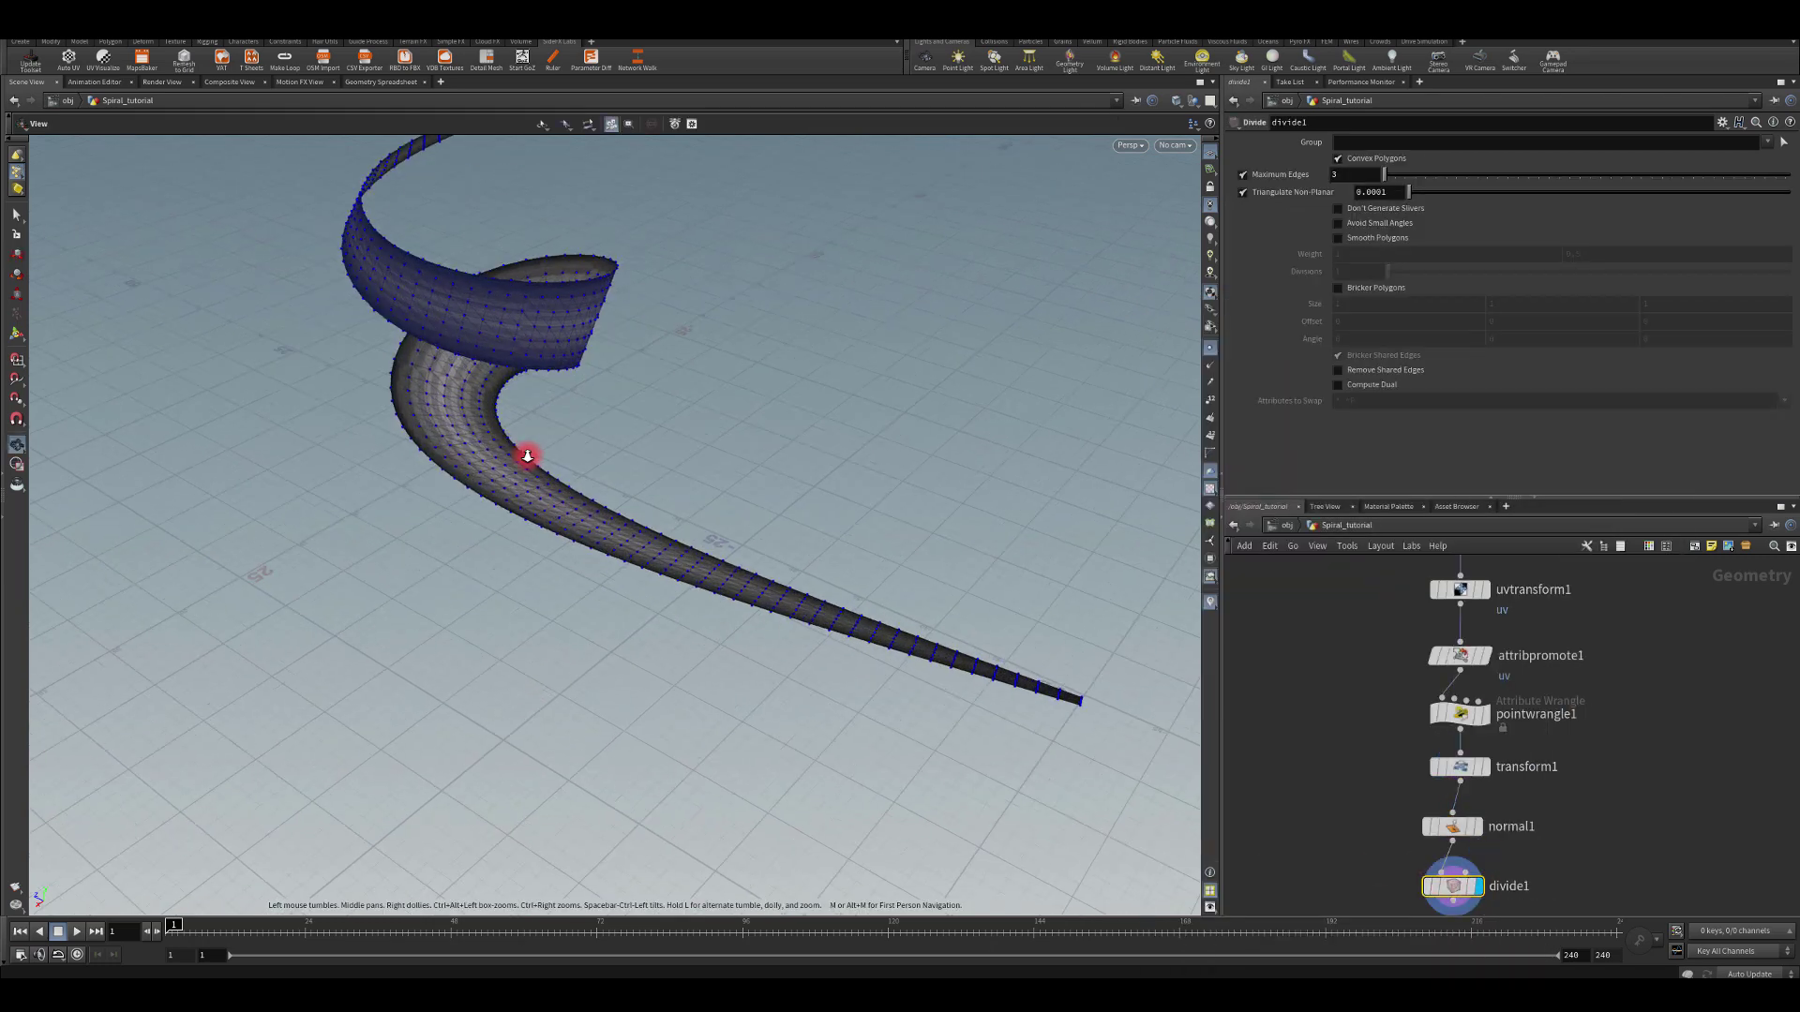
{"action": "left_click_drag", "start_coordinate": [484, 412], "coordinate": [825, 563]}
{"action": "key", "text": "t"}
{"action": "middle_click_drag", "start_coordinate": [1367, 786], "coordinate": [1427, 655]}
{"action": "key", "text": "Escape"}
{"action": "left_click_drag", "start_coordinate": [732, 450], "coordinate": [751, 525]}
{"action": "key", "text": "t"}
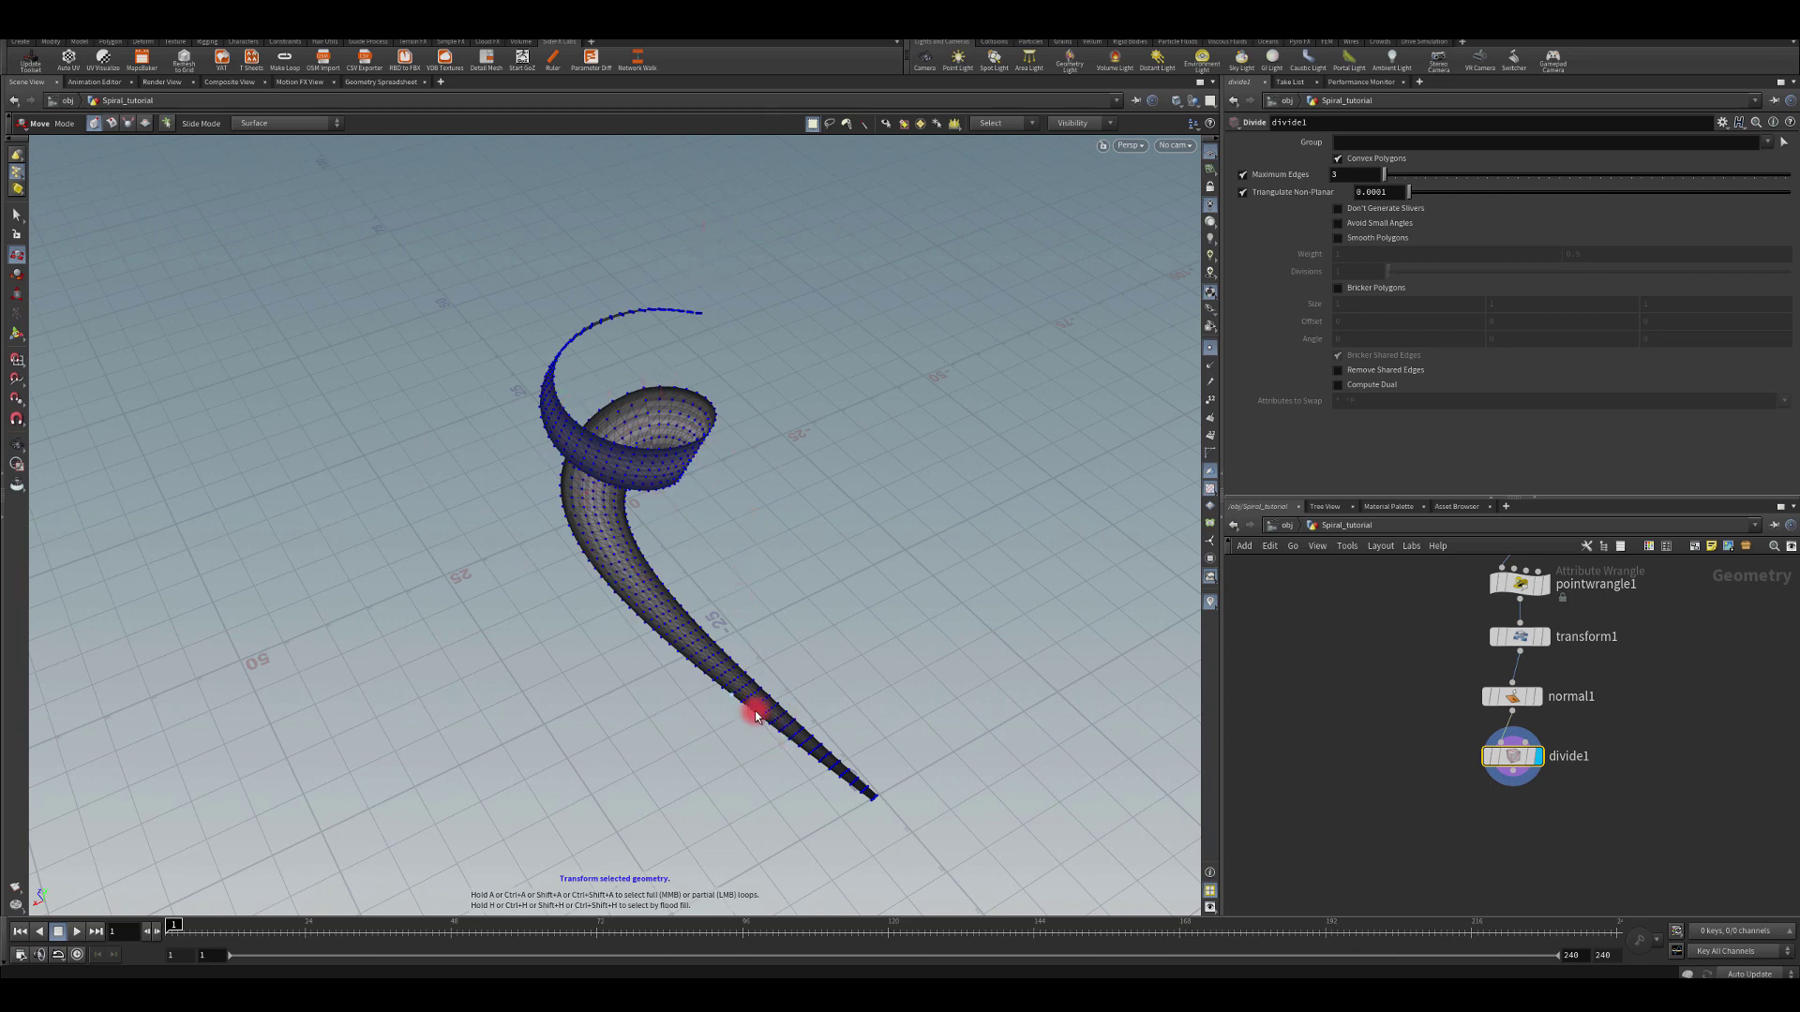
{"action": "left_click_drag", "start_coordinate": [368, 583], "coordinate": [735, 631]}
{"action": "middle_click_drag", "start_coordinate": [1354, 663], "coordinate": [1370, 786]}
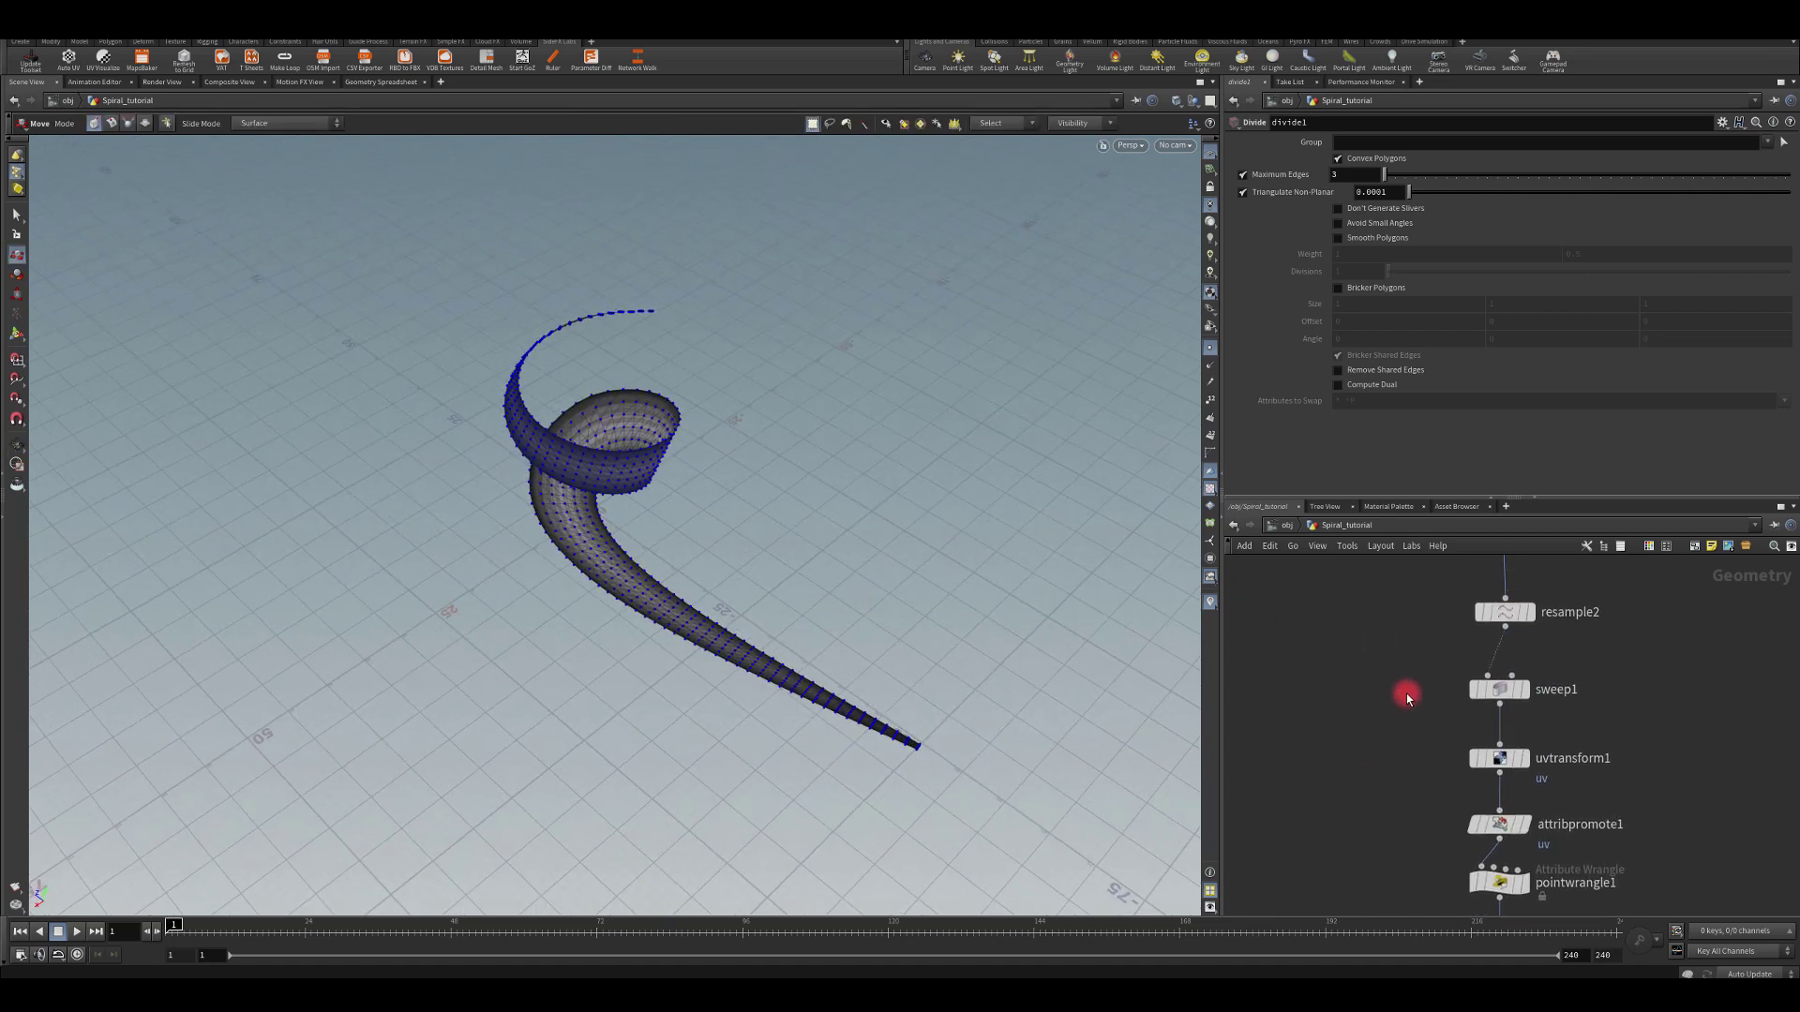
Step: Select spiral1 and nudge its Radius, then revert to radius 0.2, height 0.5, 1.5 loops
{"action": "middle_click_drag", "start_coordinate": [1406, 694], "coordinate": [1406, 900]}
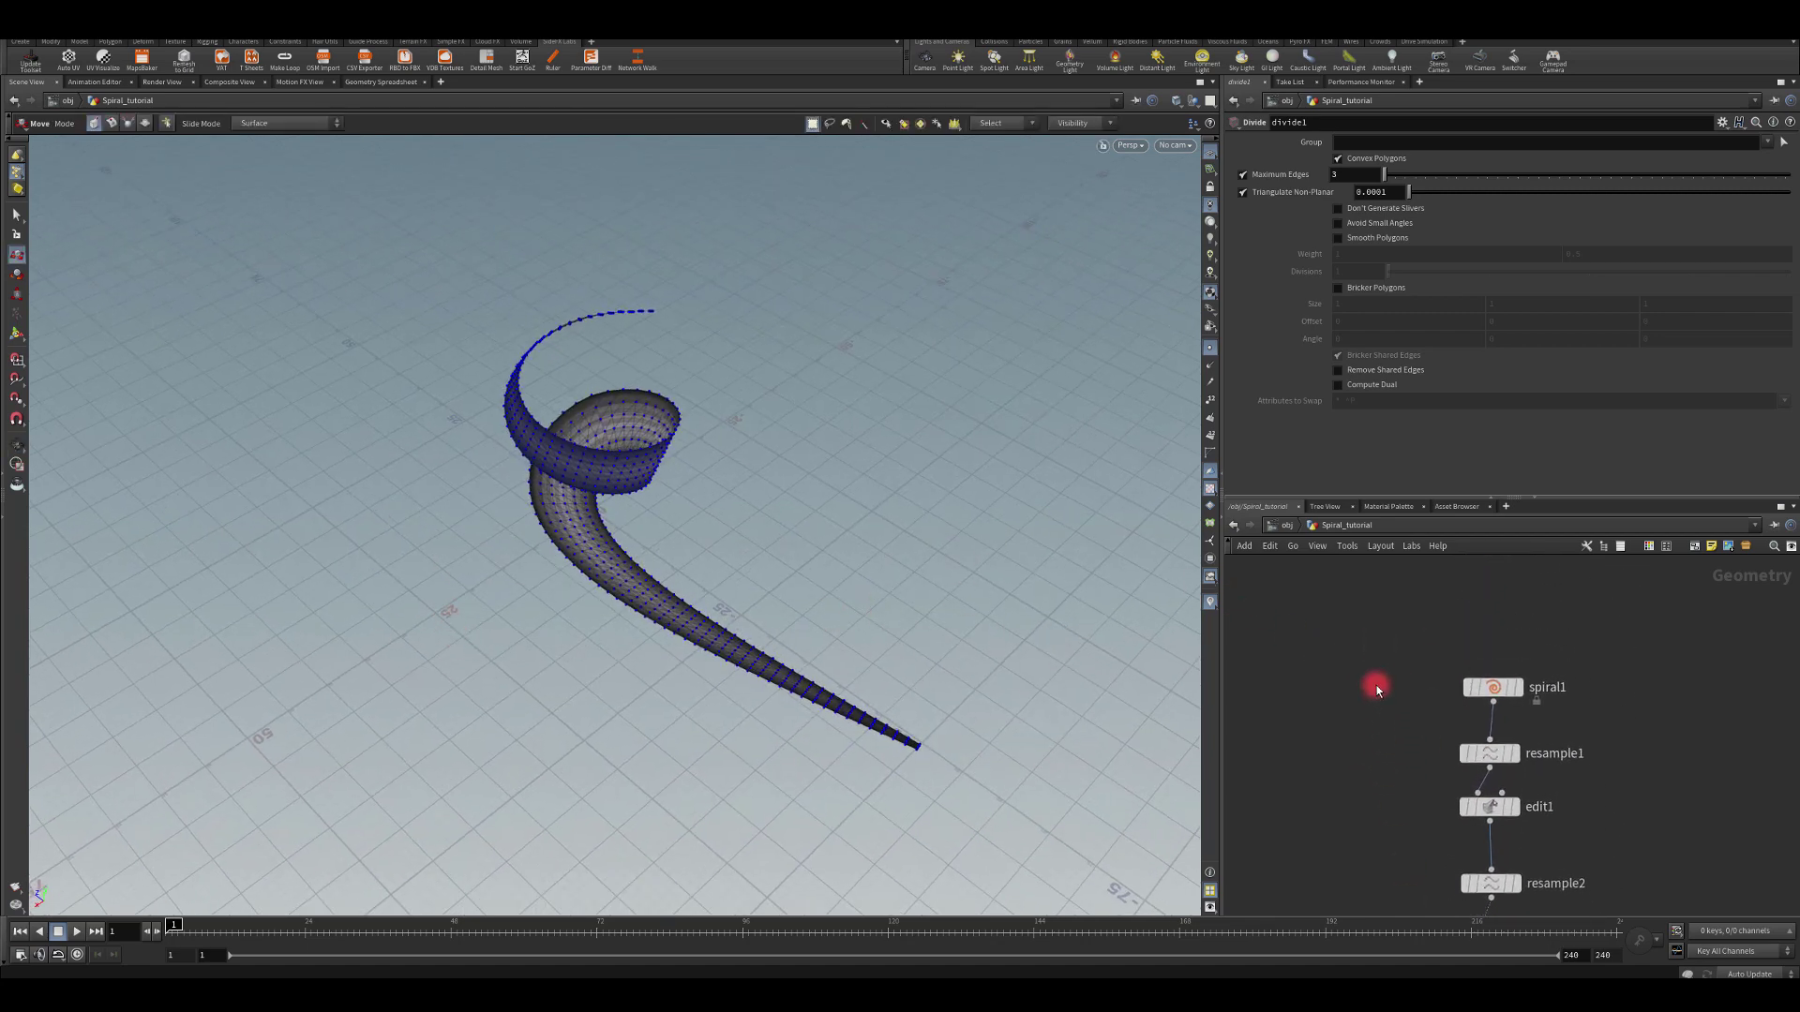
{"action": "left_click", "coordinate": [1492, 688]}
{"action": "middle_click_drag", "start_coordinate": [1354, 161], "coordinate": [1384, 174]}
{"action": "middle_click", "coordinate": [1301, 162], "text": "ctrl"}
{"action": "middle_click", "coordinate": [1348, 198], "text": "ctrl"}
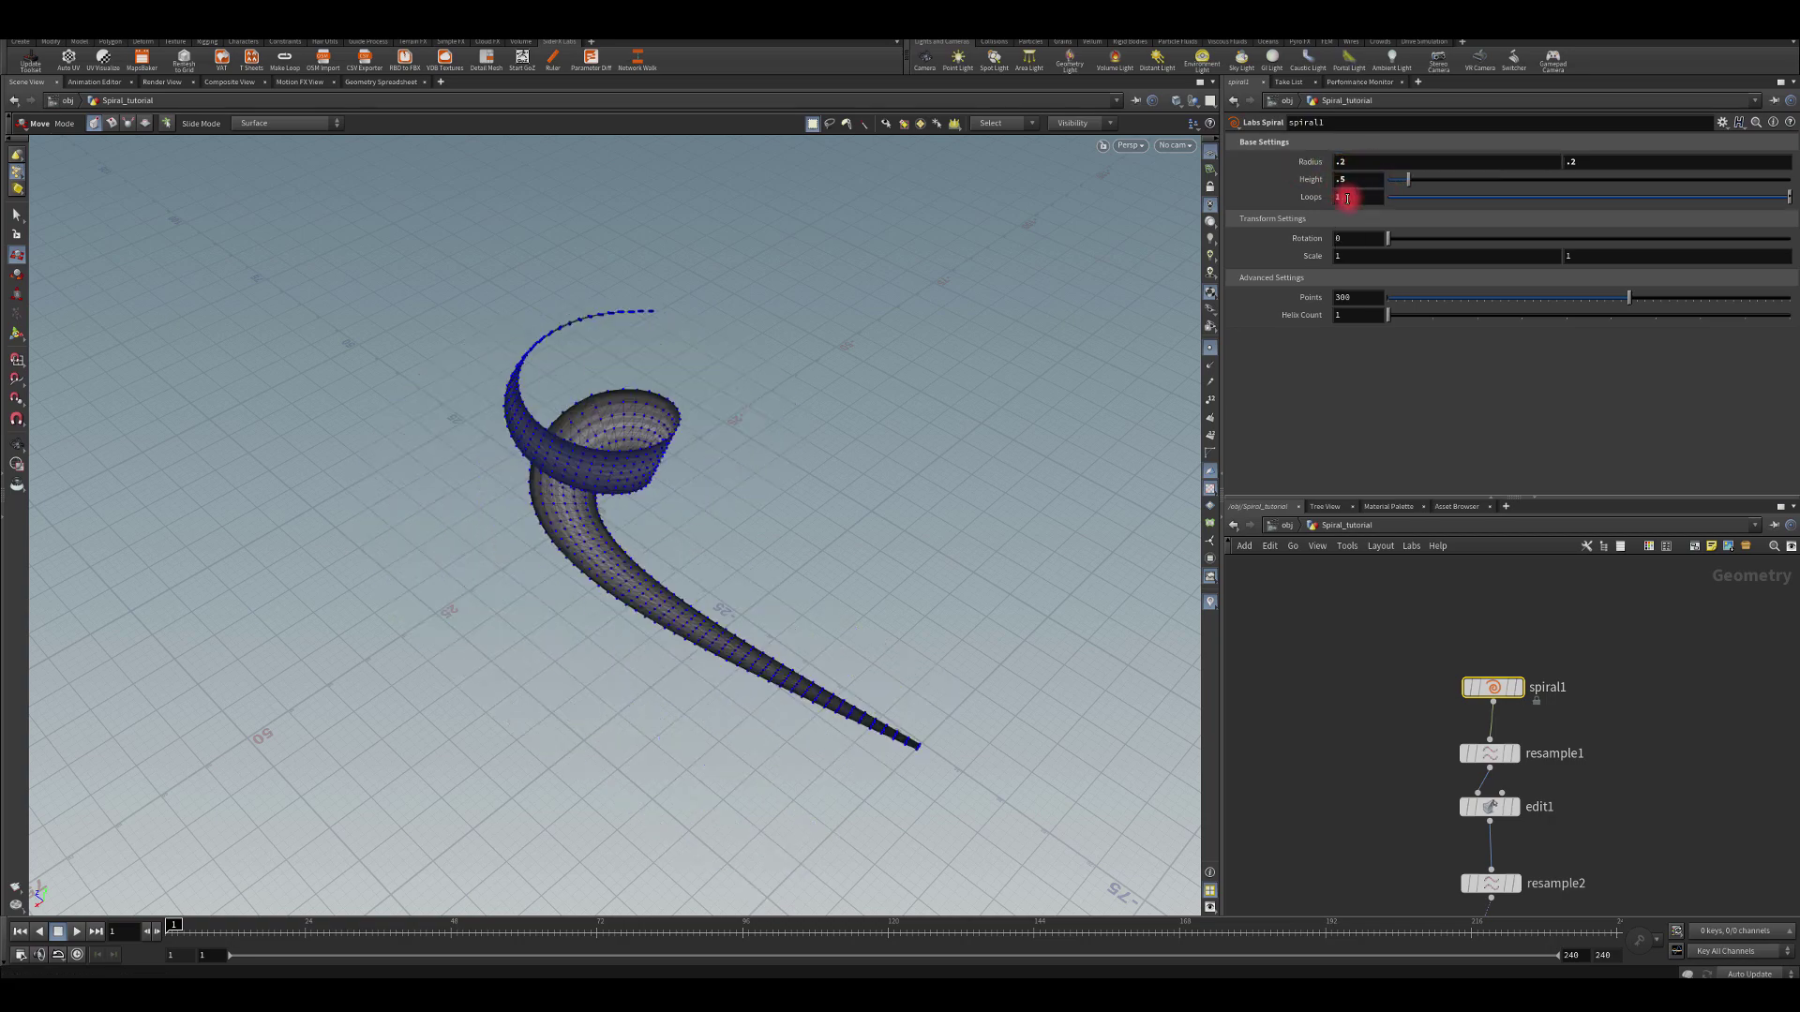
{"action": "scroll", "coordinate": [1411, 797], "scroll_direction": "down", "scroll_amount": 3}
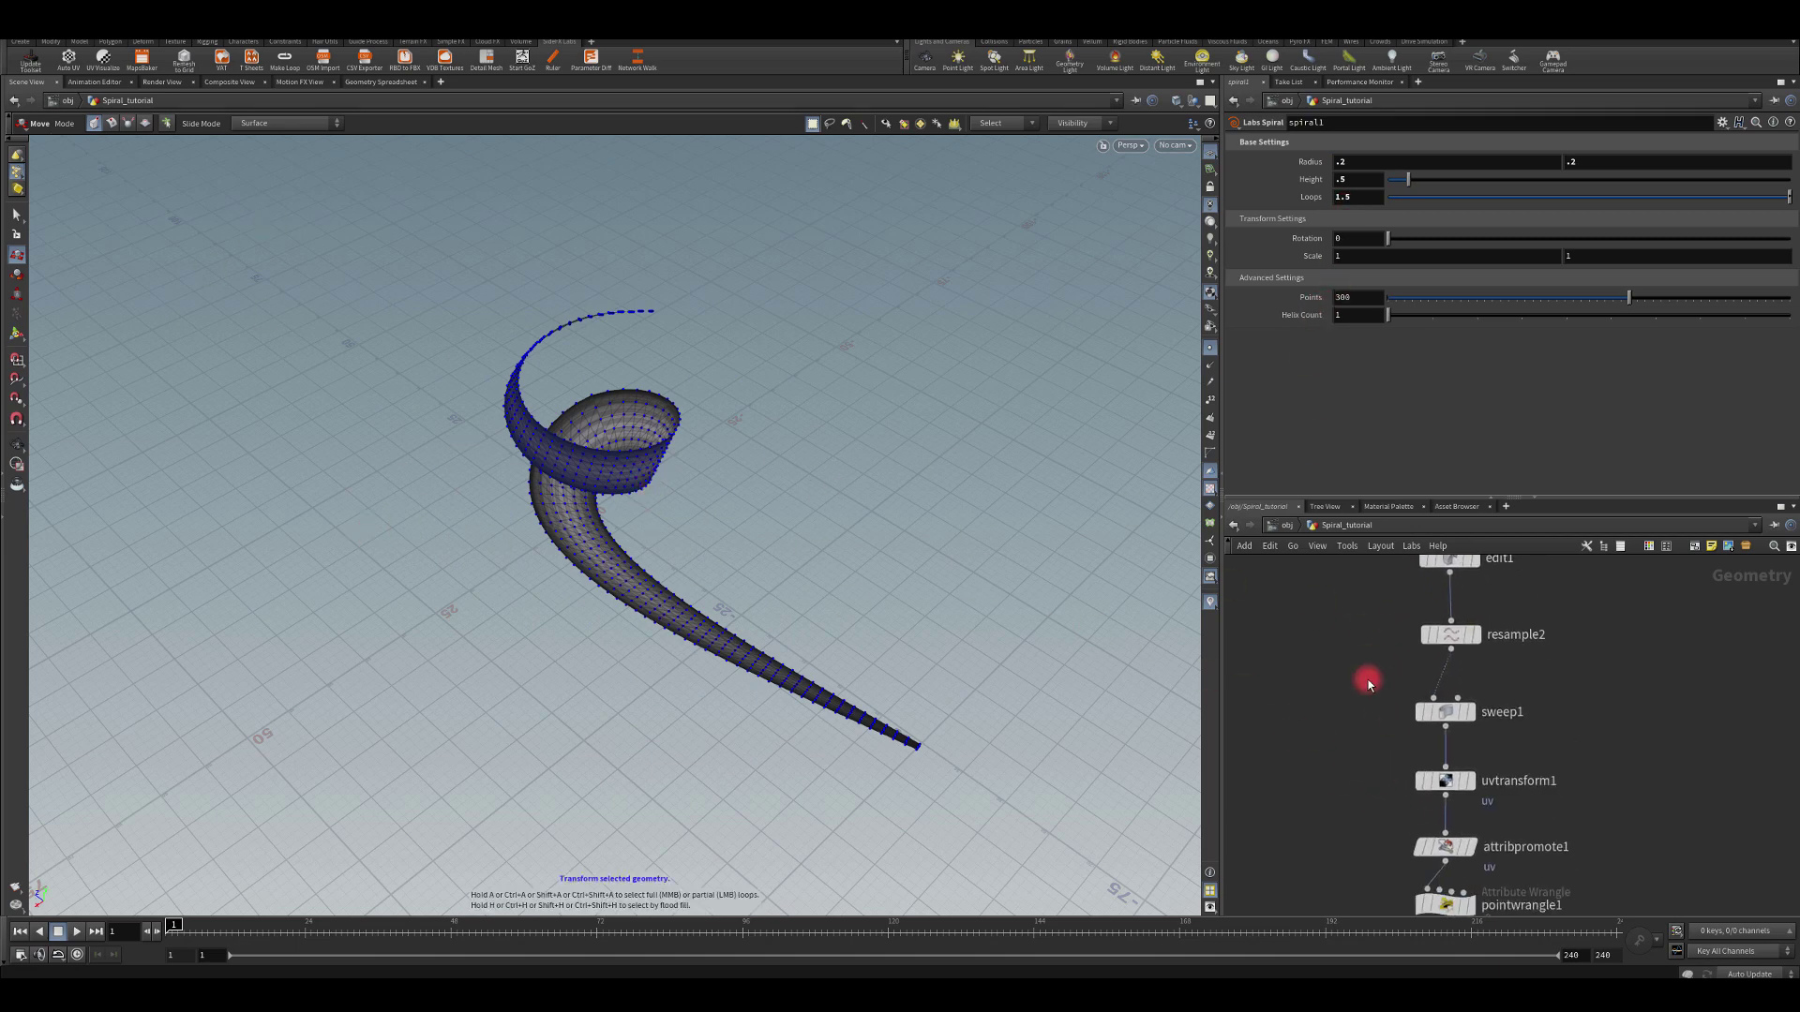
{"action": "scroll", "coordinate": [1341, 637], "scroll_direction": "down", "scroll_amount": 2}
{"action": "scroll", "coordinate": [1341, 713], "scroll_direction": "up", "scroll_amount": 4}
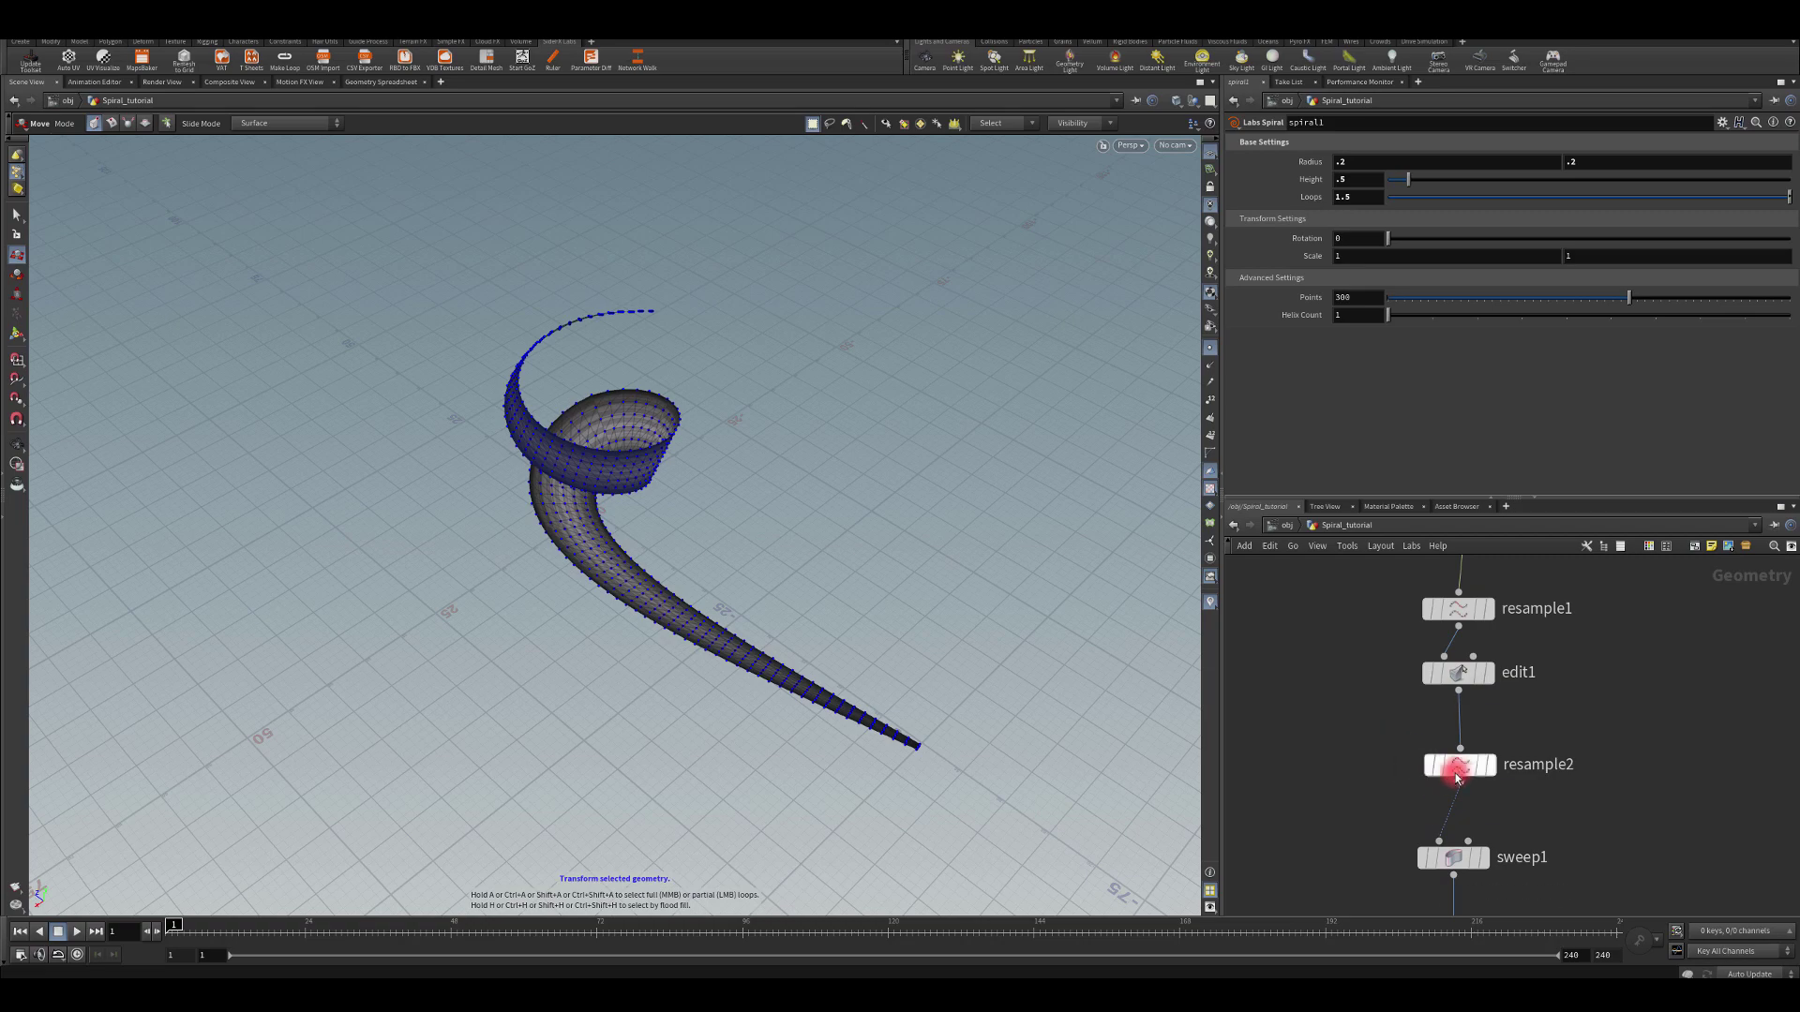
Step: Set resample2 to 50 segments and inspect the coarser ribbon
{"action": "left_click", "coordinate": [1456, 771]}
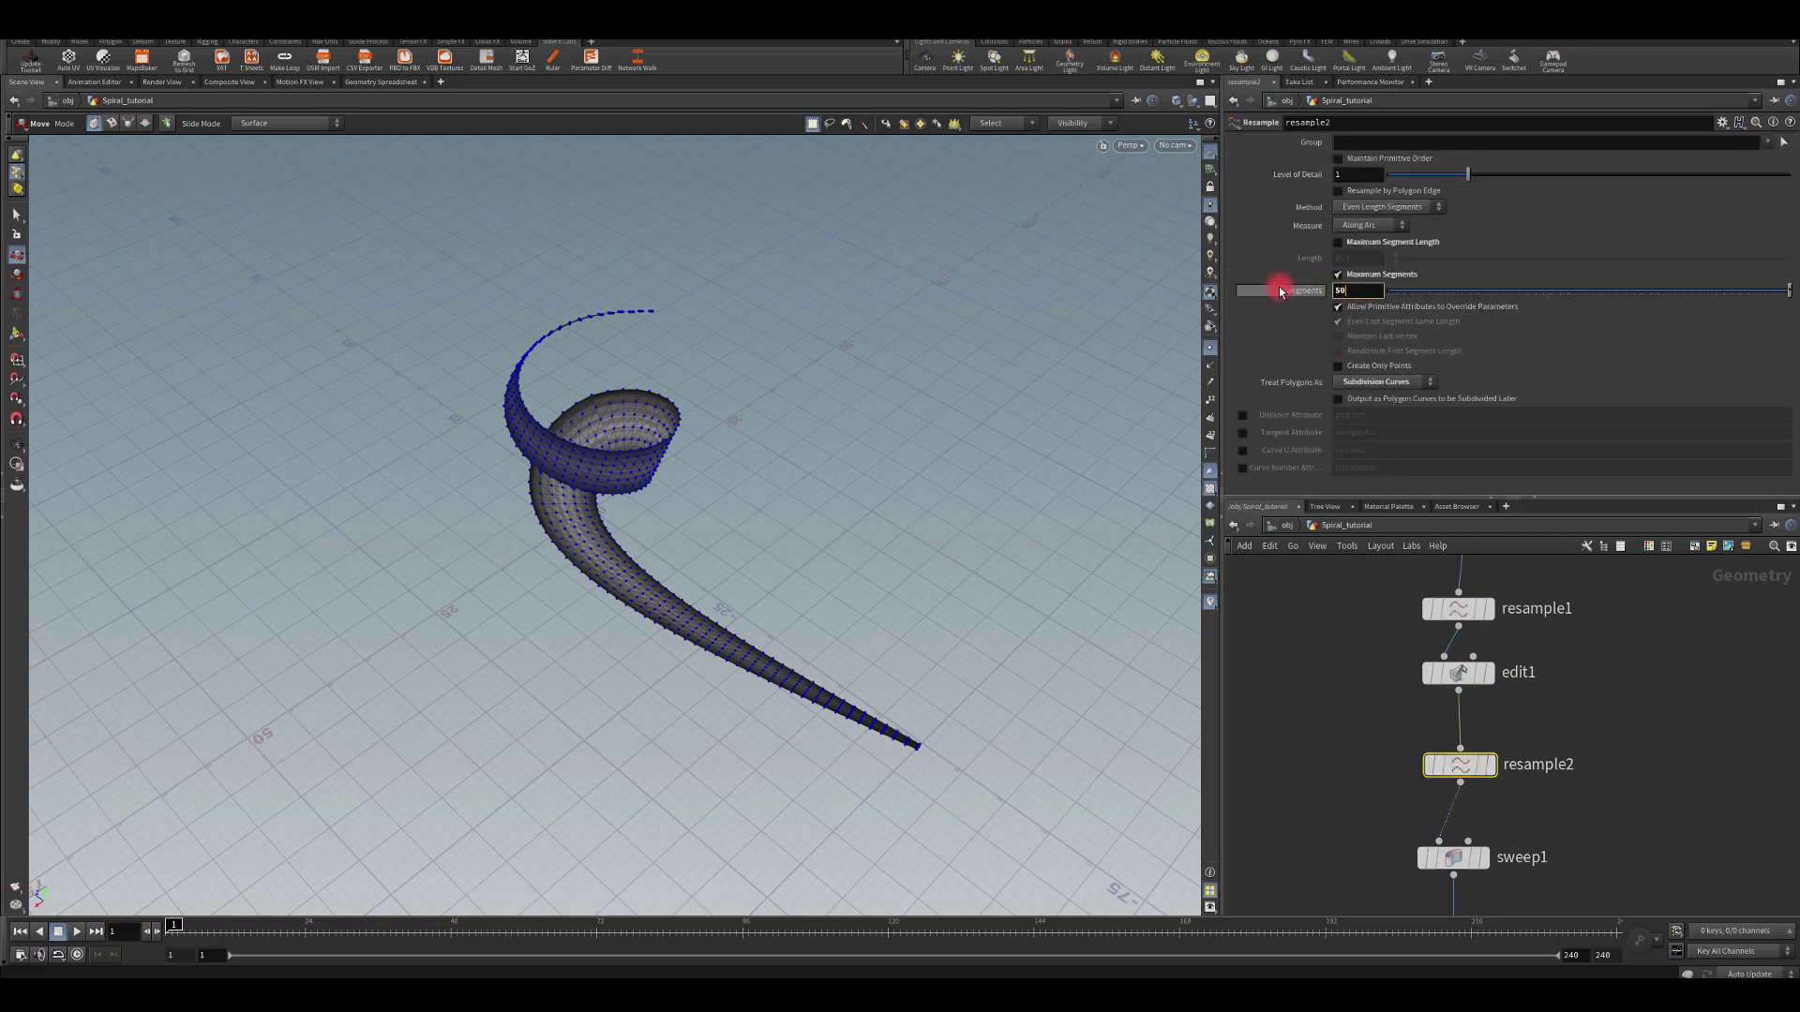
{"action": "key", "text": "Return"}
{"action": "key", "text": "Escape"}
{"action": "left_click_drag", "start_coordinate": [835, 575], "coordinate": [807, 542]}
Step: Raise resample2 to 100 segments and orbit to check the denser ribbon
{"action": "type", "text": "t"}
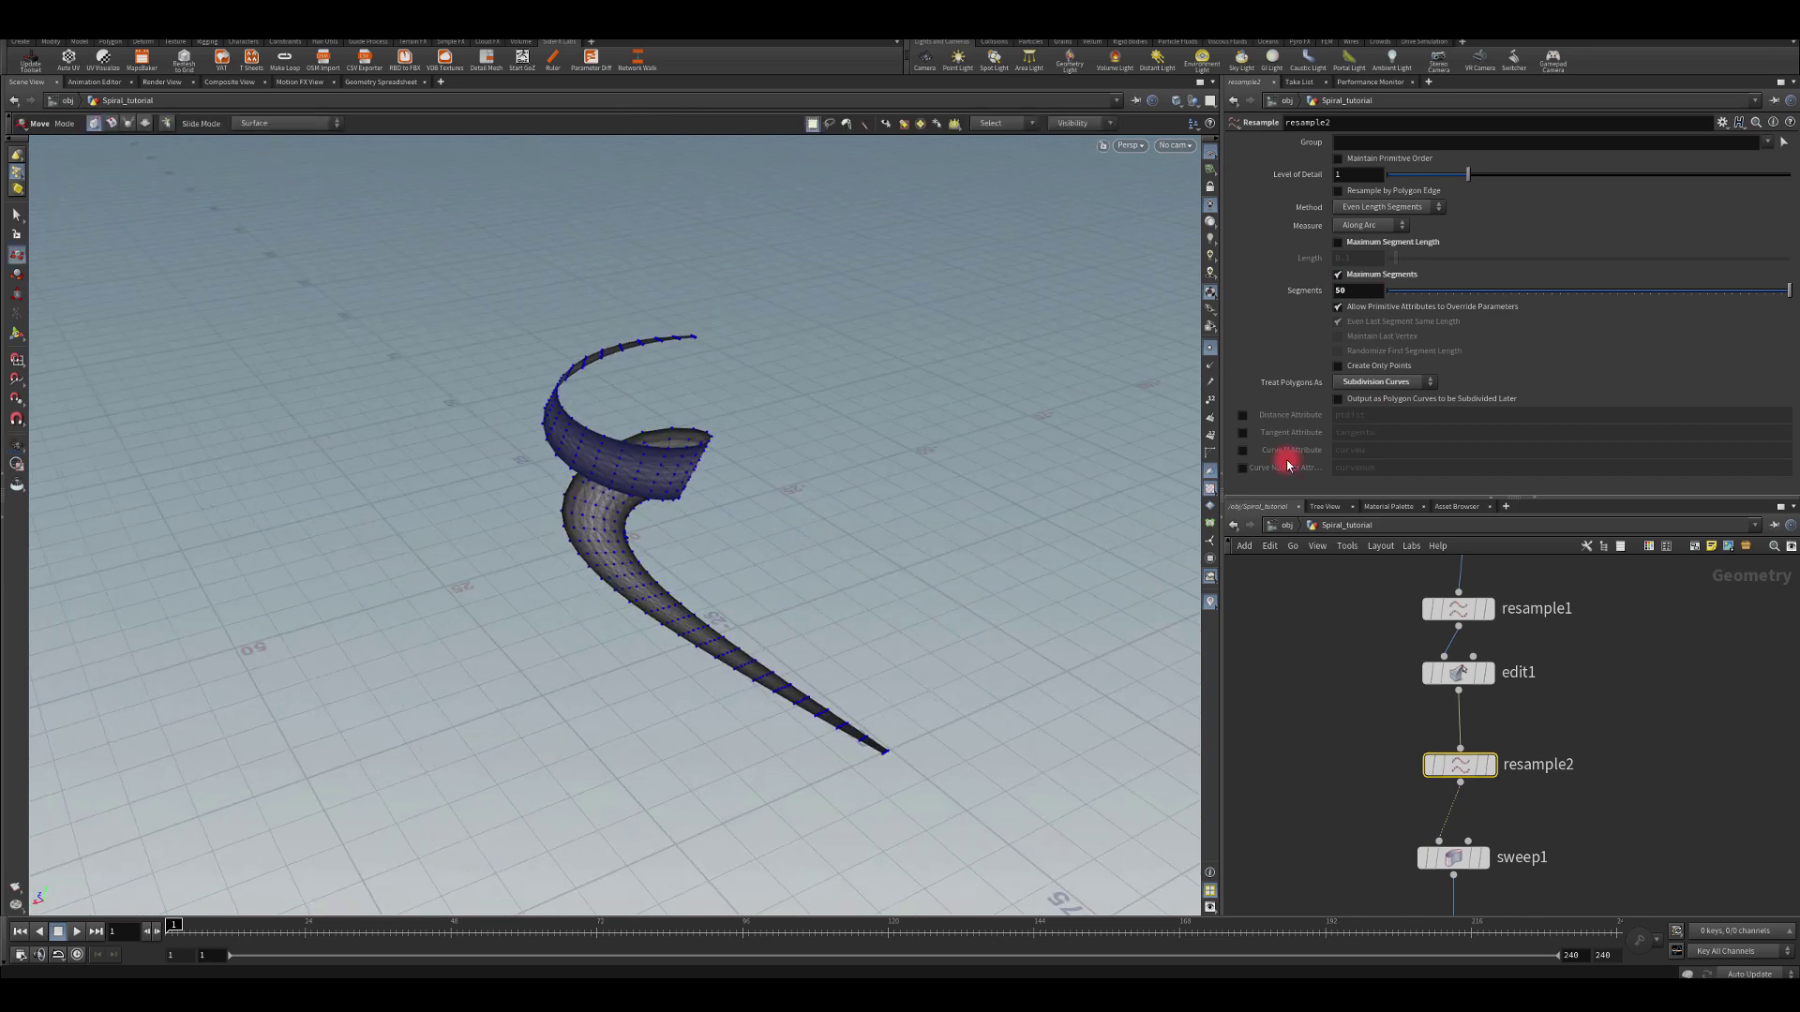
{"action": "type", "text": "100"}
{"action": "key", "text": "Return"}
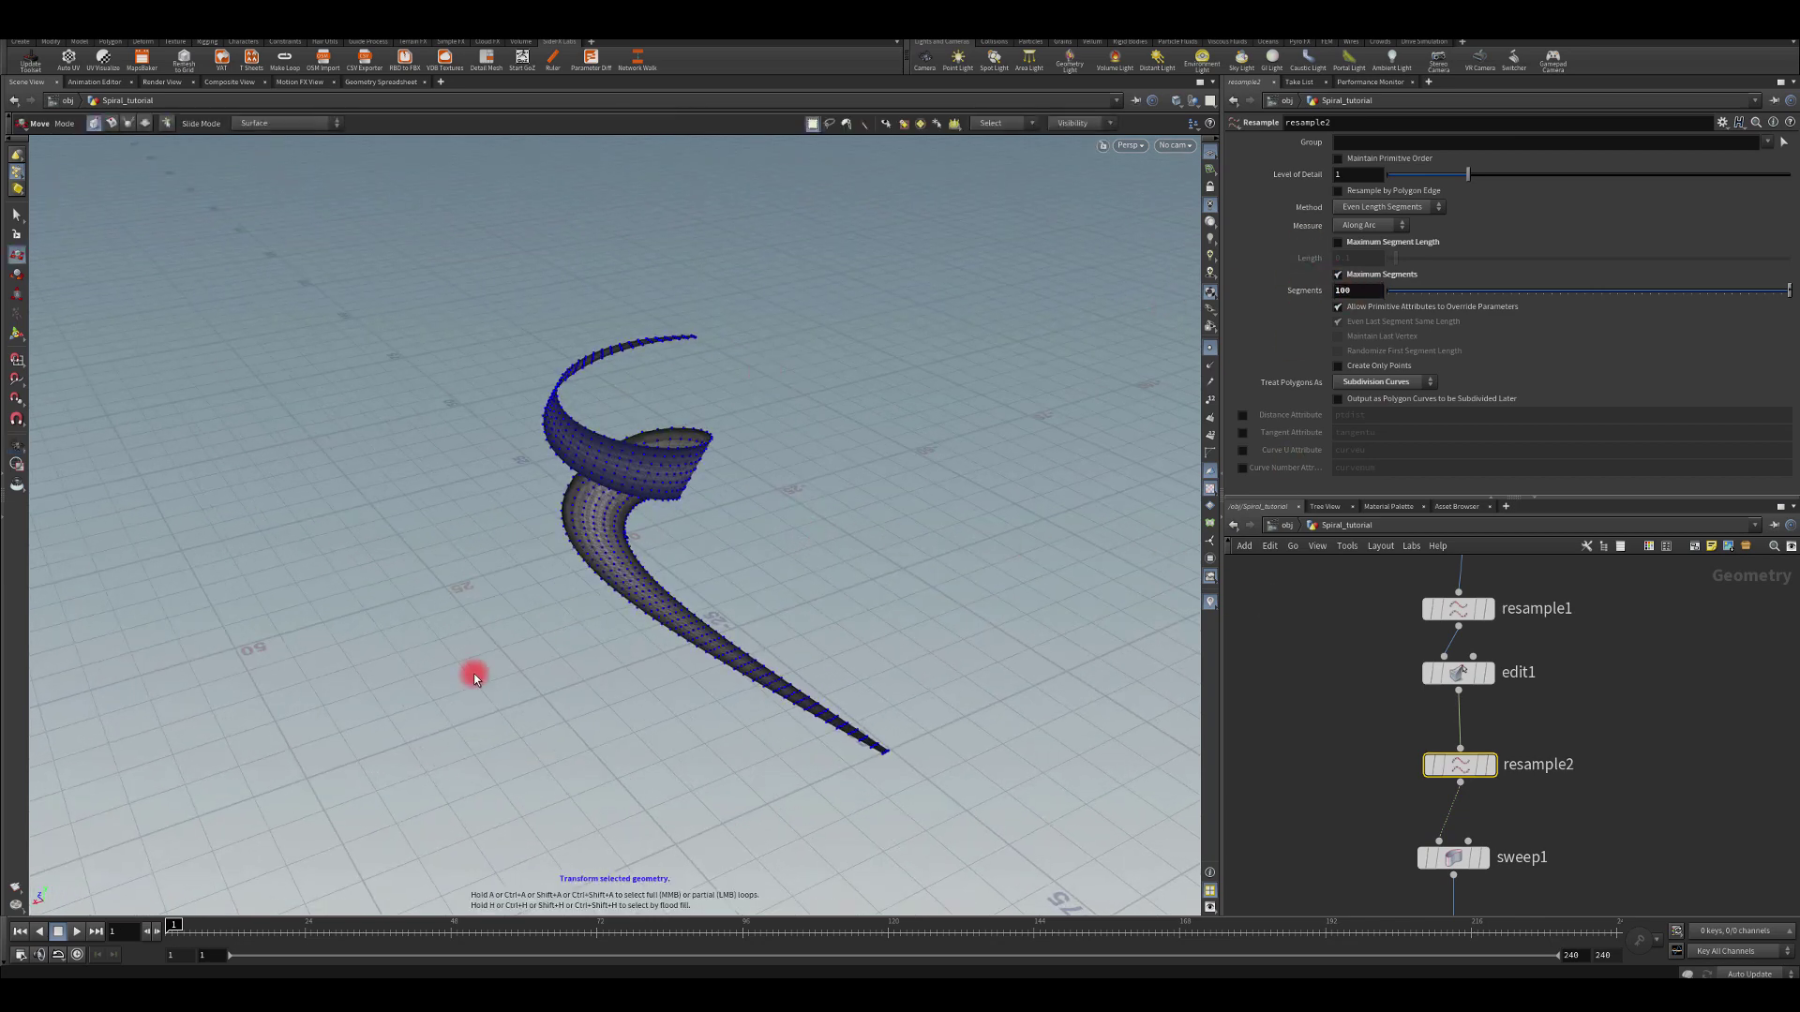
{"action": "key", "text": "Escape"}
{"action": "left_click_drag", "start_coordinate": [458, 559], "coordinate": [512, 463]}
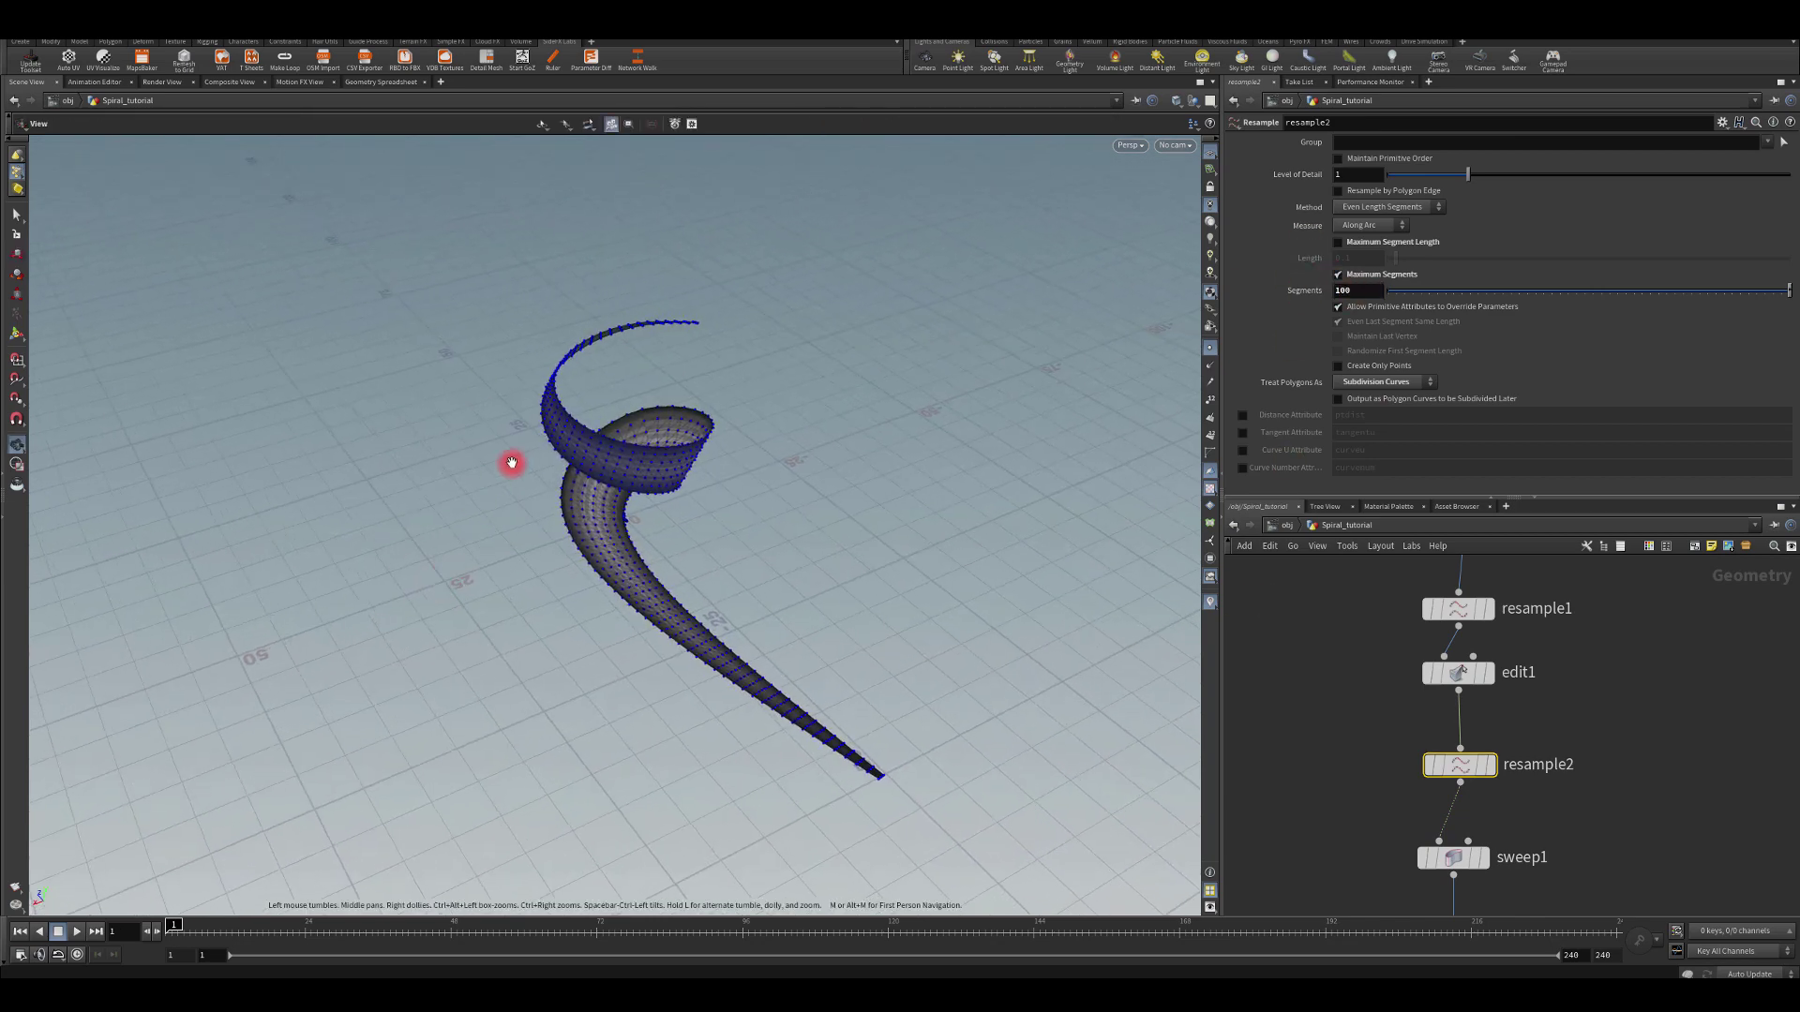
{"action": "left_click_drag", "start_coordinate": [594, 390], "coordinate": [506, 526]}
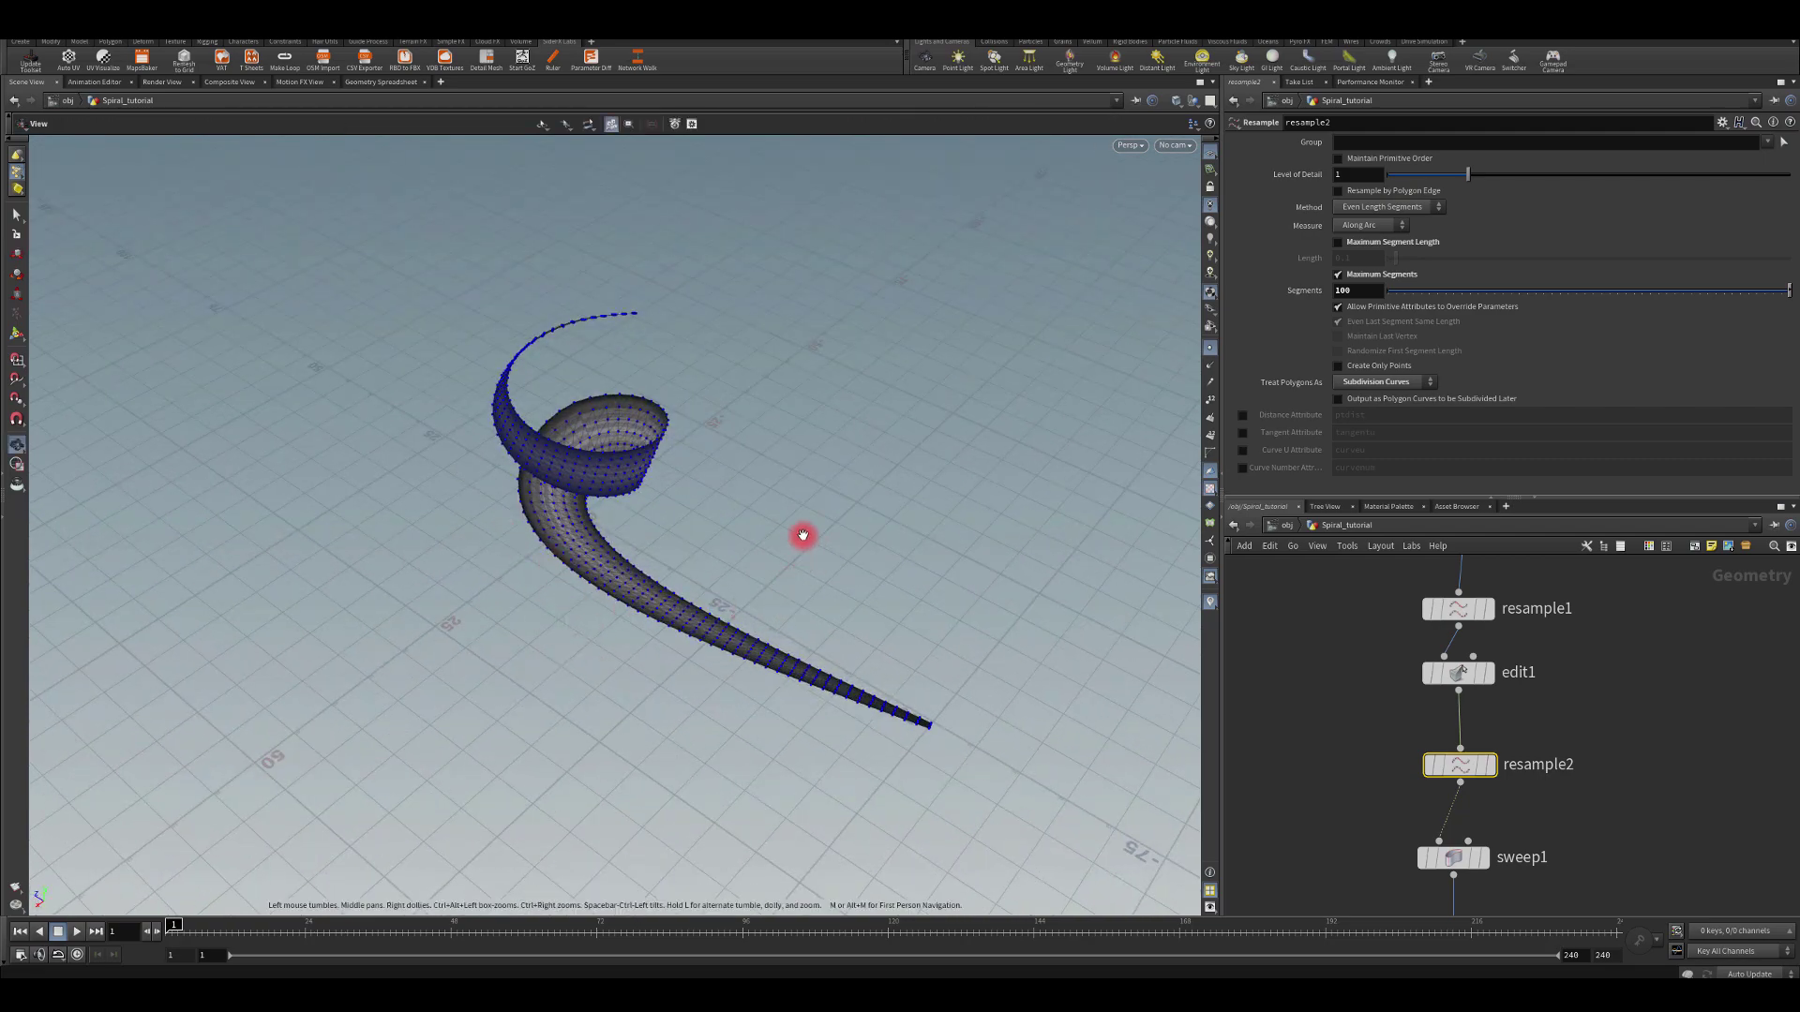
{"action": "left_click_drag", "start_coordinate": [803, 536], "coordinate": [890, 525]}
{"action": "left_click", "coordinate": [1434, 776]}
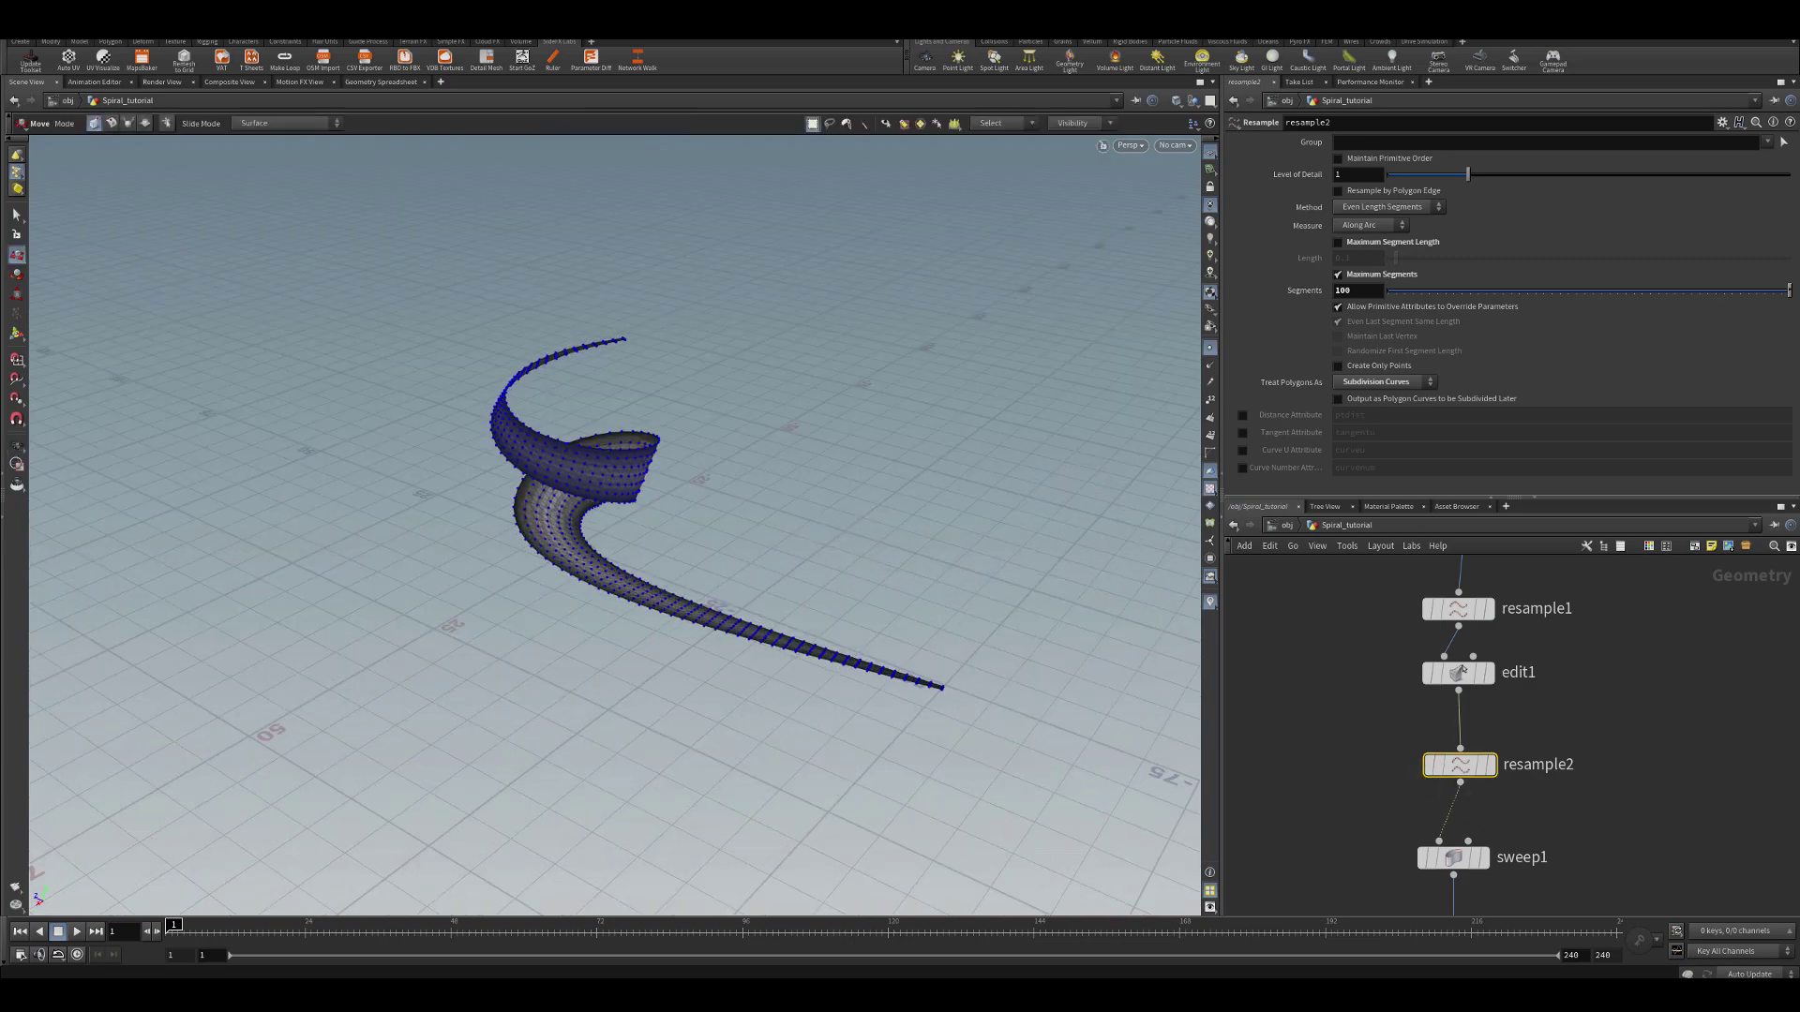